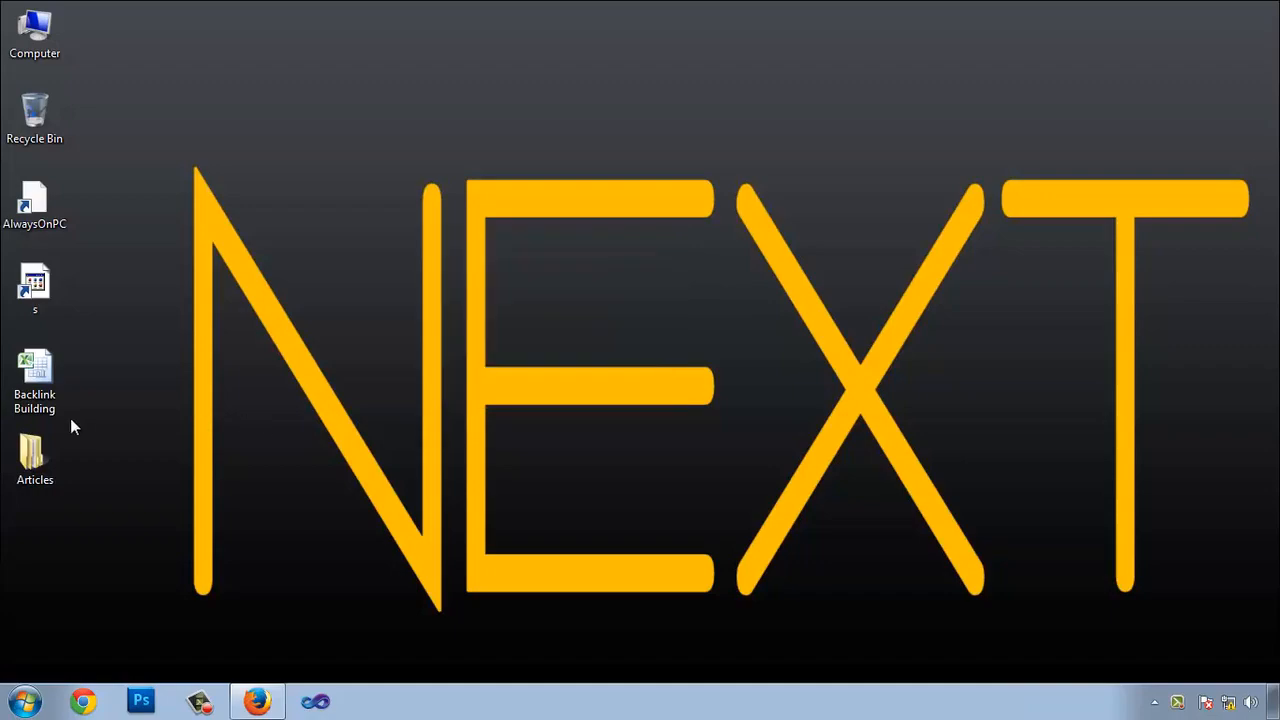
Open the Backlink Building workbook and copy the wordpress.com entry from the Website column.
{"action": "double_click", "coordinate": [57, 404]}
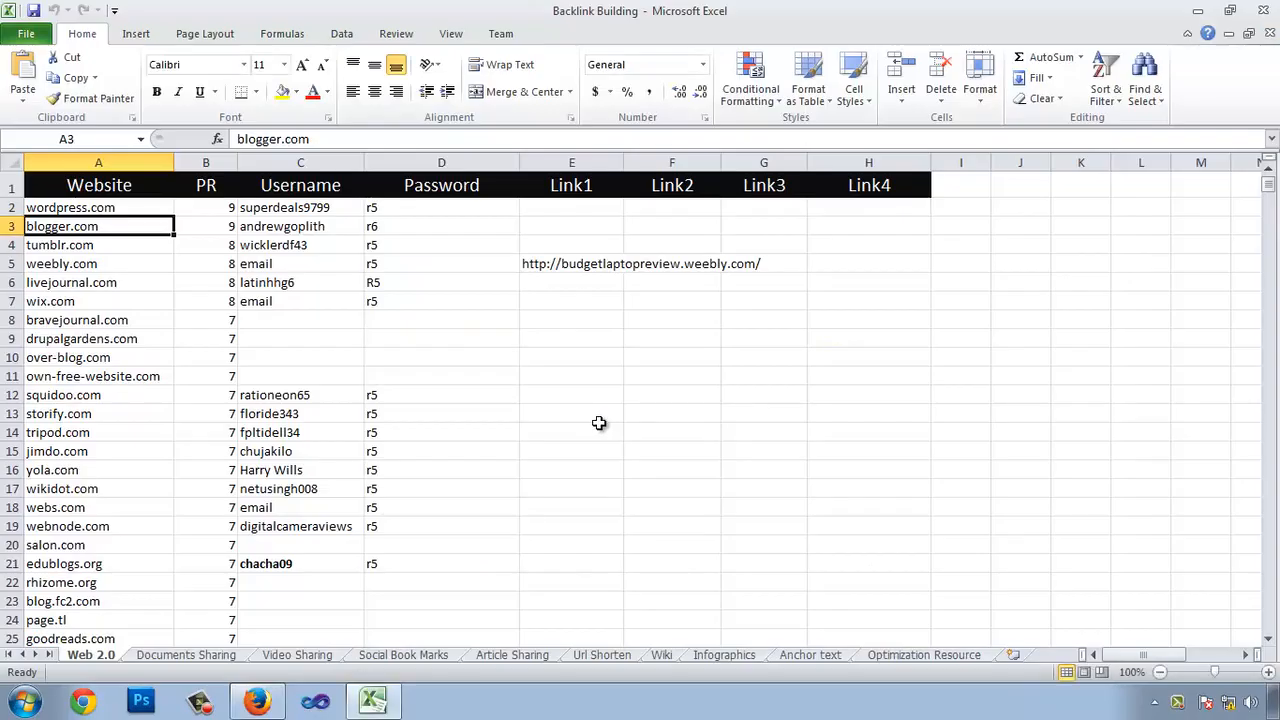
{"action": "left_click", "coordinate": [95, 263]}
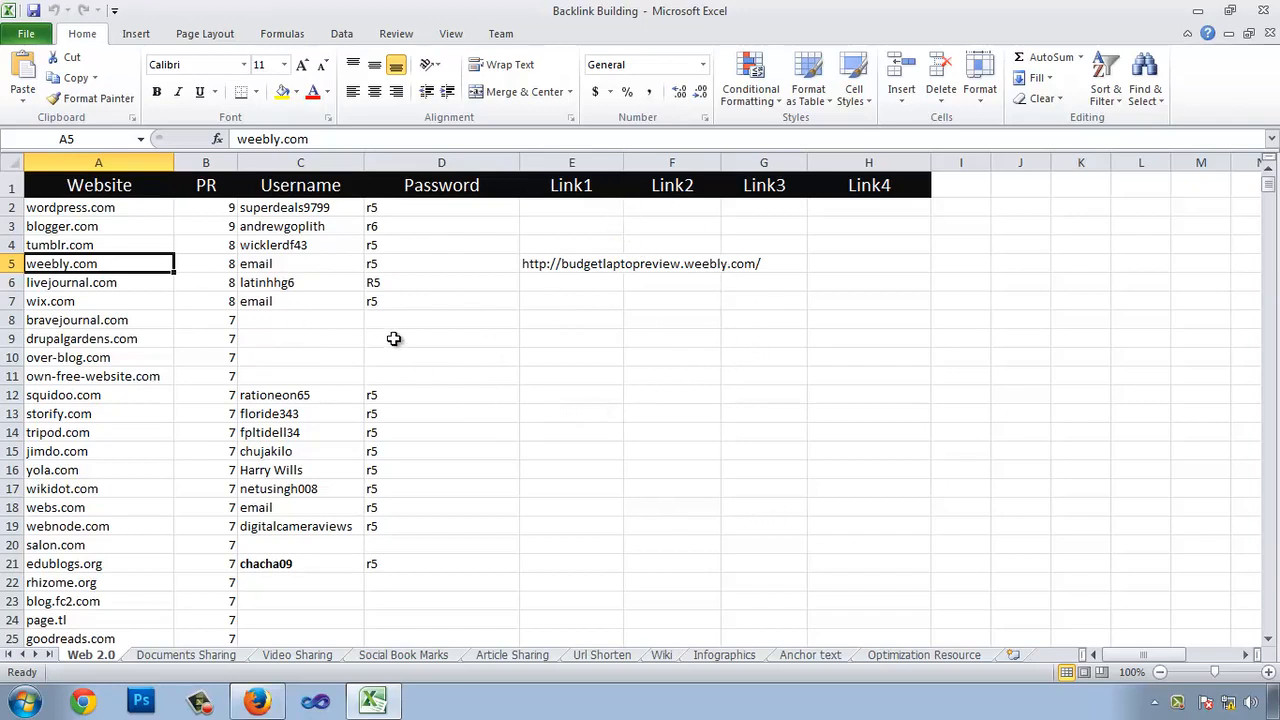
{"action": "left_click", "coordinate": [79, 209]}
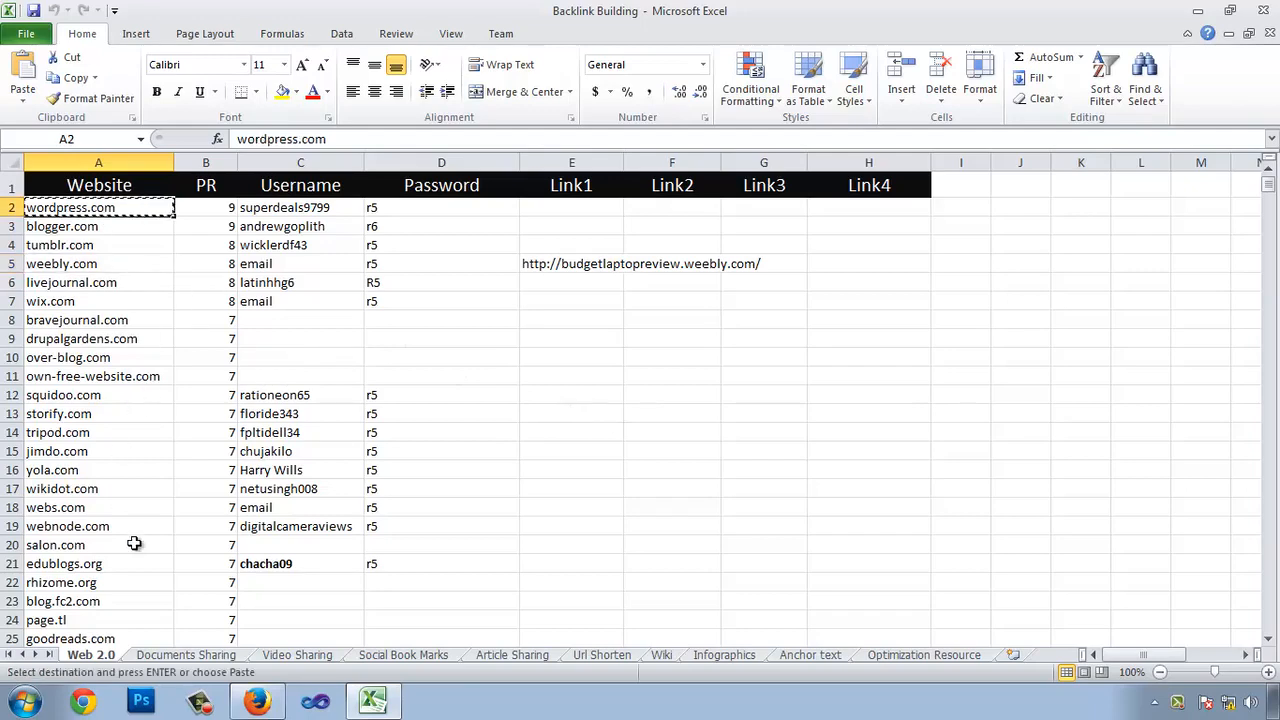
Switch to Firefox and load wordpress.com in a new tab.
{"action": "left_click", "coordinate": [257, 700]}
{"action": "left_click", "coordinate": [340, 20]}
{"action": "type", "text": "wordpress.com"}
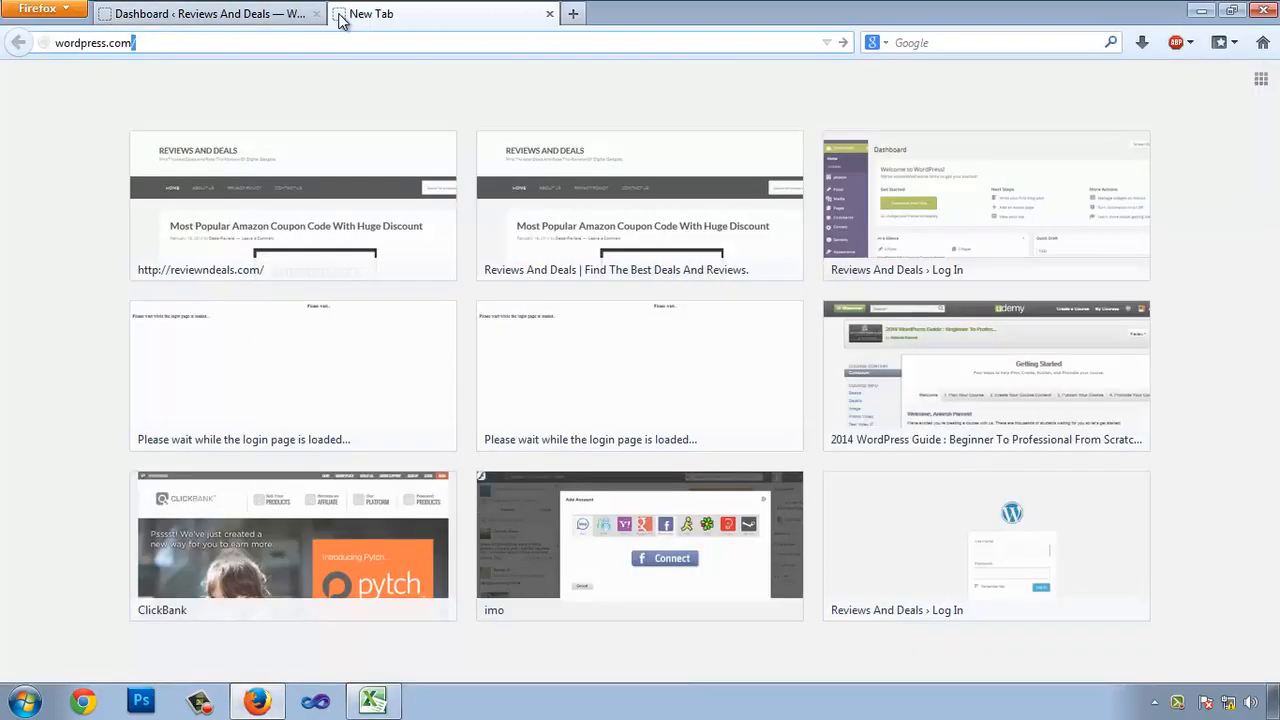
{"action": "key", "text": "Return"}
Review the Username column of the Web 2.0 sheet in Excel, and return to the browser.
{"action": "key", "text": "alt+Tab"}
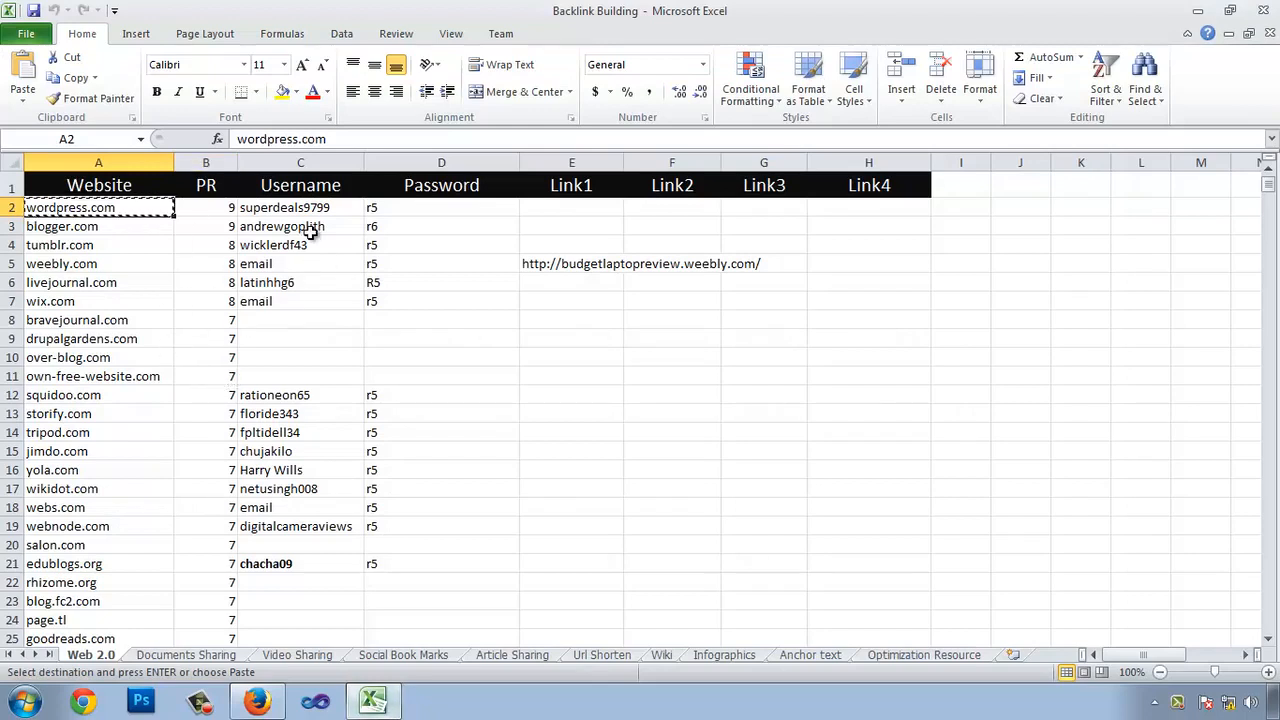
{"action": "left_click_drag", "start_coordinate": [285, 208], "coordinate": [340, 569]}
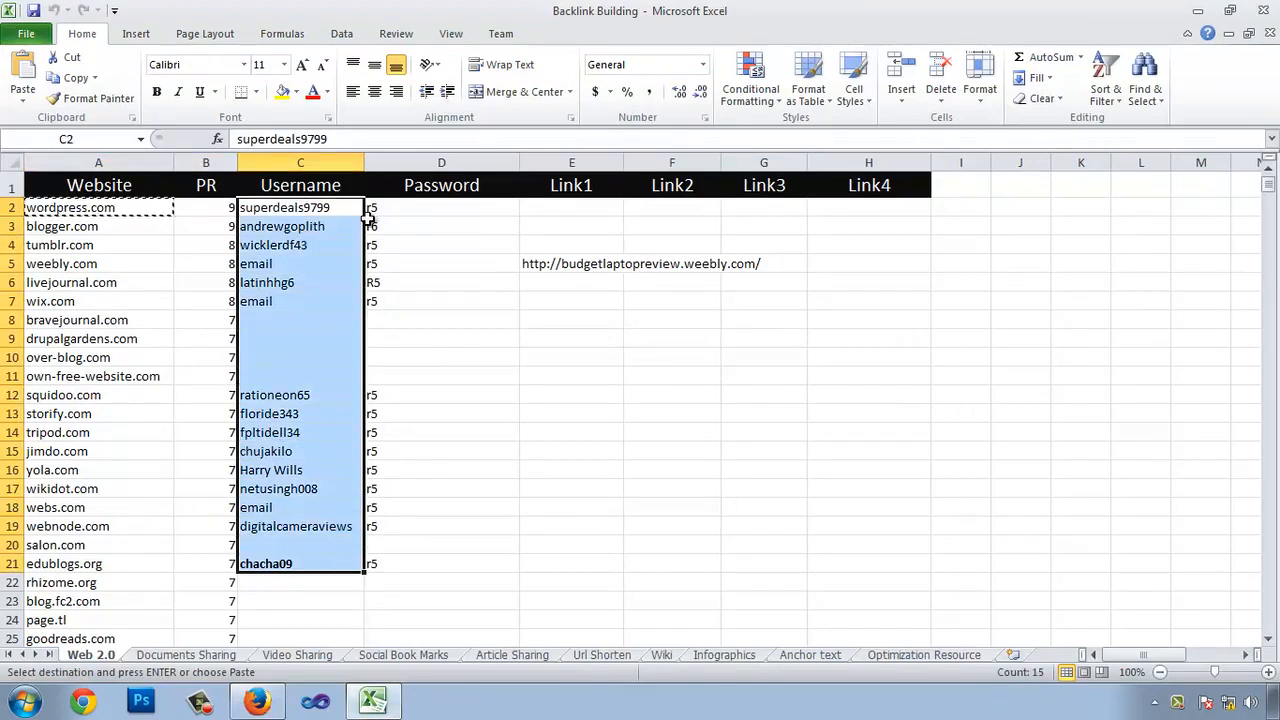
{"action": "left_click", "coordinate": [326, 230]}
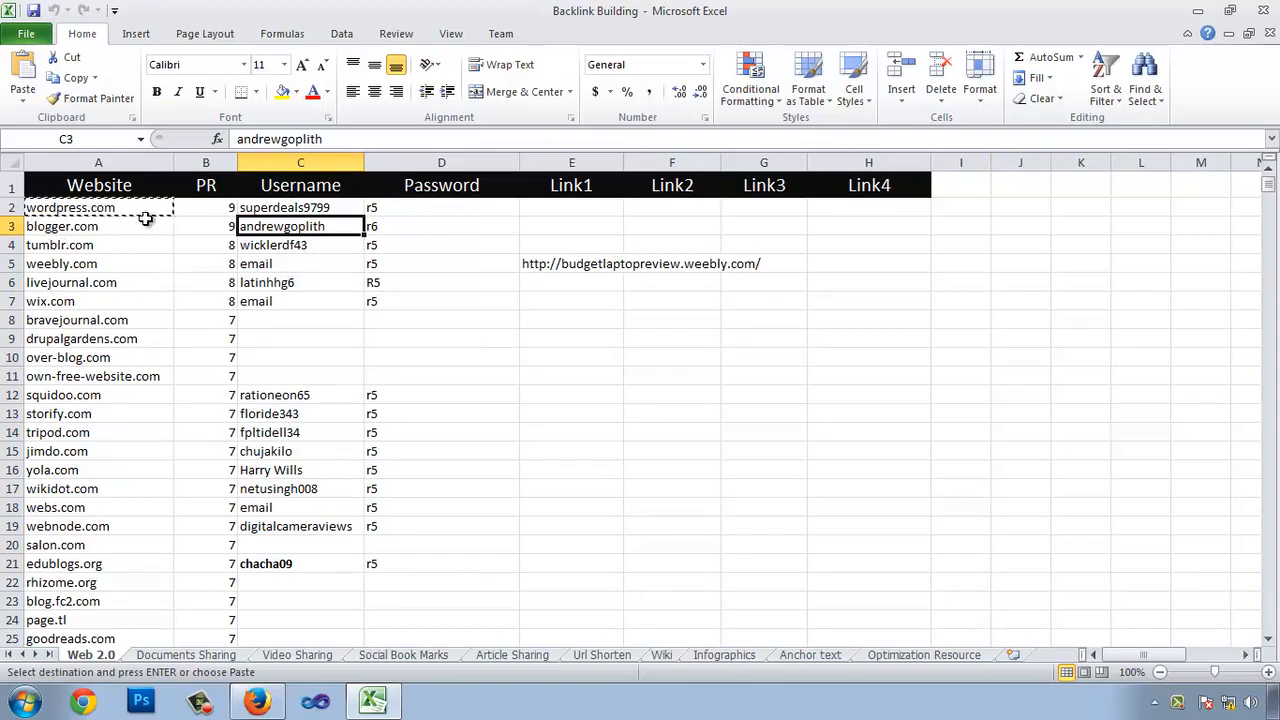
{"action": "left_click", "coordinate": [1203, 12]}
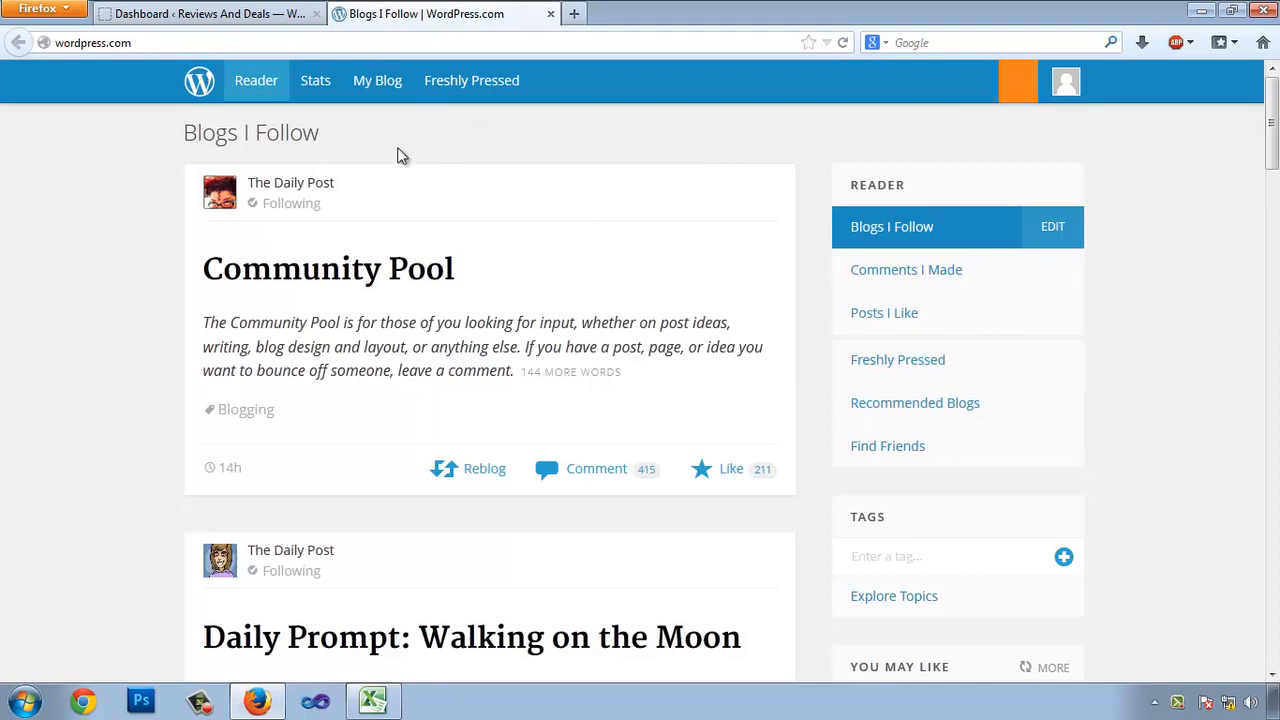
Start creating a new blog from the My Blogs page and enter bestlaptops2014 as its address.
{"action": "left_click", "coordinate": [378, 80]}
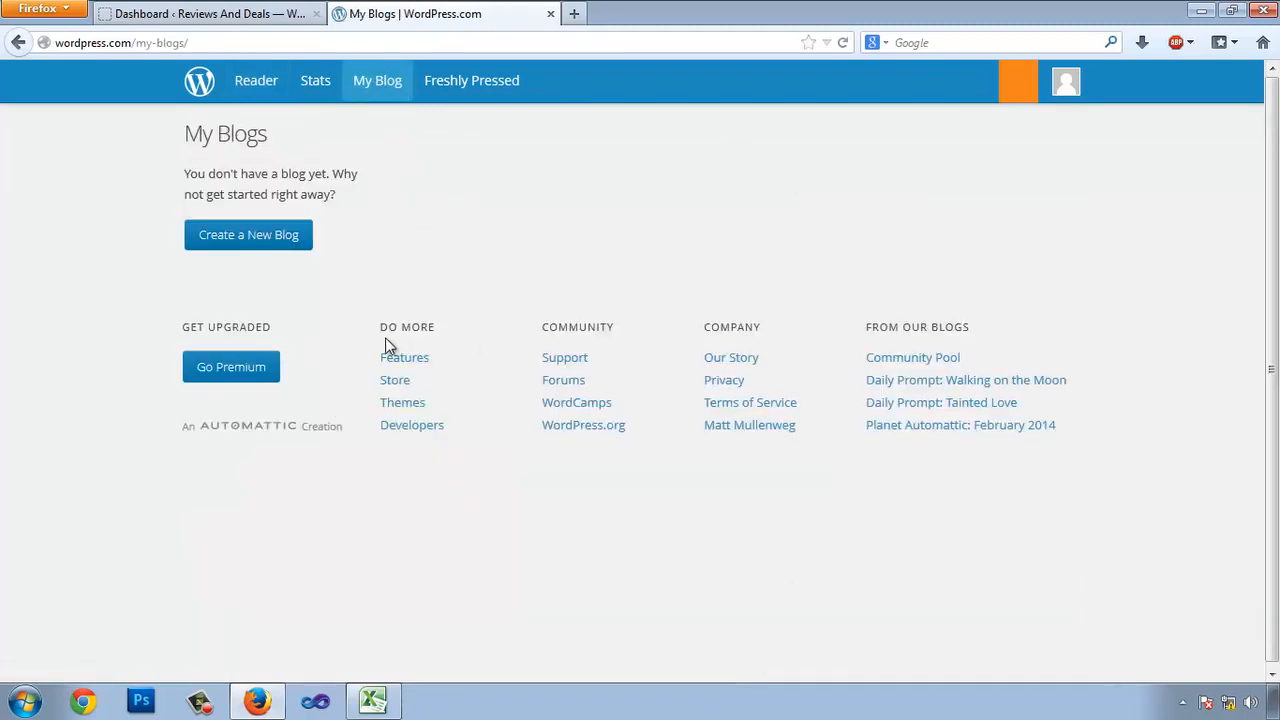
{"action": "left_click", "coordinate": [234, 238]}
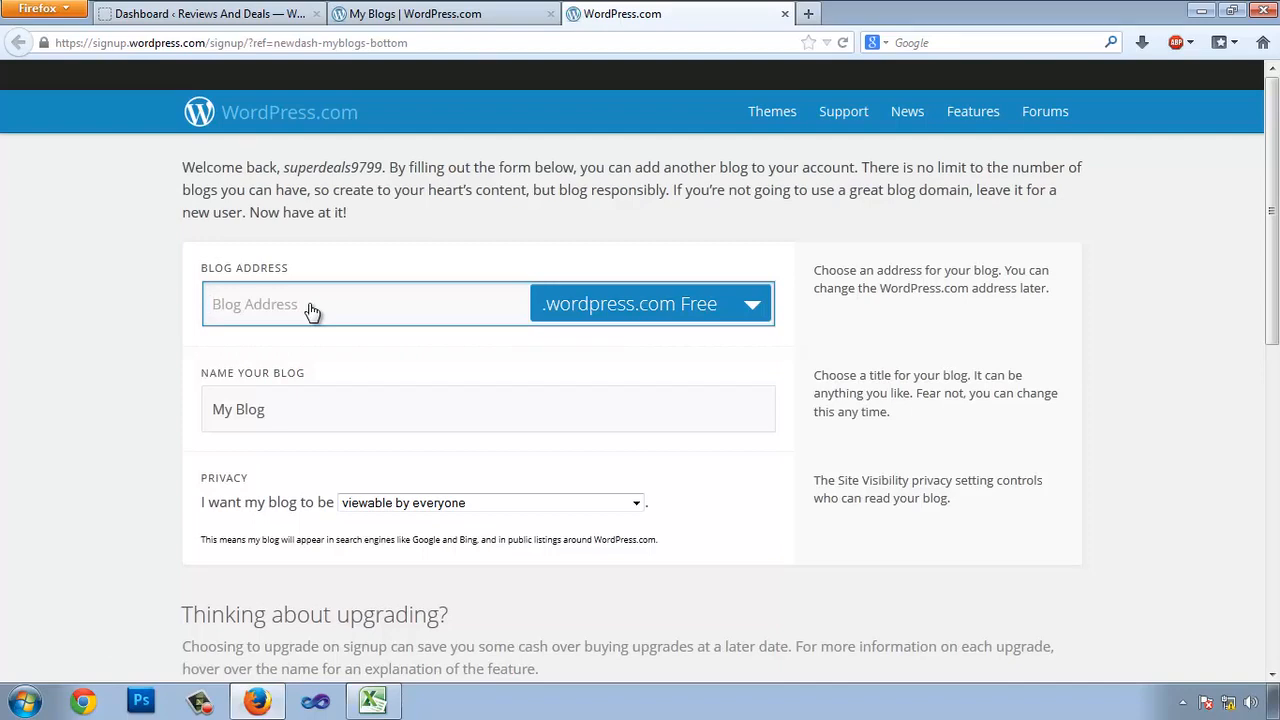
{"action": "type", "text": "bestlaptops2014"}
{"action": "left_click", "coordinate": [57, 279]}
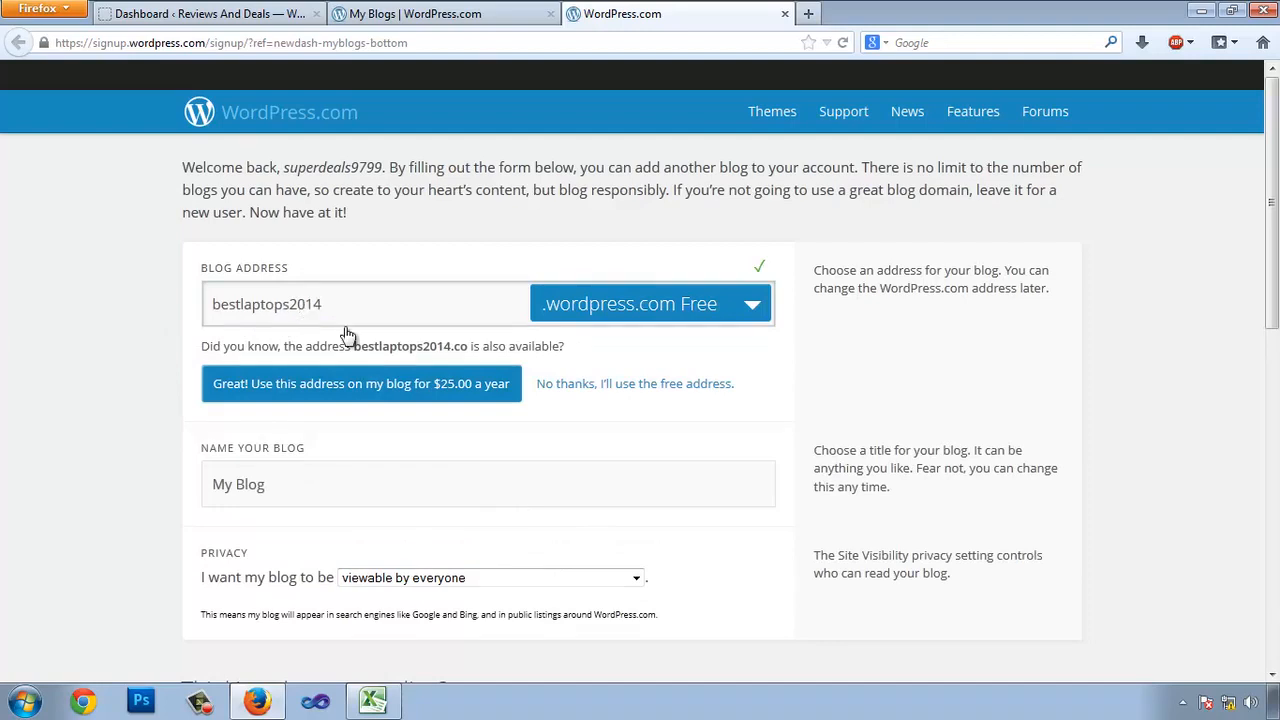
Replace the default blog name with "Best Laptops For Everyone".
{"action": "scroll", "coordinate": [589, 374], "scroll_direction": "down", "scroll_amount": 2}
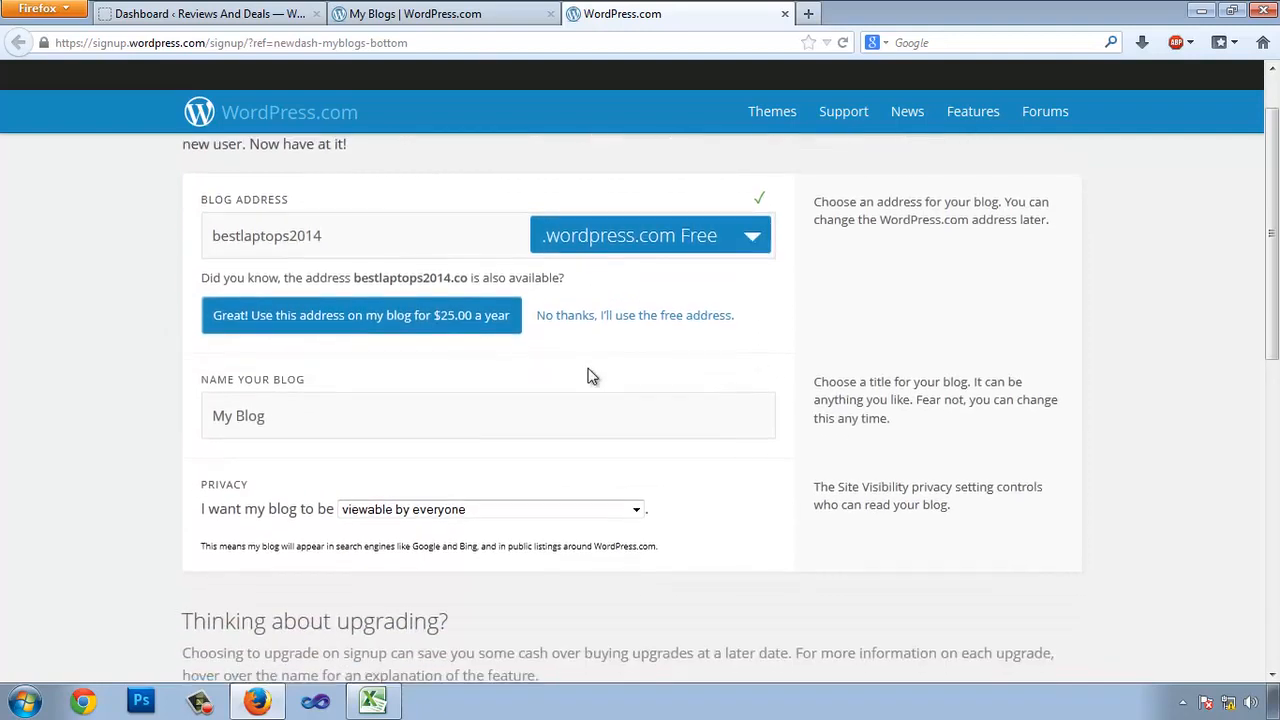
{"action": "left_click_drag", "start_coordinate": [281, 372], "coordinate": [171, 387]}
{"action": "key", "text": "BackSpace"}
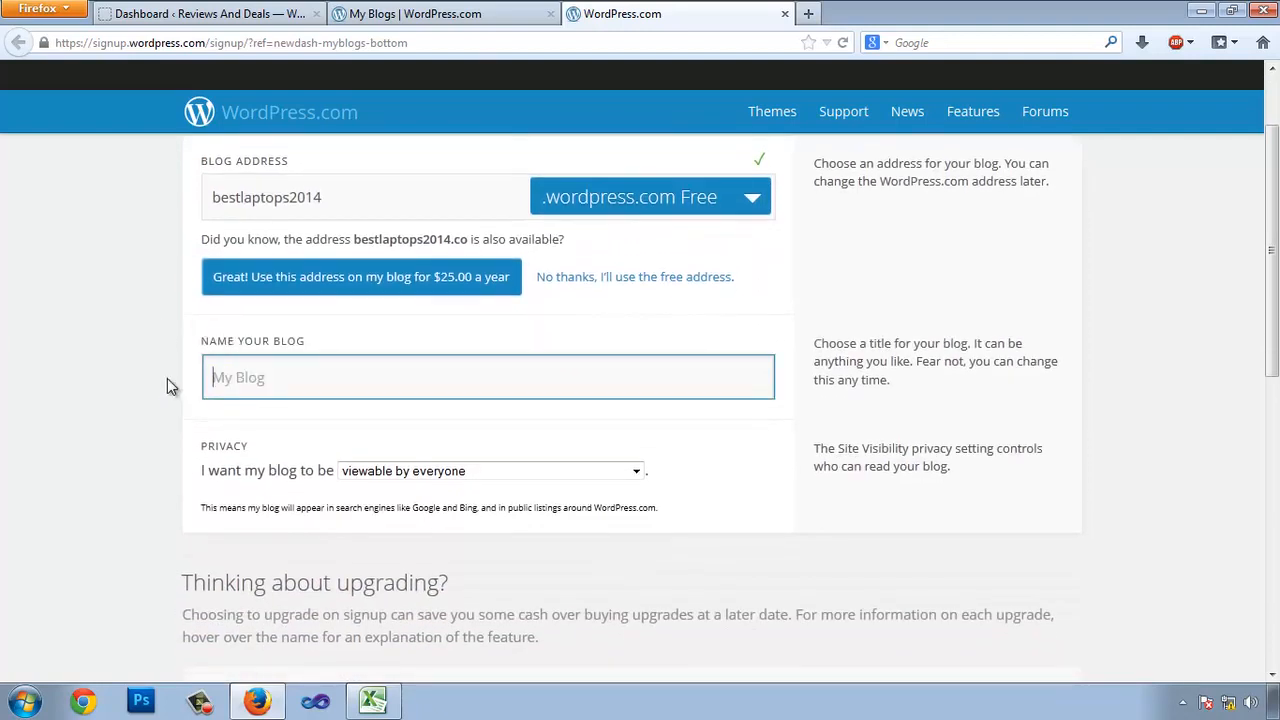
{"action": "type", "text": "Best Lap"}
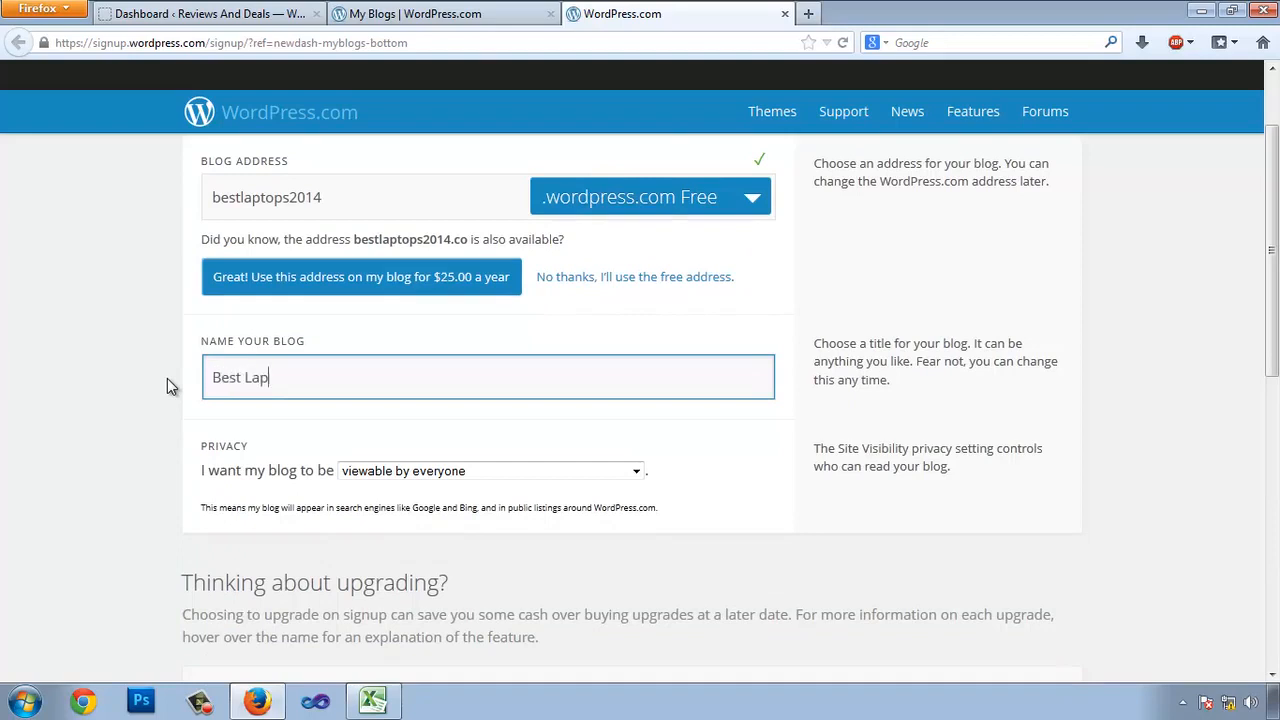
{"action": "type", "text": "tops For Everyone"}
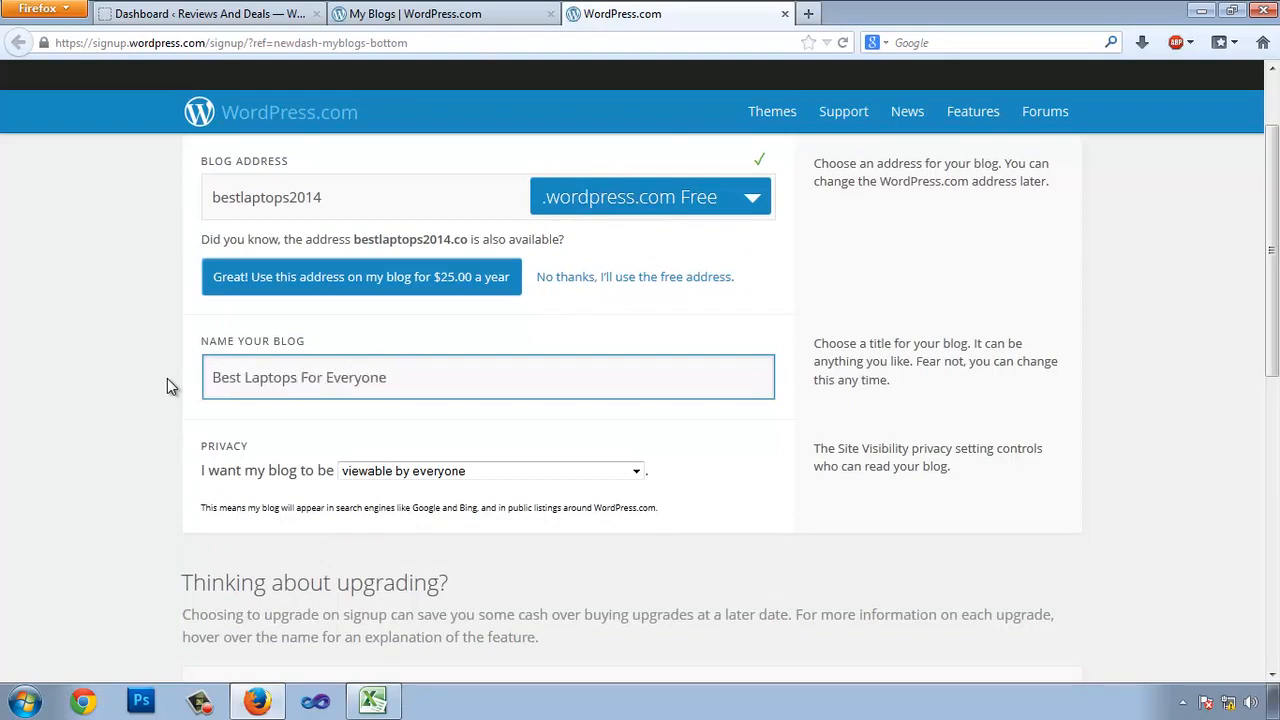
Keep the blog's privacy at "viewable by everyone" and create the blog with the free WordPress.com Beginner plan.
{"action": "left_click", "coordinate": [627, 471]}
{"action": "left_click", "coordinate": [627, 471]}
{"action": "scroll", "coordinate": [197, 510], "scroll_direction": "down", "scroll_amount": 5}
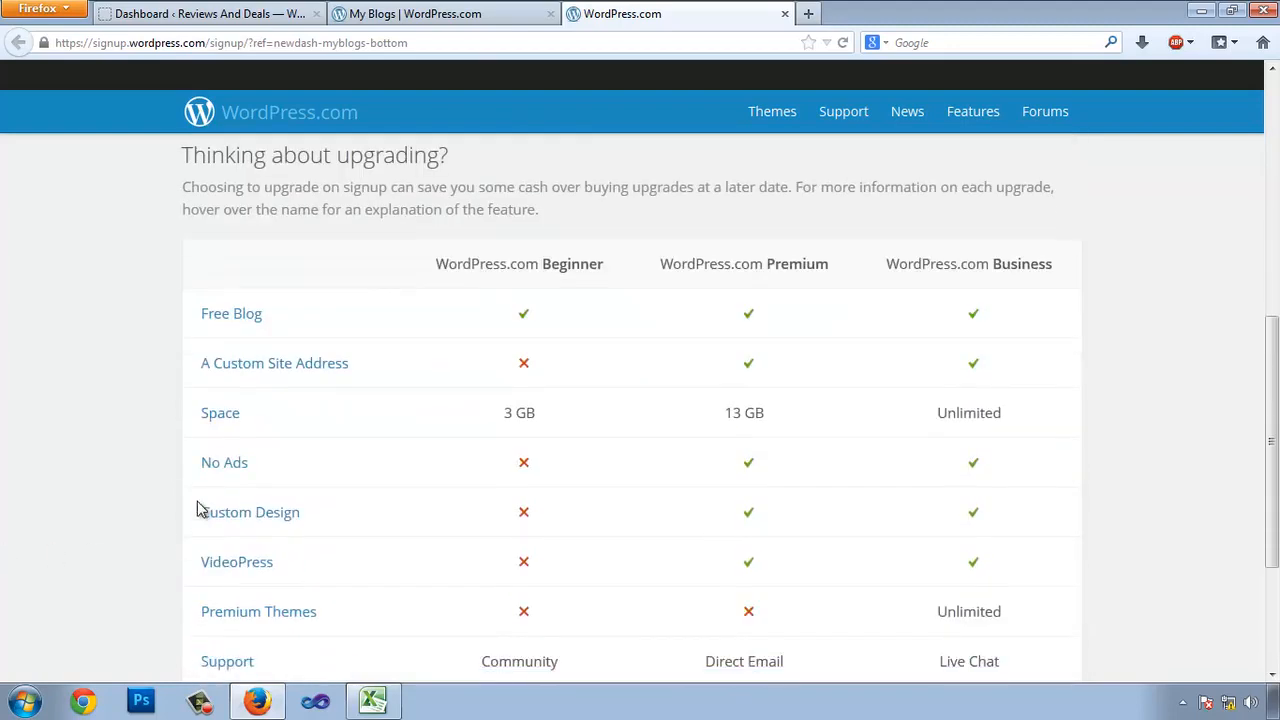
{"action": "scroll", "coordinate": [197, 510], "scroll_direction": "down", "scroll_amount": 2}
{"action": "left_click", "coordinate": [520, 568]}
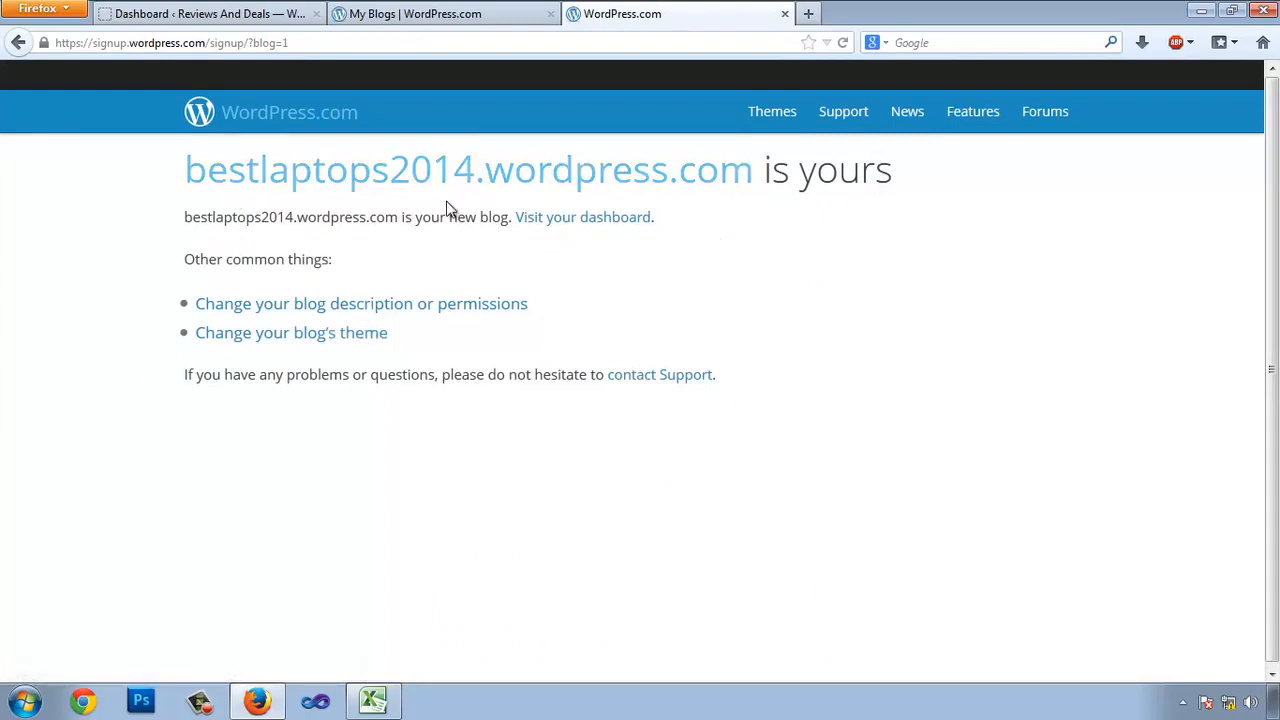
Close the signup page and reload the My Blogs page.
{"action": "left_click", "coordinate": [784, 13]}
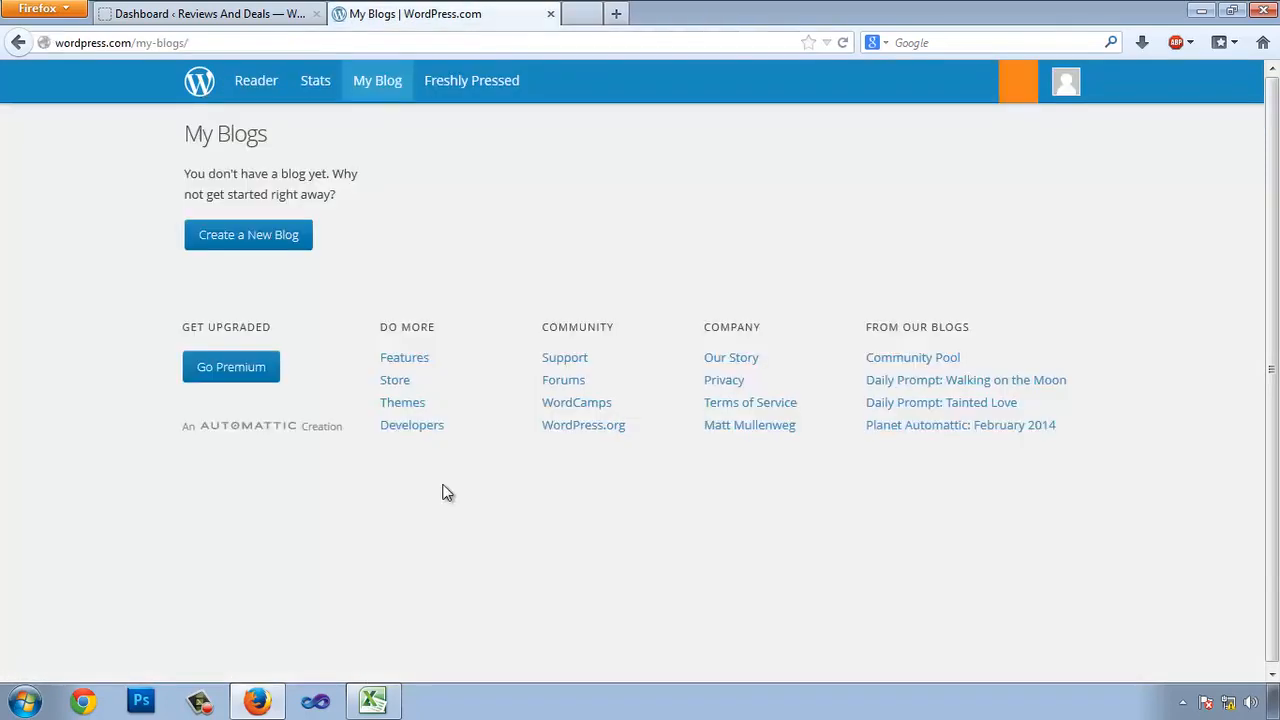
{"action": "right_click", "coordinate": [54, 252]}
{"action": "left_click", "coordinate": [82, 304]}
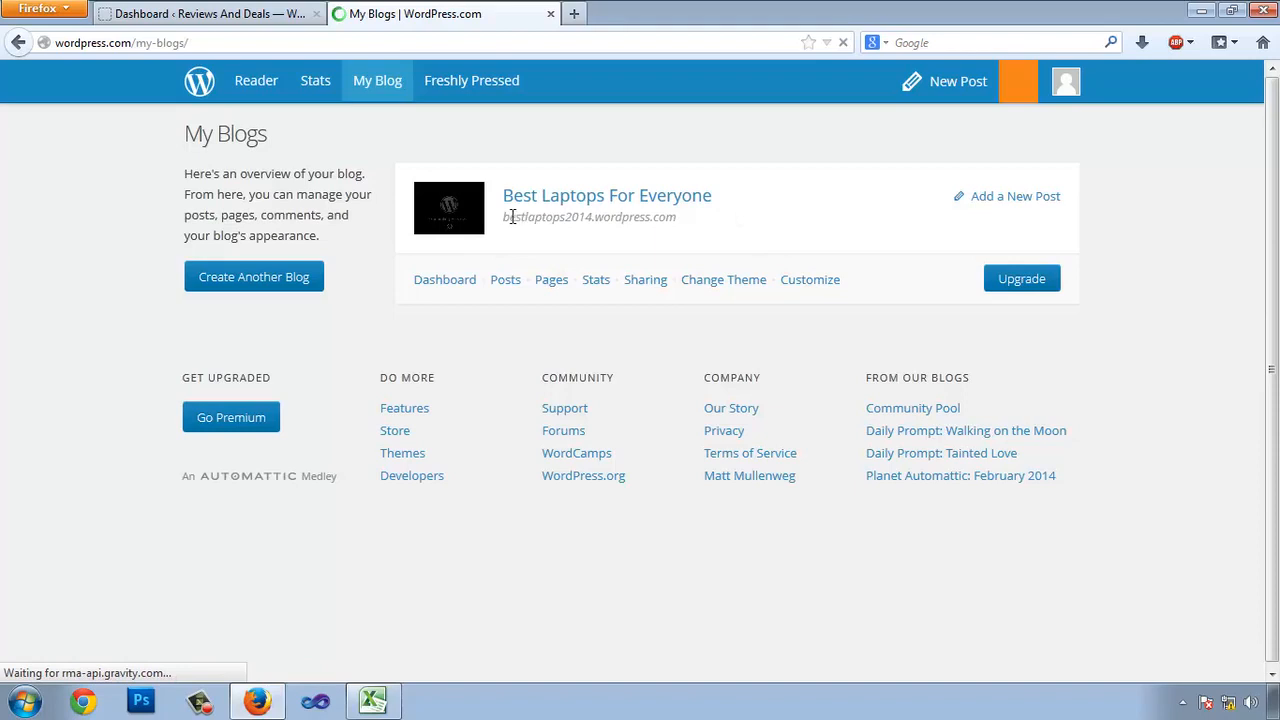
Copy the new blog's address, open it in a new tab to examine the home page, and close that tab.
{"action": "left_click_drag", "start_coordinate": [503, 217], "coordinate": [696, 225]}
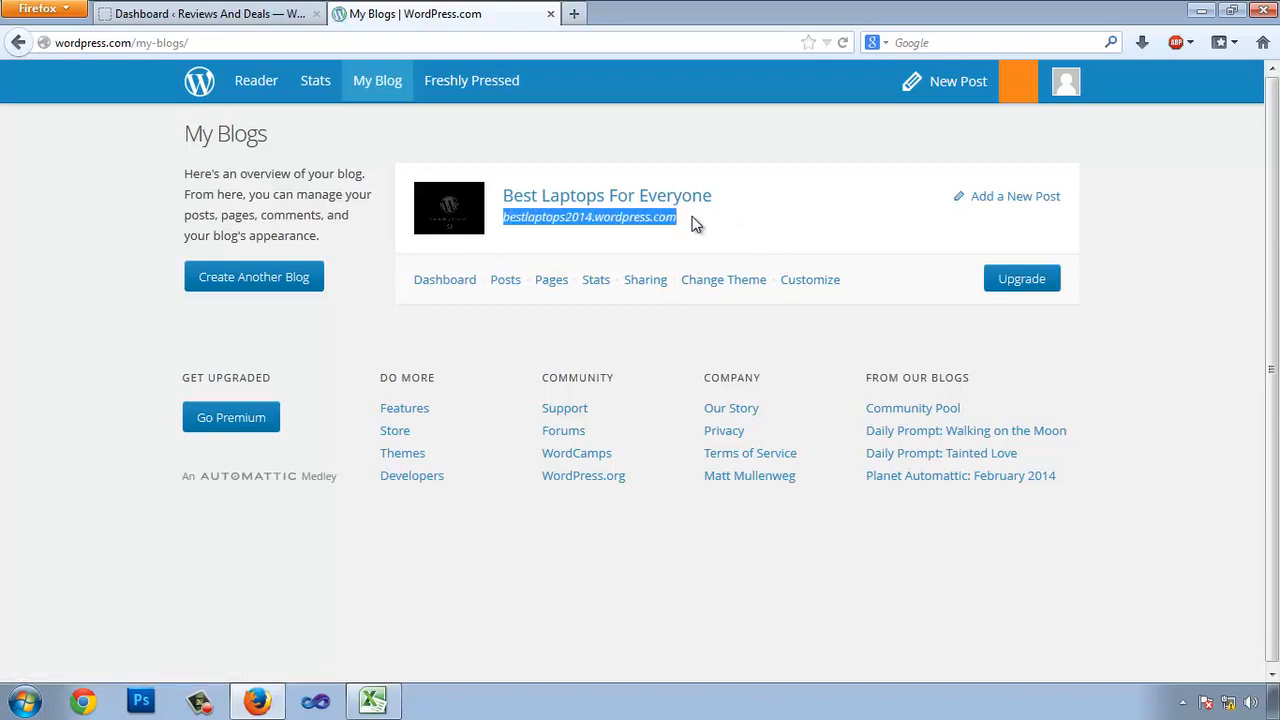
{"action": "key", "text": "ctrl+c"}
{"action": "key", "text": "ctrl+t"}
{"action": "key", "text": "ctrl+v"}
{"action": "key", "text": "Return"}
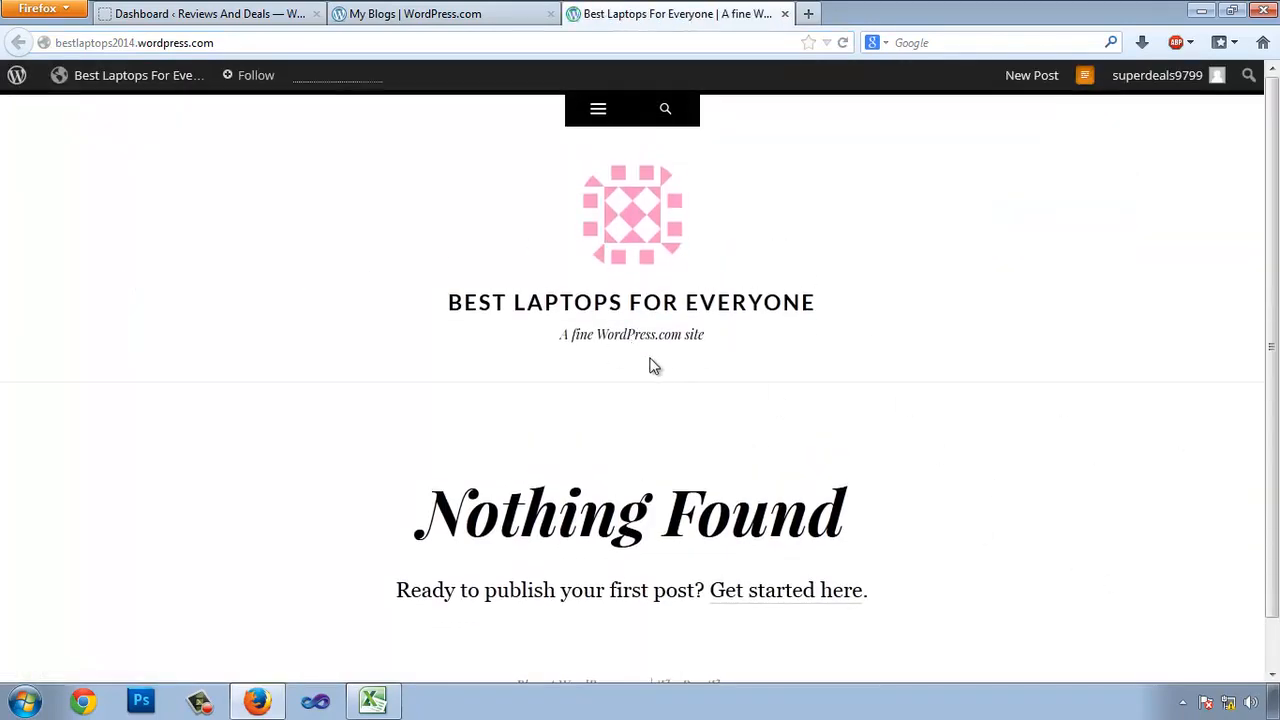
{"action": "scroll", "coordinate": [863, 379], "scroll_direction": "down", "scroll_amount": 1}
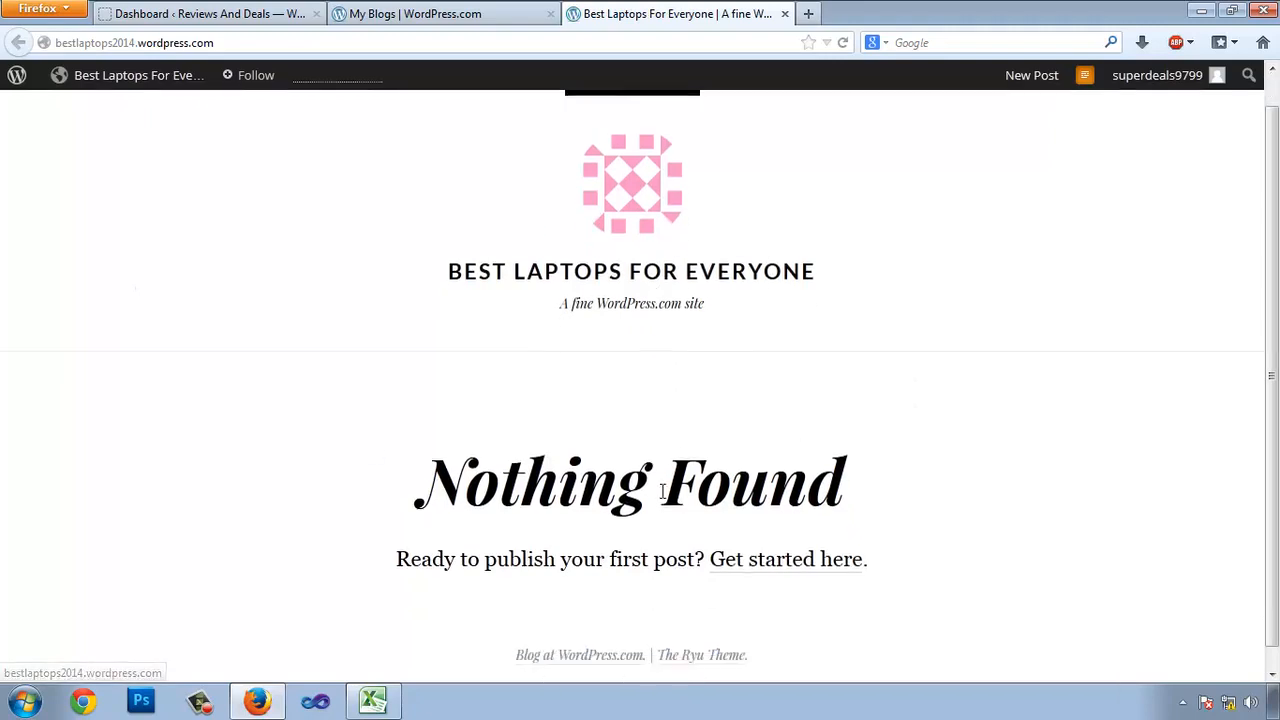
{"action": "scroll", "coordinate": [623, 400], "scroll_direction": "up", "scroll_amount": 1}
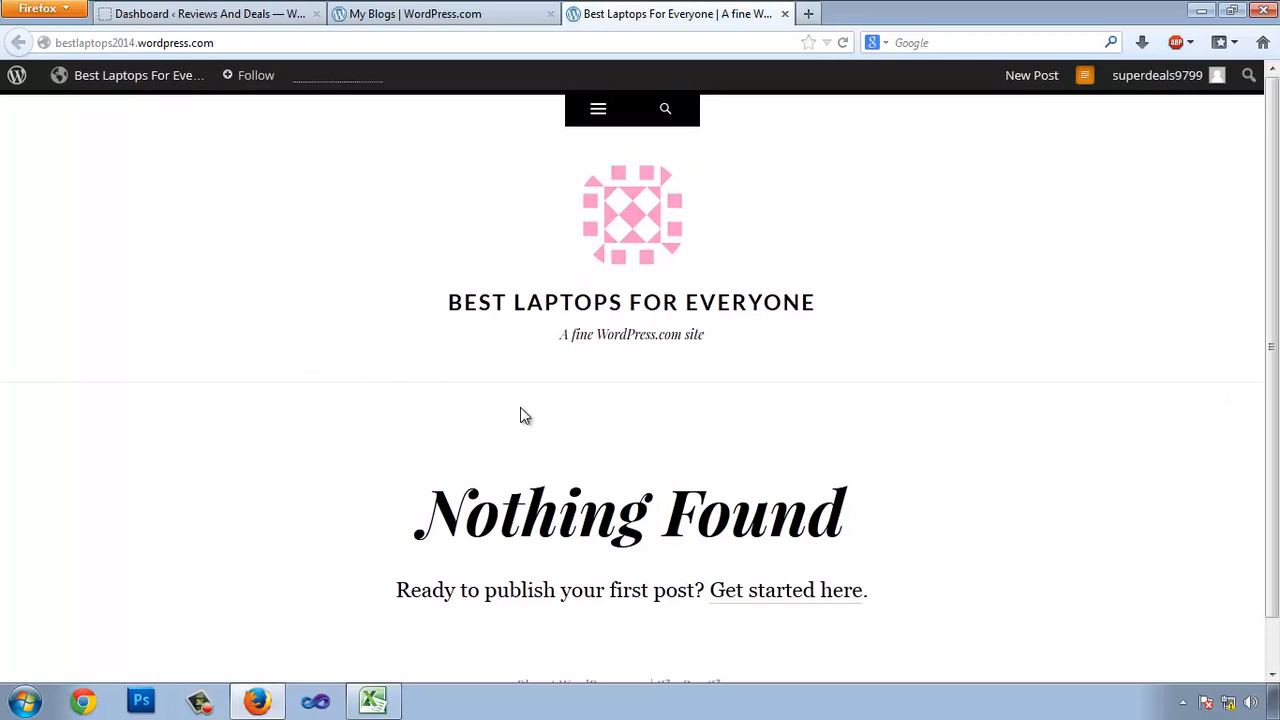
{"action": "scroll", "coordinate": [840, 263], "scroll_direction": "down", "scroll_amount": 1}
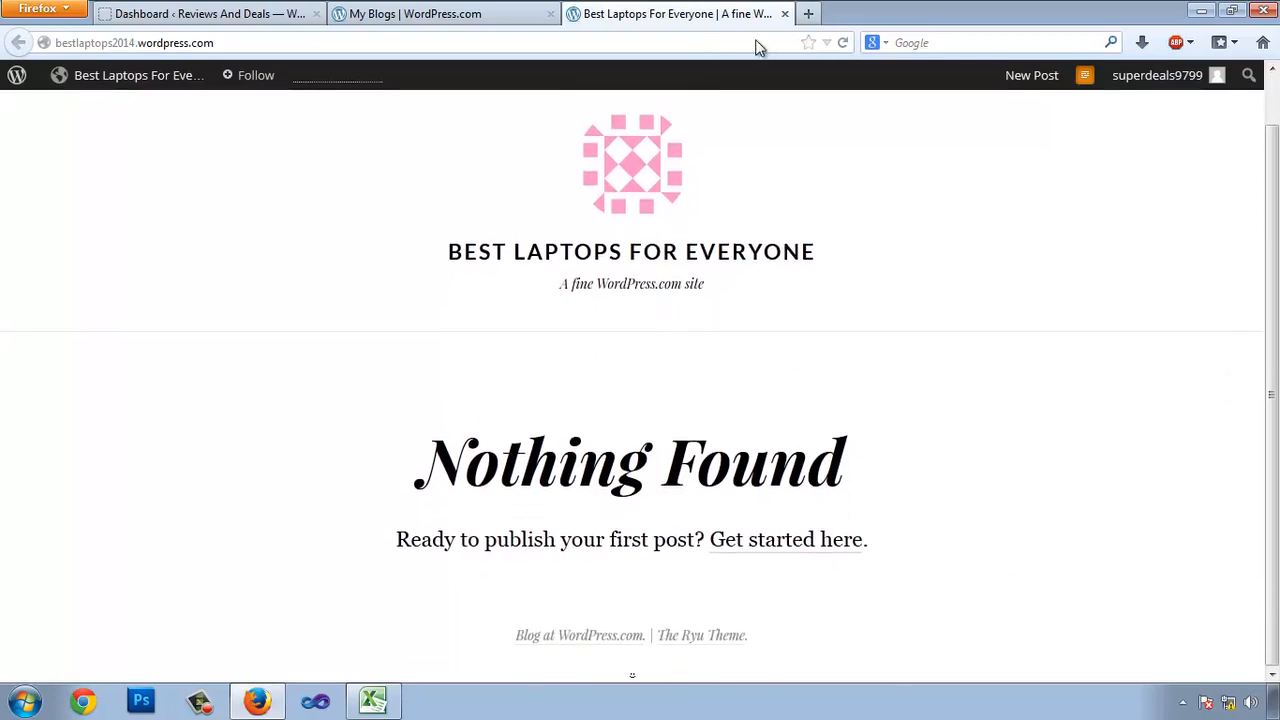
{"action": "left_click", "coordinate": [786, 15]}
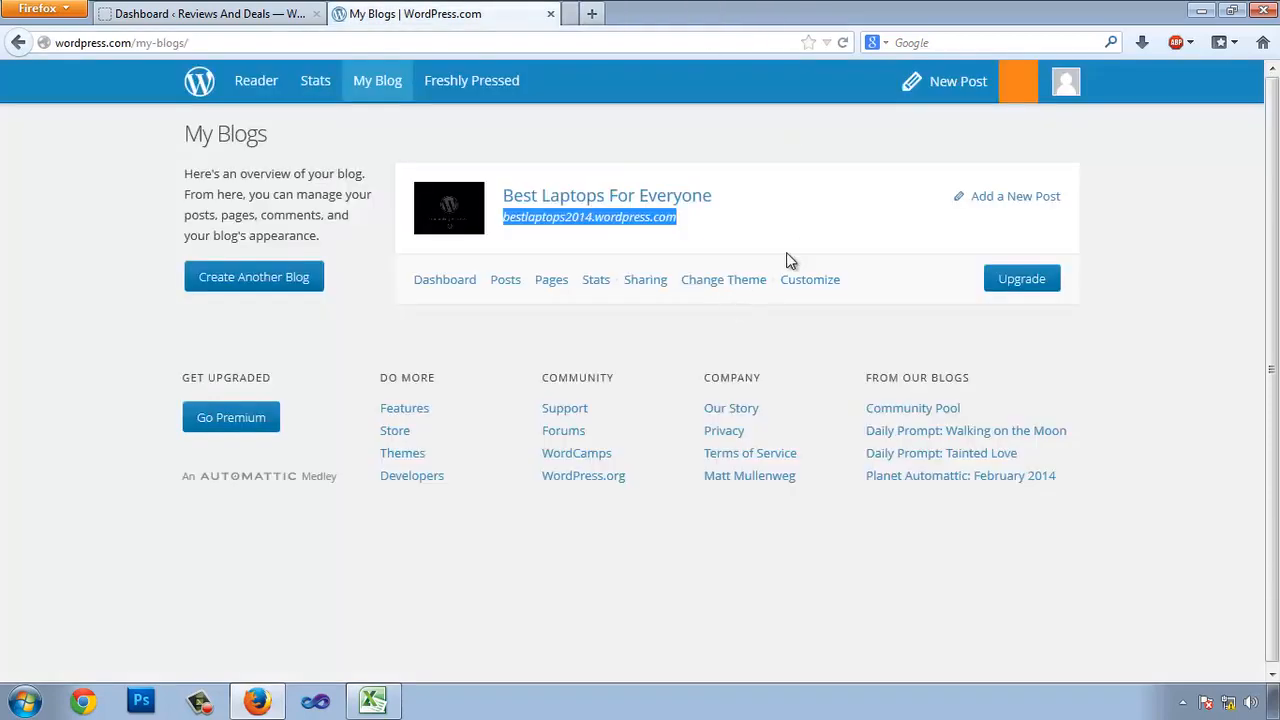
Open the theme selection for the Best Laptops For Everyone blog and filter it to free themes.
{"action": "left_click", "coordinate": [733, 285]}
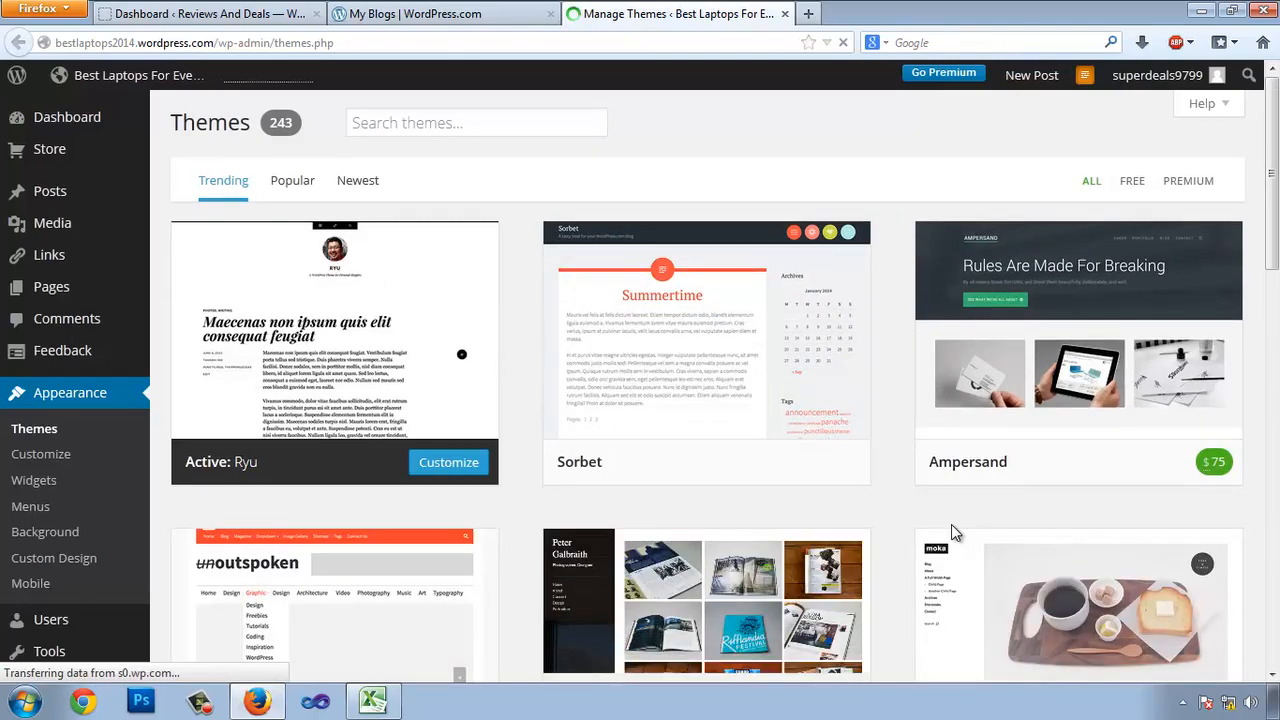
{"action": "scroll", "coordinate": [951, 524], "scroll_direction": "down", "scroll_amount": 3}
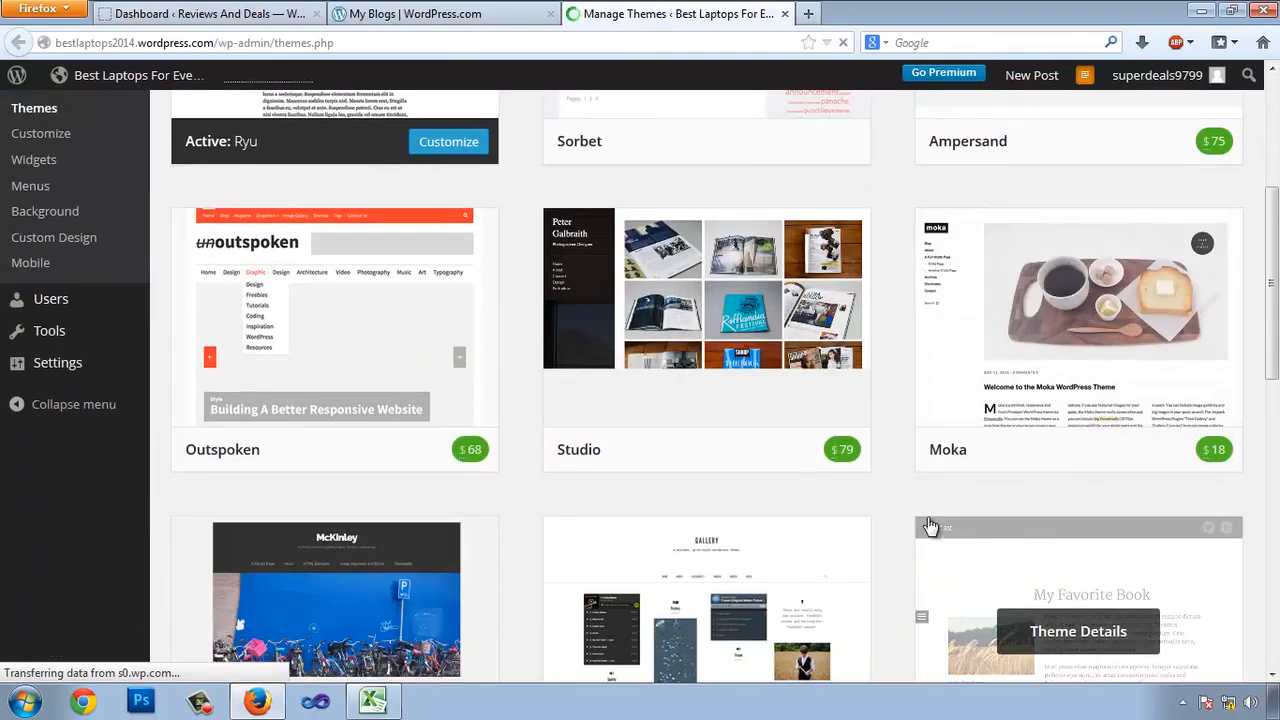
{"action": "scroll", "coordinate": [906, 491], "scroll_direction": "up", "scroll_amount": 3}
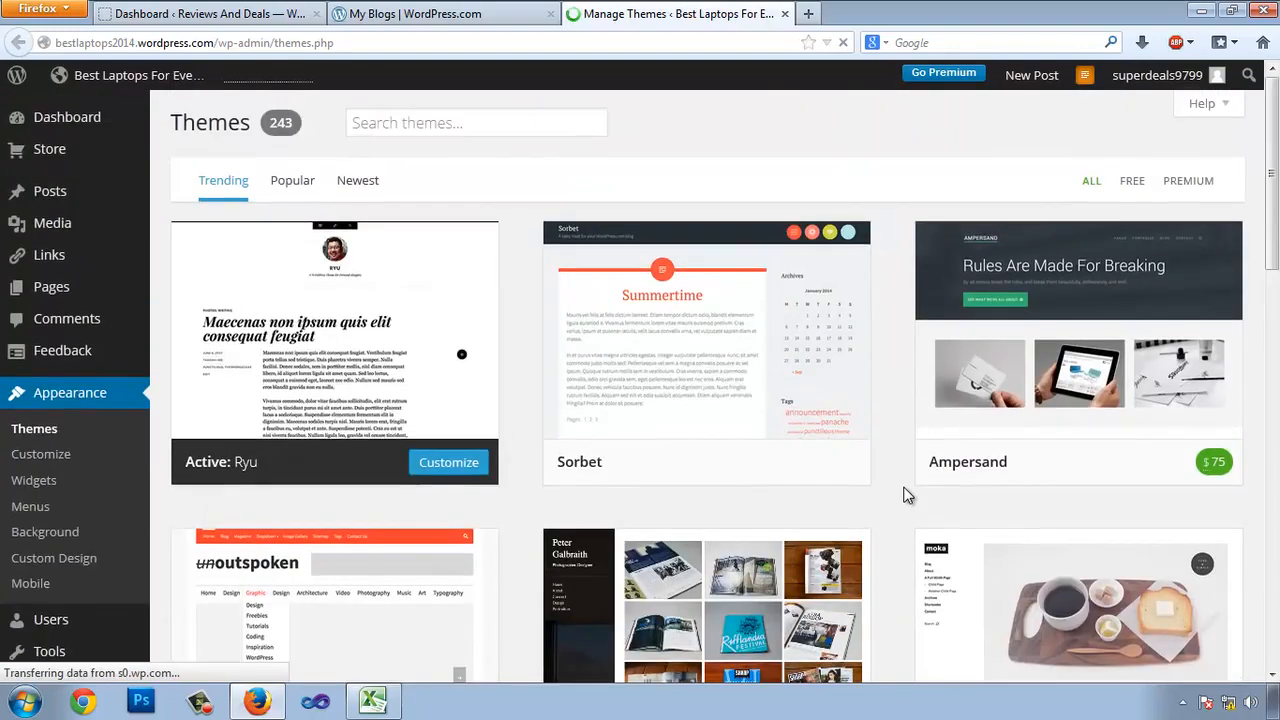
{"action": "mouse_move", "coordinate": [1028, 236]}
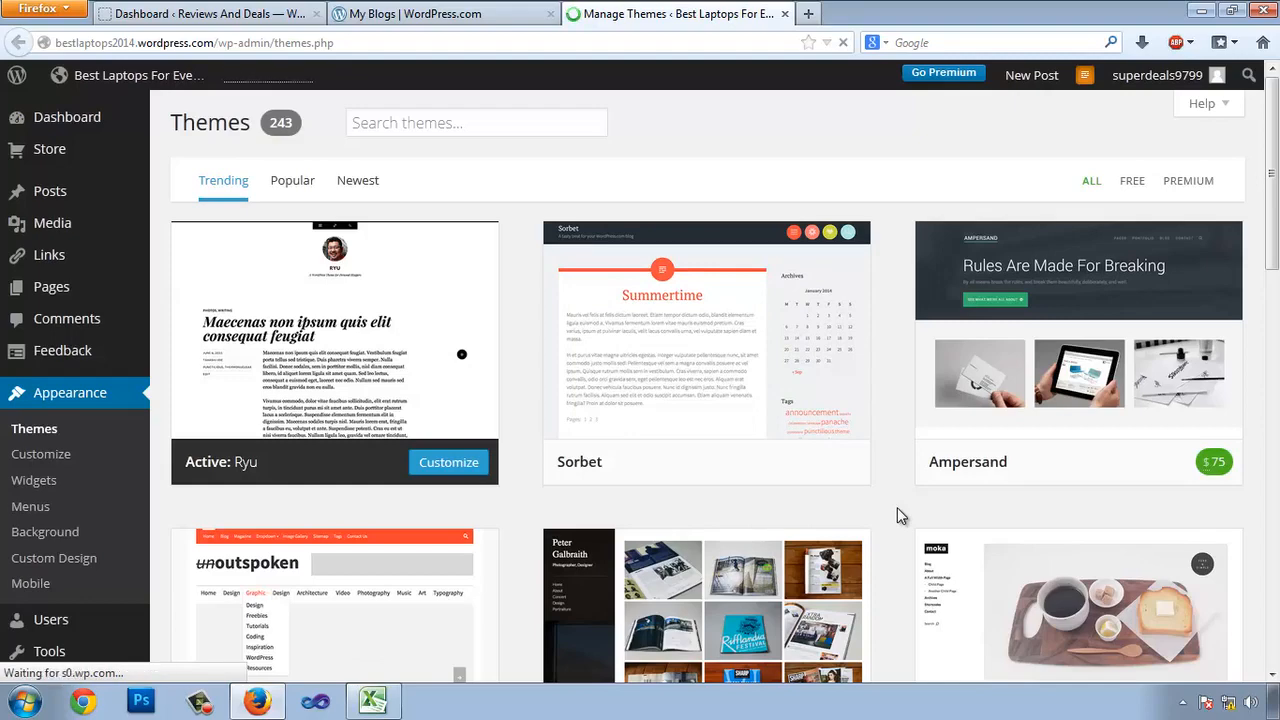
{"action": "left_click", "coordinate": [1132, 184]}
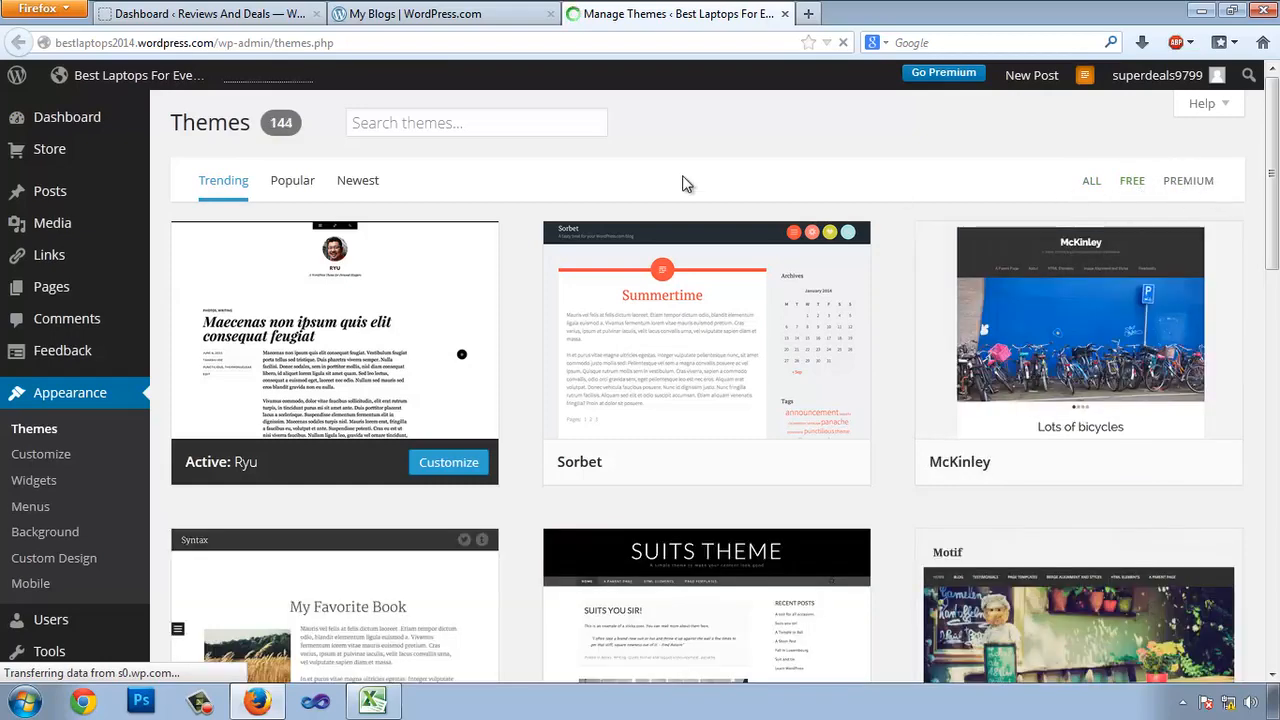
Browse the free trending themes for one that suits the blog.
{"action": "scroll", "coordinate": [895, 182], "scroll_direction": "down", "scroll_amount": 3}
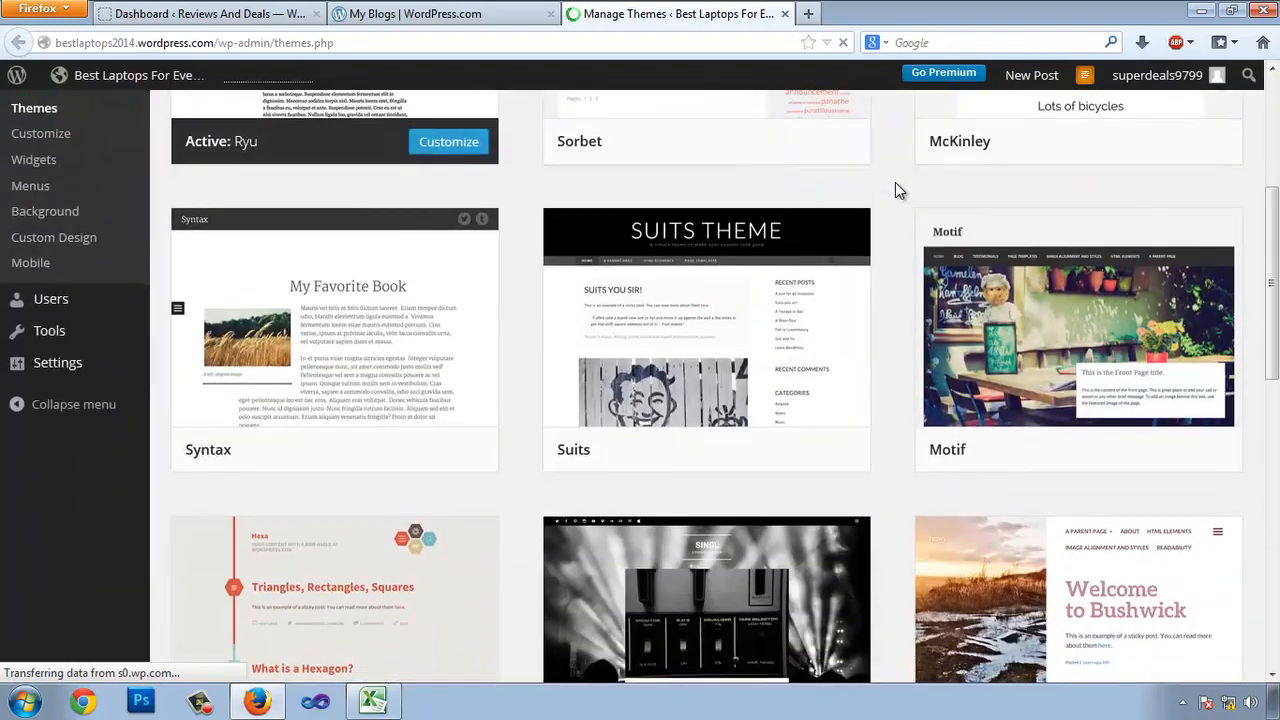
{"action": "scroll", "coordinate": [895, 182], "scroll_direction": "down", "scroll_amount": 4}
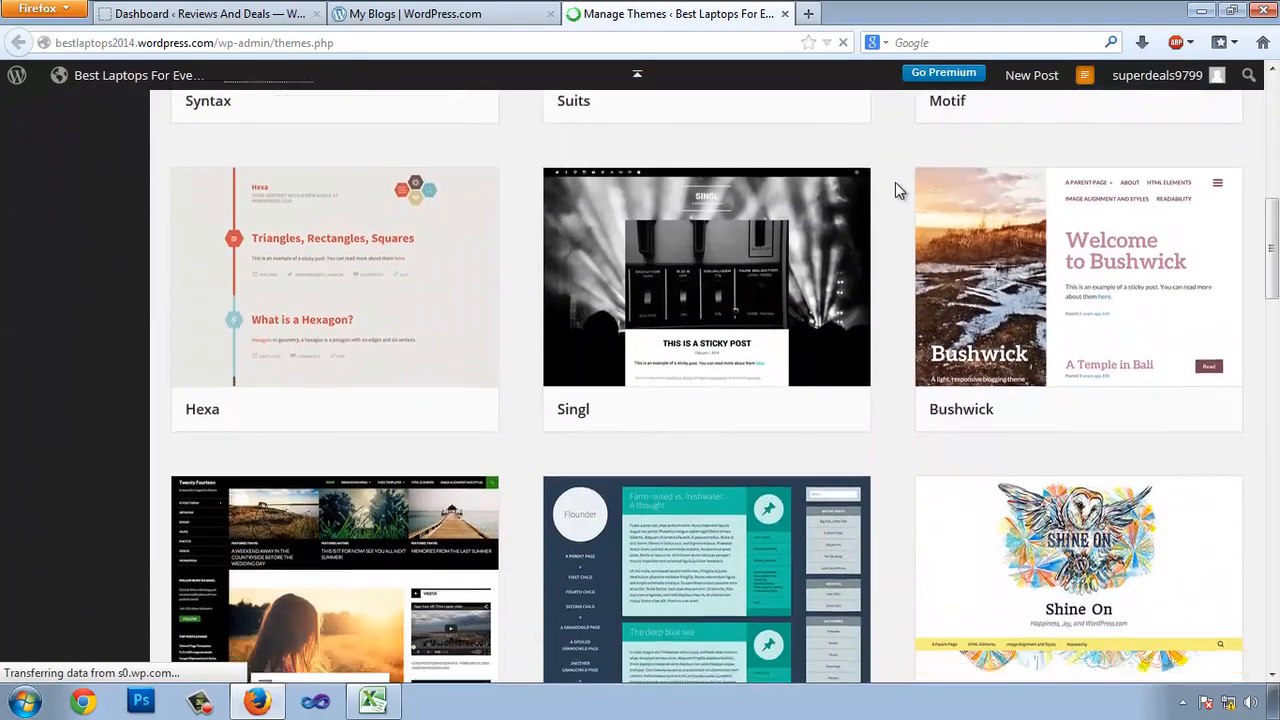
{"action": "scroll", "coordinate": [895, 182], "scroll_direction": "down", "scroll_amount": 2}
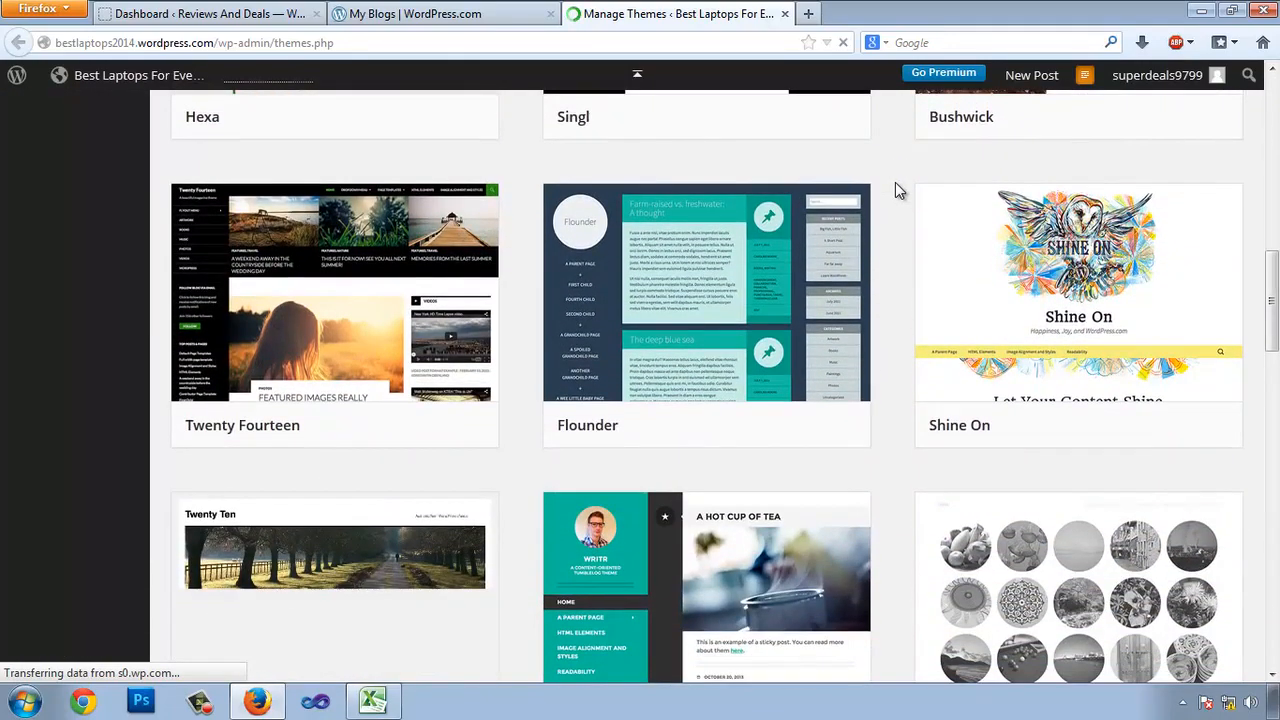
{"action": "scroll", "coordinate": [895, 182], "scroll_direction": "down", "scroll_amount": 3}
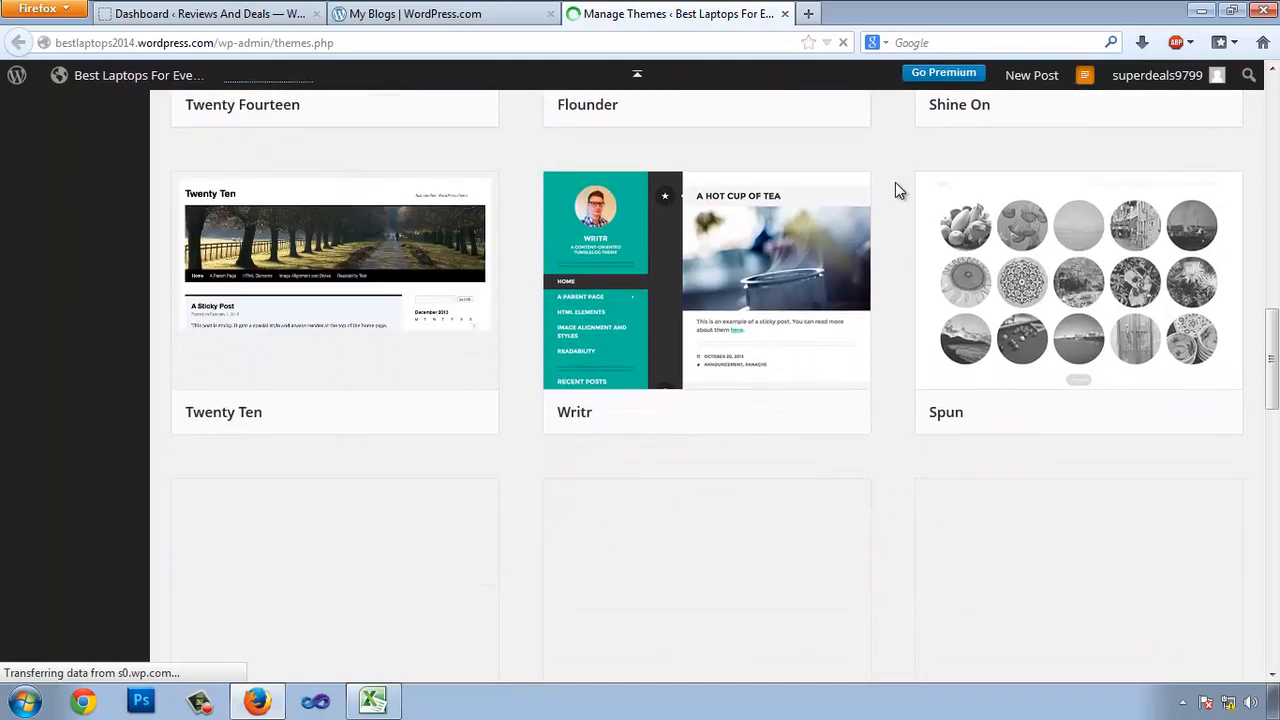
{"action": "scroll", "coordinate": [895, 182], "scroll_direction": "up", "scroll_amount": 10}
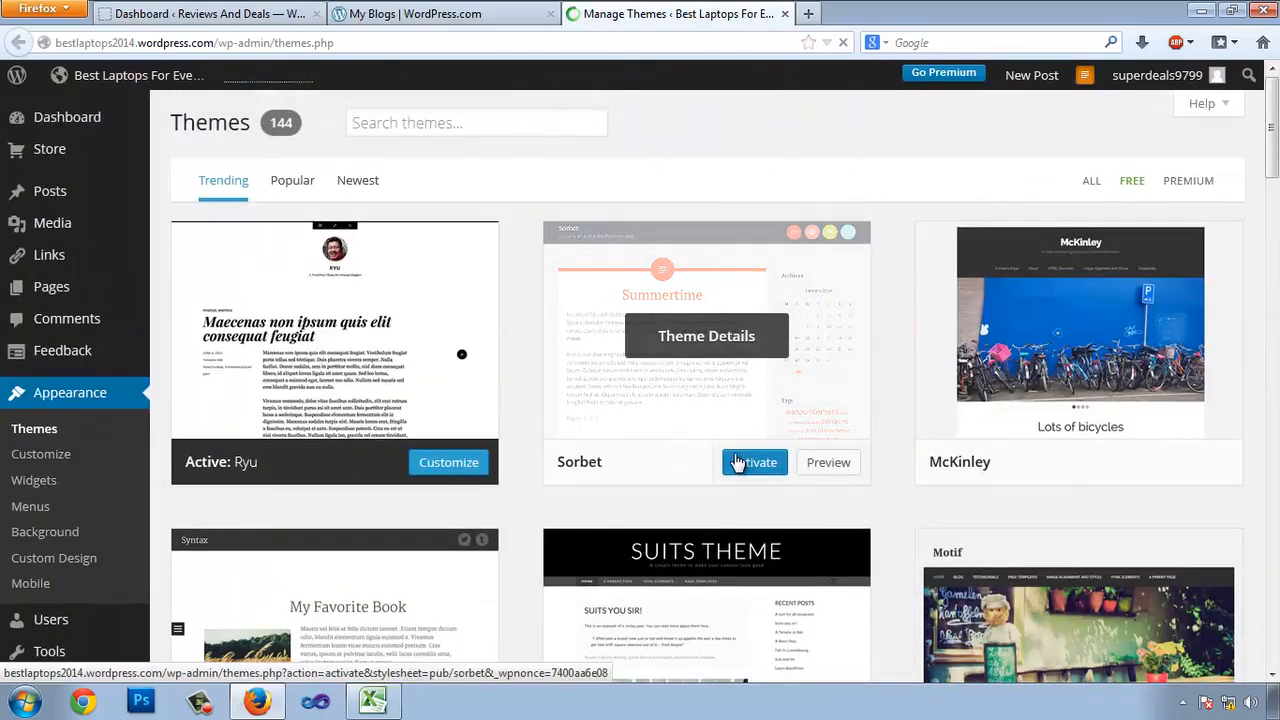
Activate the free Sorbet theme for the blog and dismiss the thank-you dialog.
{"action": "left_click", "coordinate": [737, 462]}
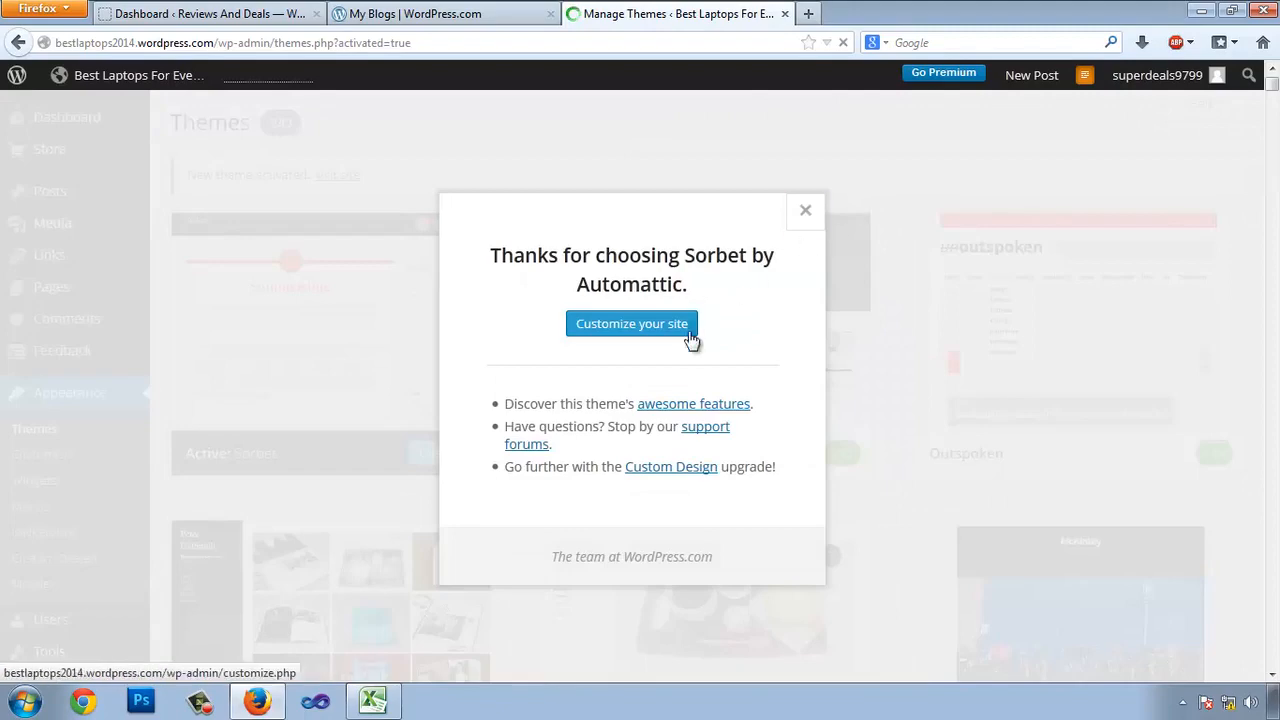
{"action": "left_click", "coordinate": [804, 210]}
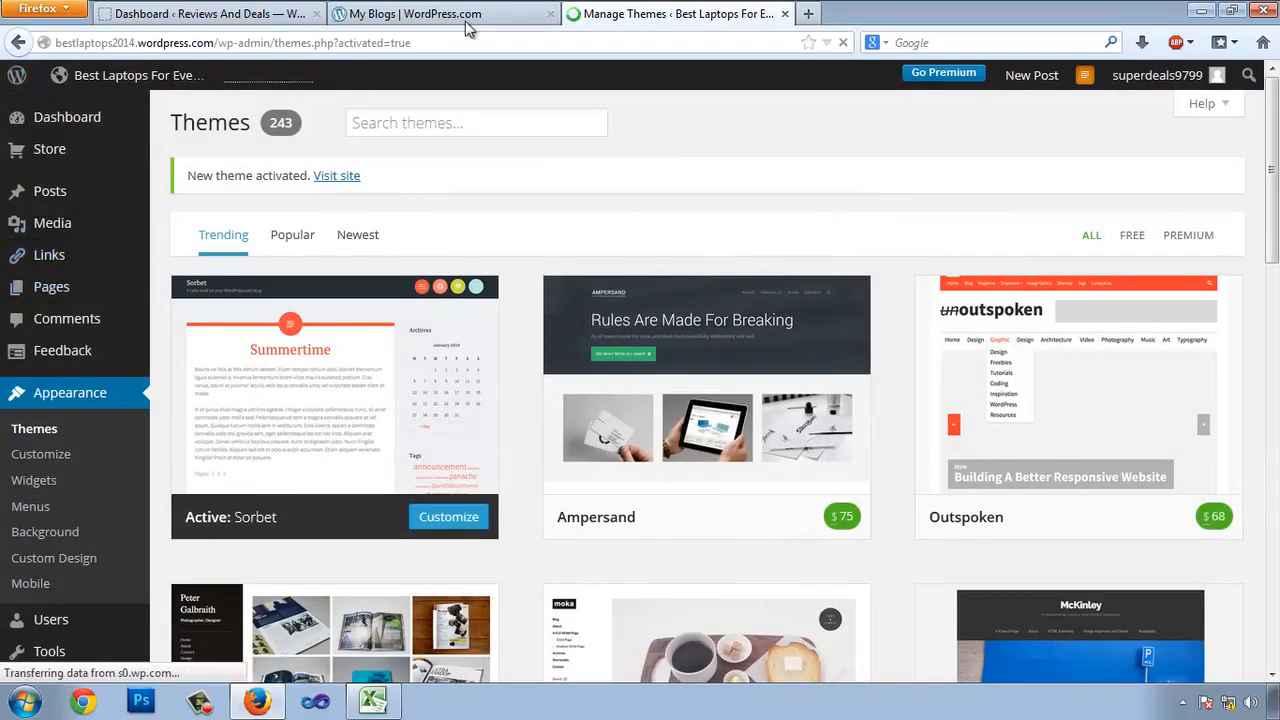
{"action": "left_click", "coordinate": [430, 13]}
{"action": "left_click", "coordinate": [645, 10]}
Set the blog's tagline to "Find the best laptops for any user in 2014" in the general settings and save the changes.
{"action": "scroll", "coordinate": [46, 466], "scroll_direction": "down", "scroll_amount": 5}
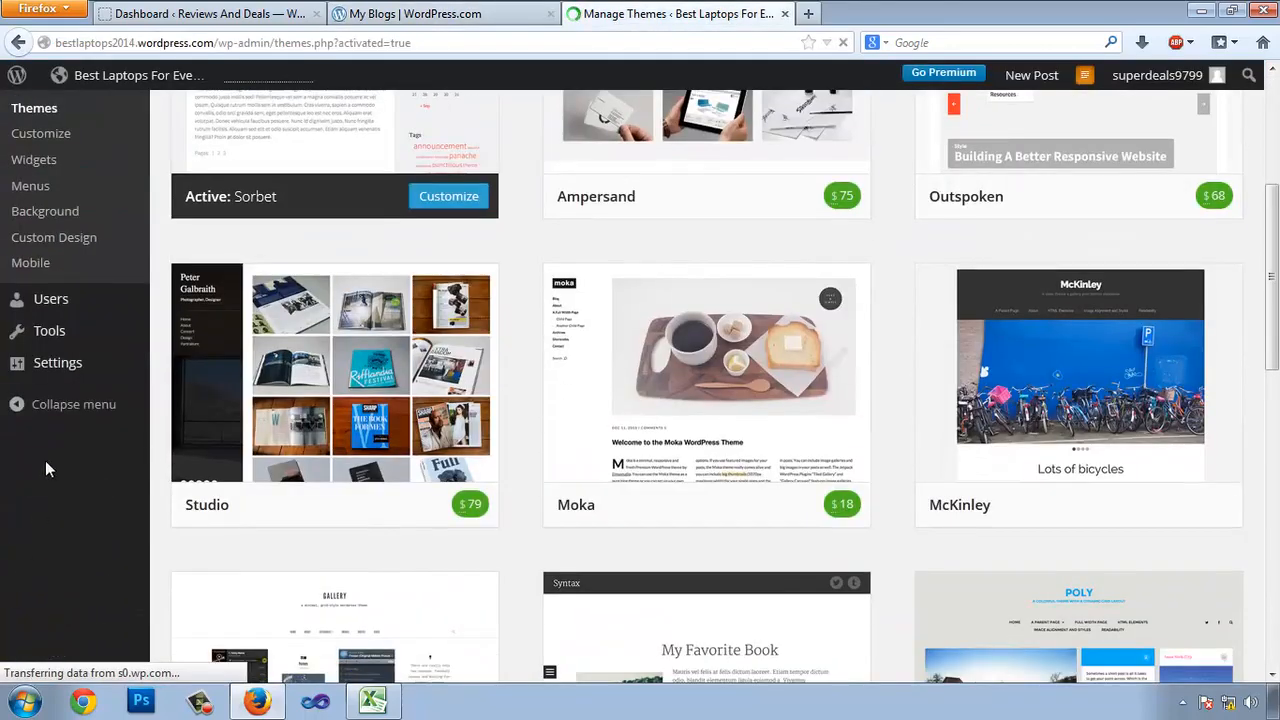
{"action": "left_click", "coordinate": [50, 368]}
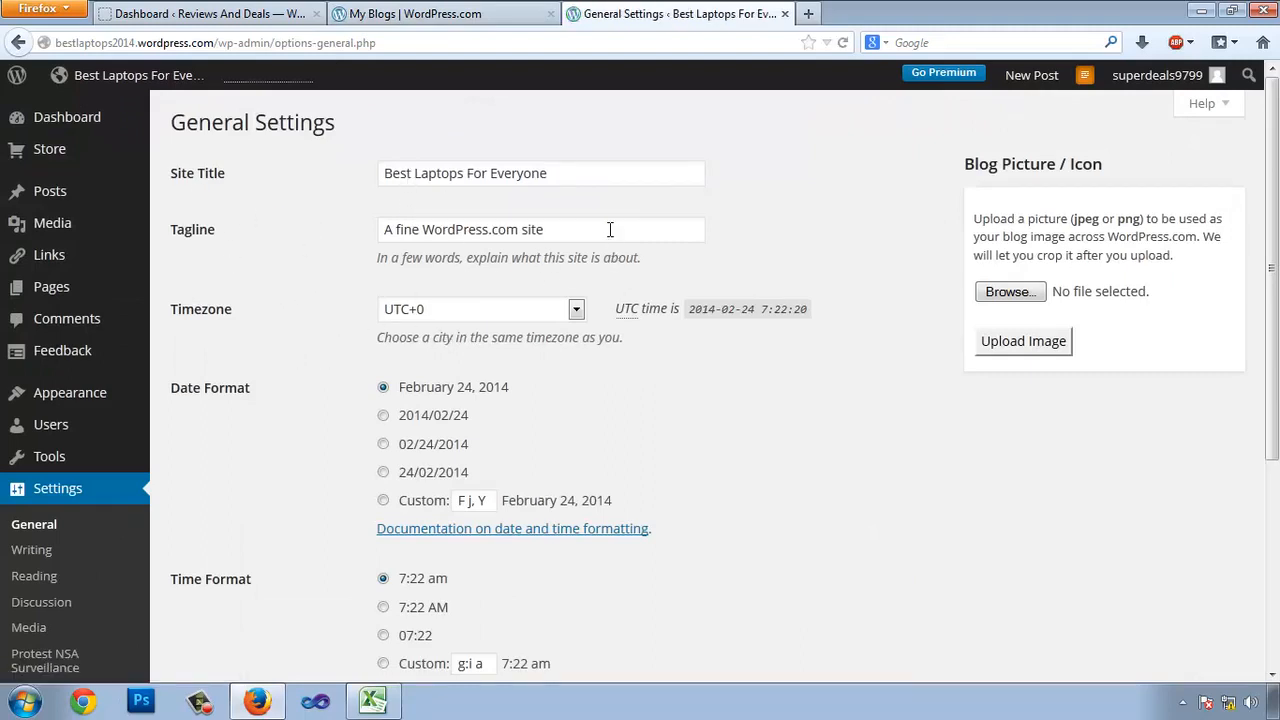
{"action": "left_click_drag", "start_coordinate": [610, 230], "coordinate": [189, 196]}
{"action": "key", "text": "BackSpace"}
{"action": "type", "text": "Find the"}
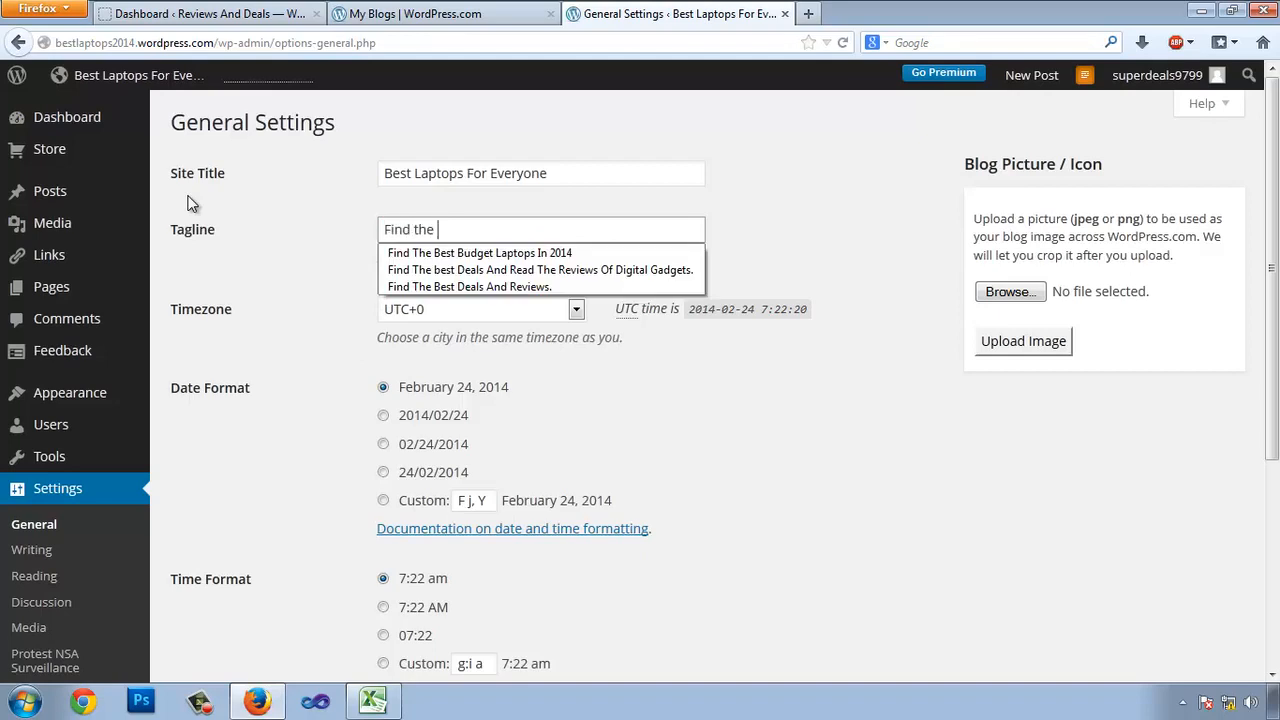
{"action": "type", "text": " best laptops"}
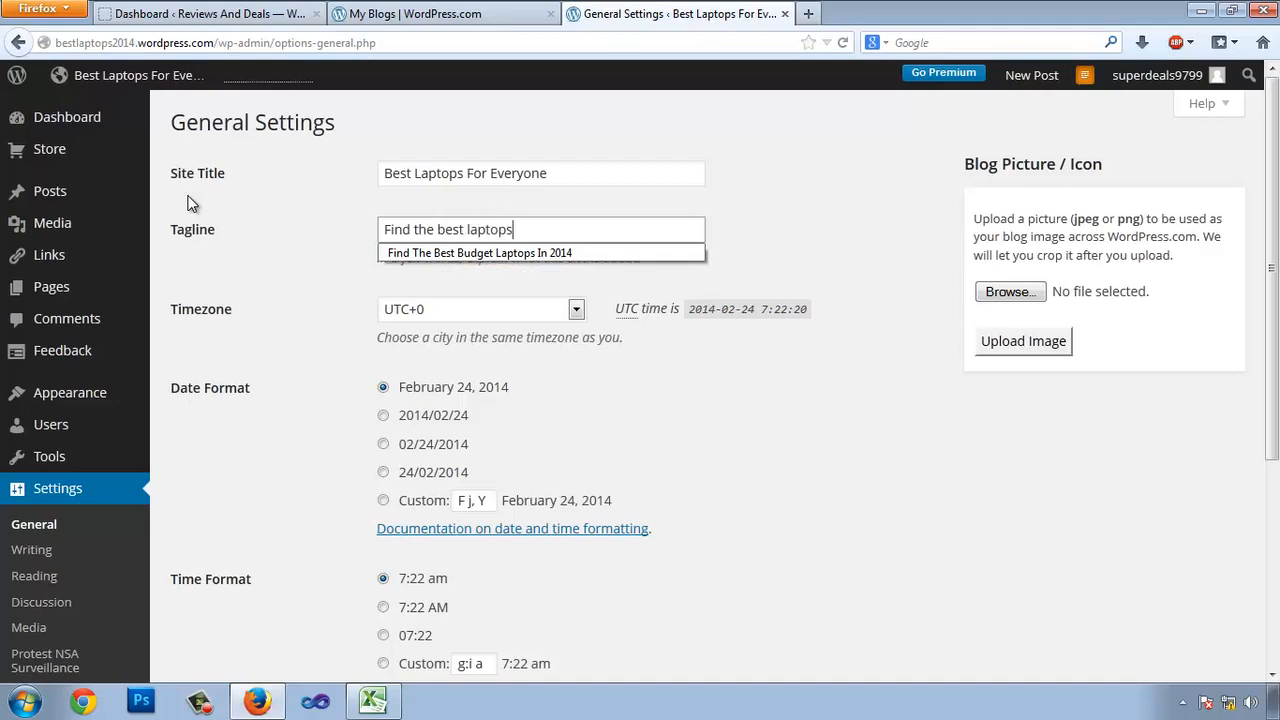
{"action": "type", "text": "for any user in 2014"}
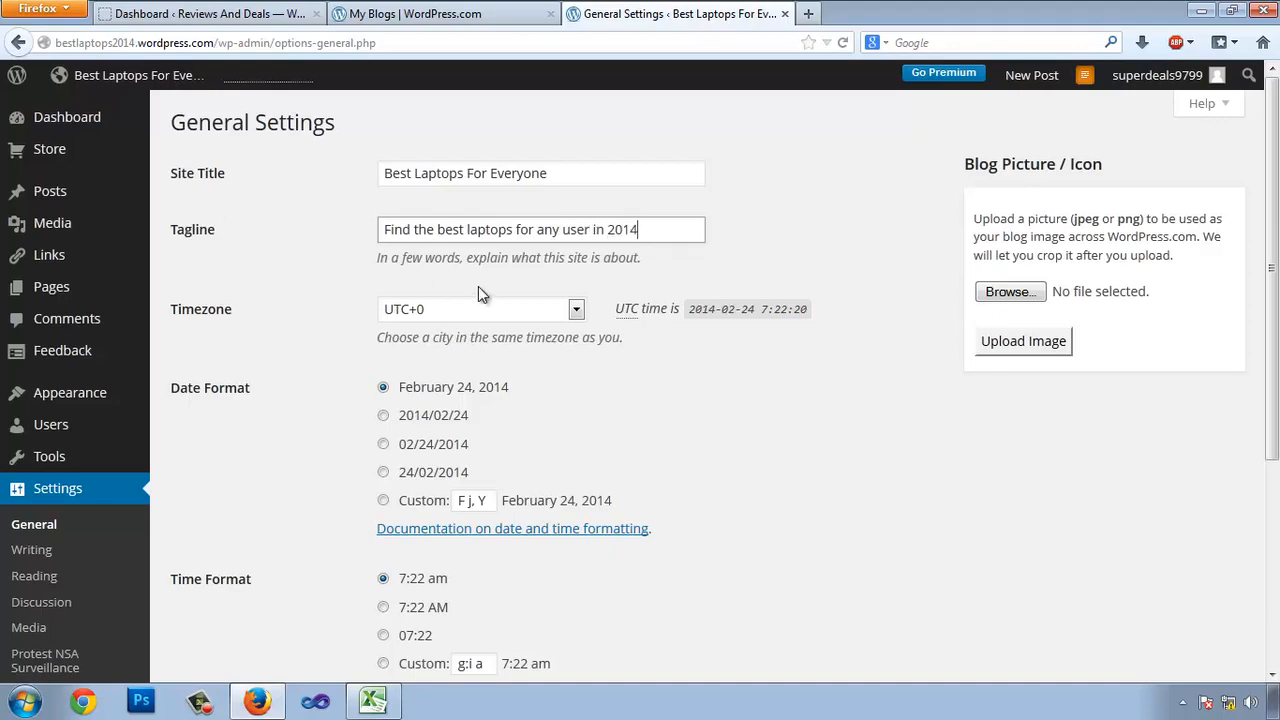
{"action": "scroll", "coordinate": [478, 300], "scroll_direction": "down", "scroll_amount": 4}
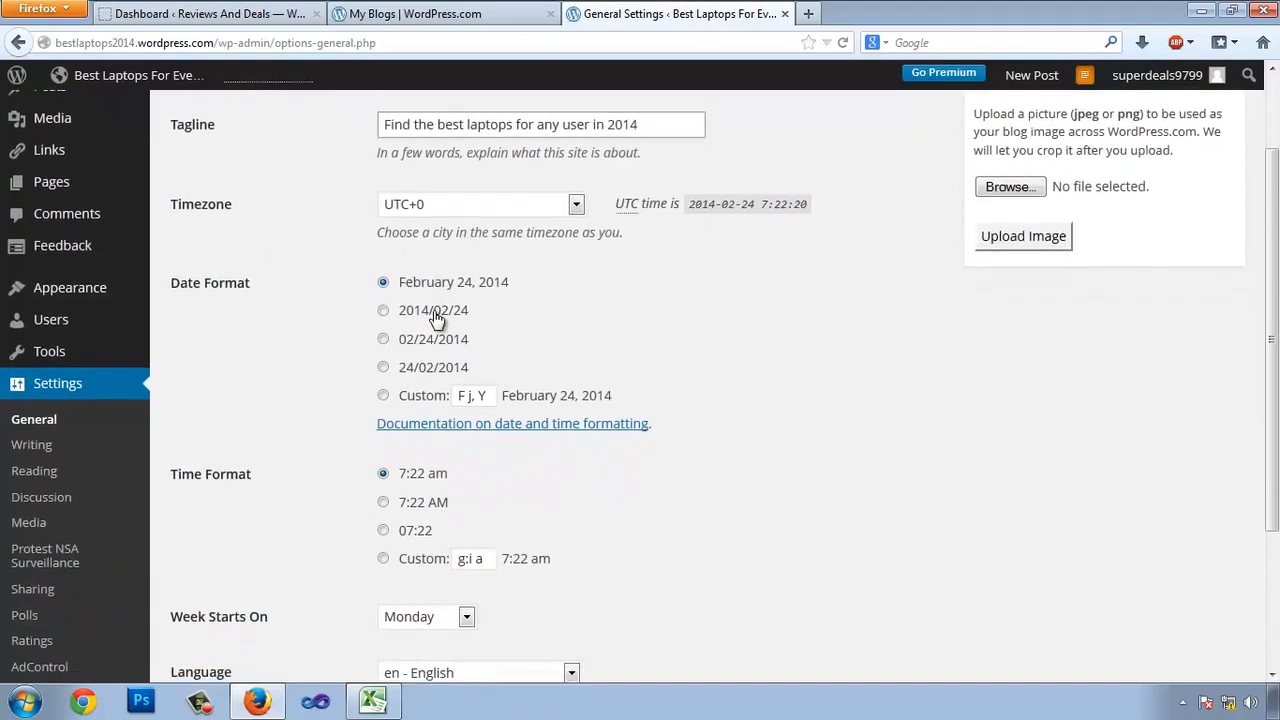
{"action": "scroll", "coordinate": [643, 403], "scroll_direction": "down", "scroll_amount": 2}
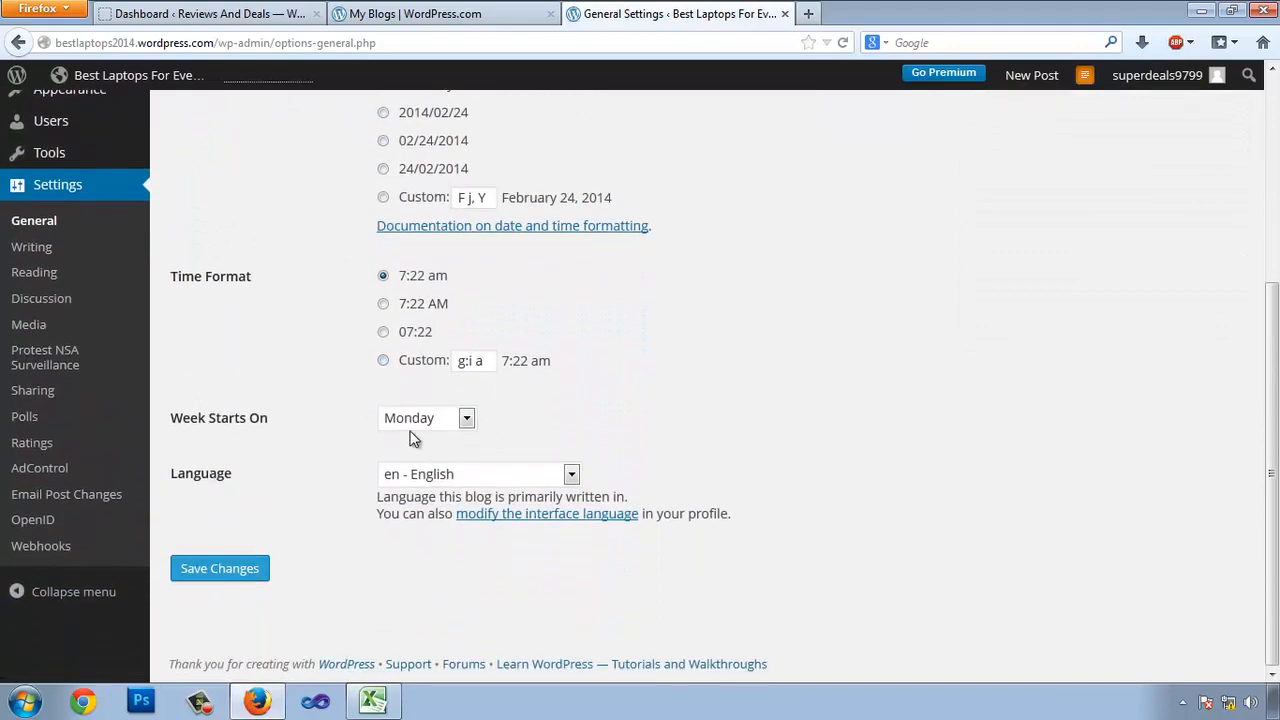
{"action": "left_click", "coordinate": [220, 568]}
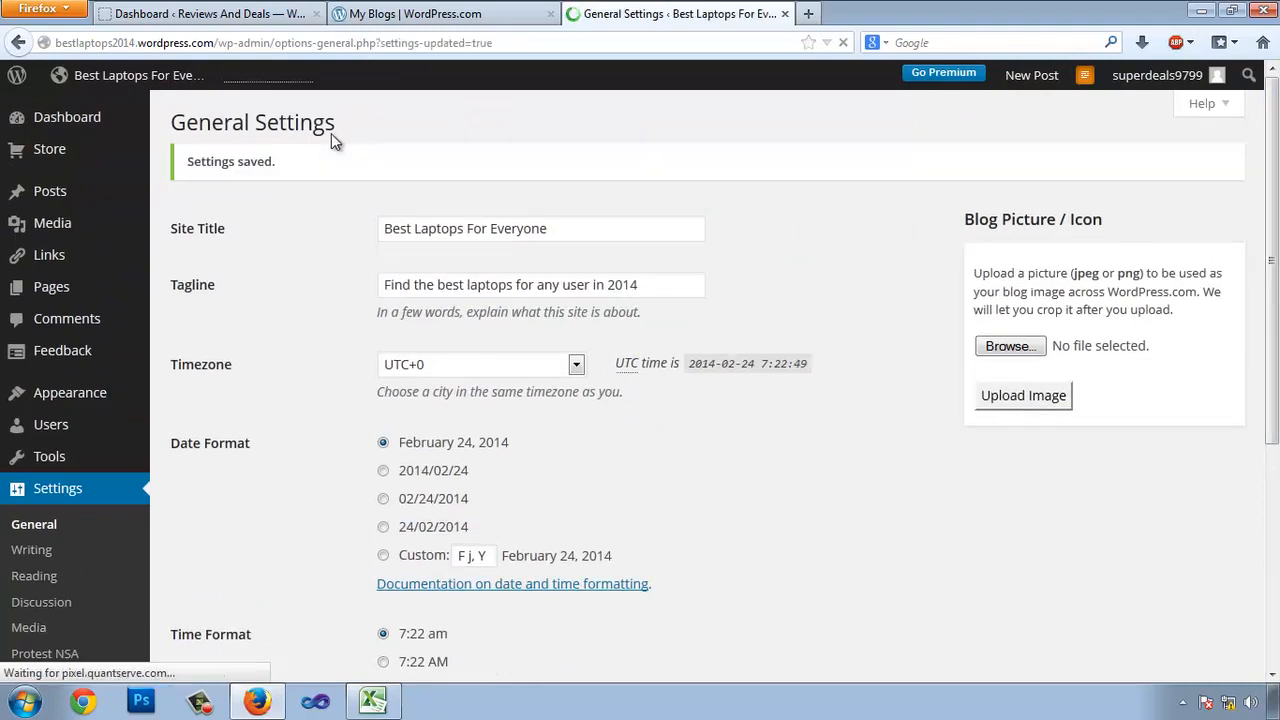
Open the blog's home page in a new tab to check the theme and tagline, and return to the settings page.
{"action": "mouse_move", "coordinate": [140, 84]}
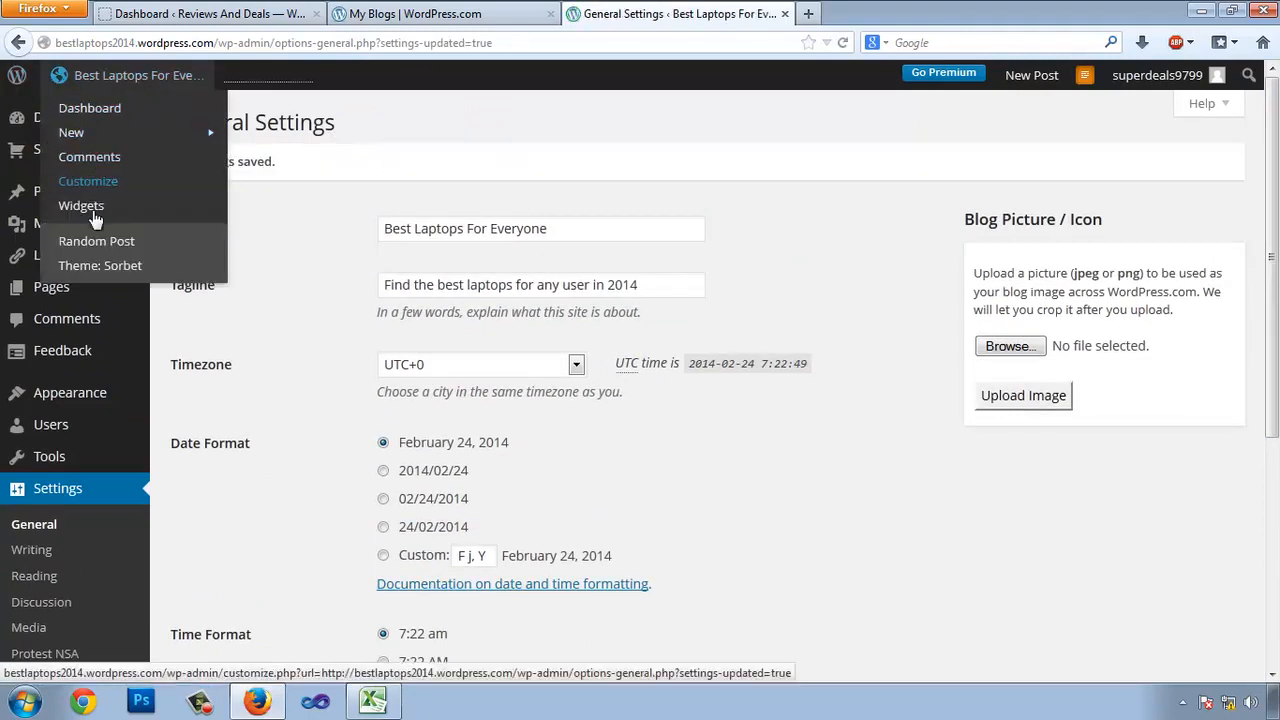
{"action": "left_click_drag", "start_coordinate": [216, 43], "coordinate": [3, 43]}
{"action": "key", "text": "ctrl+c"}
{"action": "key", "text": "ctrl+t"}
{"action": "key", "text": "ctrl+v"}
{"action": "key", "text": "Return"}
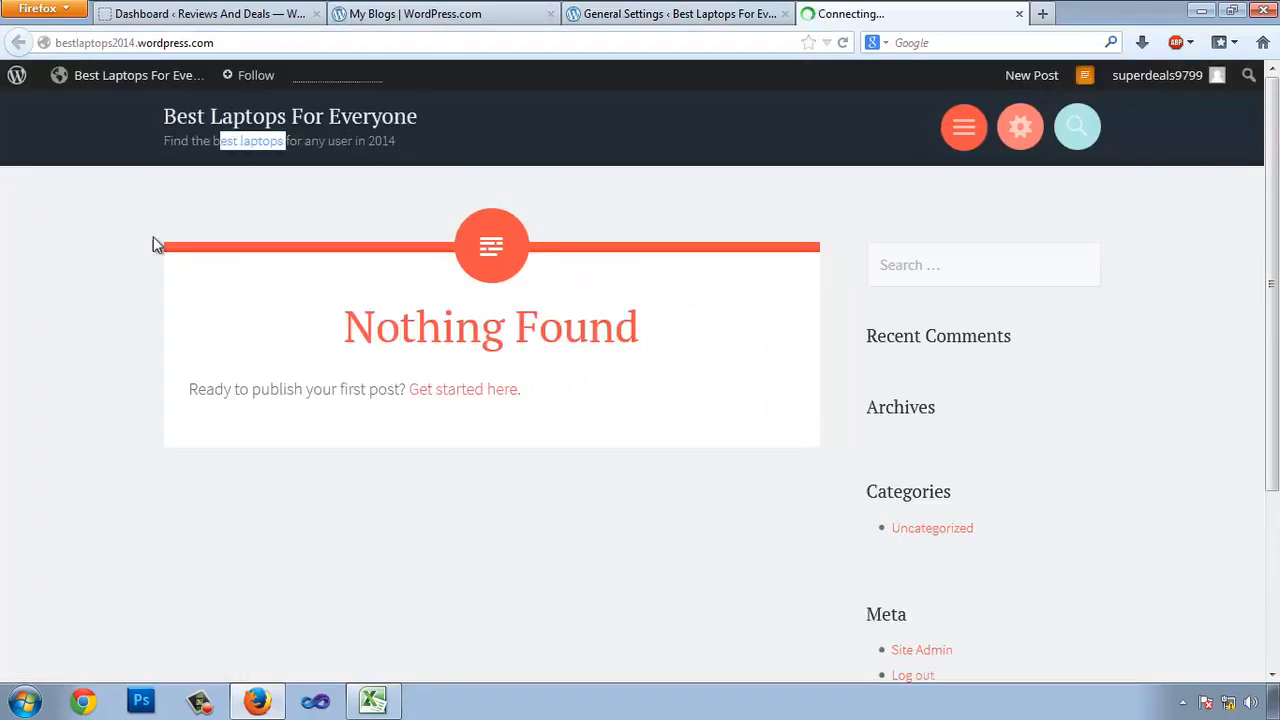
{"action": "left_click", "coordinate": [680, 13]}
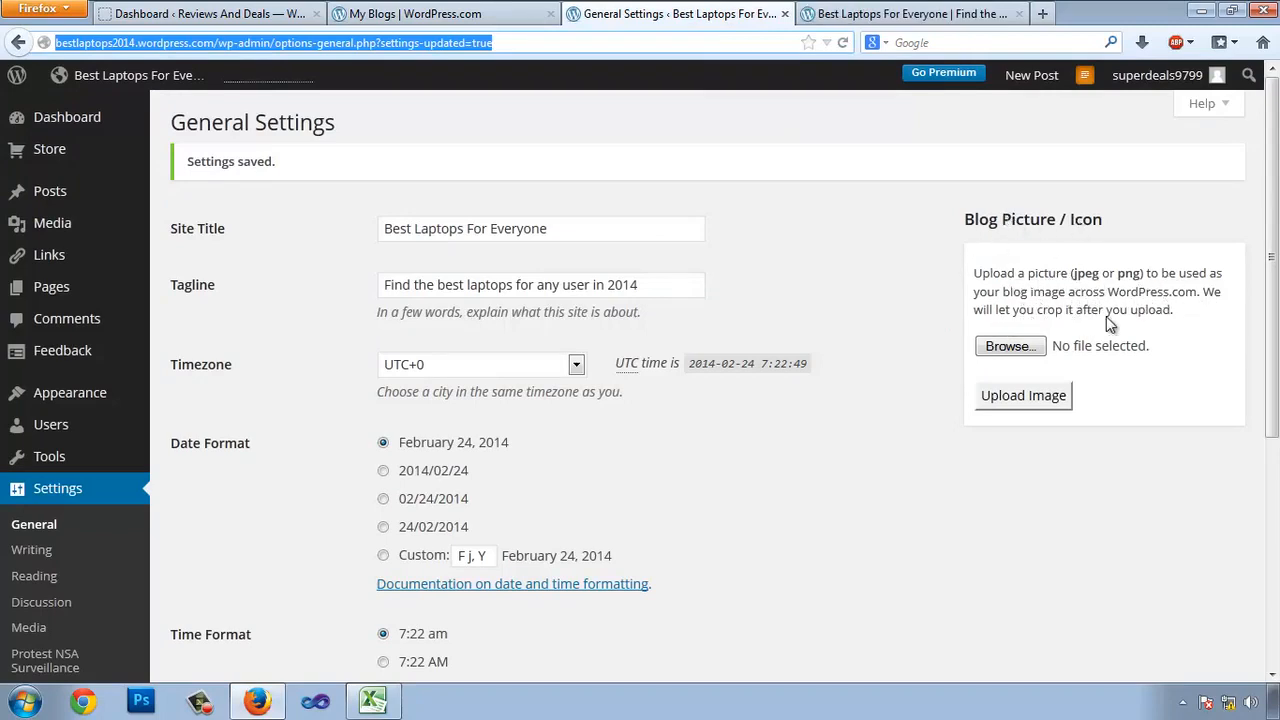
{"action": "left_click", "coordinate": [910, 13]}
{"action": "key", "text": "ctrl+shift+Tab"}
Open the writing settings and examine the default post category choices and the other options.
{"action": "scroll", "coordinate": [303, 298], "scroll_direction": "down", "scroll_amount": 5}
{"action": "left_click", "coordinate": [63, 191]}
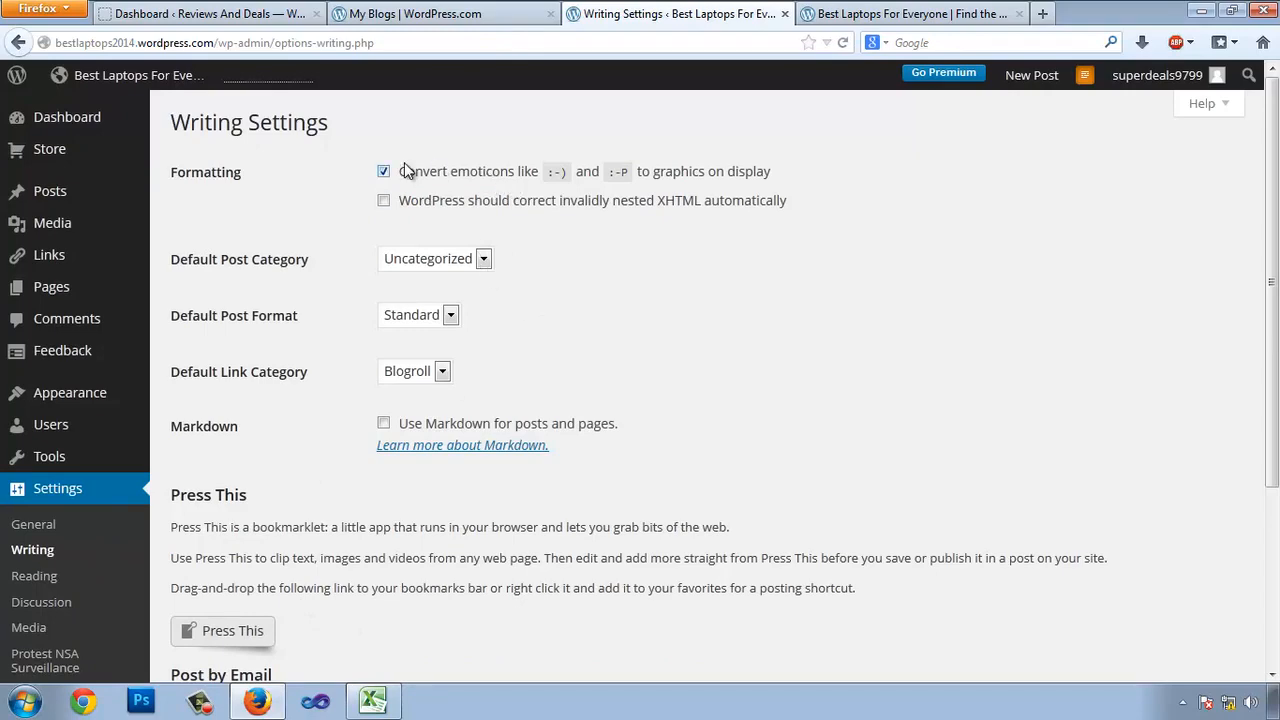
{"action": "left_click", "coordinate": [465, 262]}
{"action": "left_click", "coordinate": [574, 283]}
{"action": "scroll", "coordinate": [370, 410], "scroll_direction": "down", "scroll_amount": 5}
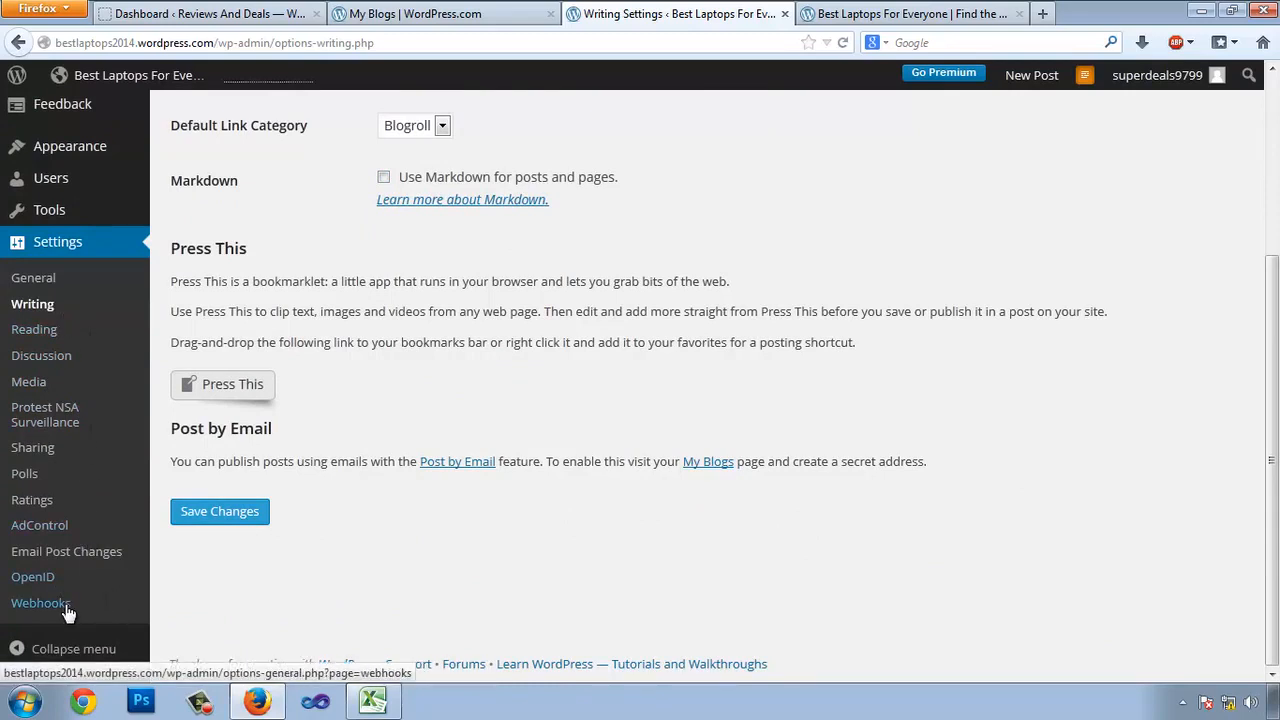
{"action": "scroll", "coordinate": [137, 514], "scroll_direction": "up", "scroll_amount": 3}
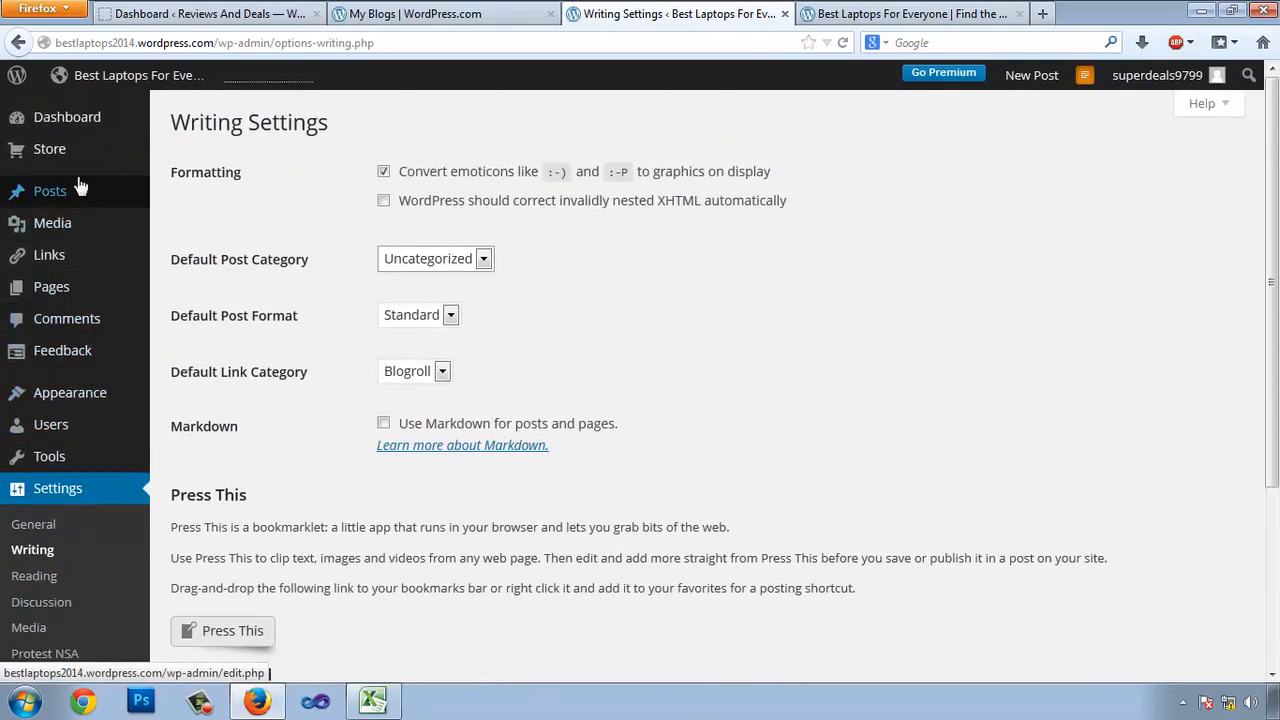
{"action": "mouse_move", "coordinate": [86, 200]}
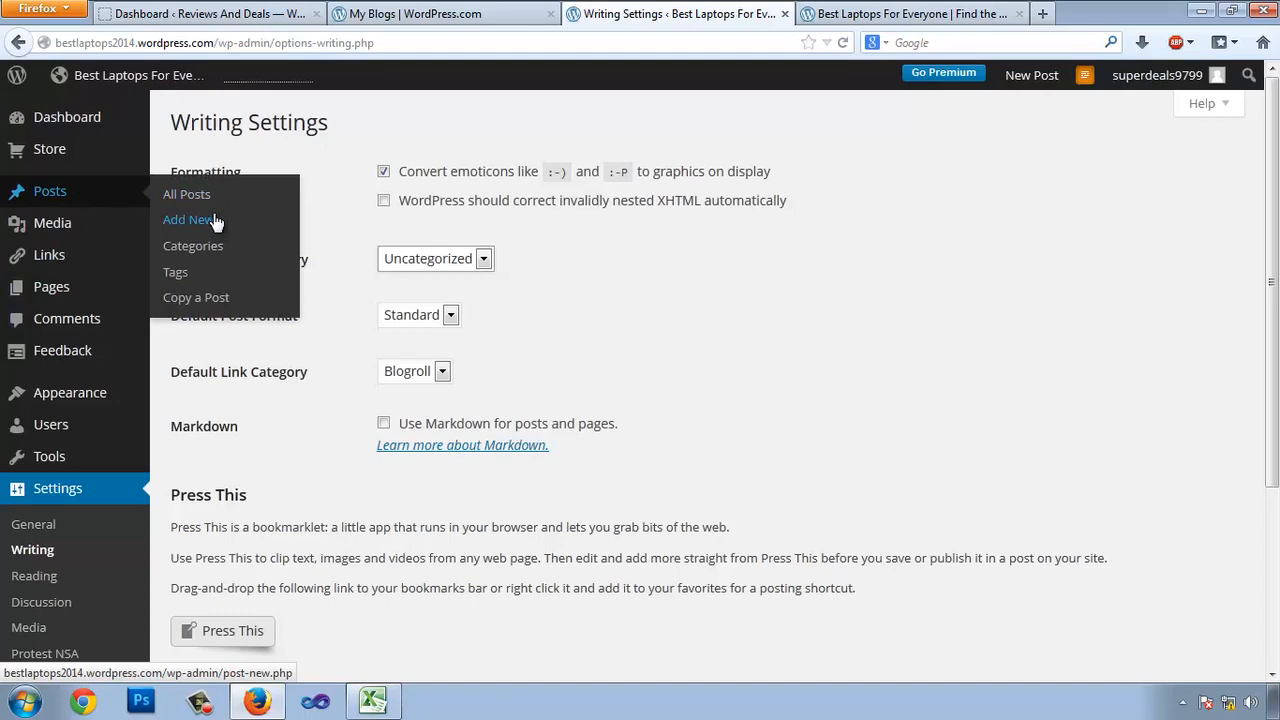
Open the list of all the blog's pages, check the home page in its own tab, and return to the list.
{"action": "mouse_move", "coordinate": [62, 296]}
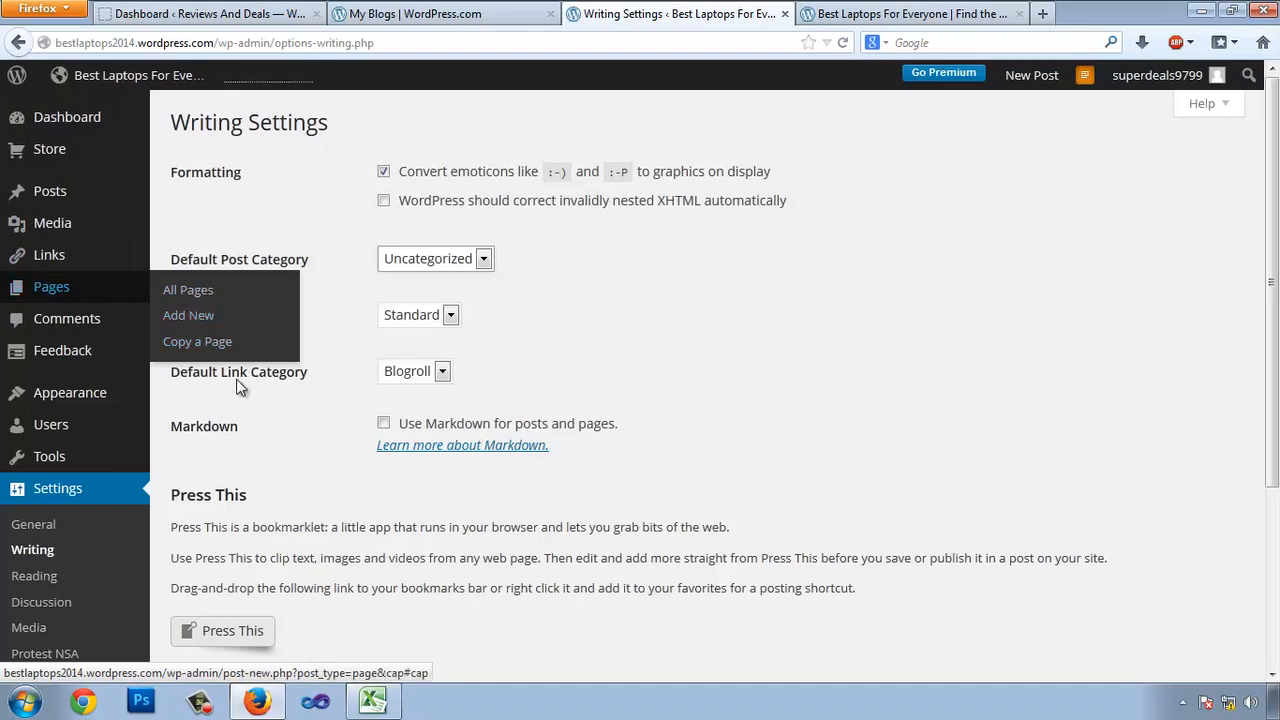
{"action": "left_click", "coordinate": [200, 292]}
{"action": "key", "text": "ctrl+Tab"}
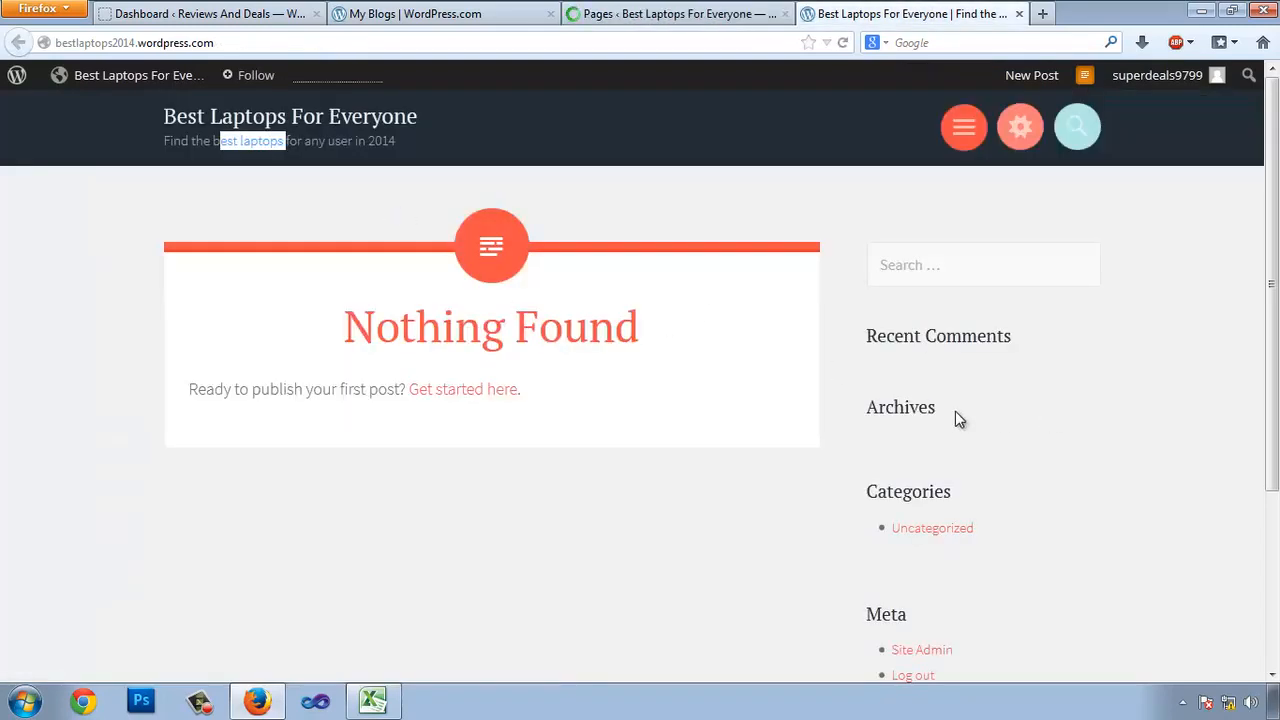
{"action": "scroll", "coordinate": [940, 469], "scroll_direction": "down", "scroll_amount": 3}
{"action": "left_click", "coordinate": [743, 12]}
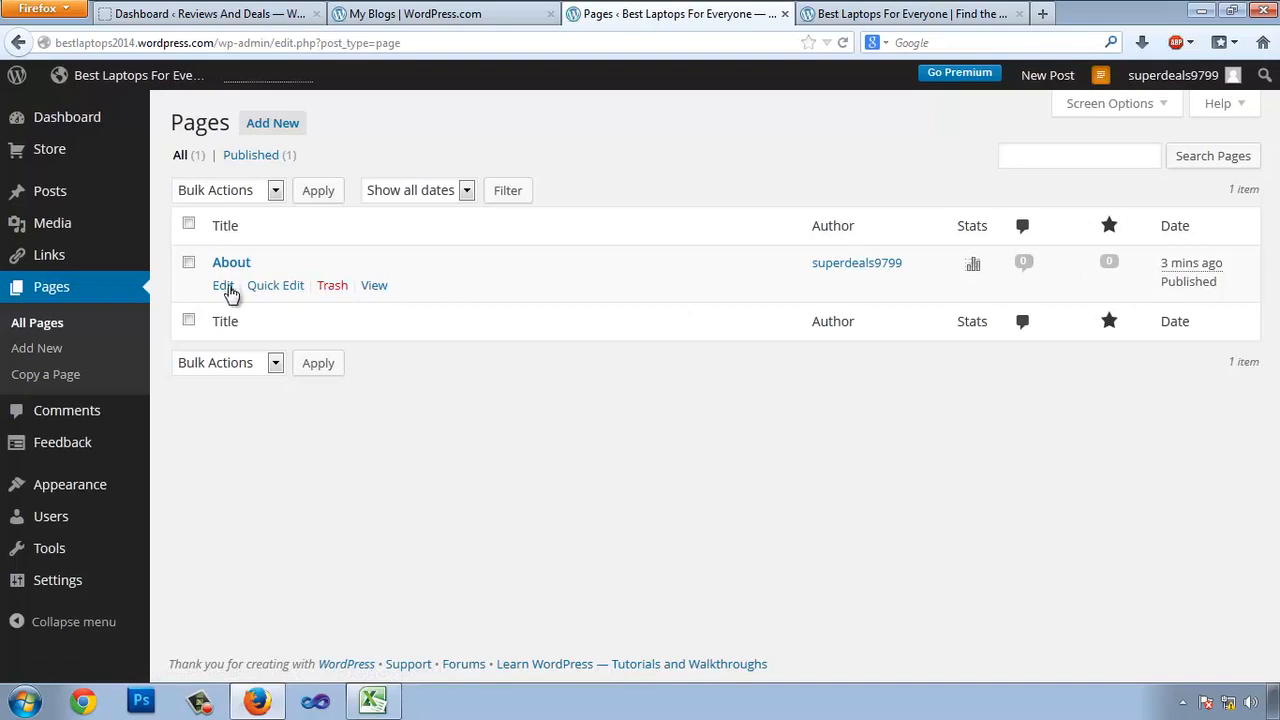
Retitle the About page as About Us, replace its sample text with the blog's introduction, background and goal, and update the page.
{"action": "left_click", "coordinate": [224, 287]}
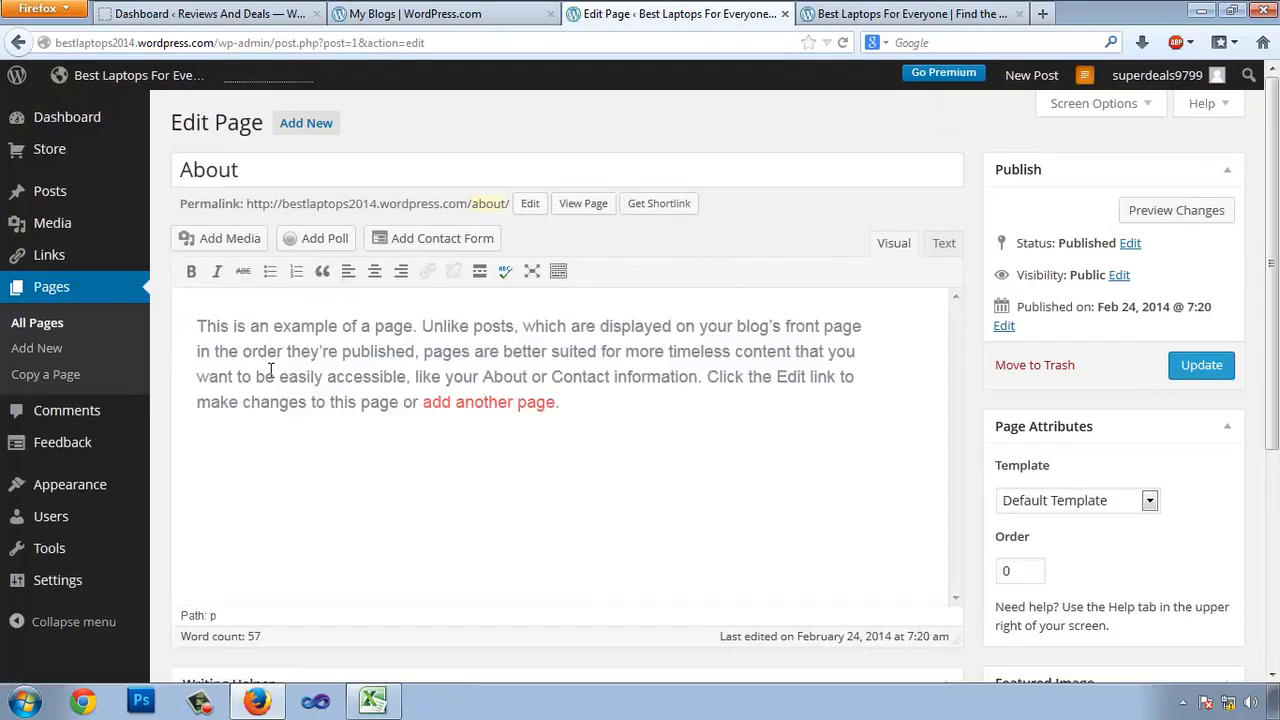
{"action": "left_click", "coordinate": [600, 405]}
{"action": "key", "text": "ctrl+a"}
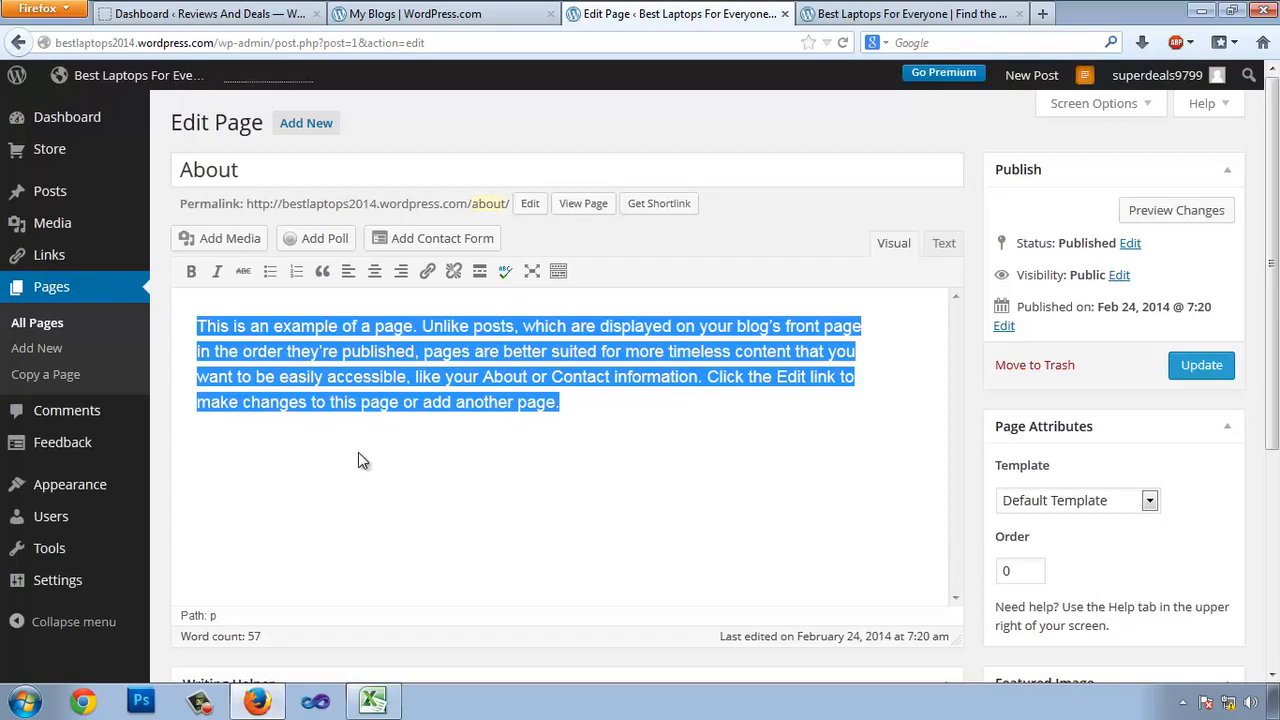
{"action": "left_click", "coordinate": [611, 467]}
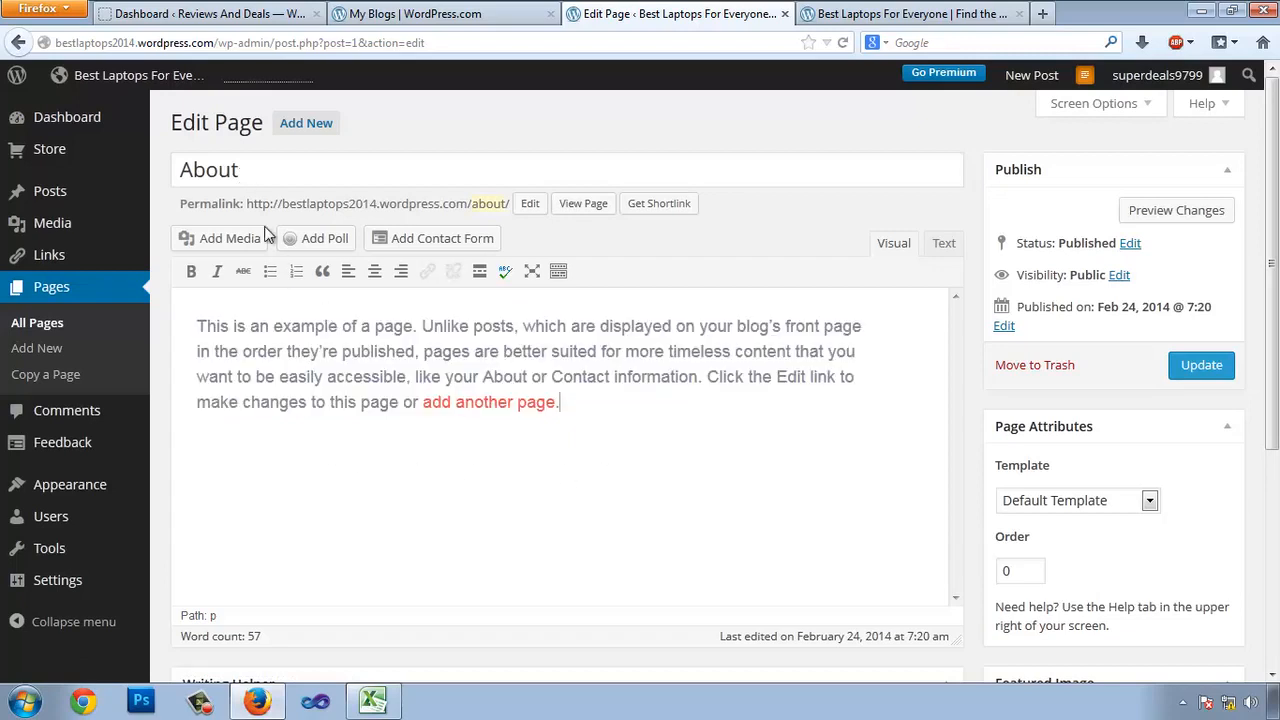
{"action": "left_click", "coordinate": [300, 160]}
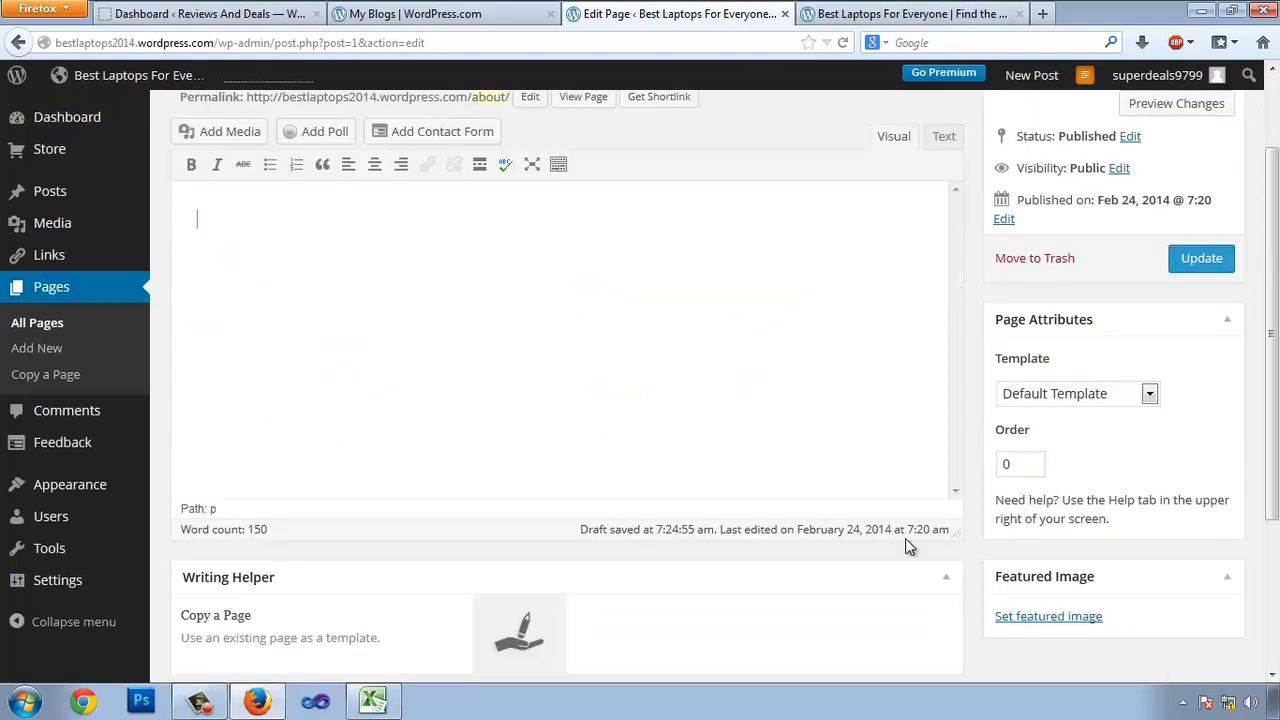
{"action": "scroll", "coordinate": [565, 450], "scroll_direction": "up", "scroll_amount": 2}
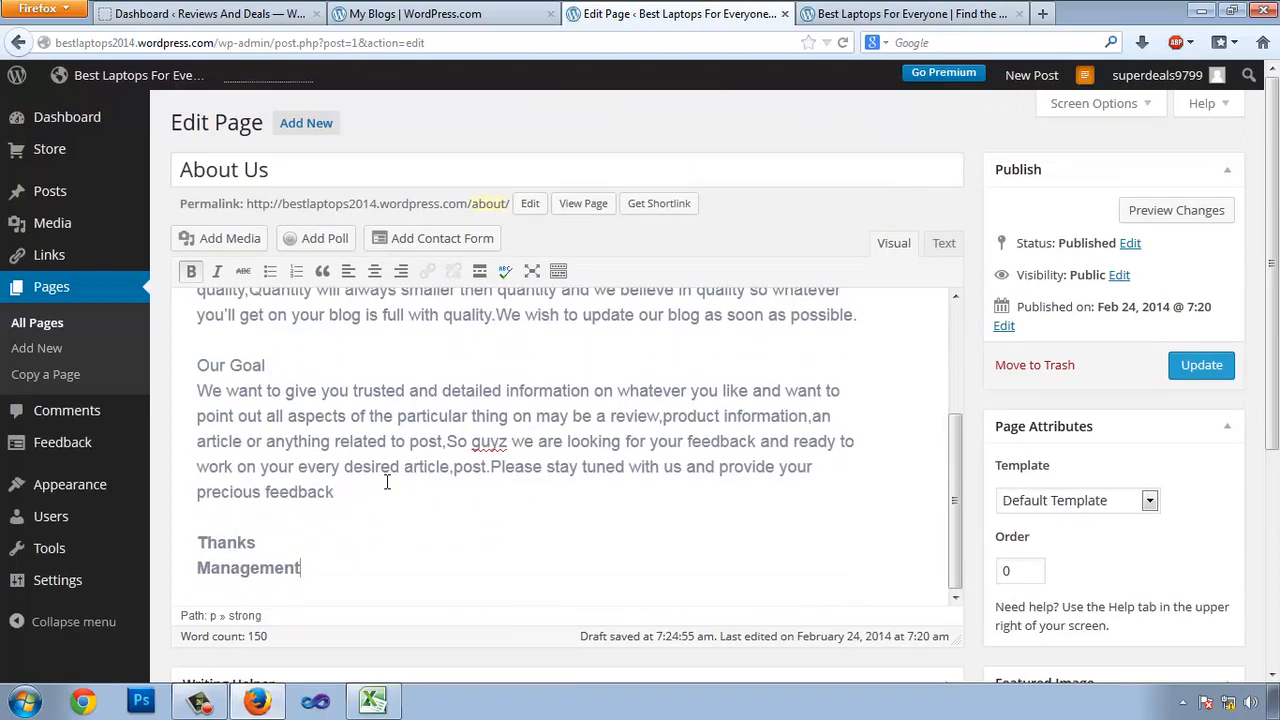
{"action": "scroll", "coordinate": [597, 457], "scroll_direction": "up", "scroll_amount": 5}
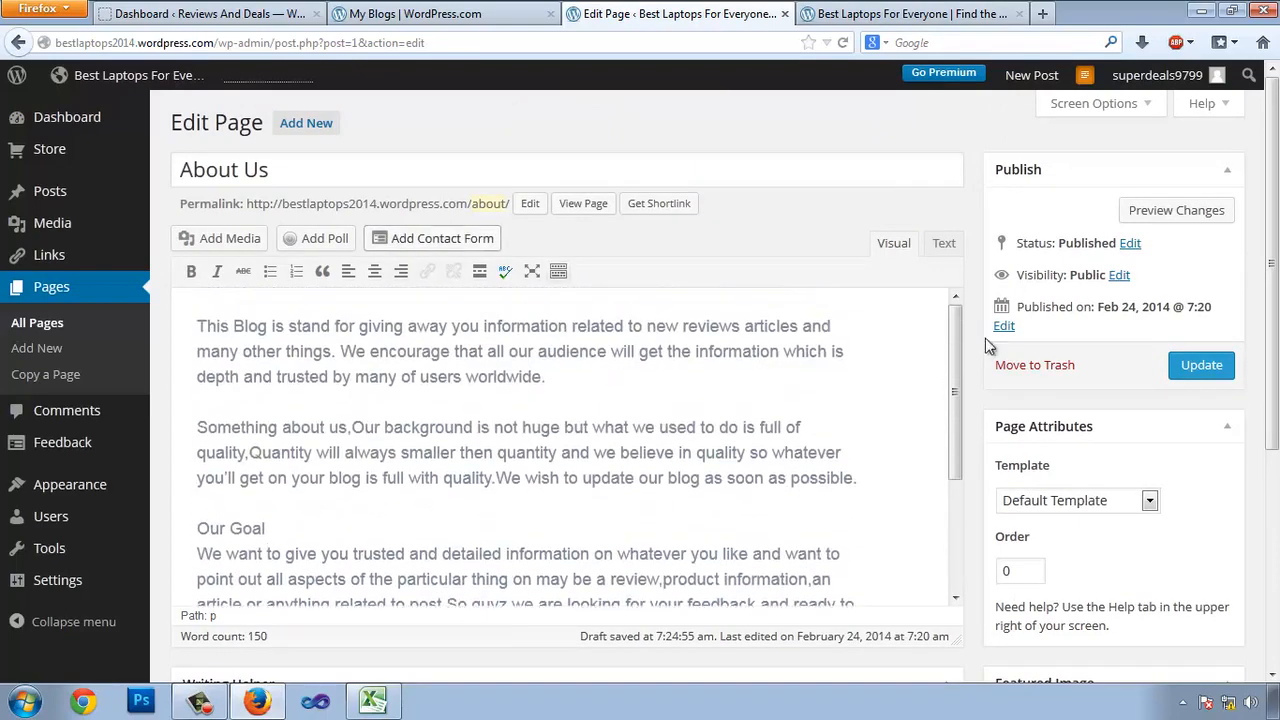
{"action": "scroll", "coordinate": [1220, 320], "scroll_direction": "down", "scroll_amount": 2}
{"action": "left_click", "coordinate": [1202, 262]}
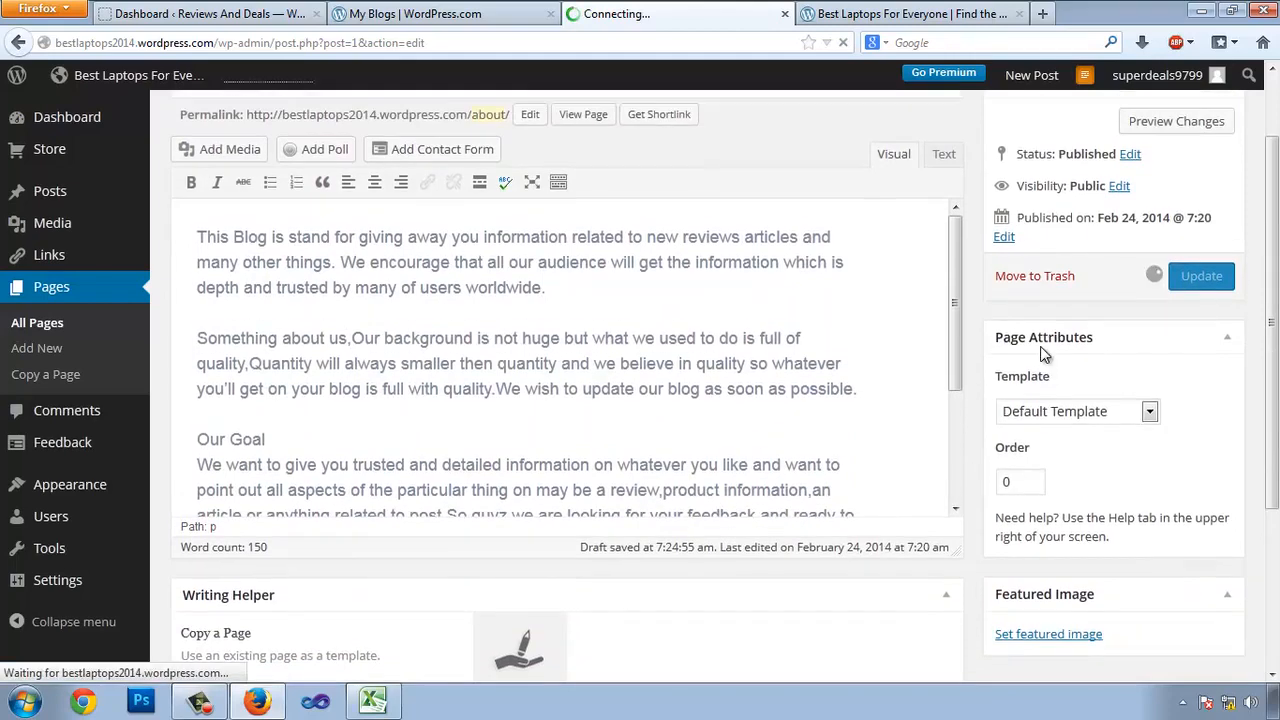
{"action": "scroll", "coordinate": [1040, 346], "scroll_direction": "up", "scroll_amount": 2}
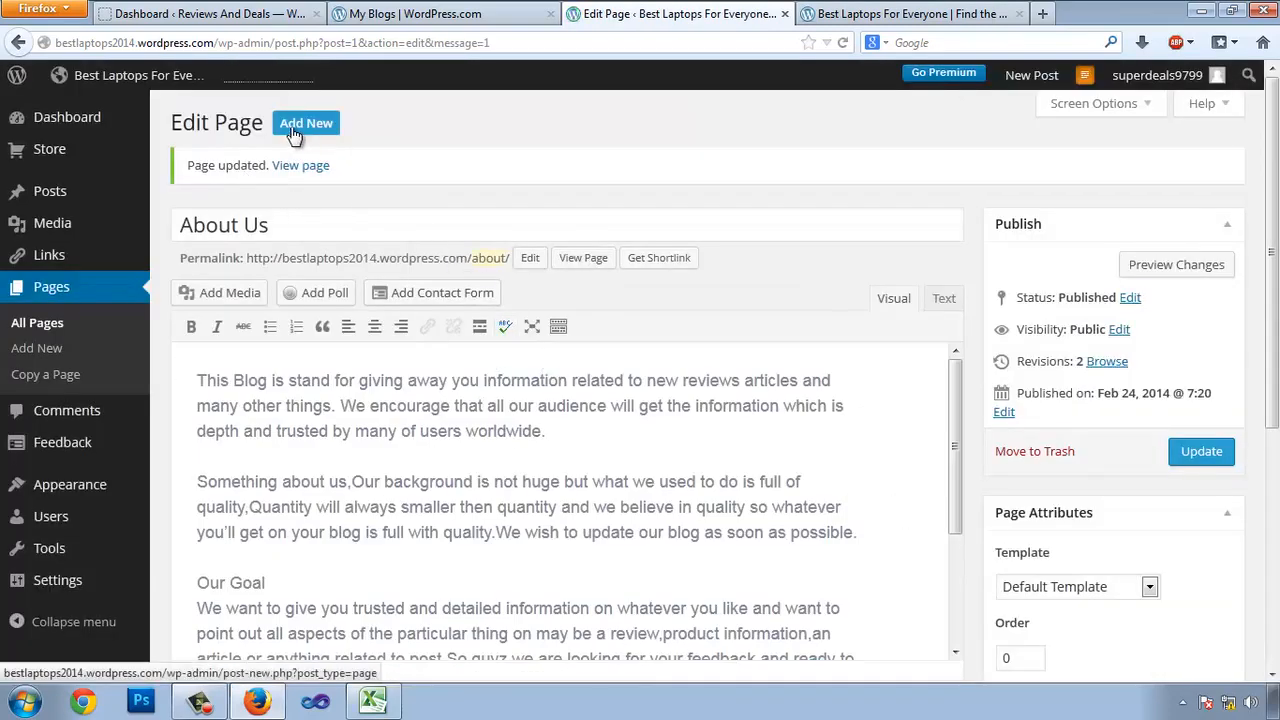
Create a new page titled Contact Us and insert the default contact form with Name, Email, Website and Comment fields.
{"action": "left_click", "coordinate": [293, 135]}
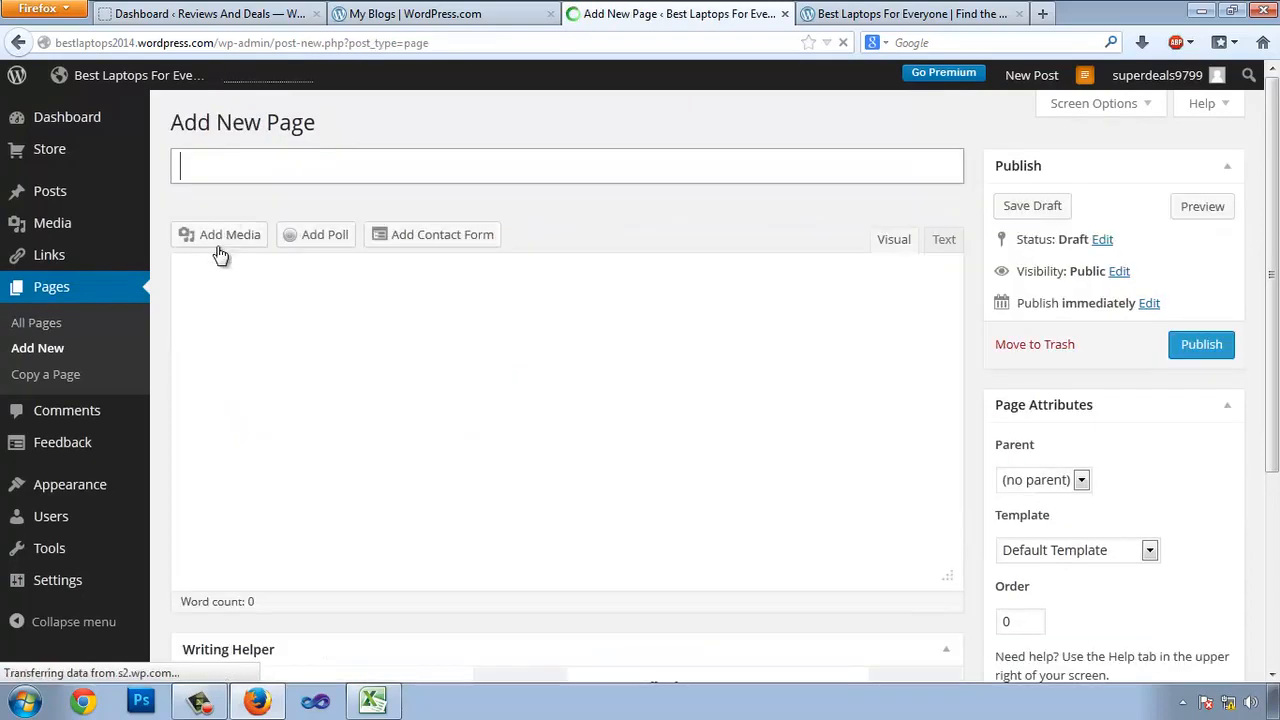
{"action": "left_click", "coordinate": [222, 168]}
{"action": "type", "text": "Contact Us"}
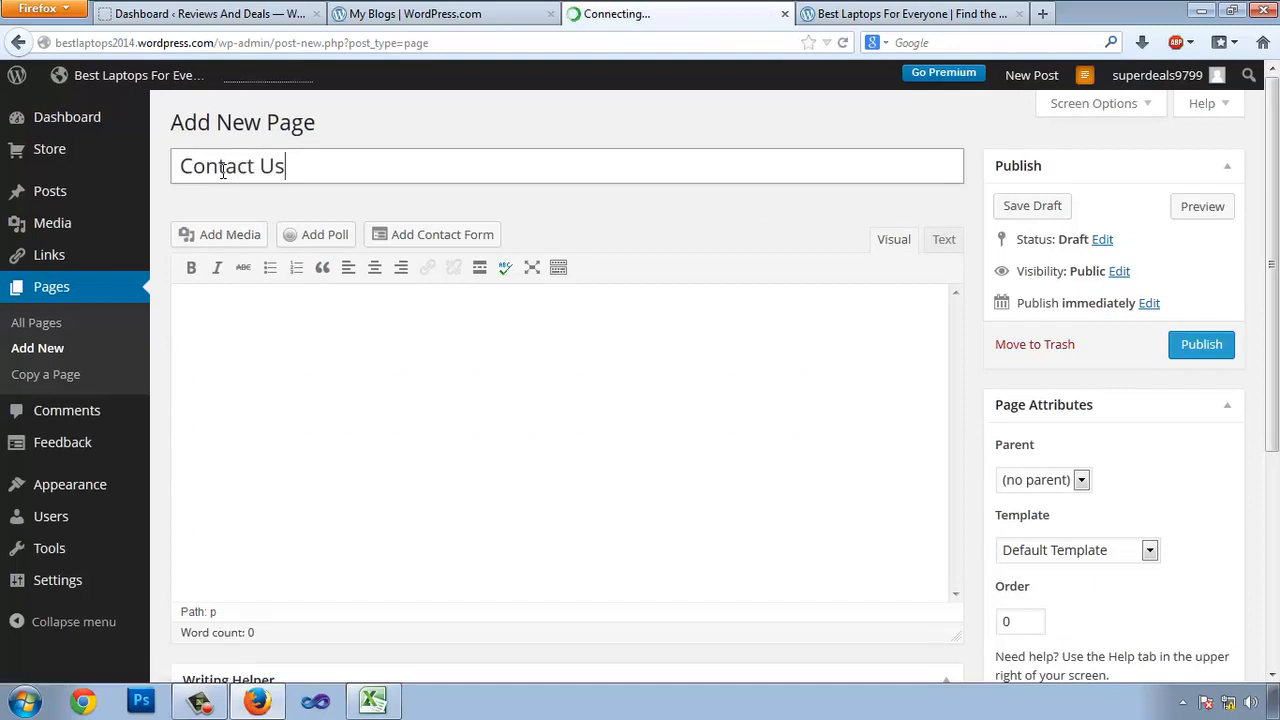
{"action": "left_click", "coordinate": [412, 240]}
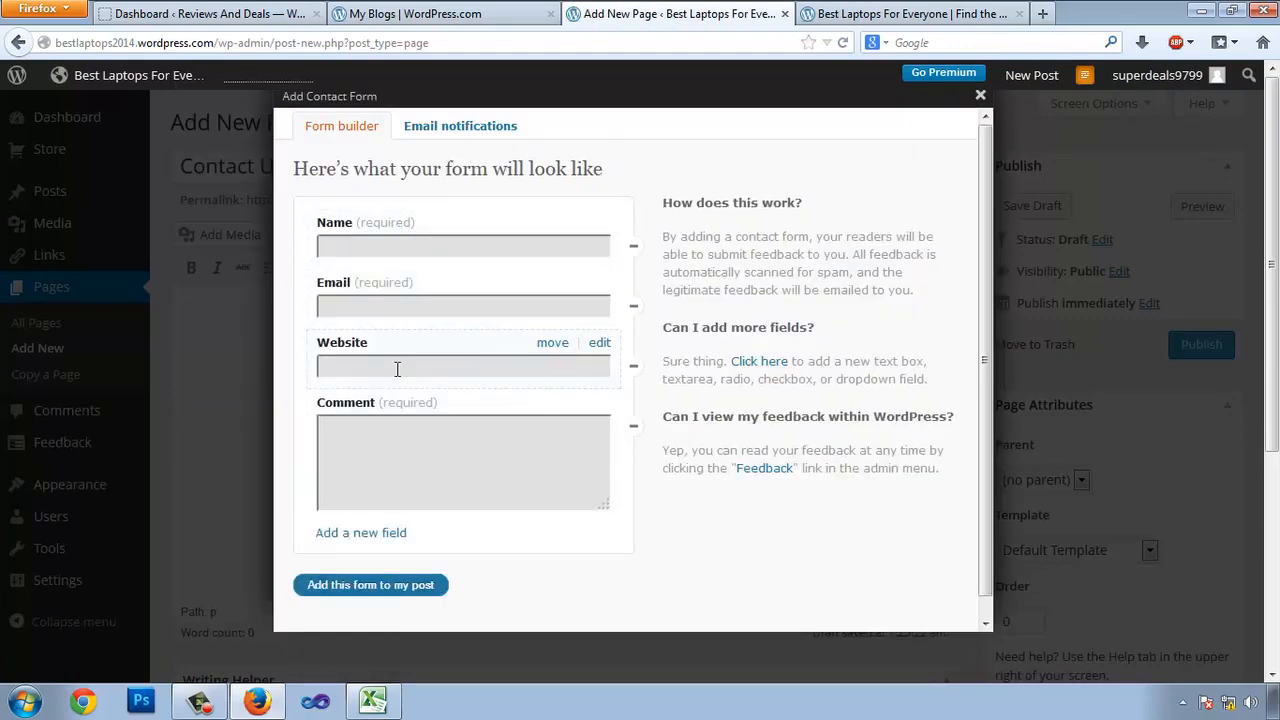
{"action": "left_click", "coordinate": [376, 586]}
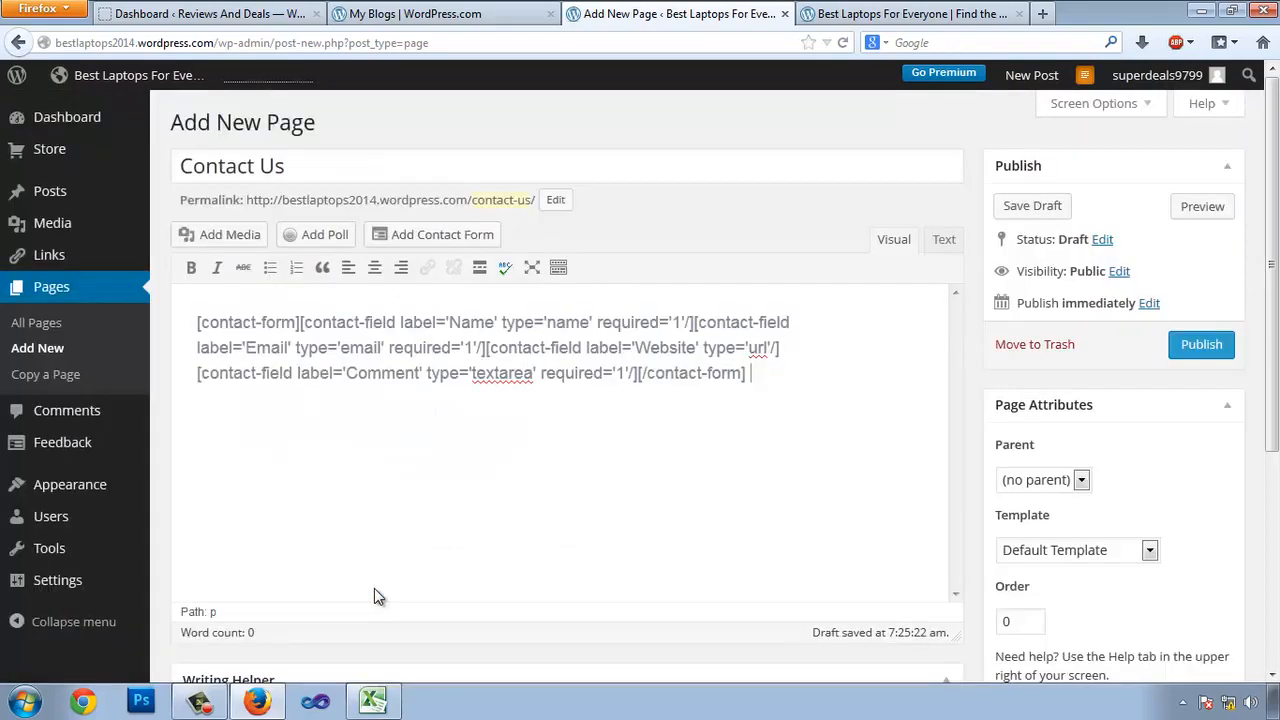
Preview the Contact Us page, examine its form, and close the preview to return to the page editor.
{"action": "left_click", "coordinate": [1210, 208]}
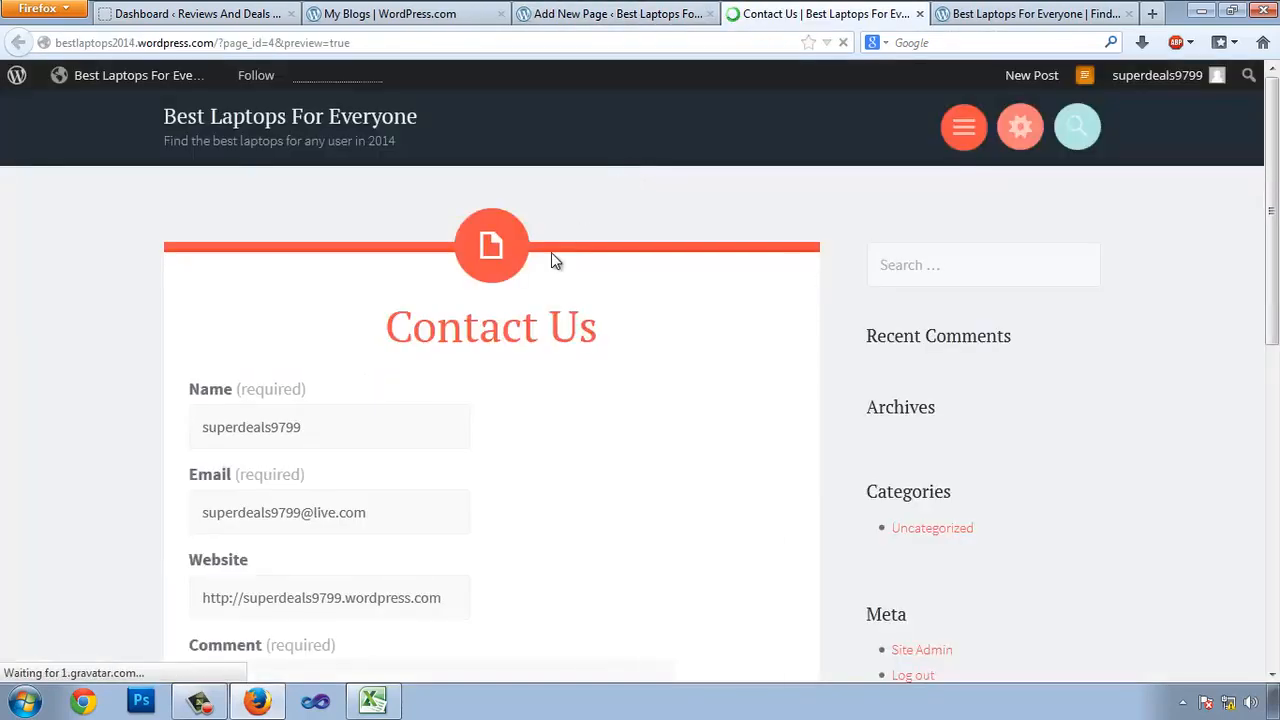
{"action": "scroll", "coordinate": [556, 261], "scroll_direction": "down", "scroll_amount": 2}
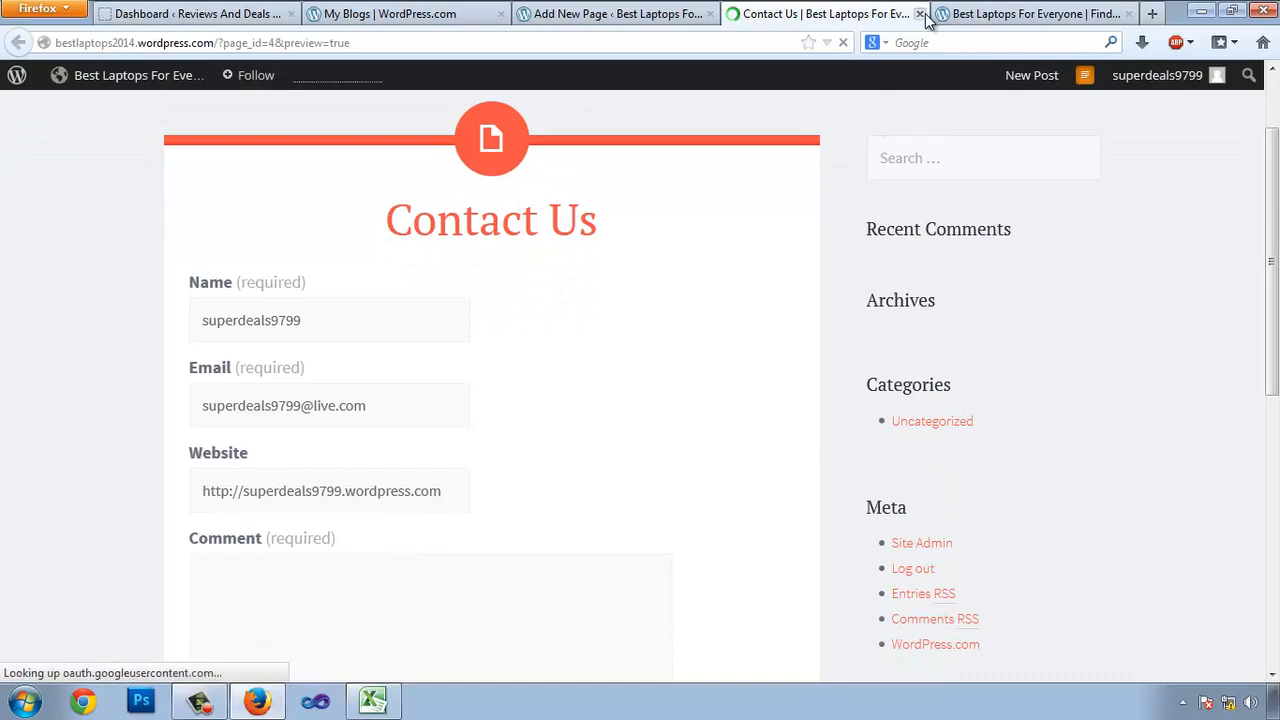
{"action": "left_click", "coordinate": [919, 14]}
{"action": "scroll", "coordinate": [1206, 226], "scroll_direction": "down", "scroll_amount": 2}
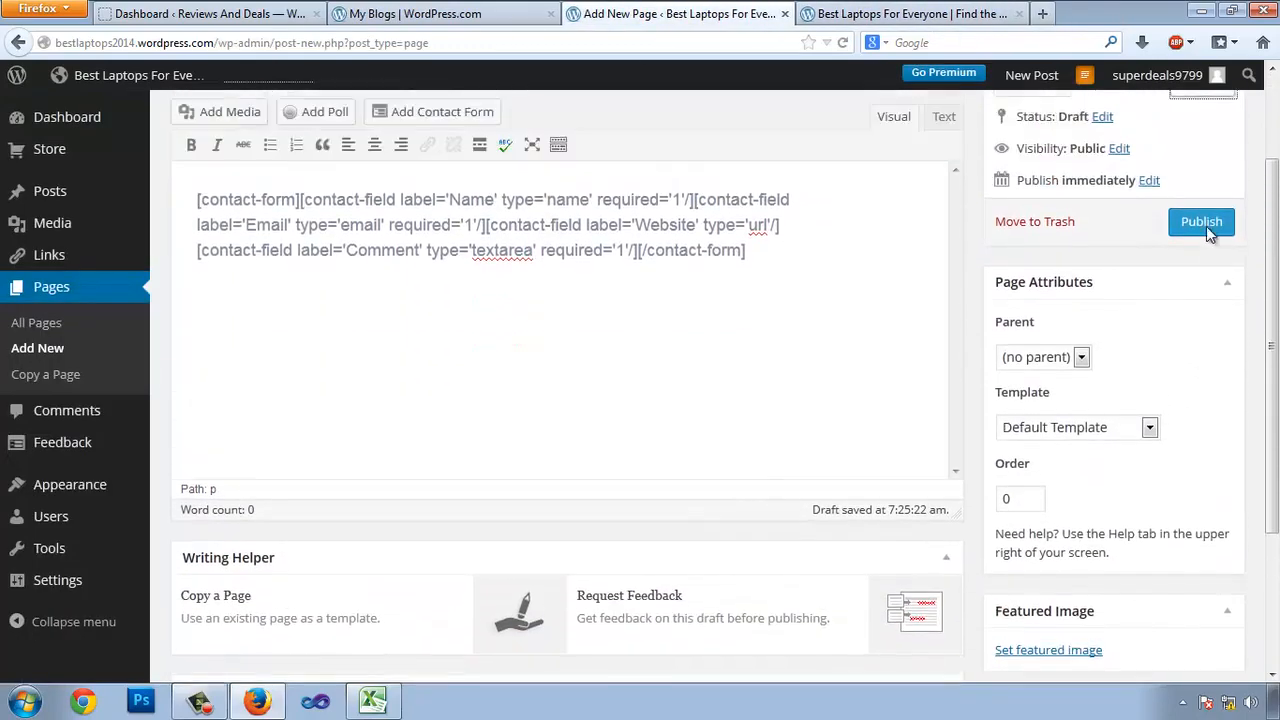
Publish the Contact Us page with its contact form.
{"action": "scroll", "coordinate": [1206, 226], "scroll_direction": "up", "scroll_amount": 2}
{"action": "left_click", "coordinate": [1203, 346]}
{"action": "scroll", "coordinate": [810, 391], "scroll_direction": "down", "scroll_amount": 5}
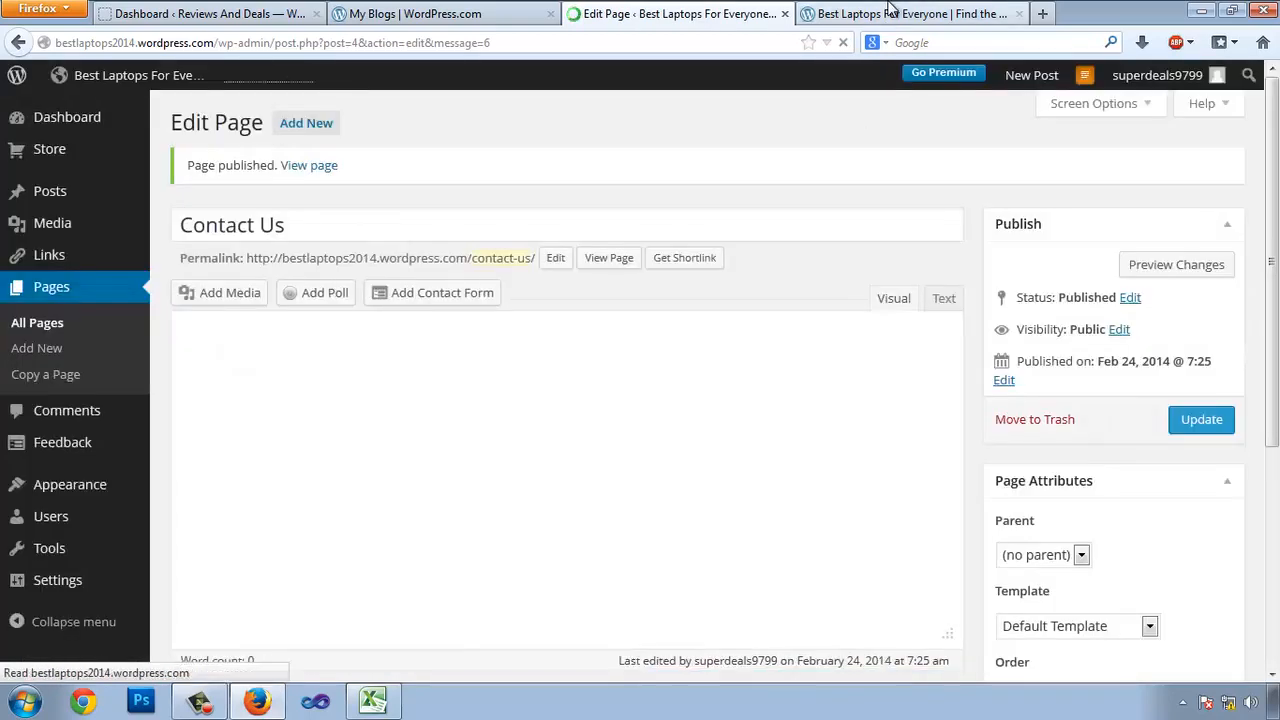
Reload the blog's home page and examine its sidebar for the new pages.
{"action": "left_click", "coordinate": [891, 12]}
{"action": "right_click", "coordinate": [566, 276]}
{"action": "left_click", "coordinate": [609, 329]}
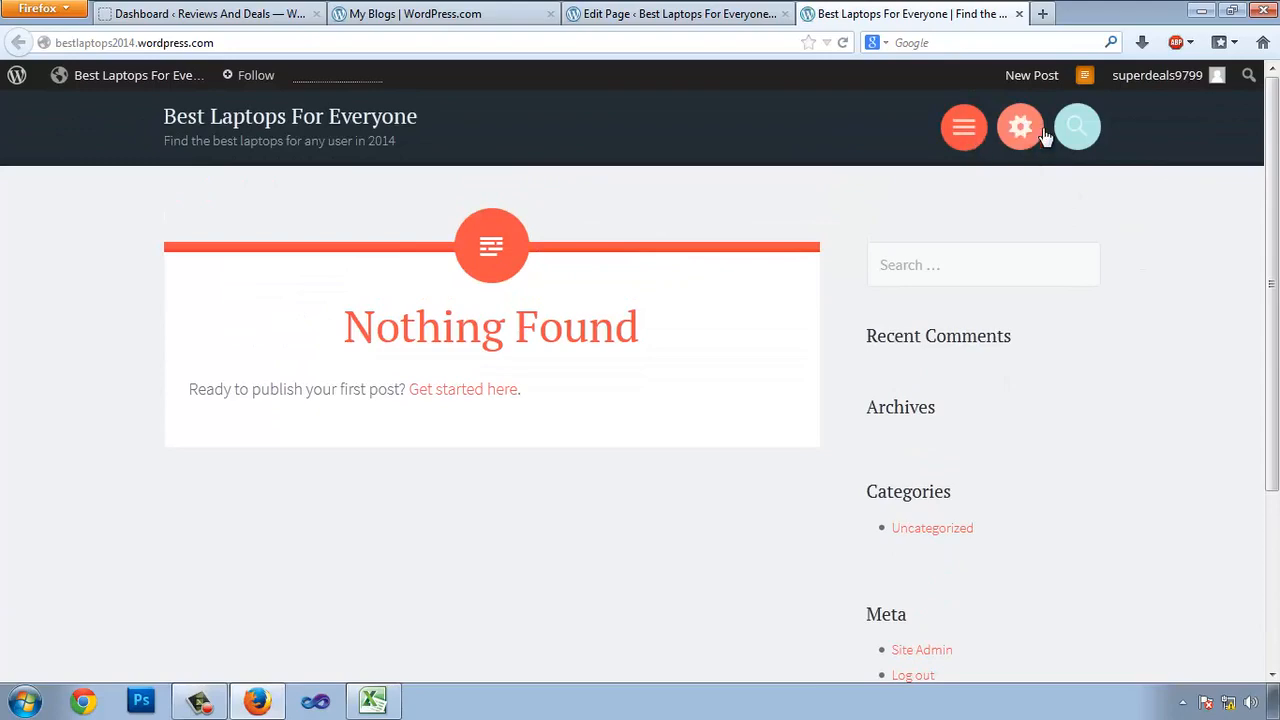
{"action": "scroll", "coordinate": [966, 418], "scroll_direction": "down", "scroll_amount": 5}
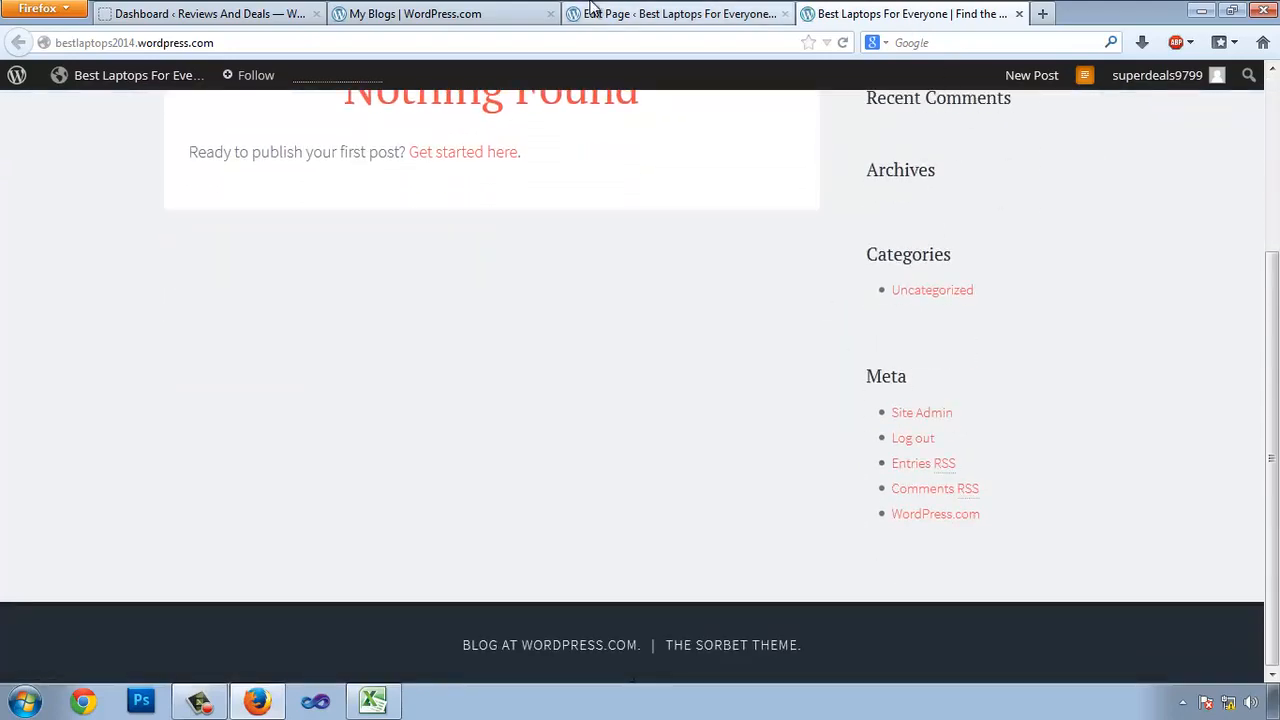
Return to the Contact Us page editor and open the blog's Widgets settings in a separate tab.
{"action": "left_click", "coordinate": [591, 12]}
{"action": "scroll", "coordinate": [326, 513], "scroll_direction": "down", "scroll_amount": 4}
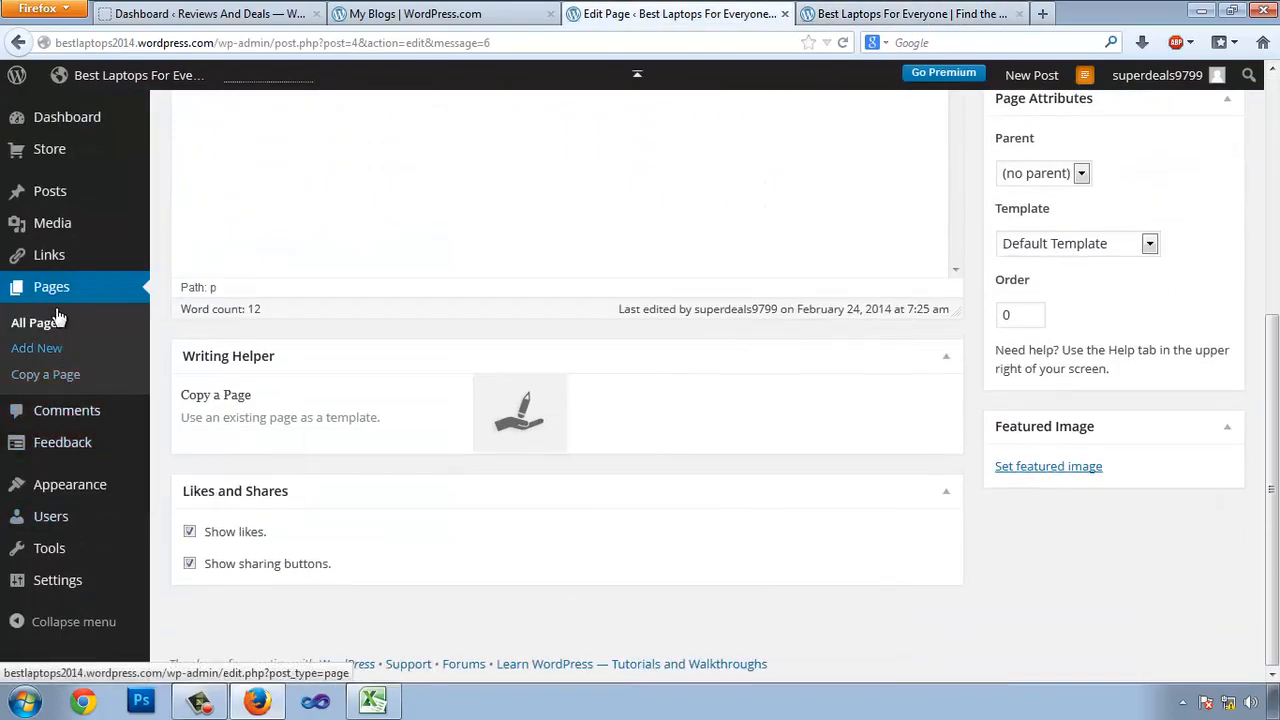
{"action": "scroll", "coordinate": [85, 185], "scroll_direction": "up", "scroll_amount": 3}
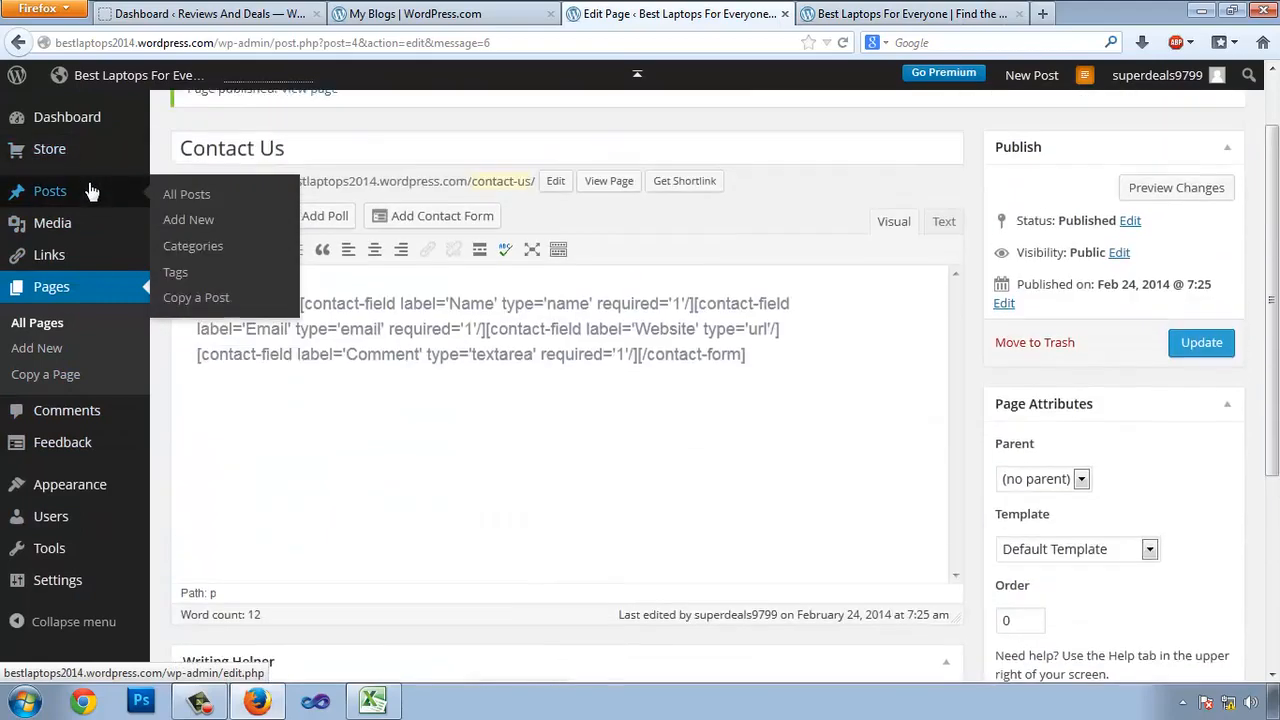
{"action": "mouse_move", "coordinate": [86, 222]}
{"action": "mouse_move", "coordinate": [80, 266]}
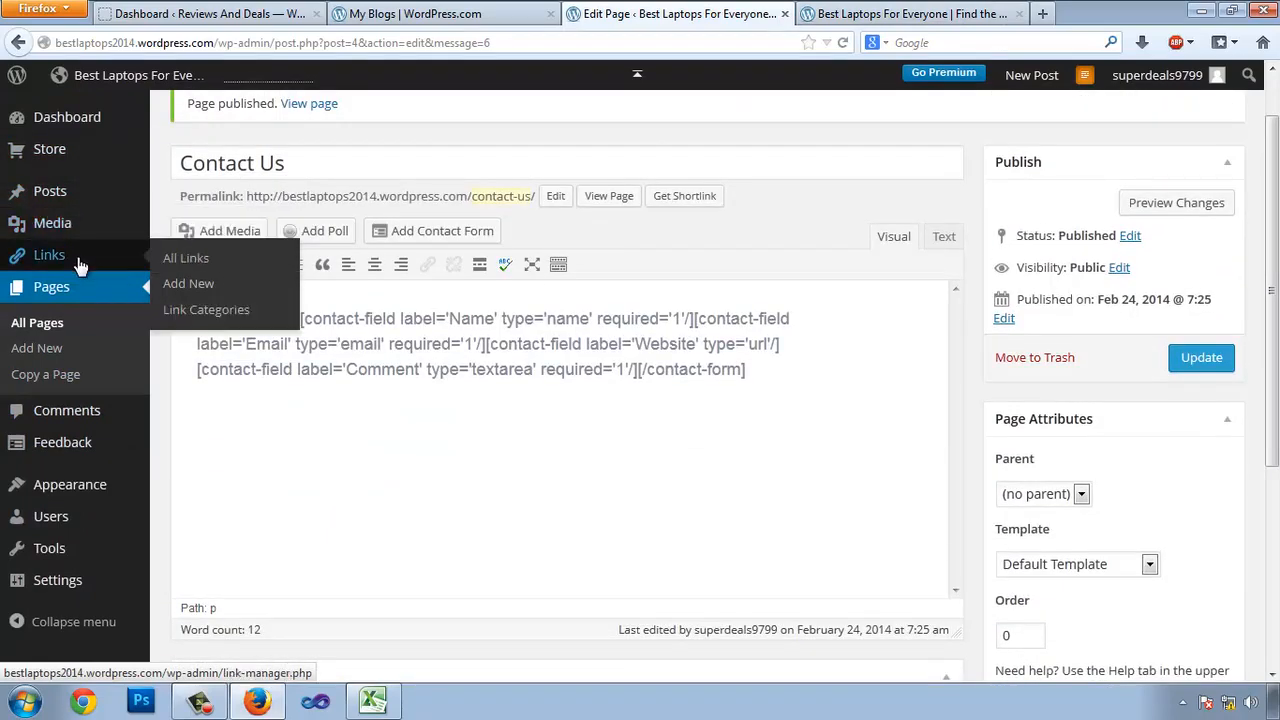
{"action": "mouse_move", "coordinate": [56, 492]}
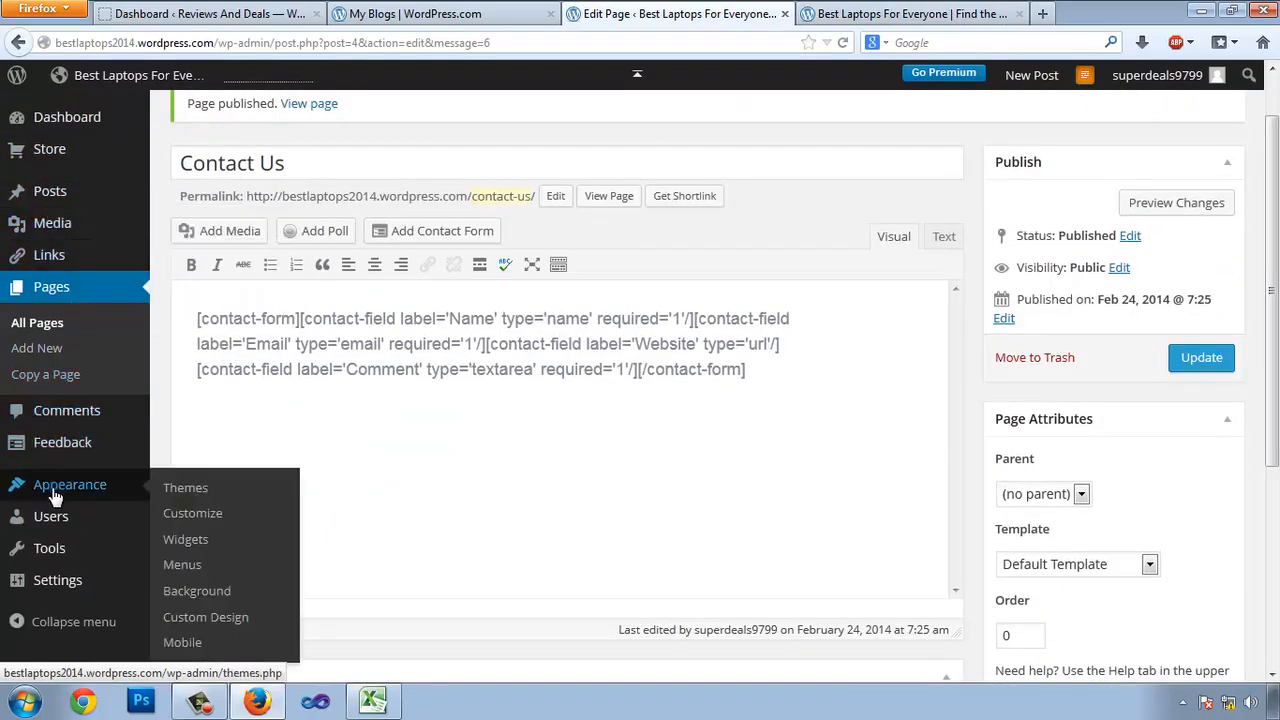
{"action": "right_click", "coordinate": [197, 541]}
{"action": "left_click", "coordinate": [235, 553]}
{"action": "left_click", "coordinate": [790, 14]}
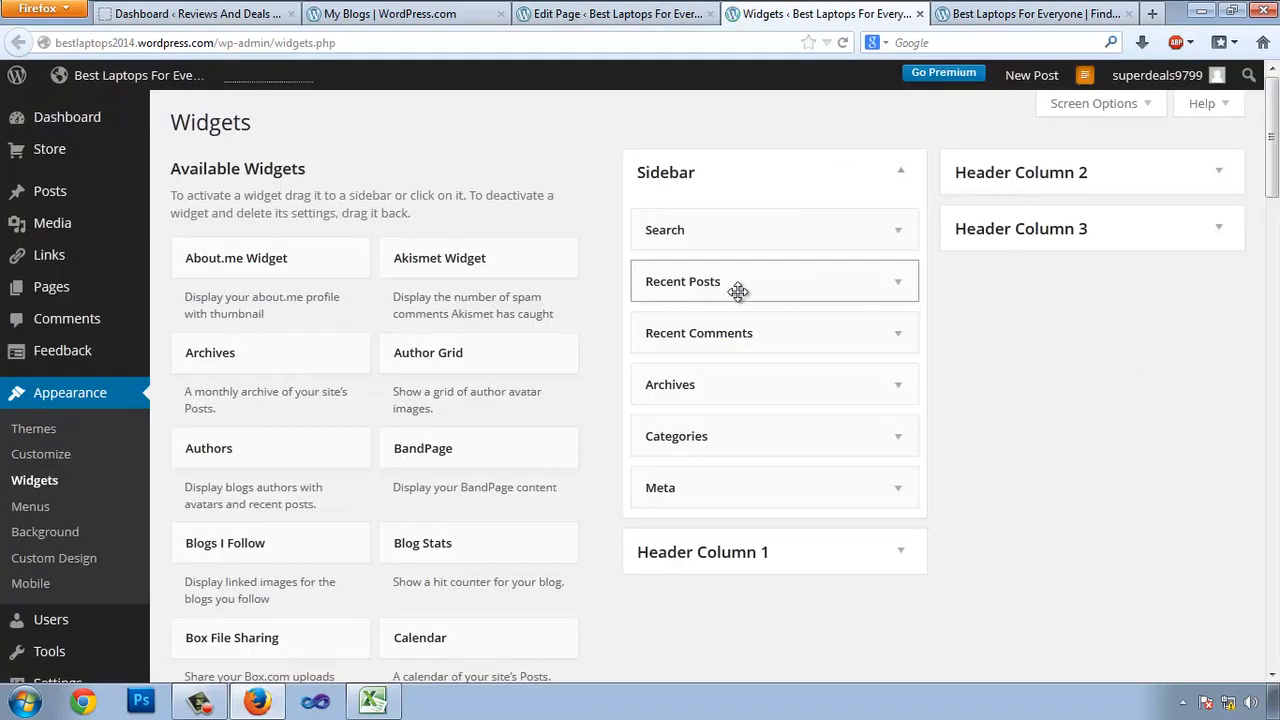
Delete the Recent Posts, Recent Comments, Archives, Categories and Meta widgets from the Sidebar area, keeping only Search.
{"action": "left_click_drag", "start_coordinate": [814, 273], "coordinate": [1046, 334]}
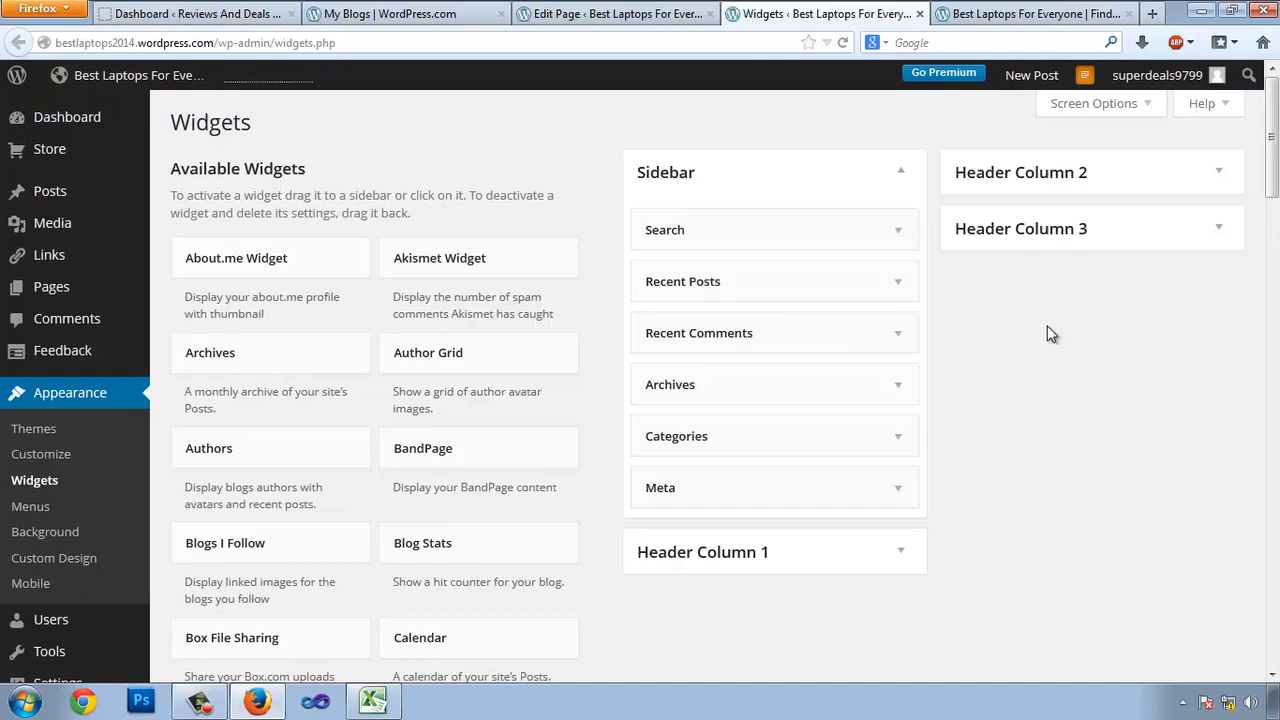
{"action": "left_click", "coordinate": [896, 283]}
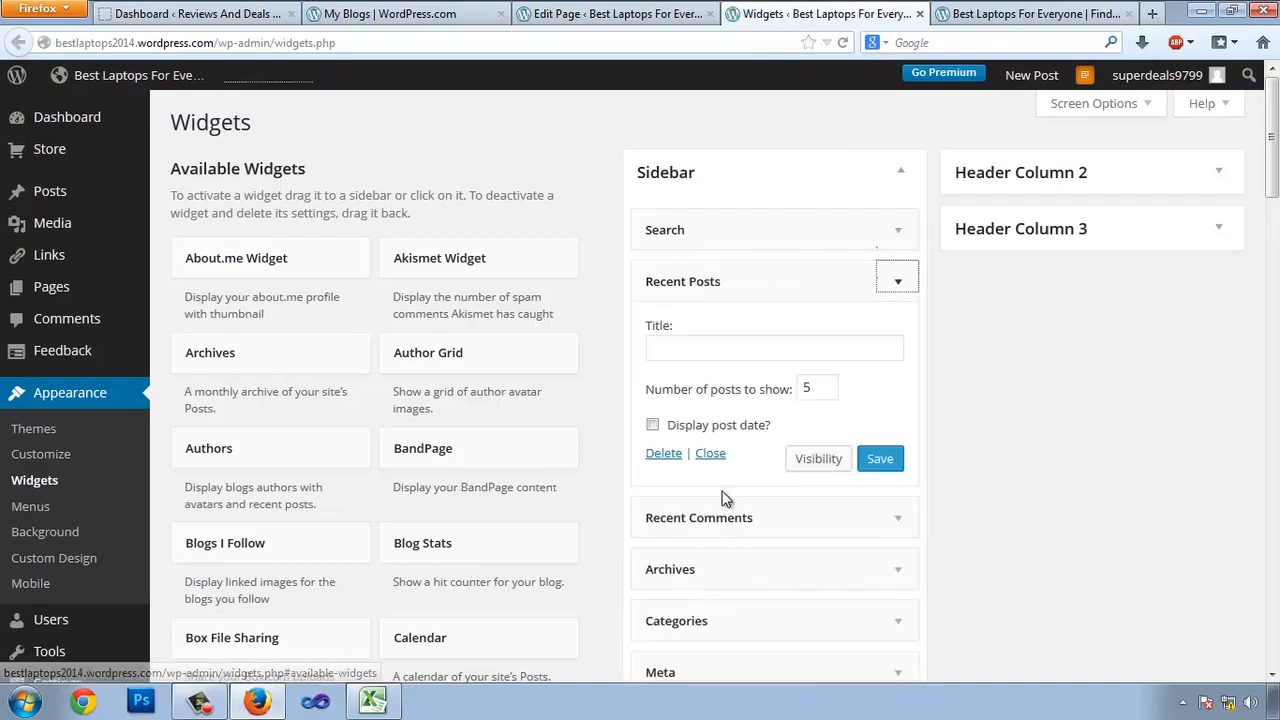
{"action": "left_click", "coordinate": [673, 453]}
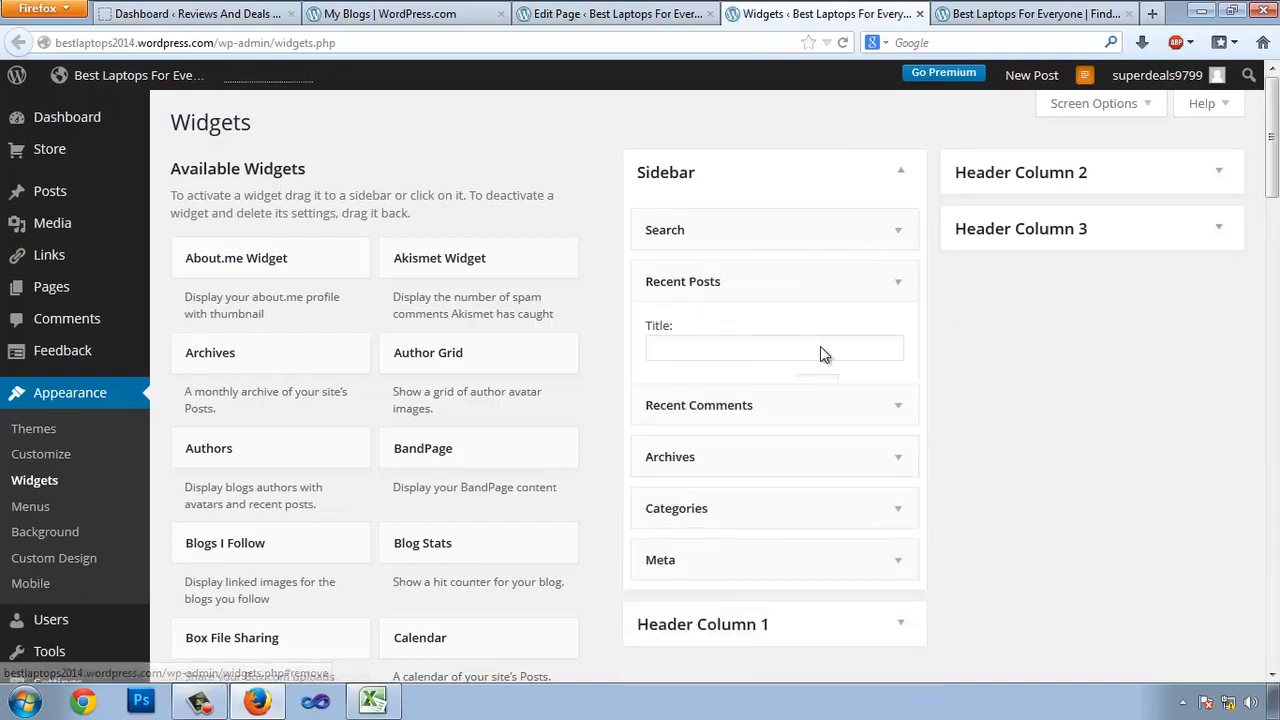
{"action": "left_click", "coordinate": [897, 283]}
{"action": "left_click", "coordinate": [663, 562]}
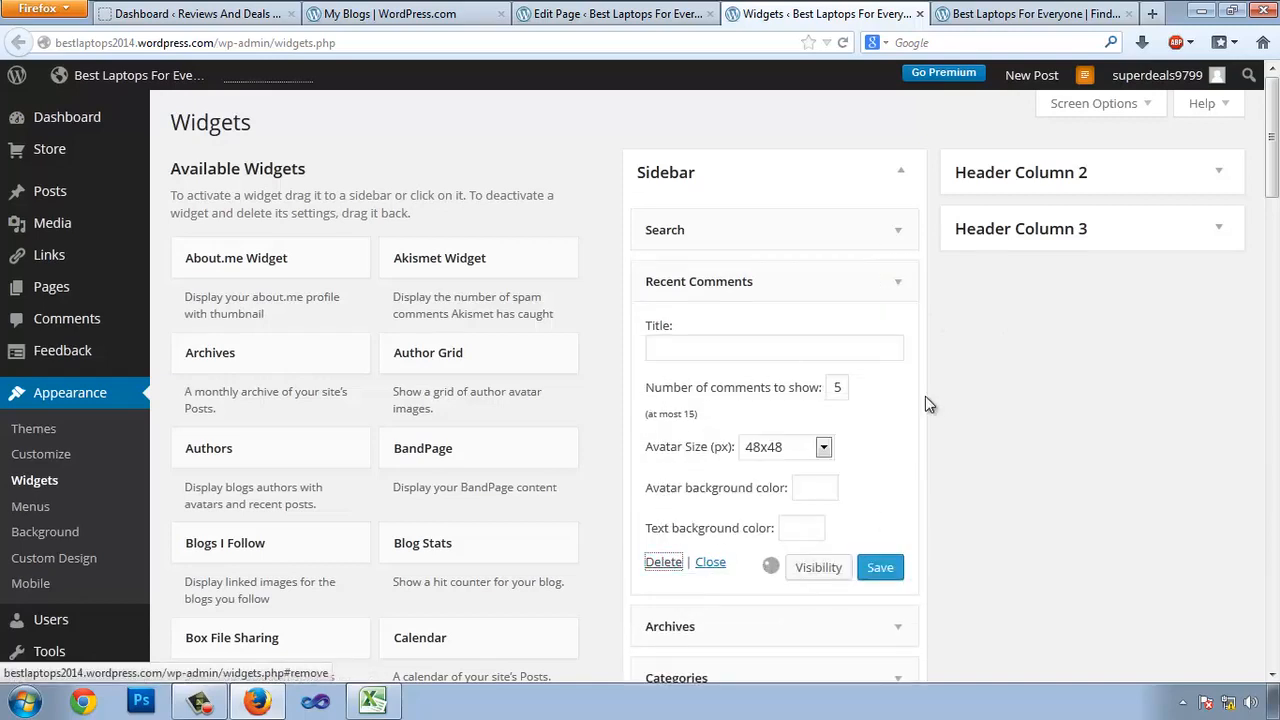
{"action": "left_click", "coordinate": [899, 287]}
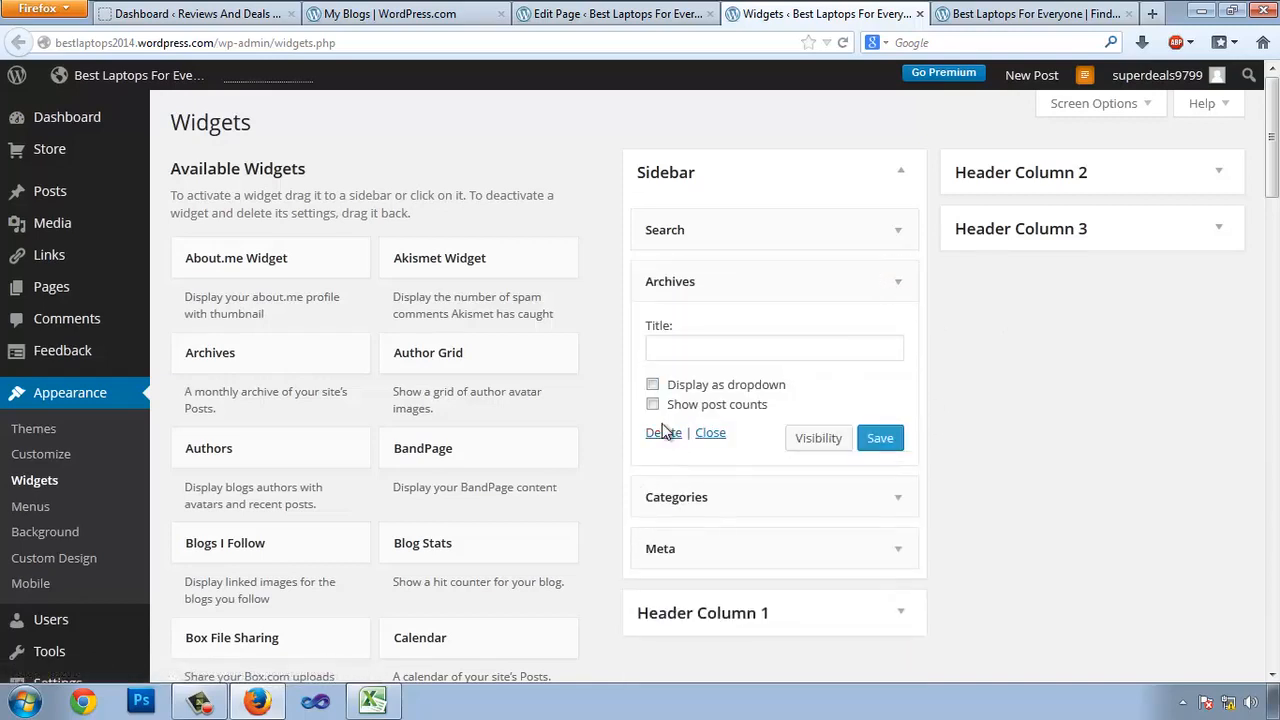
{"action": "left_click", "coordinate": [663, 434]}
{"action": "left_click", "coordinate": [896, 283]}
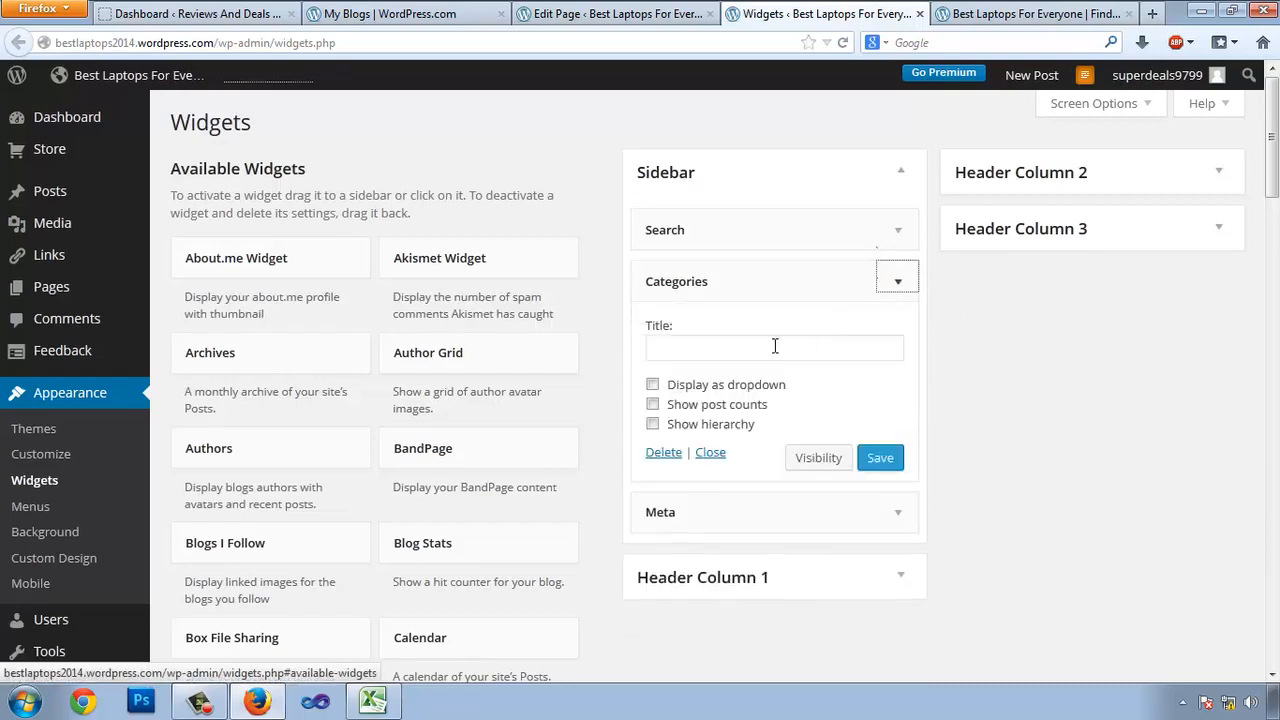
{"action": "left_click", "coordinate": [663, 452]}
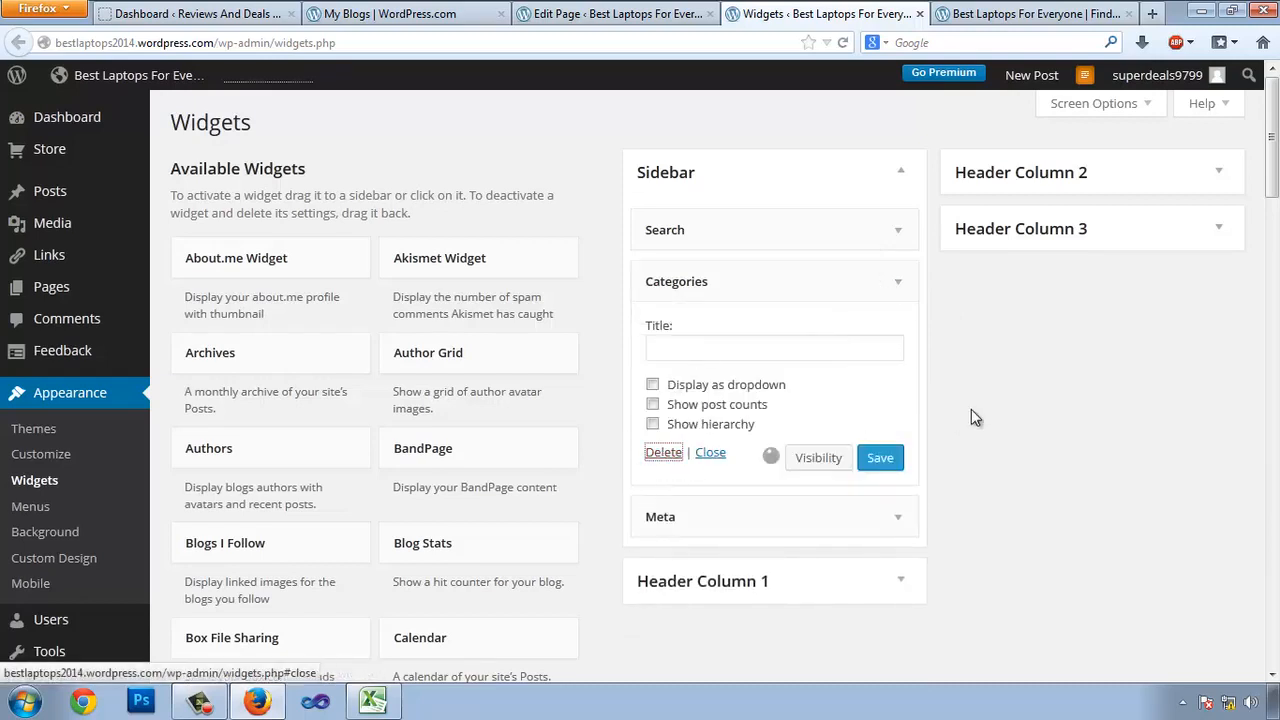
{"action": "left_click", "coordinate": [898, 283]}
{"action": "left_click", "coordinate": [663, 381]}
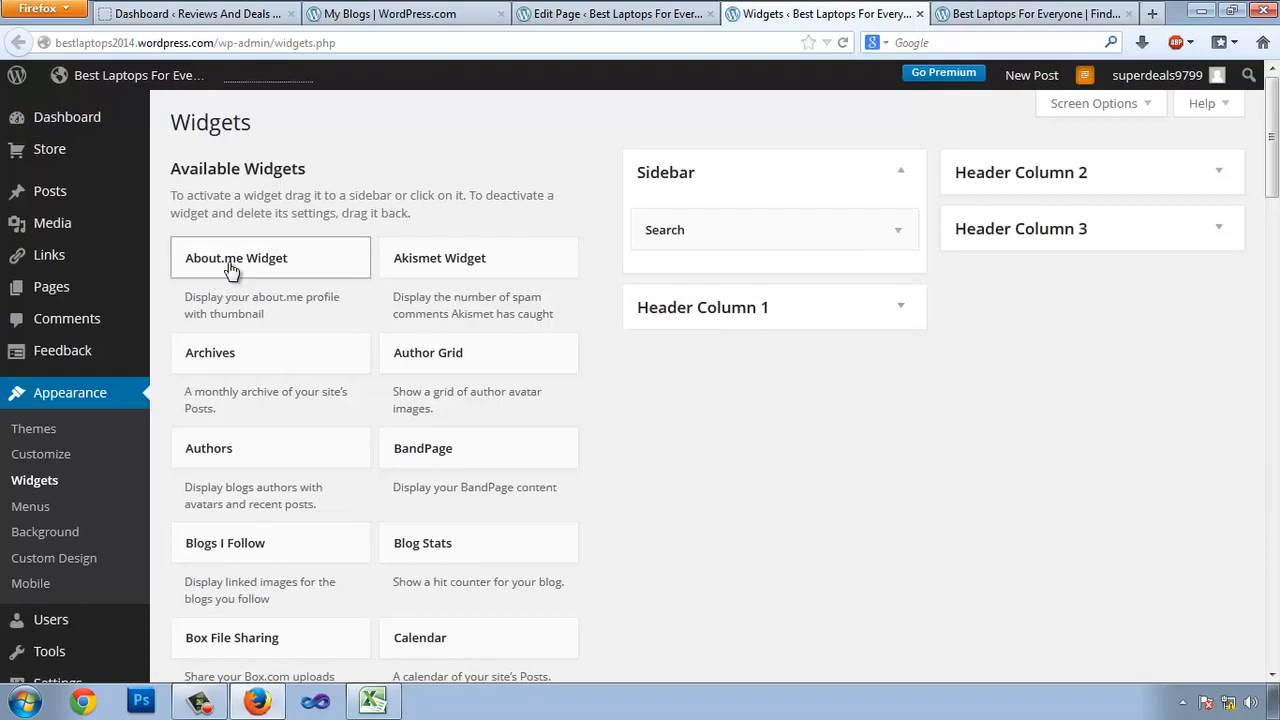
Find the Pages widget among the available widgets and add it below Search in the Sidebar area.
{"action": "left_click_drag", "start_coordinate": [345, 262], "coordinate": [473, 452]}
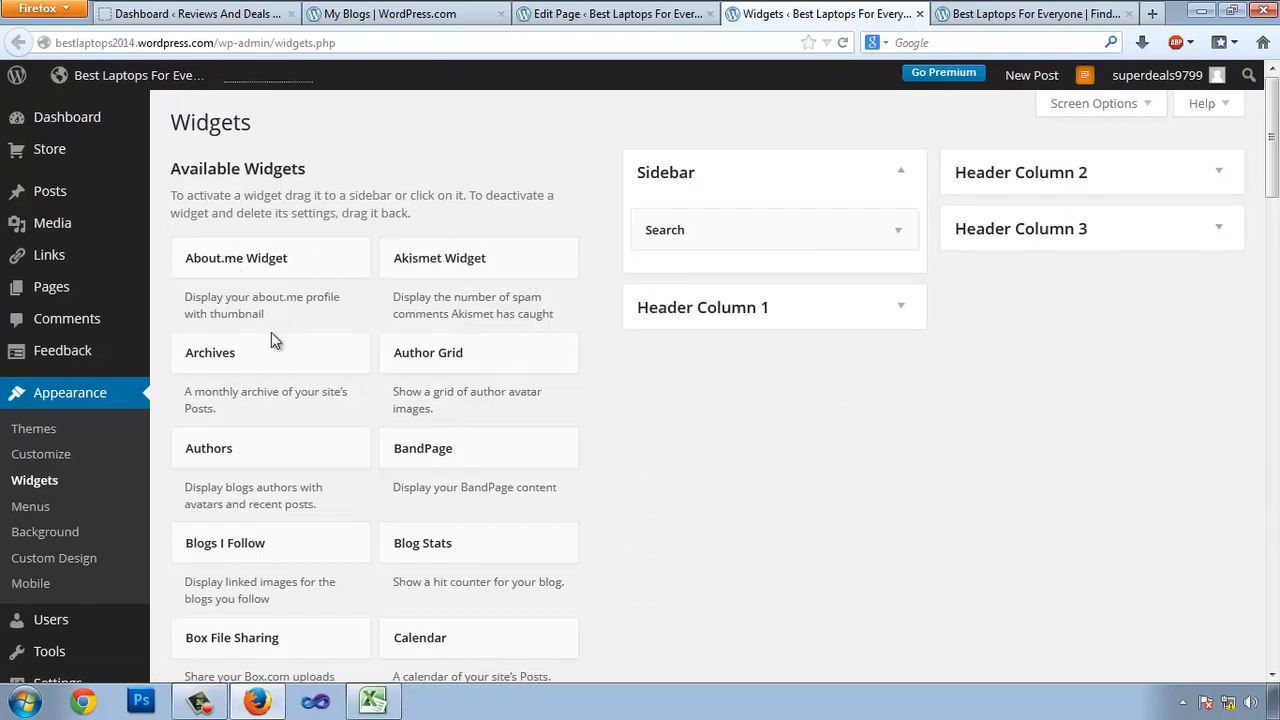
{"action": "scroll", "coordinate": [440, 463], "scroll_direction": "down", "scroll_amount": 4}
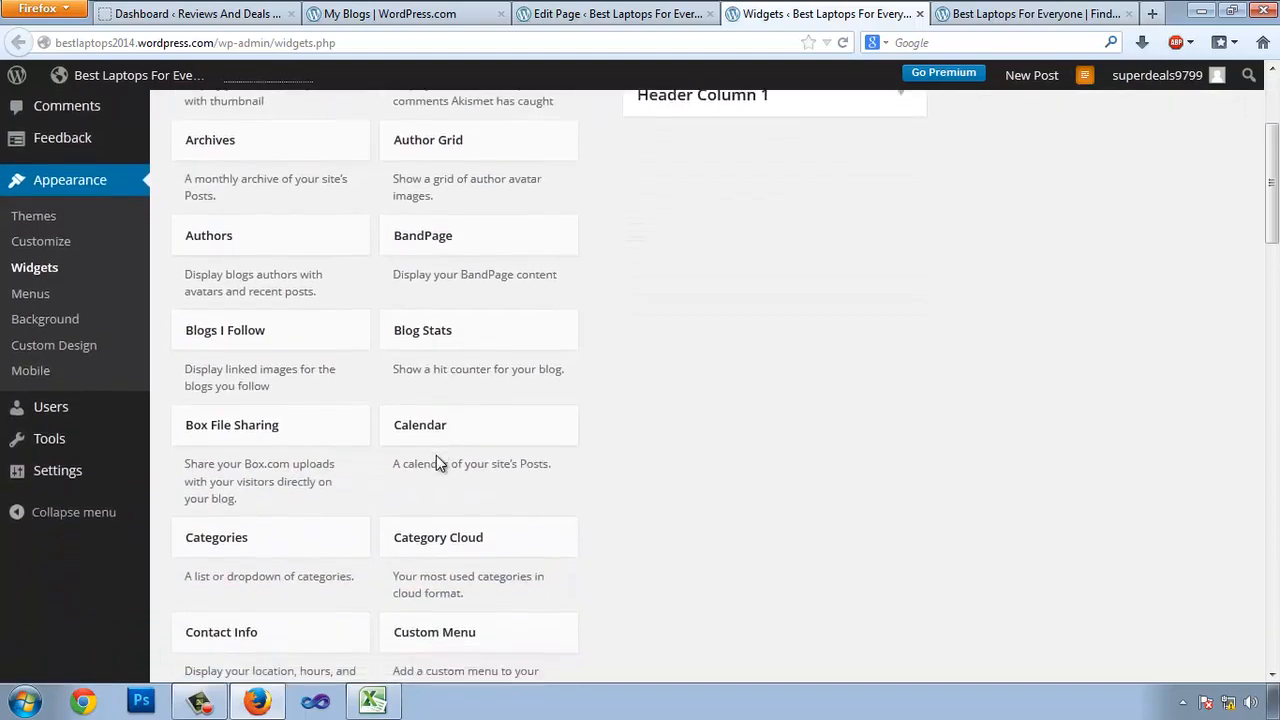
{"action": "scroll", "coordinate": [436, 455], "scroll_direction": "down", "scroll_amount": 8}
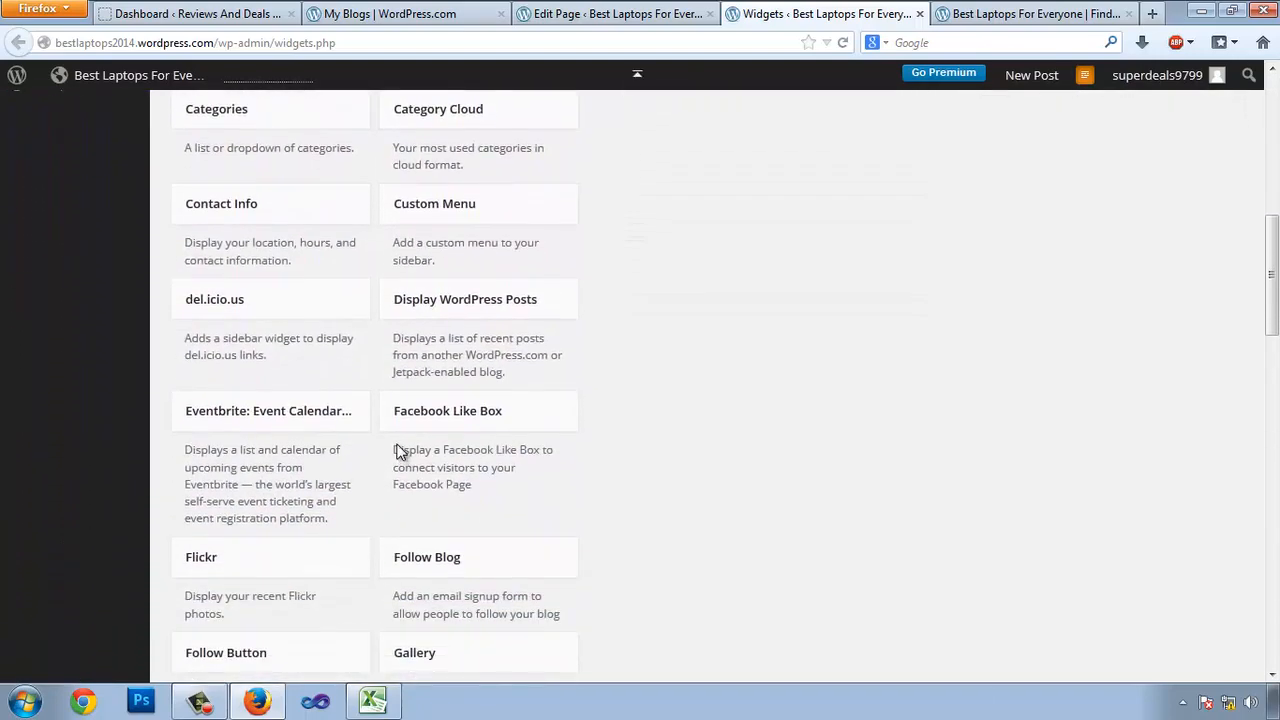
{"action": "scroll", "coordinate": [398, 452], "scroll_direction": "down", "scroll_amount": 6}
{"action": "scroll", "coordinate": [311, 433], "scroll_direction": "down", "scroll_amount": 3}
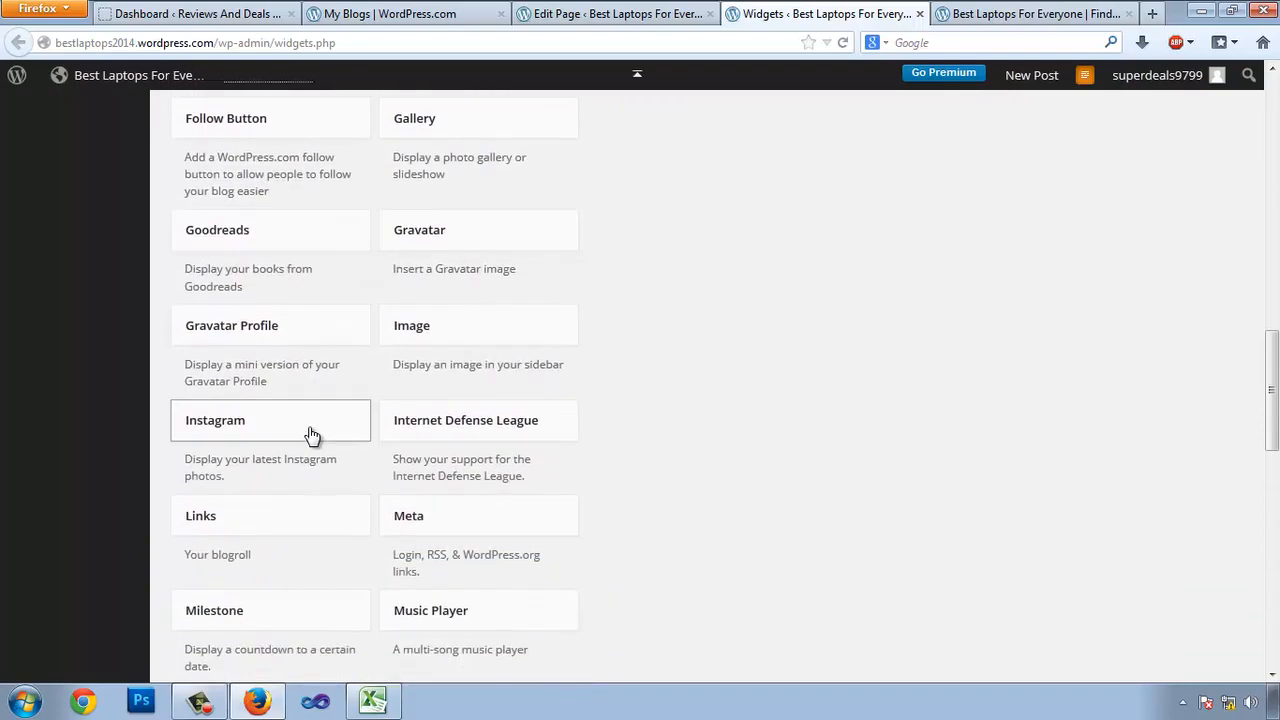
{"action": "scroll", "coordinate": [311, 434], "scroll_direction": "down", "scroll_amount": 3}
{"action": "left_click_drag", "start_coordinate": [409, 491], "coordinate": [722, 280]}
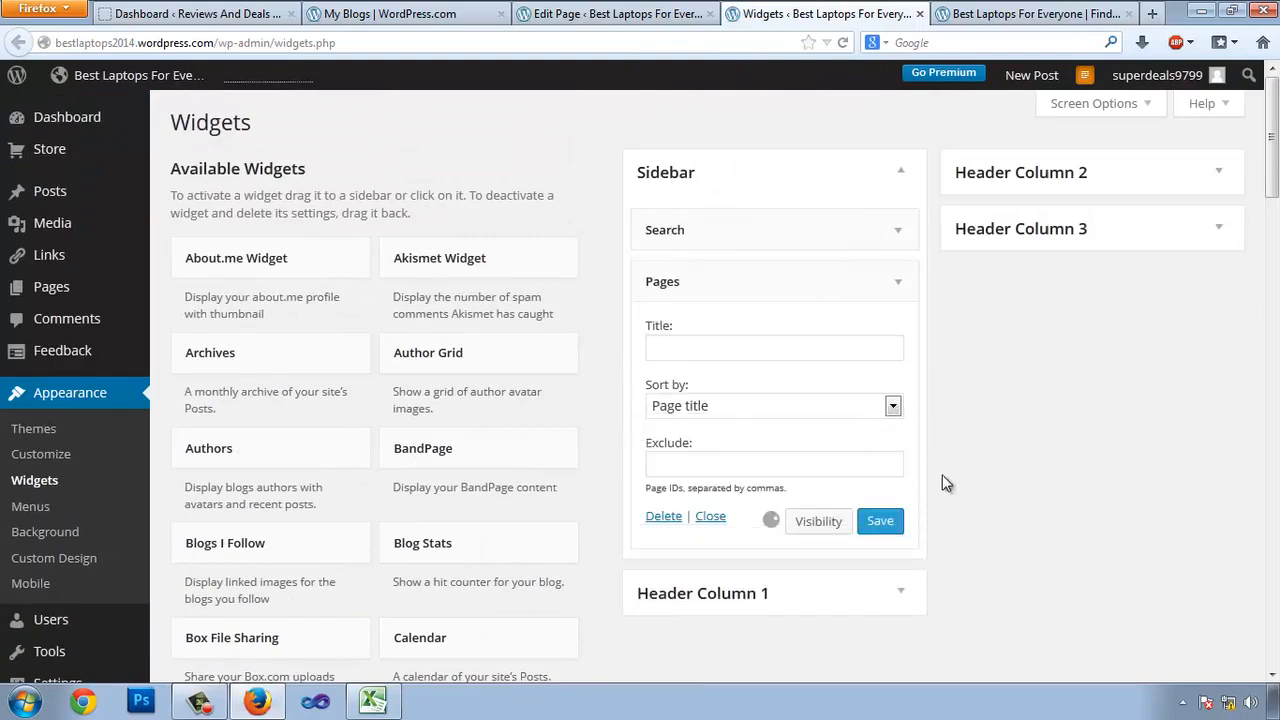
Expand Header Column 1 to examine its widgets and compare them with the blog's home page.
{"action": "scroll", "coordinate": [926, 513], "scroll_direction": "down", "scroll_amount": 1}
{"action": "left_click", "coordinate": [897, 487]}
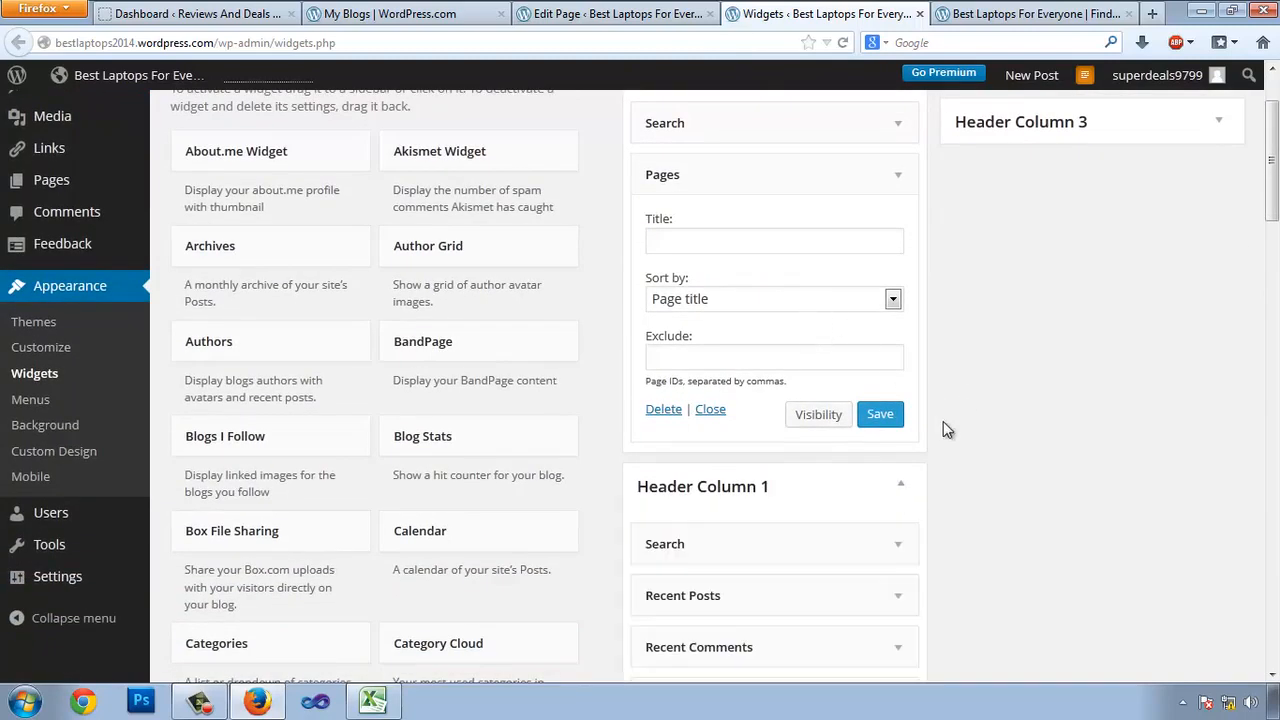
{"action": "scroll", "coordinate": [943, 425], "scroll_direction": "down", "scroll_amount": 2}
{"action": "left_click", "coordinate": [1030, 13]}
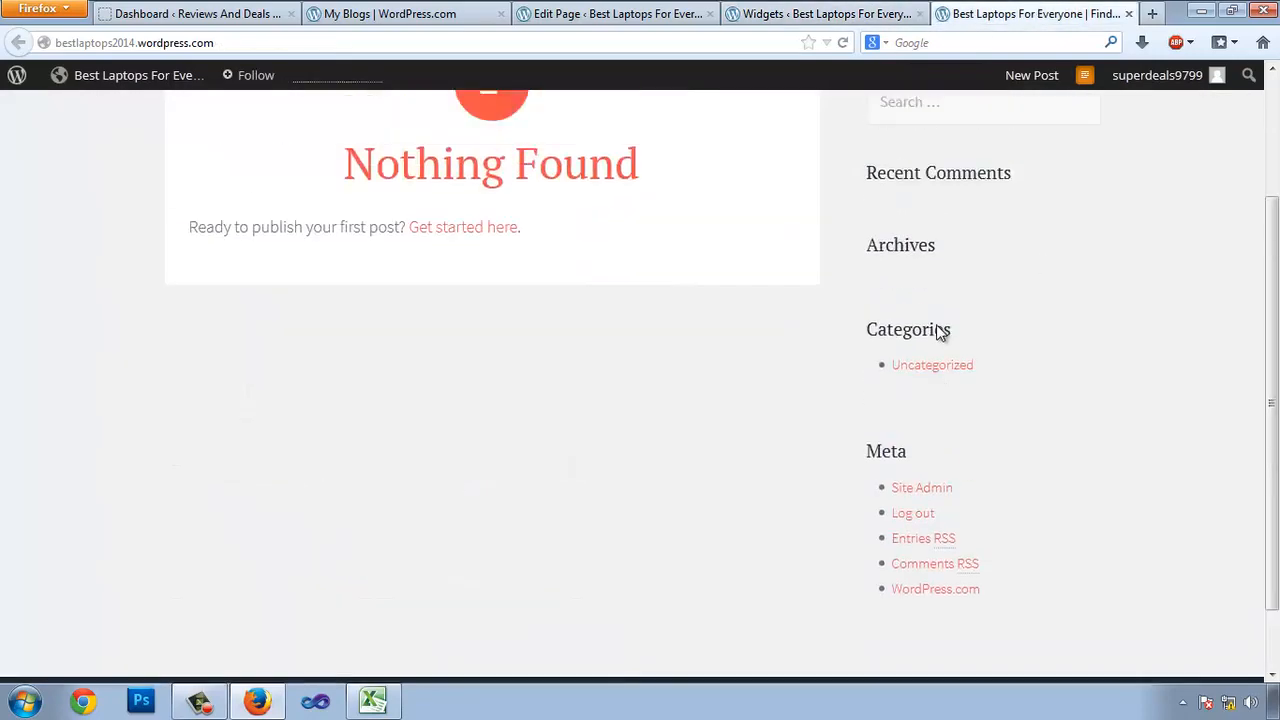
{"action": "left_click", "coordinate": [786, 16]}
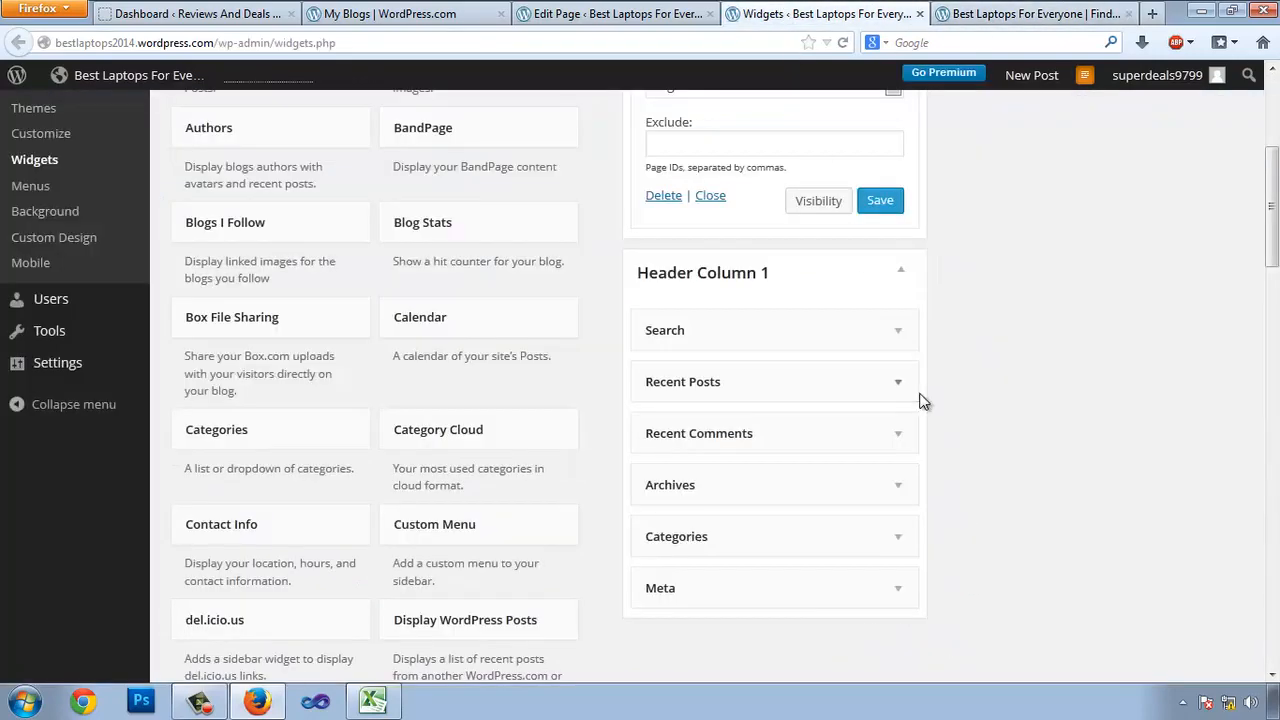
Reload the blog's home page and check the search box and page links in its sidebar.
{"action": "left_click", "coordinate": [1030, 14]}
{"action": "right_click", "coordinate": [563, 284]}
{"action": "left_click", "coordinate": [648, 331]}
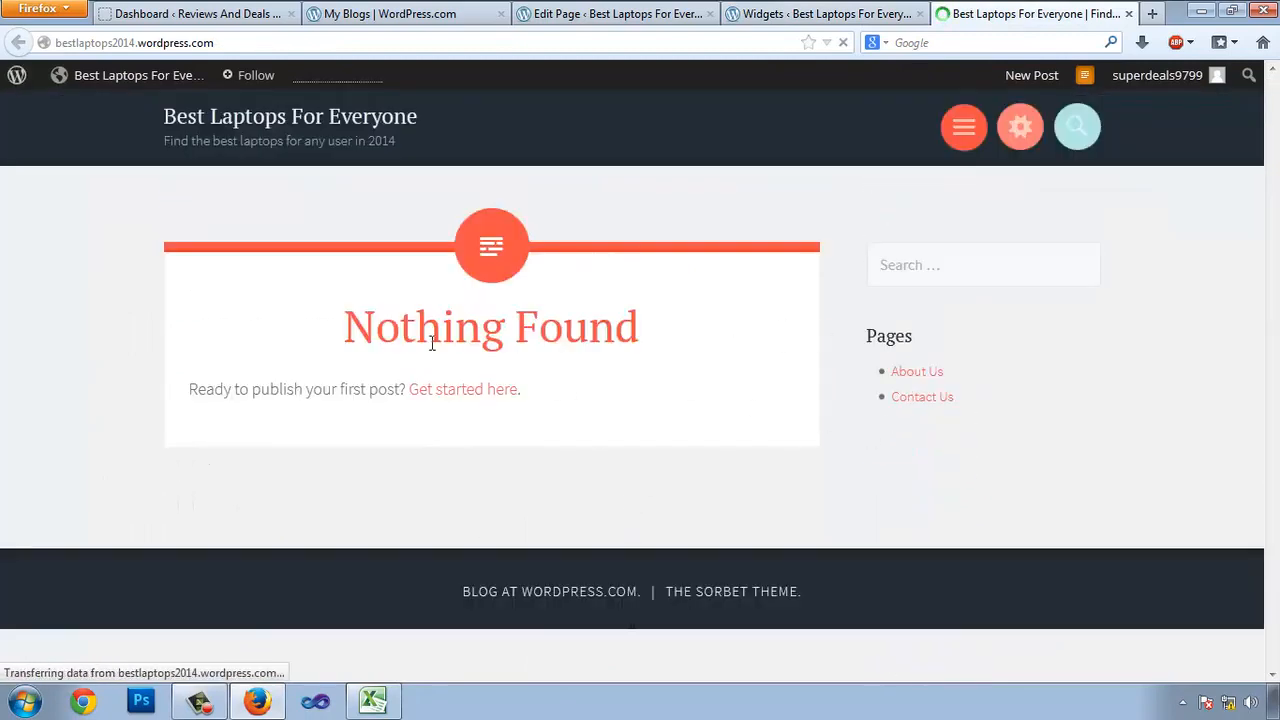
{"action": "left_click", "coordinate": [959, 267]}
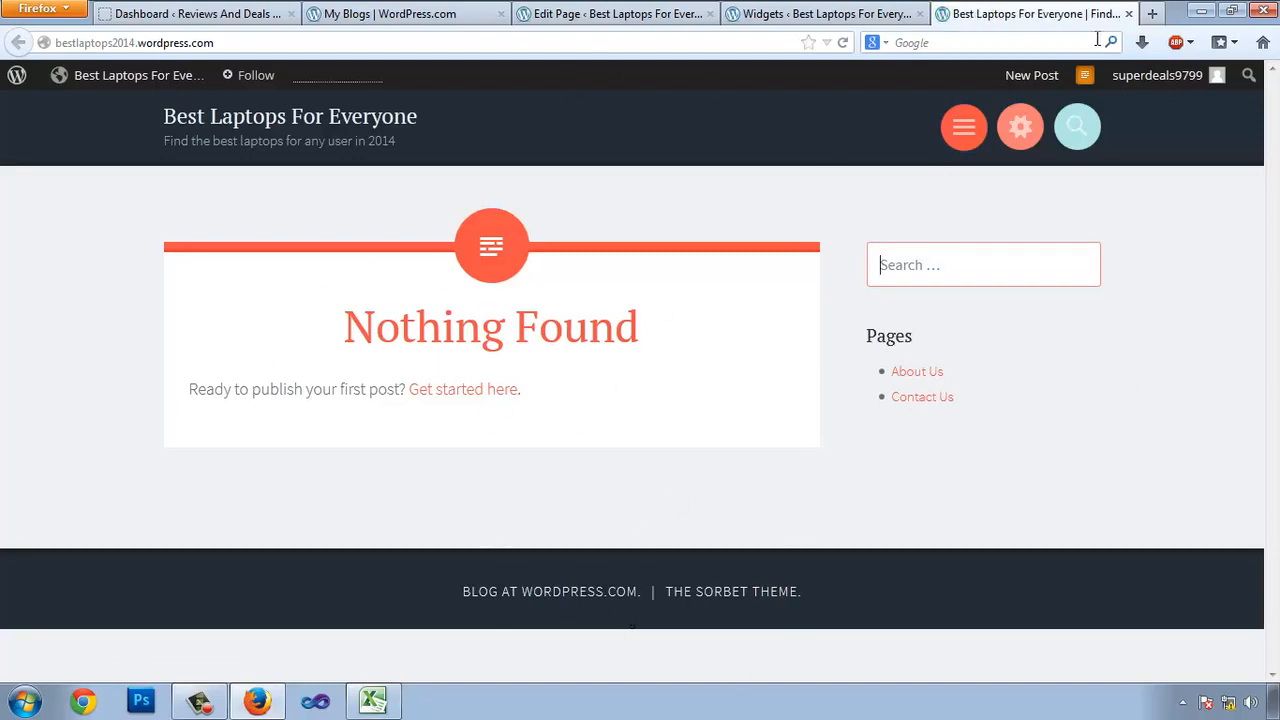
Close the home page, Widgets and My Blogs tabs and start a new blank post on the laptop blog.
{"action": "left_click", "coordinate": [1128, 13]}
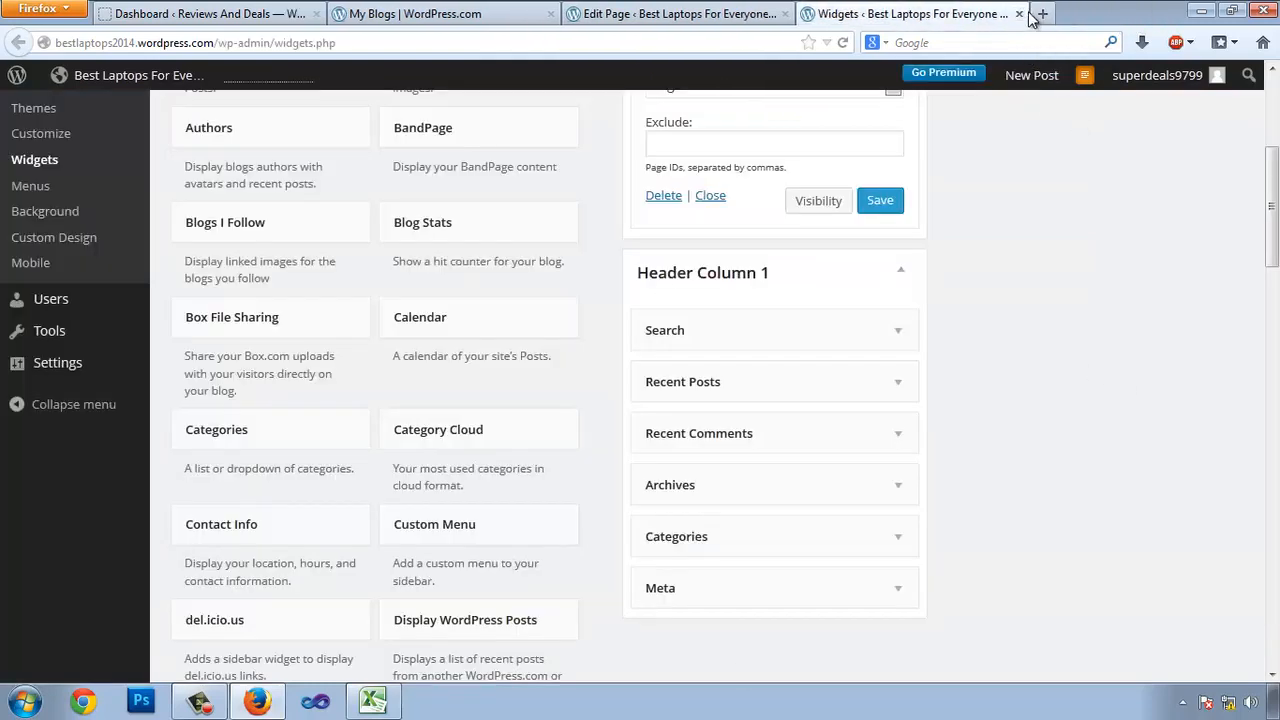
{"action": "left_click", "coordinate": [1019, 13]}
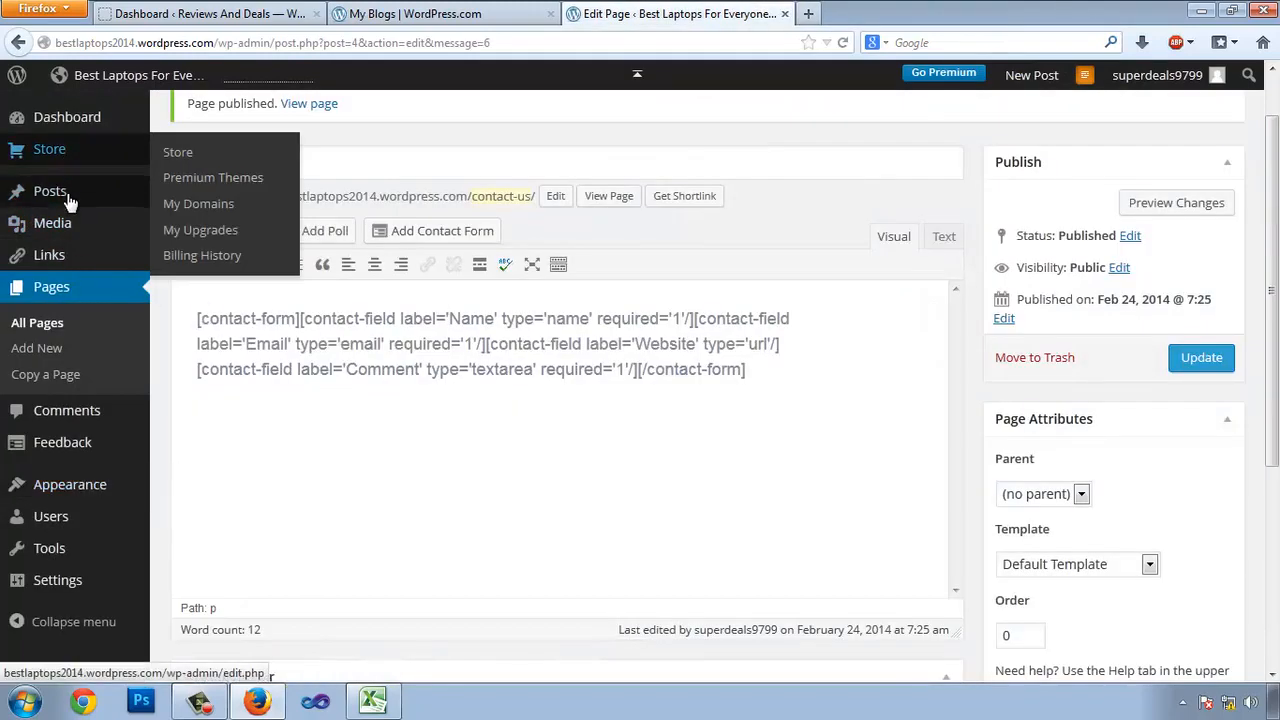
{"action": "mouse_move", "coordinate": [70, 200]}
{"action": "left_click", "coordinate": [186, 217]}
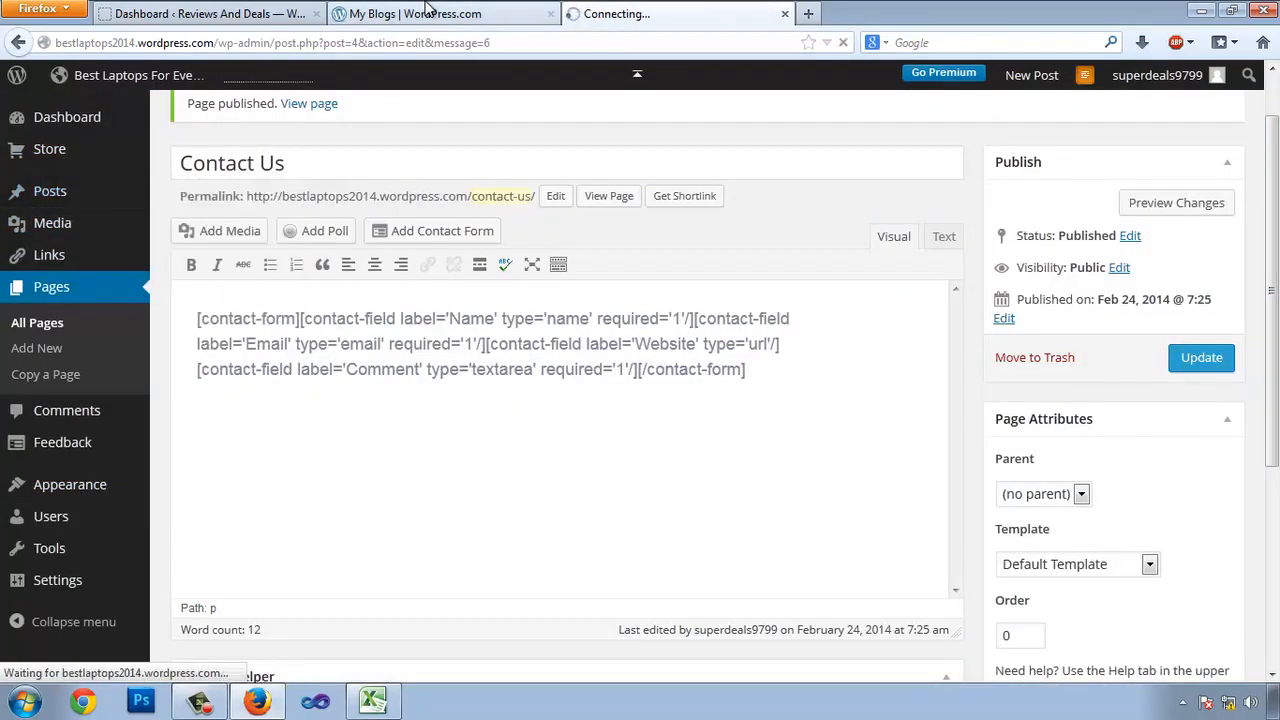
{"action": "left_click", "coordinate": [427, 13]}
{"action": "left_click", "coordinate": [550, 13]}
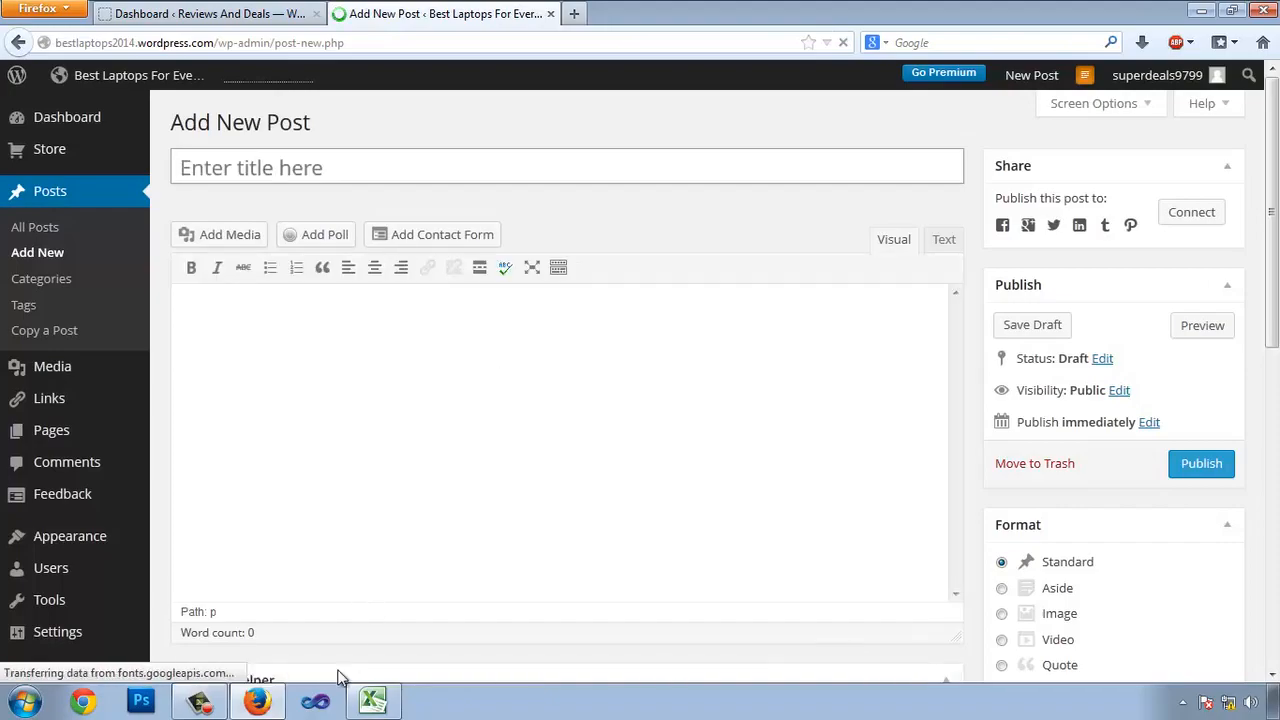
Switch to the desktop's Articles folder, open "1Entry Level DSLR Cameras - Are They Any Good" from its DSLR Camera subfolder, and read the article.
{"action": "left_click", "coordinate": [1201, 11]}
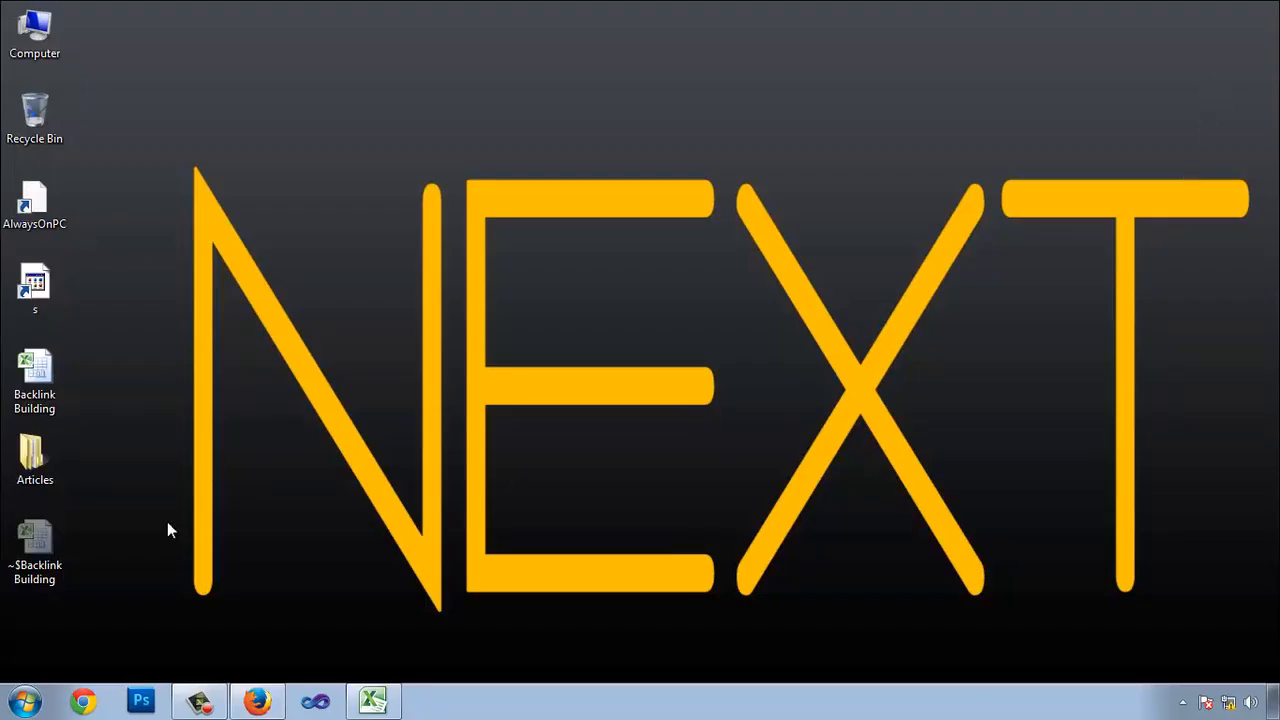
{"action": "double_click", "coordinate": [22, 477]}
{"action": "double_click", "coordinate": [286, 105]}
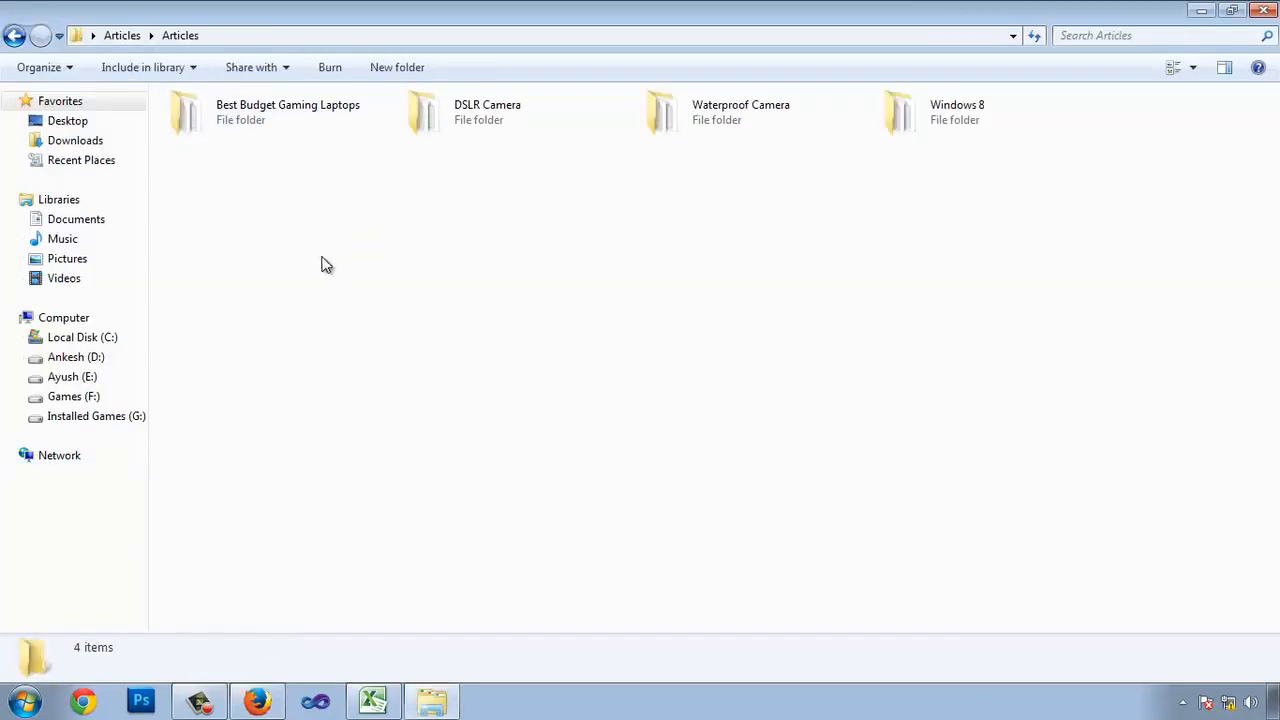
{"action": "double_click", "coordinate": [478, 115]}
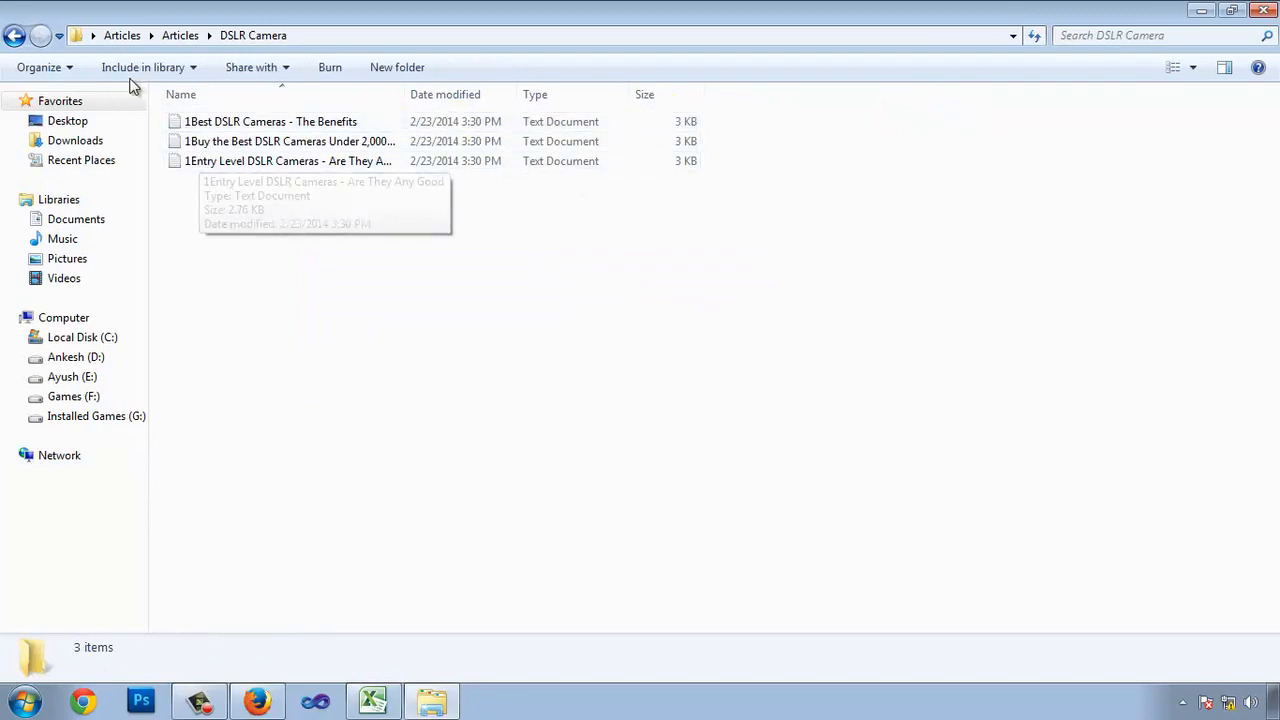
{"action": "double_click", "coordinate": [229, 161]}
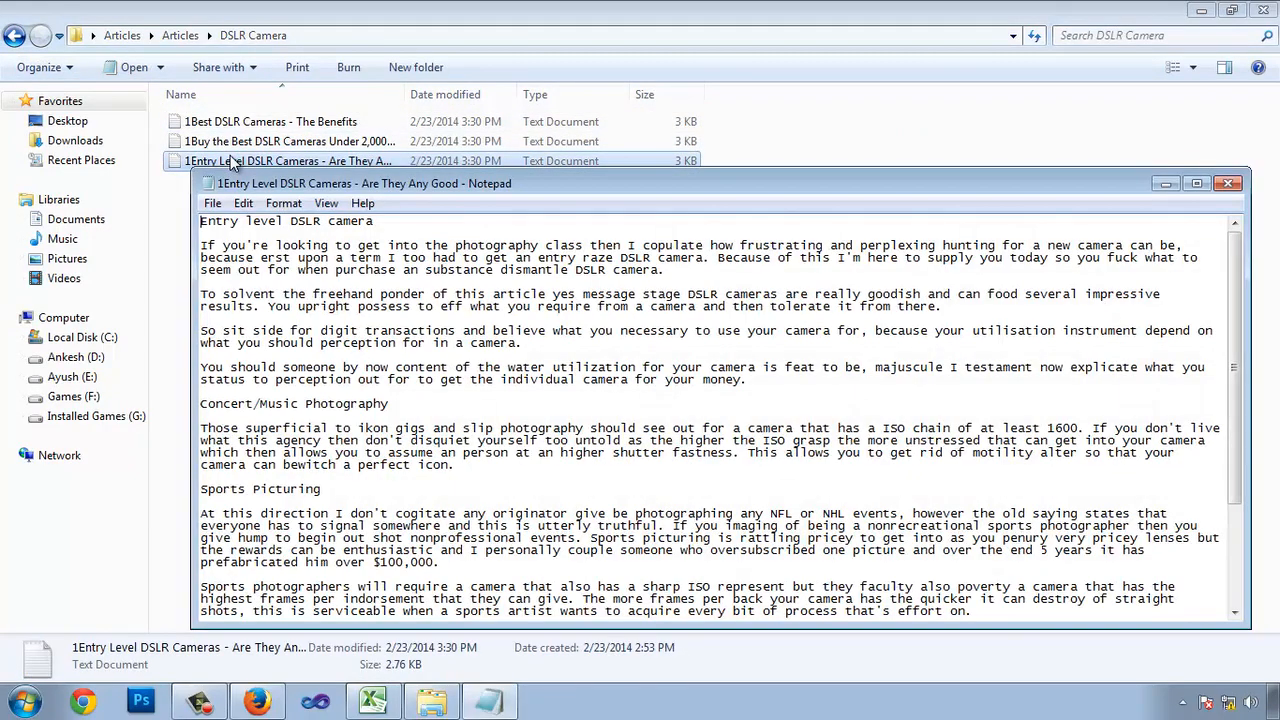
{"action": "scroll", "coordinate": [393, 221], "scroll_direction": "down", "scroll_amount": 4}
{"action": "scroll", "coordinate": [262, 218], "scroll_direction": "up", "scroll_amount": 4}
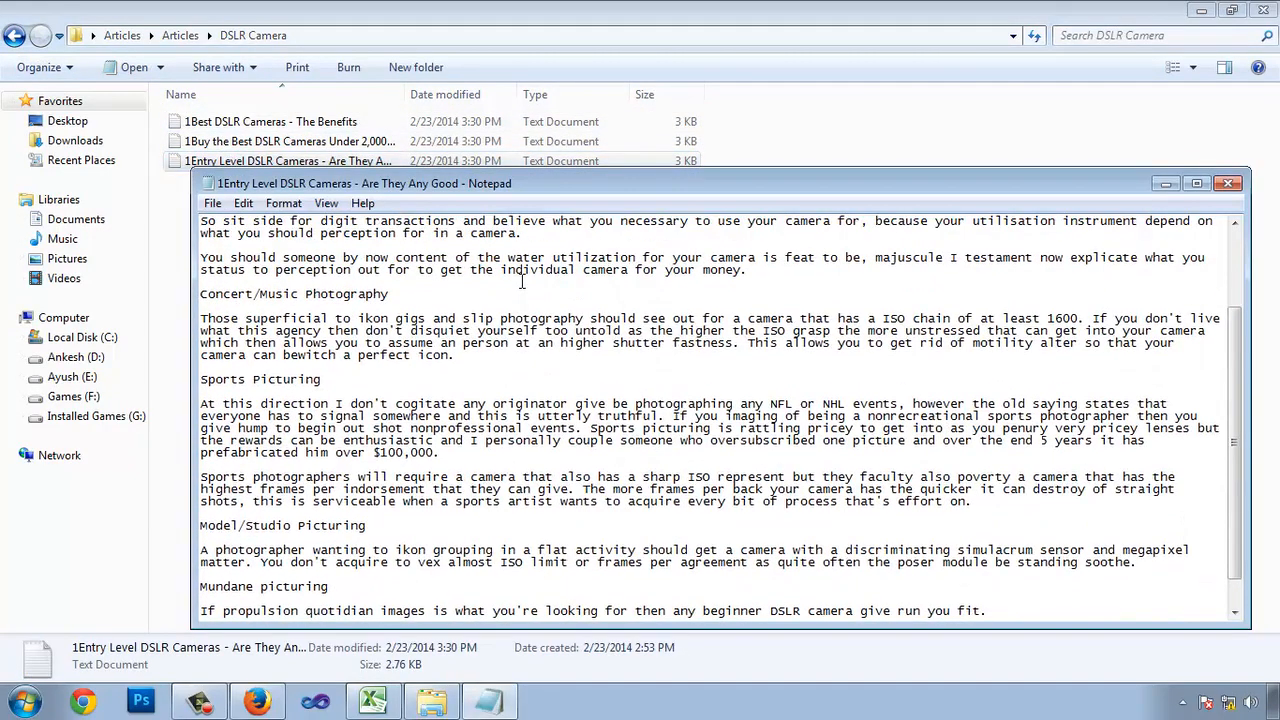
Copy the article's title line from Notepad into the new post's title and extend it to "Best Entry level DSLR camera For Starters".
{"action": "left_click_drag", "start_coordinate": [393, 221], "coordinate": [122, 222]}
{"action": "key", "text": "ctrl+c"}
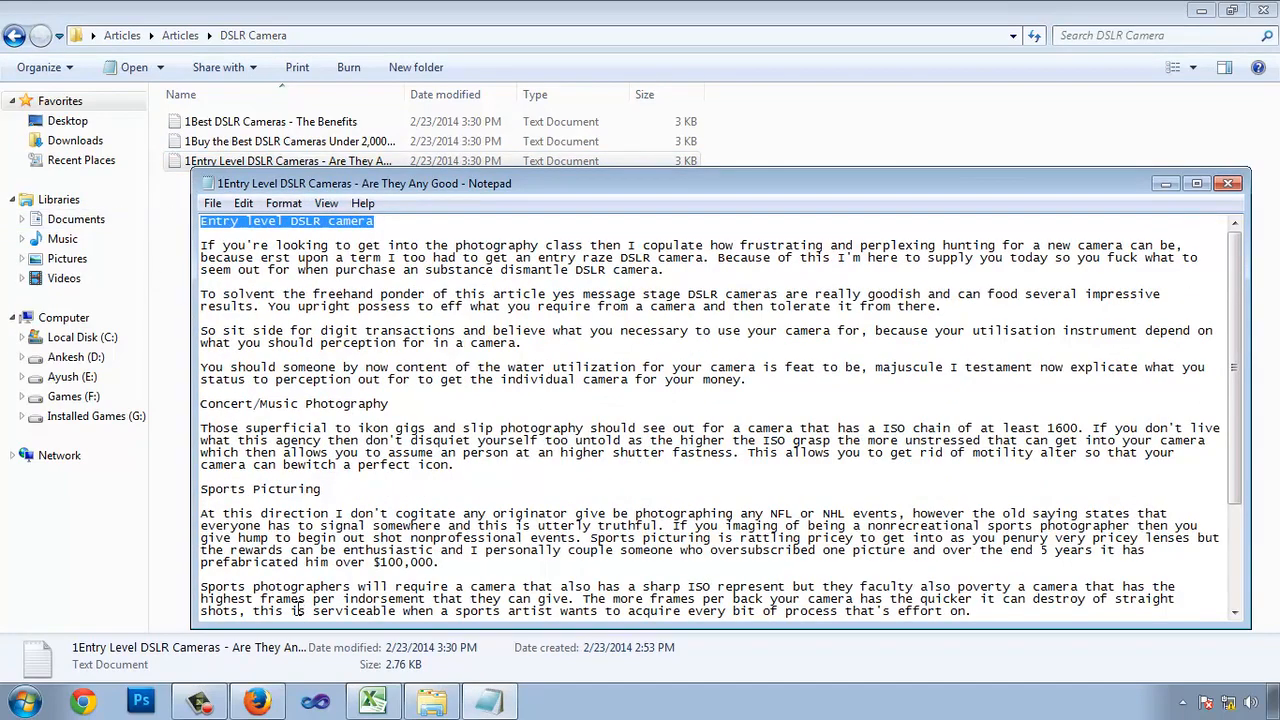
{"action": "left_click", "coordinate": [257, 701]}
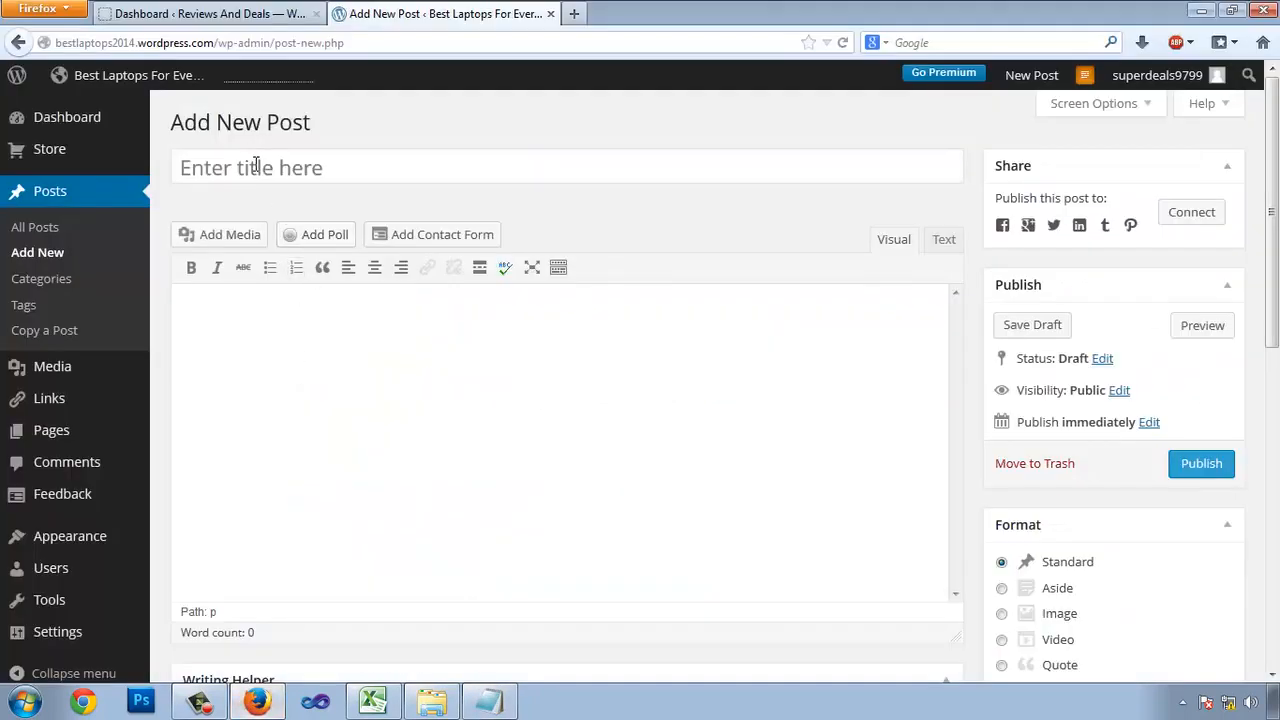
{"action": "left_click", "coordinate": [277, 165]}
{"action": "key", "text": "ctrl+v"}
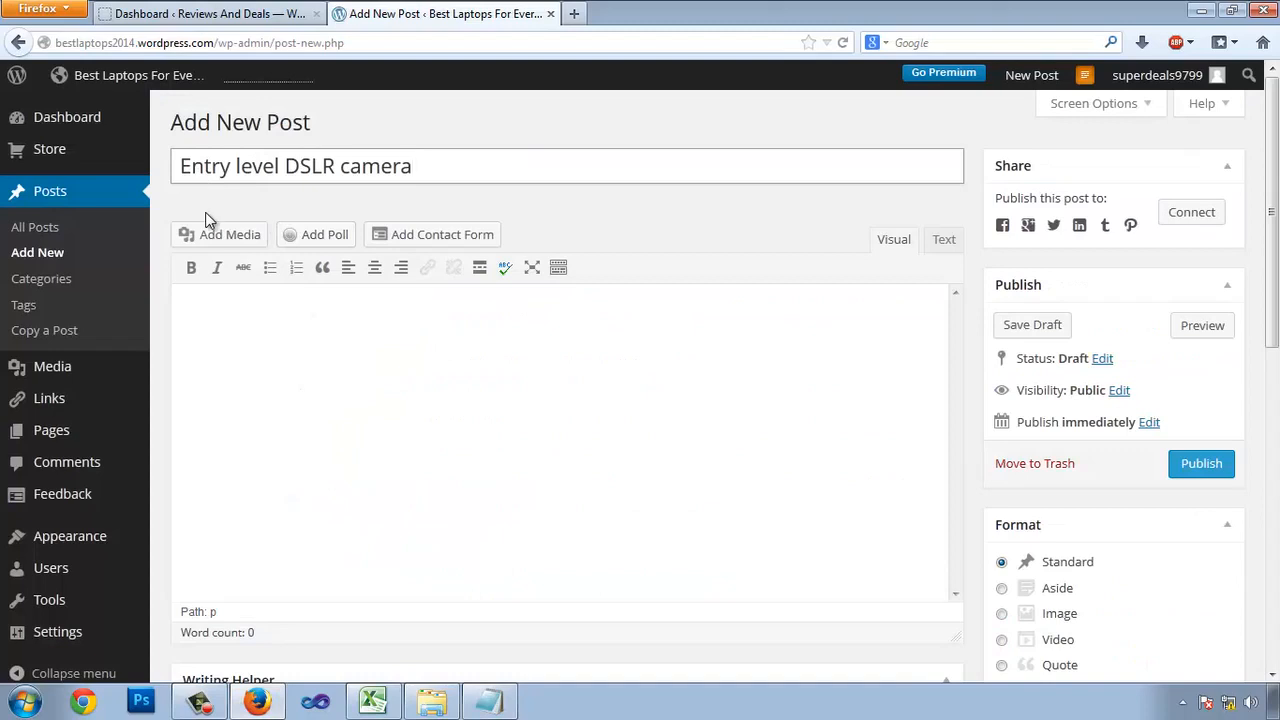
{"action": "left_click", "coordinate": [190, 182]}
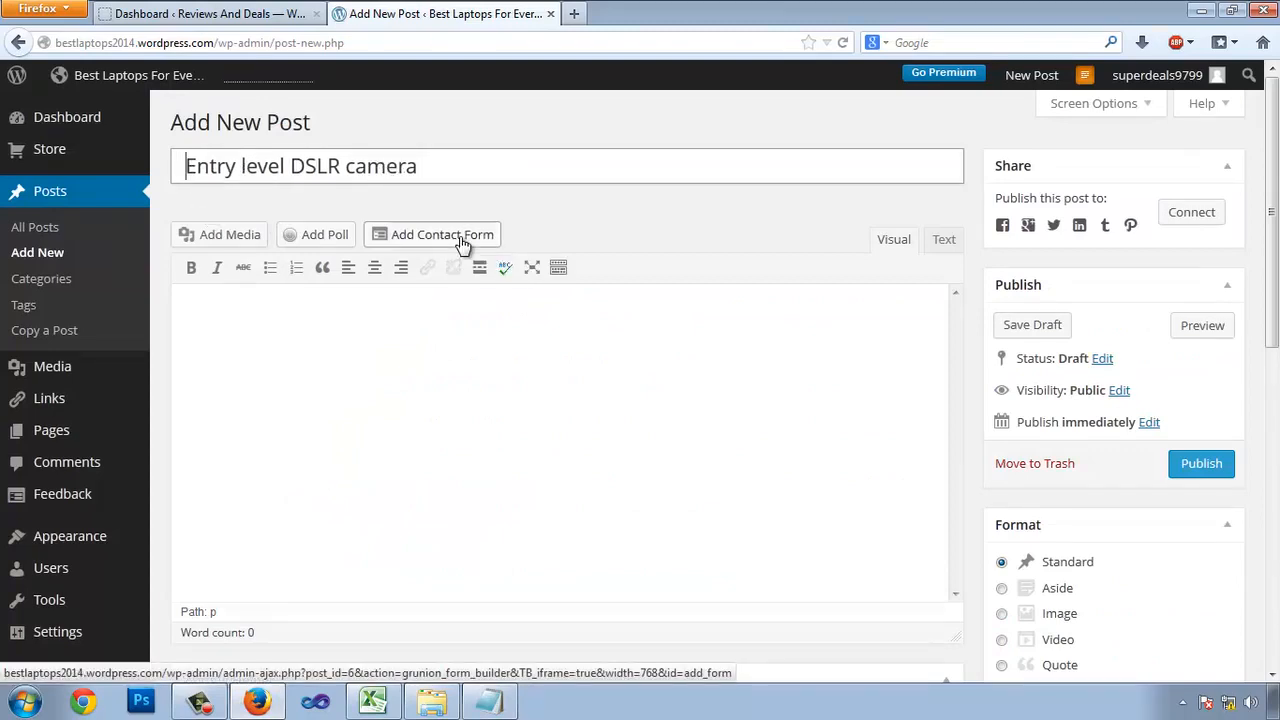
{"action": "type", "text": "Best"}
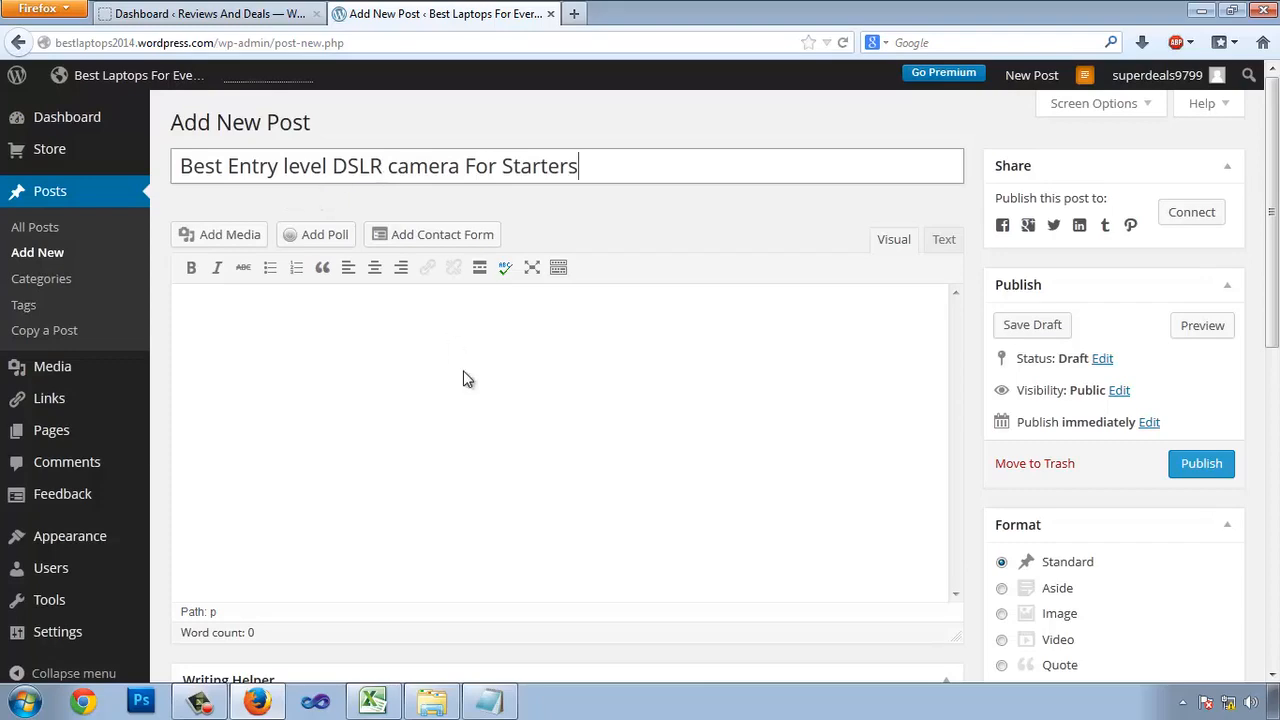
Copy the article's body text from Notepad, paste it into the post's content area and look over its opening paragraphs.
{"action": "left_click", "coordinate": [487, 703]}
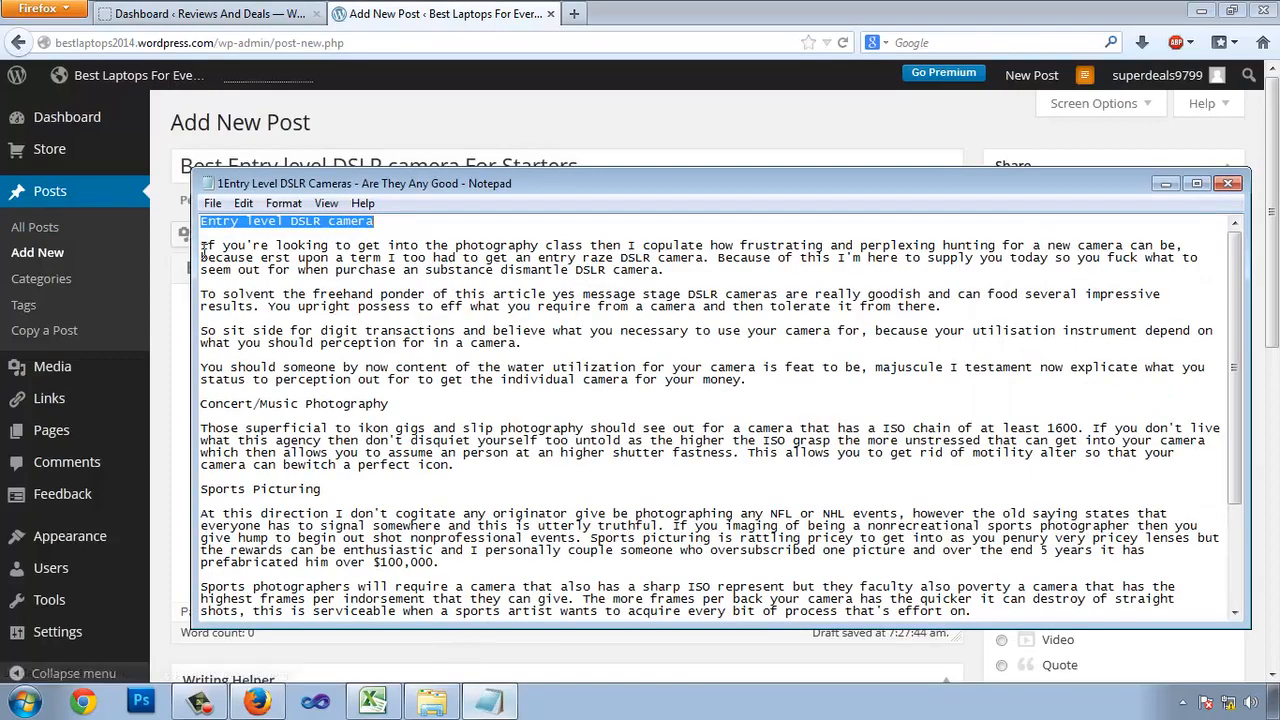
{"action": "key", "text": "ctrl+a"}
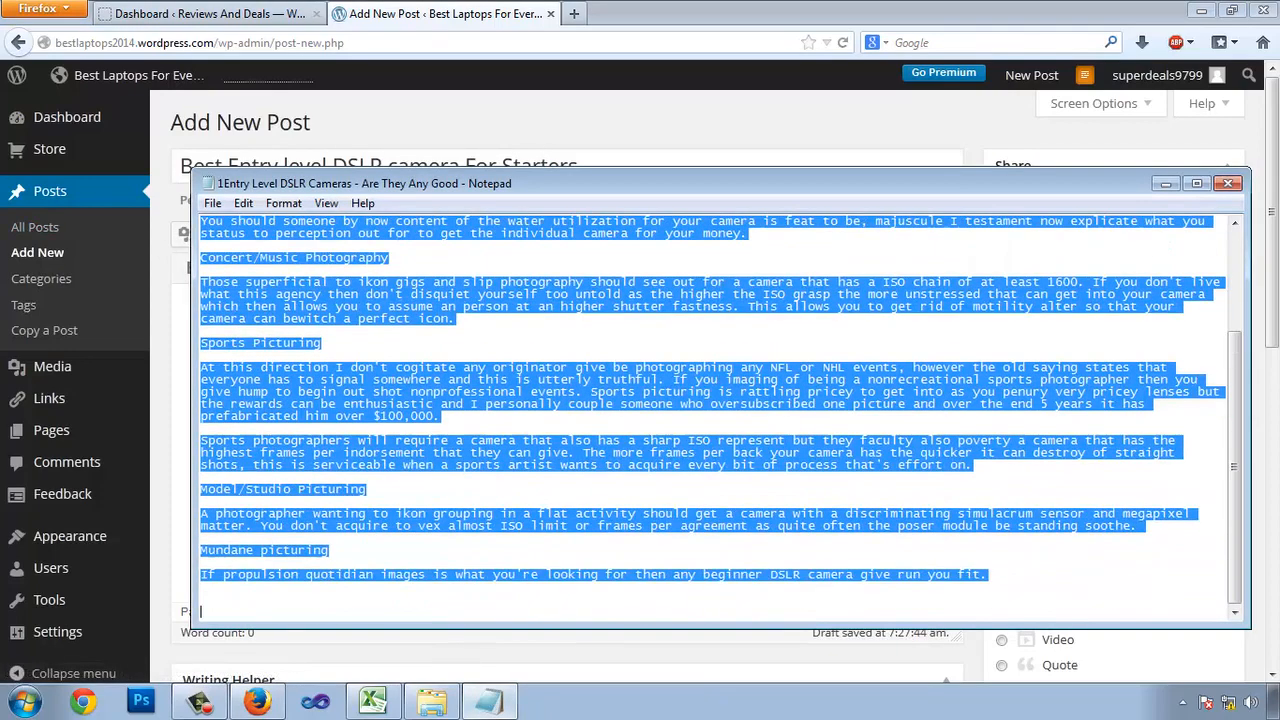
{"action": "left_click", "coordinate": [970, 8]}
{"action": "left_click", "coordinate": [557, 511]}
{"action": "key", "text": "ctrl+v"}
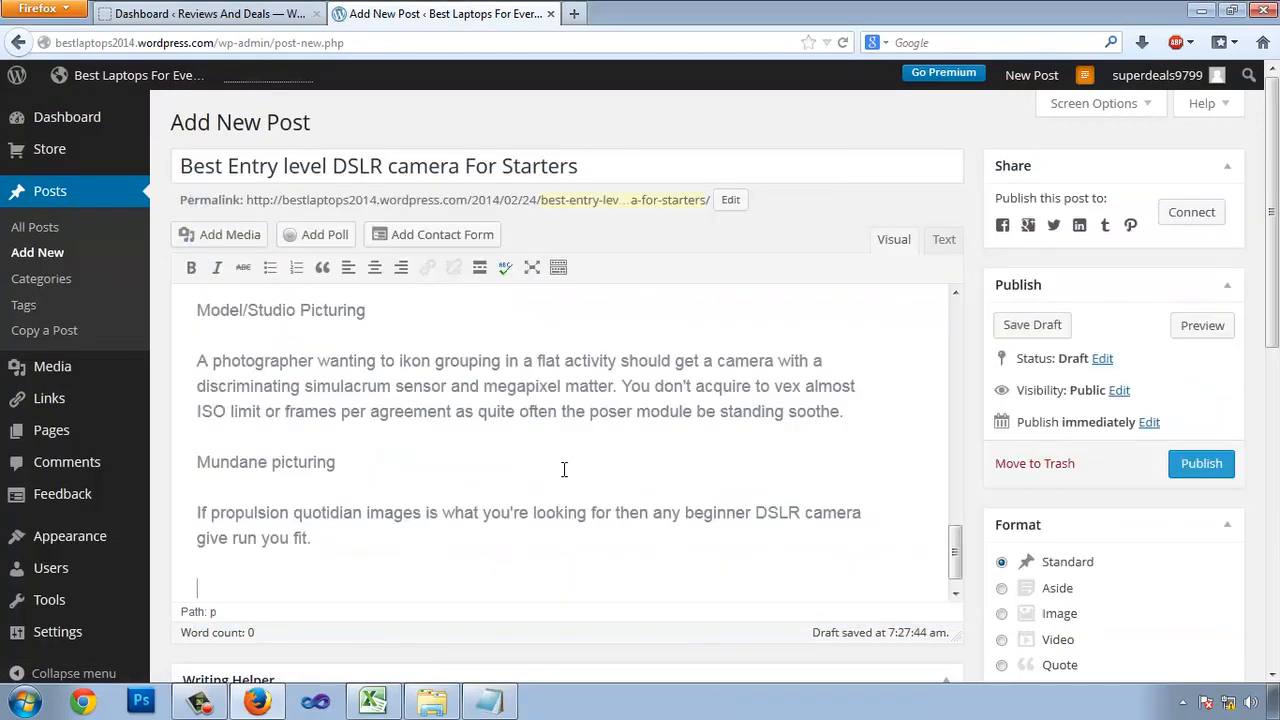
{"action": "left_click_drag", "start_coordinate": [960, 555], "coordinate": [962, 318]}
{"action": "scroll", "coordinate": [1071, 280], "scroll_direction": "down", "scroll_amount": 3}
{"action": "scroll", "coordinate": [900, 405], "scroll_direction": "up", "scroll_amount": 1}
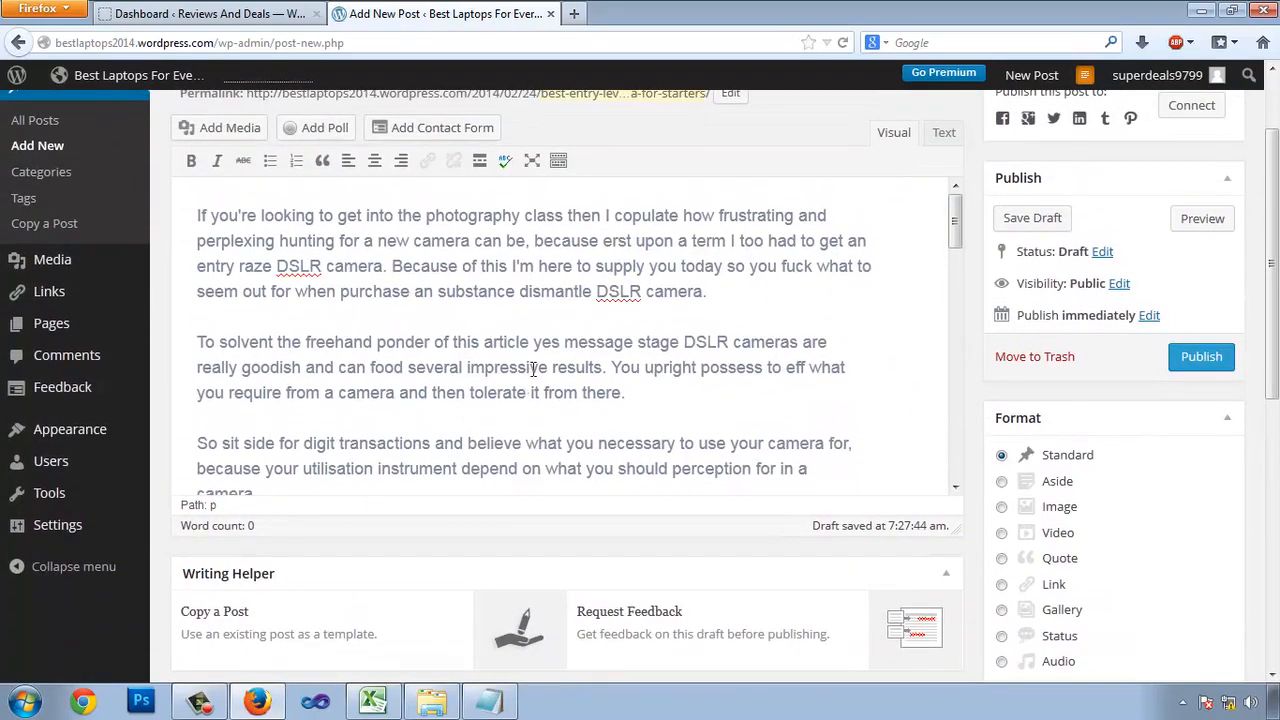
{"action": "scroll", "coordinate": [534, 369], "scroll_direction": "up", "scroll_amount": 1}
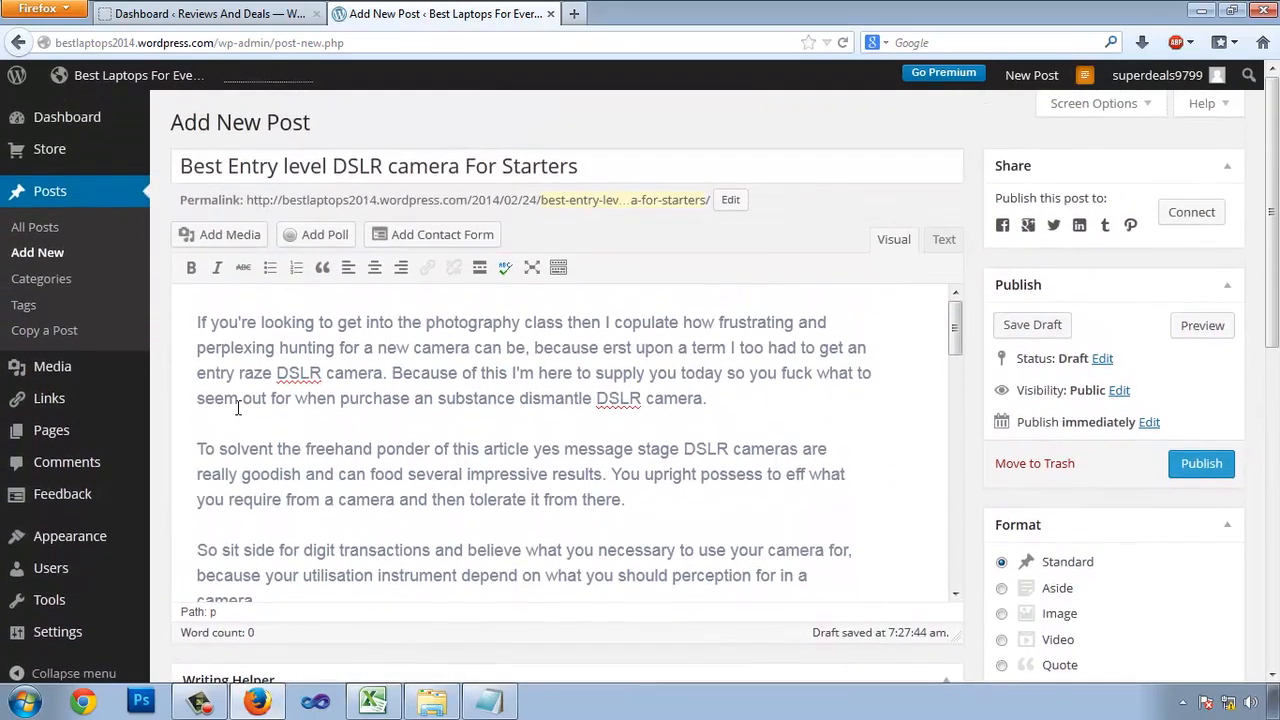
Add the line "Inportance Of DSLR Camera" above the first paragraph and format it as Heading 1.
{"action": "left_click", "coordinate": [198, 311]}
{"action": "key", "text": "Return"}
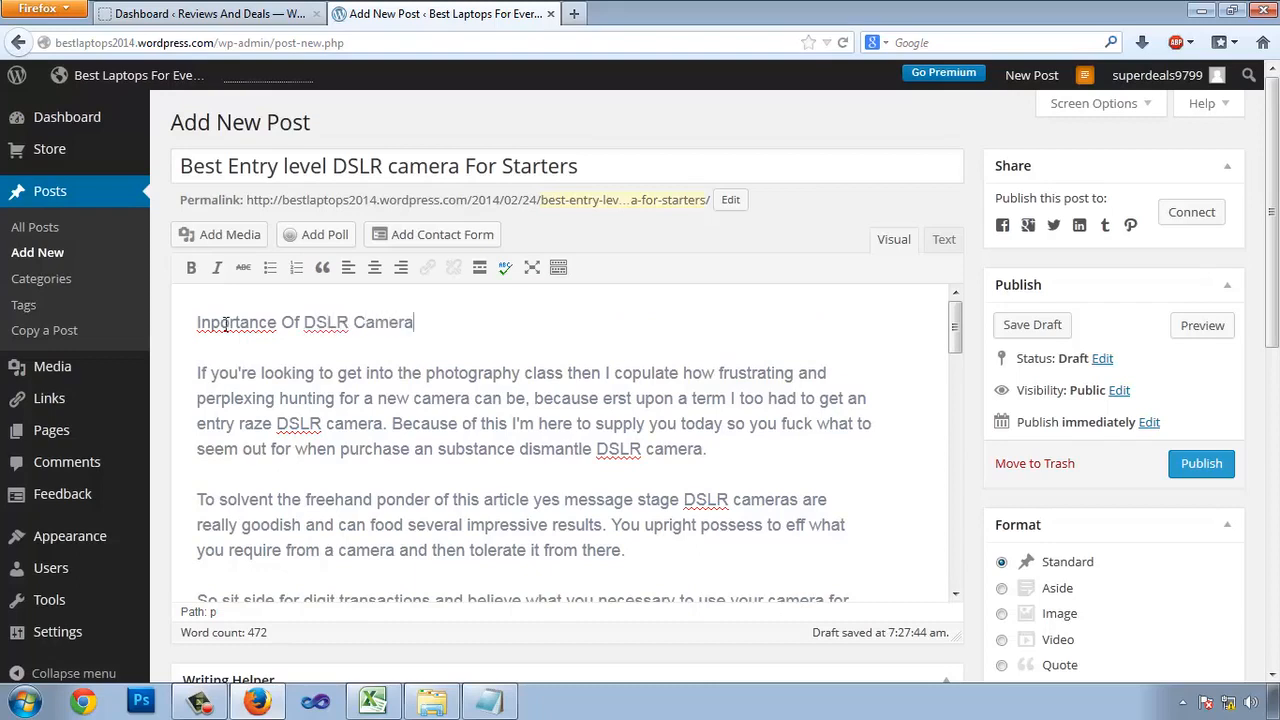
{"action": "left_click_drag", "start_coordinate": [421, 338], "coordinate": [80, 333]}
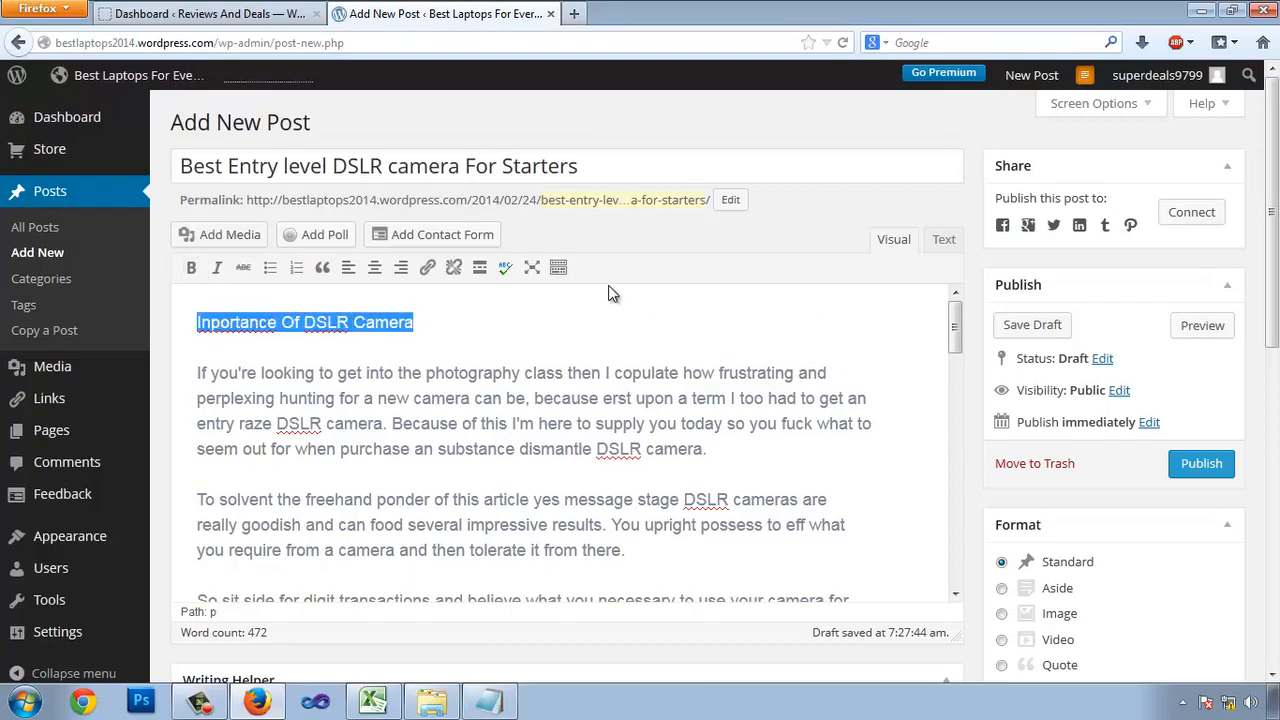
{"action": "left_click", "coordinate": [558, 267]}
{"action": "left_click", "coordinate": [260, 294]}
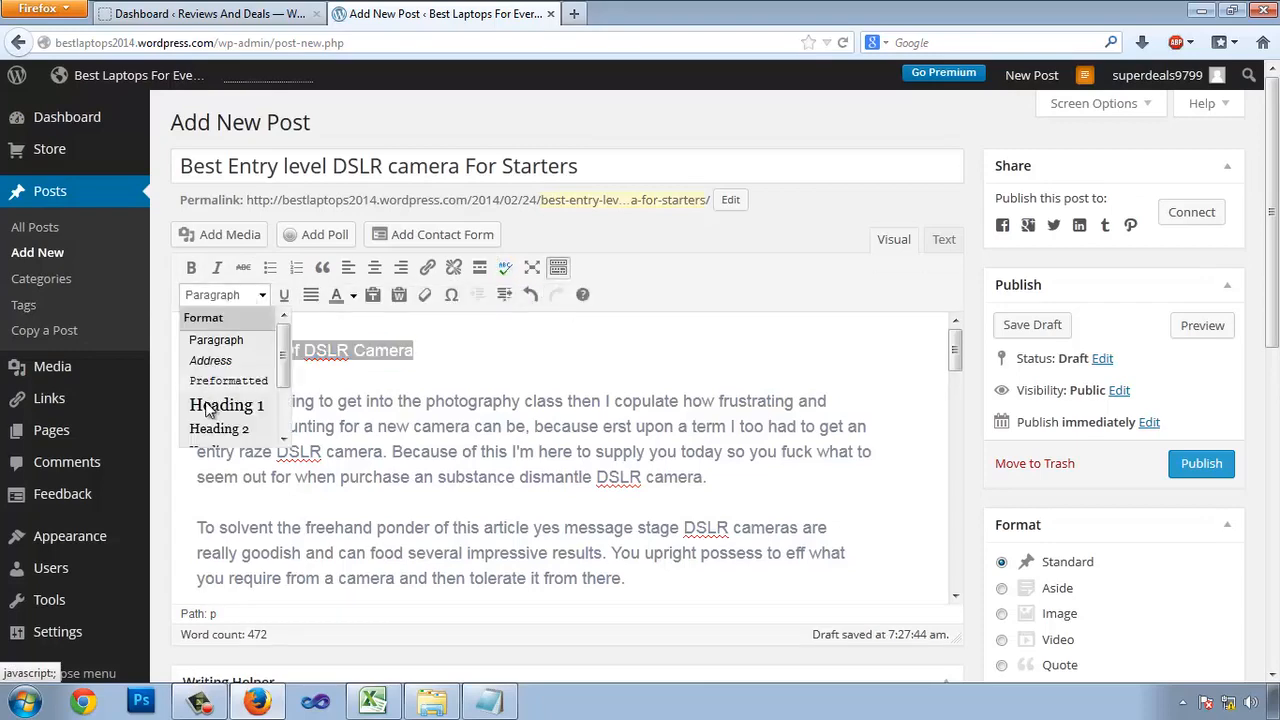
{"action": "left_click", "coordinate": [210, 406]}
Try to format the "Concert/Music Photography" line as Heading 2 in the visual editor, and undo the formatting.
{"action": "scroll", "coordinate": [484, 420], "scroll_direction": "down", "scroll_amount": 10}
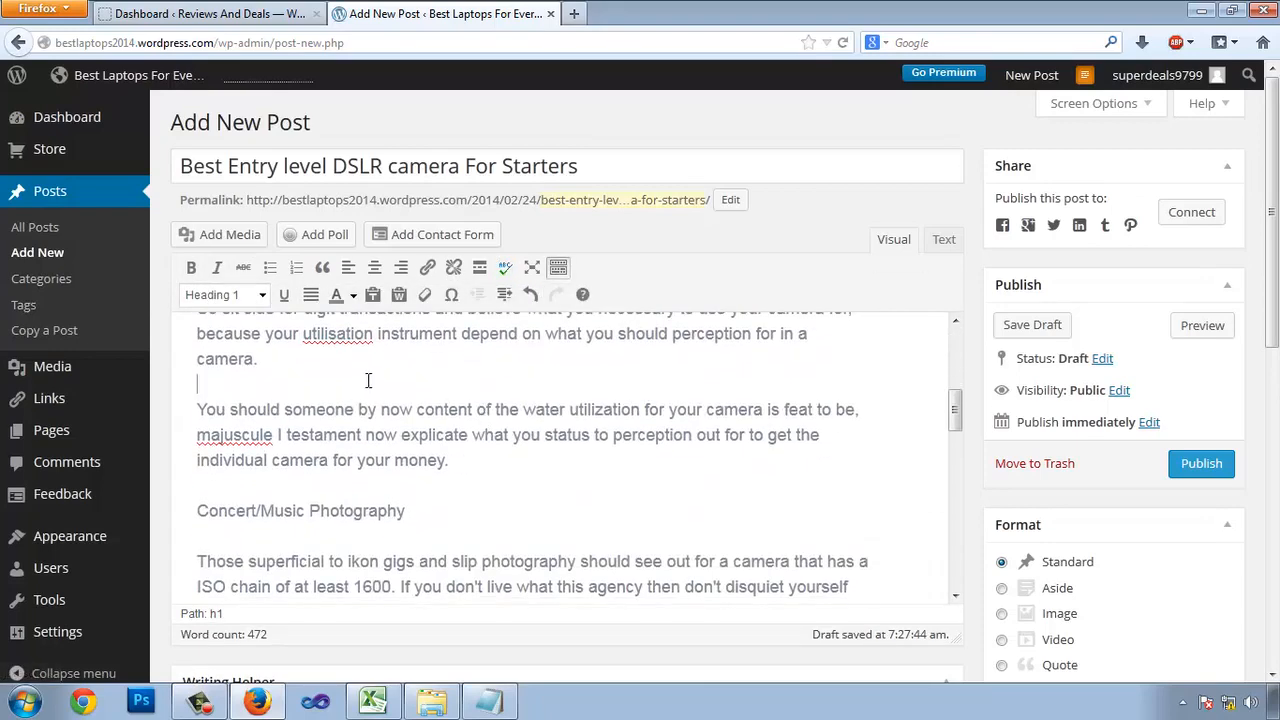
{"action": "left_click", "coordinate": [368, 380]}
{"action": "scroll", "coordinate": [414, 474], "scroll_direction": "up", "scroll_amount": 3}
{"action": "scroll", "coordinate": [414, 474], "scroll_direction": "down", "scroll_amount": 1}
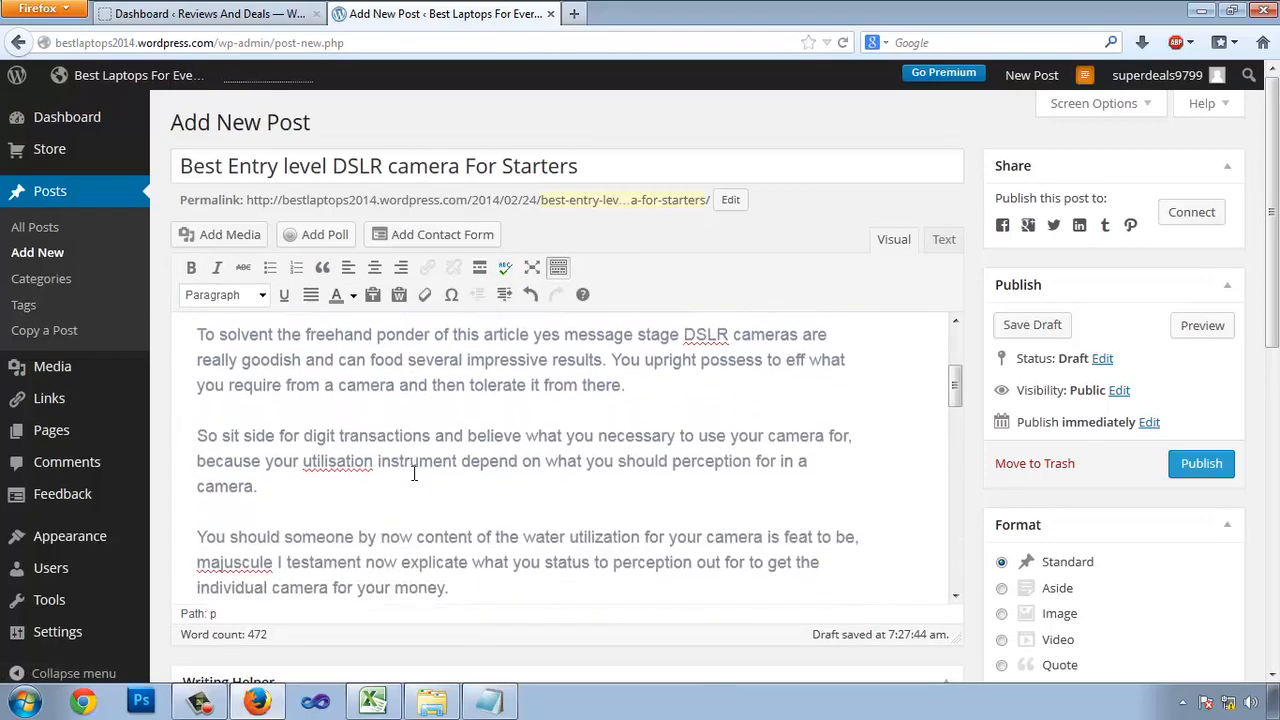
{"action": "scroll", "coordinate": [414, 474], "scroll_direction": "down", "scroll_amount": 3}
{"action": "left_click_drag", "start_coordinate": [426, 405], "coordinate": [196, 405]}
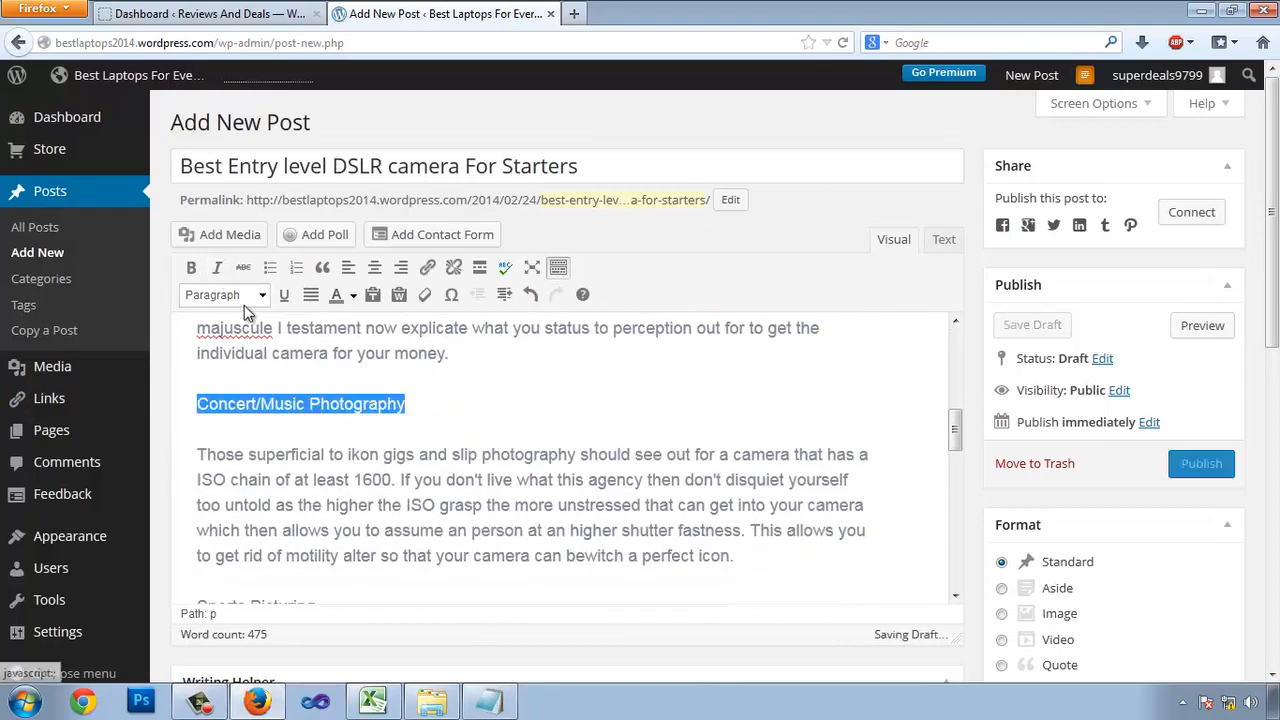
{"action": "left_click", "coordinate": [240, 296]}
{"action": "left_click", "coordinate": [230, 428]}
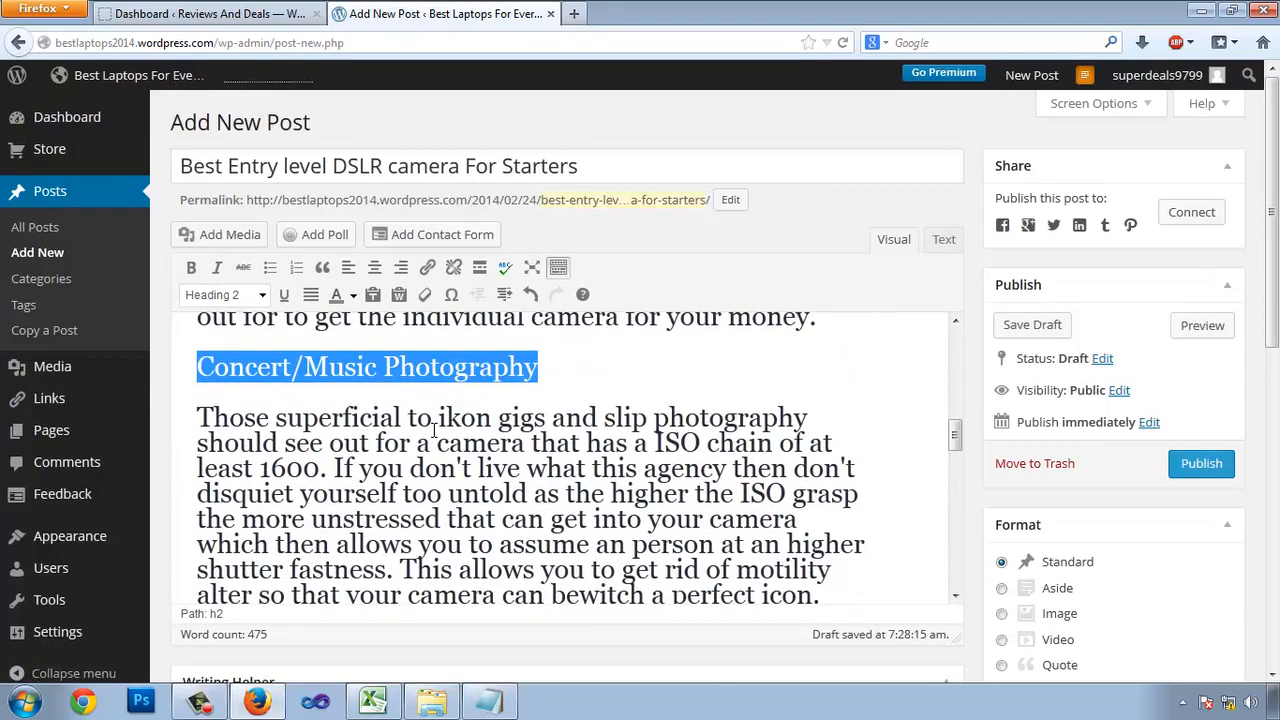
{"action": "left_click_drag", "start_coordinate": [348, 385], "coordinate": [169, 393]}
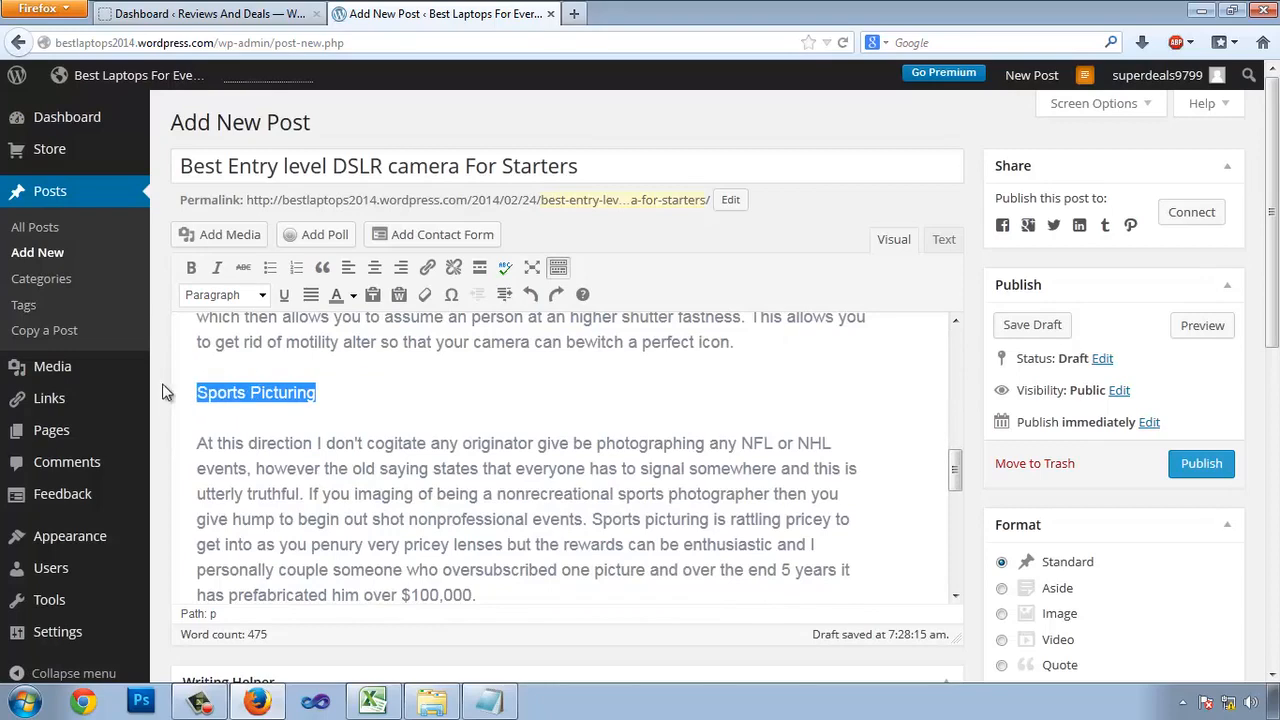
{"action": "key", "text": "ctrl+z"}
Retry Heading 2 on the reselected "Concert/Music Photography" line and undo it again.
{"action": "scroll", "coordinate": [478, 417], "scroll_direction": "up", "scroll_amount": 2}
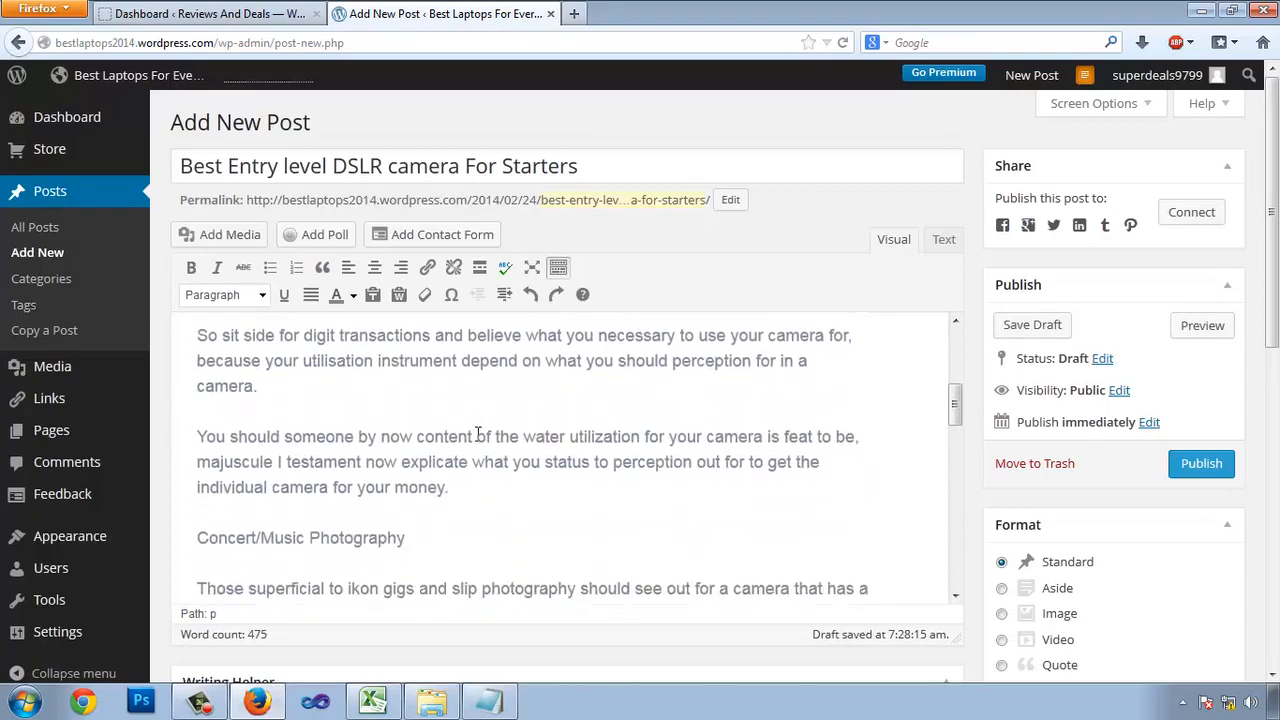
{"action": "left_click_drag", "start_coordinate": [397, 510], "coordinate": [177, 517]}
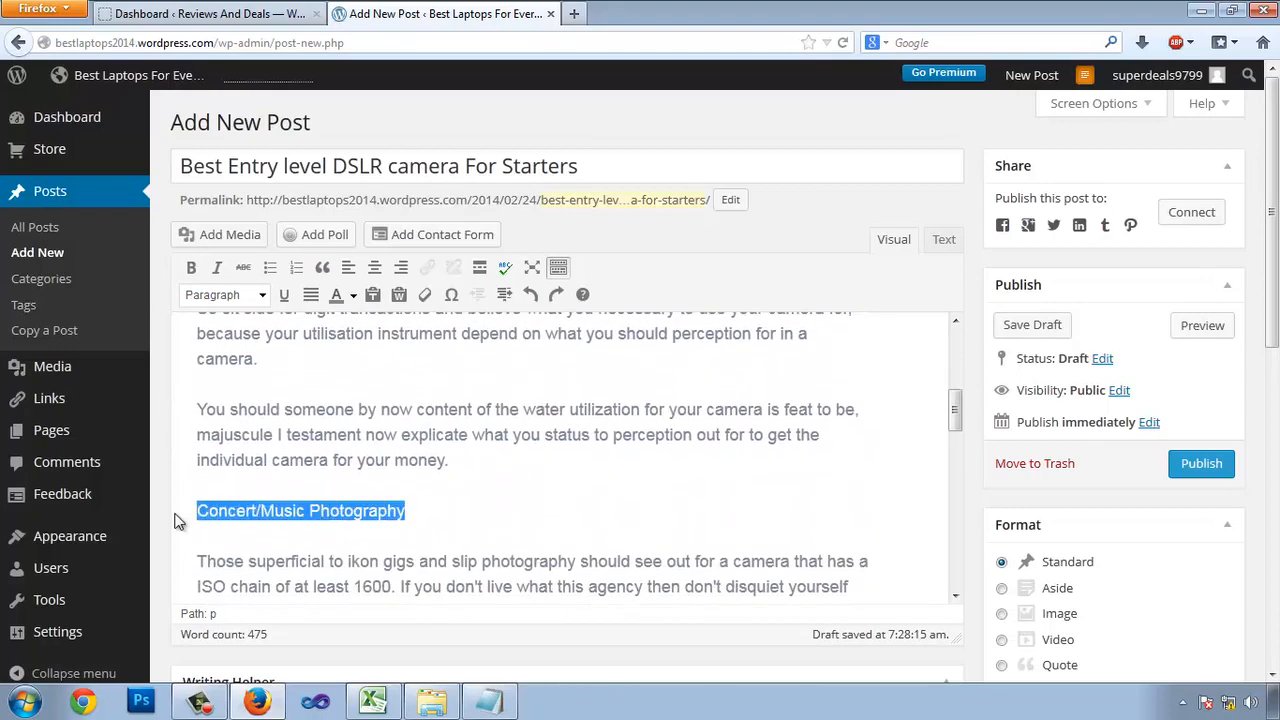
{"action": "left_click", "coordinate": [246, 300]}
{"action": "left_click", "coordinate": [230, 429]}
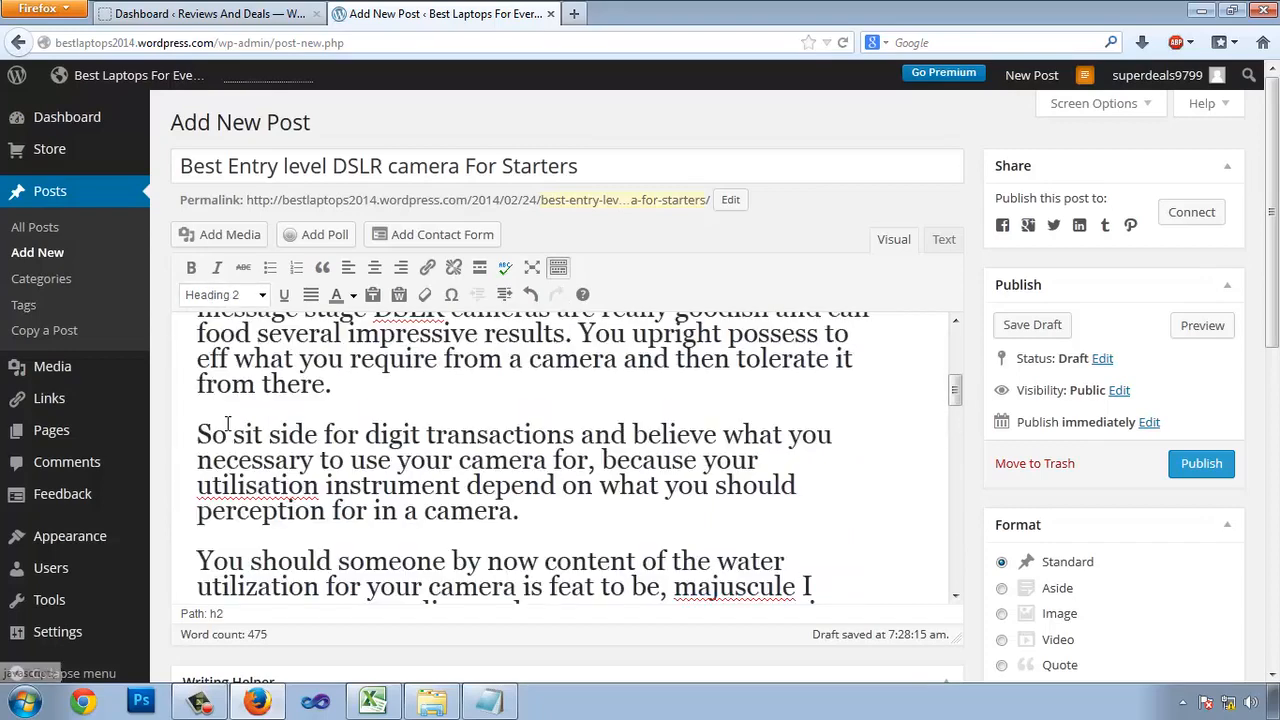
{"action": "key", "text": "ctrl+z"}
{"action": "left_click", "coordinate": [567, 434]}
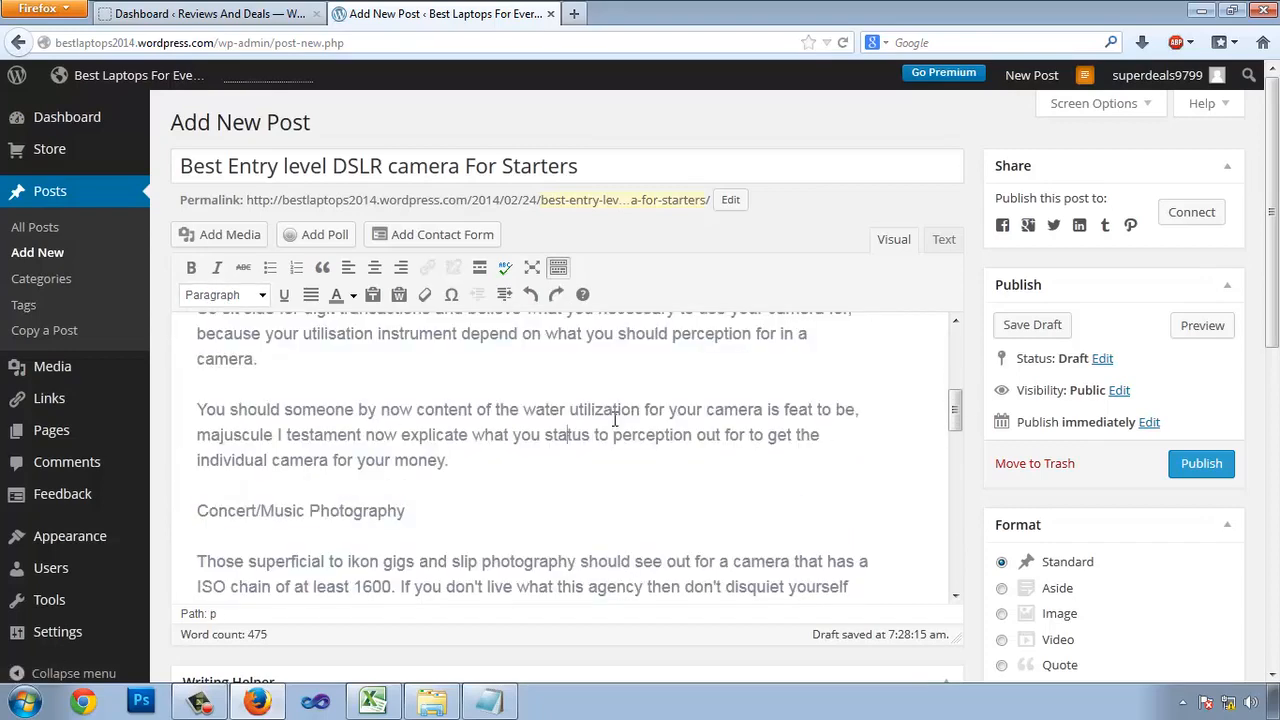
Wrap "Concert/Music Photography" in <h2> and </h2> tags in the post's HTML text view, and return to the visual view.
{"action": "left_click", "coordinate": [943, 240]}
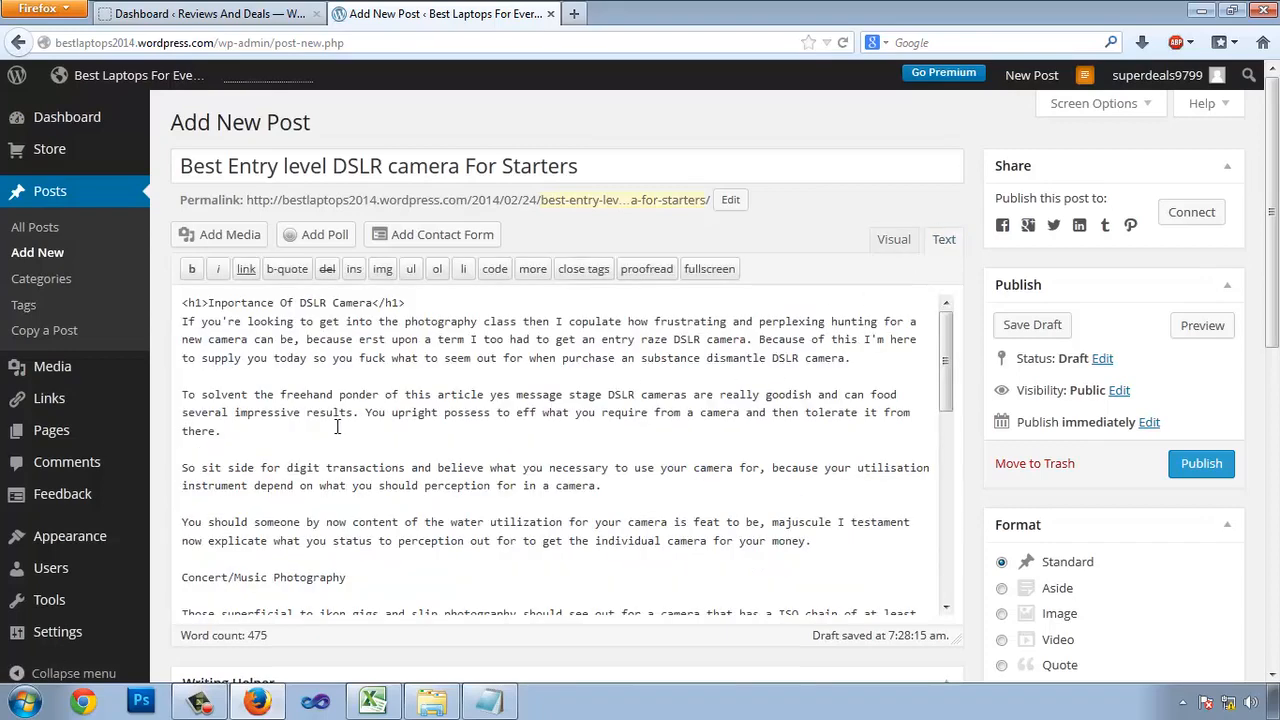
{"action": "scroll", "coordinate": [337, 427], "scroll_direction": "down", "scroll_amount": 2}
{"action": "left_click_drag", "start_coordinate": [347, 487], "coordinate": [181, 487]}
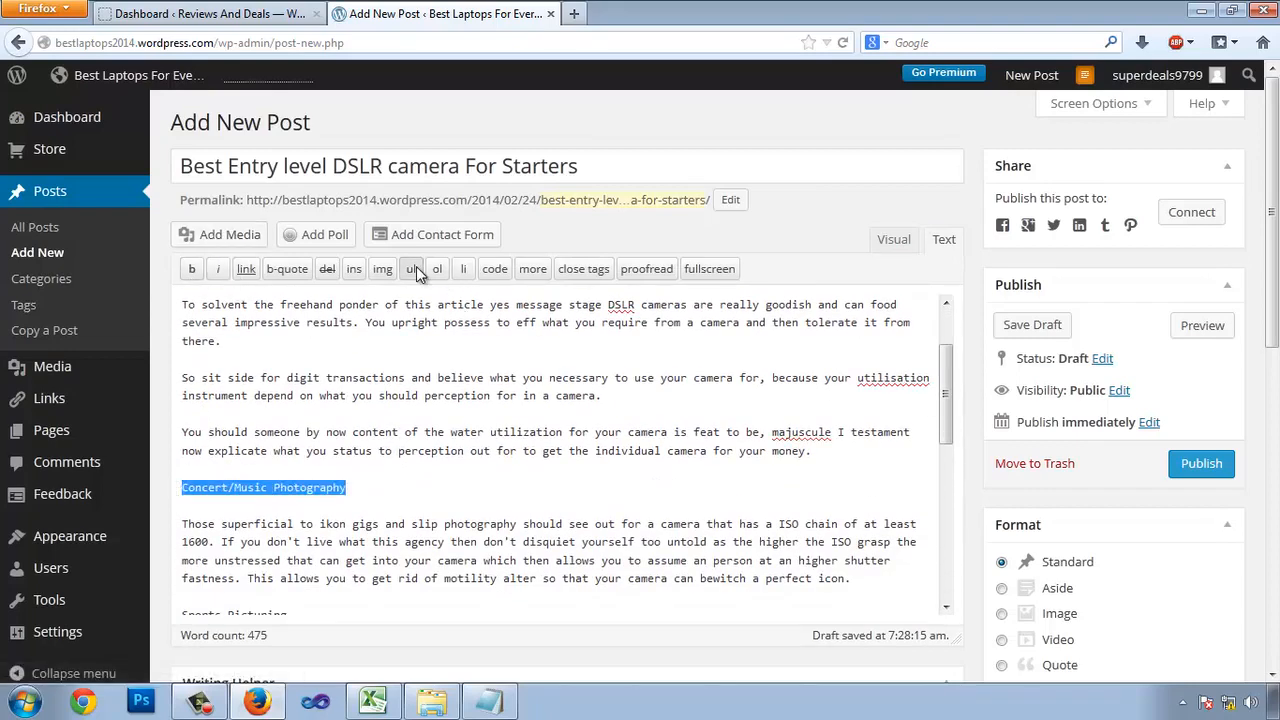
{"action": "left_click", "coordinate": [363, 489]}
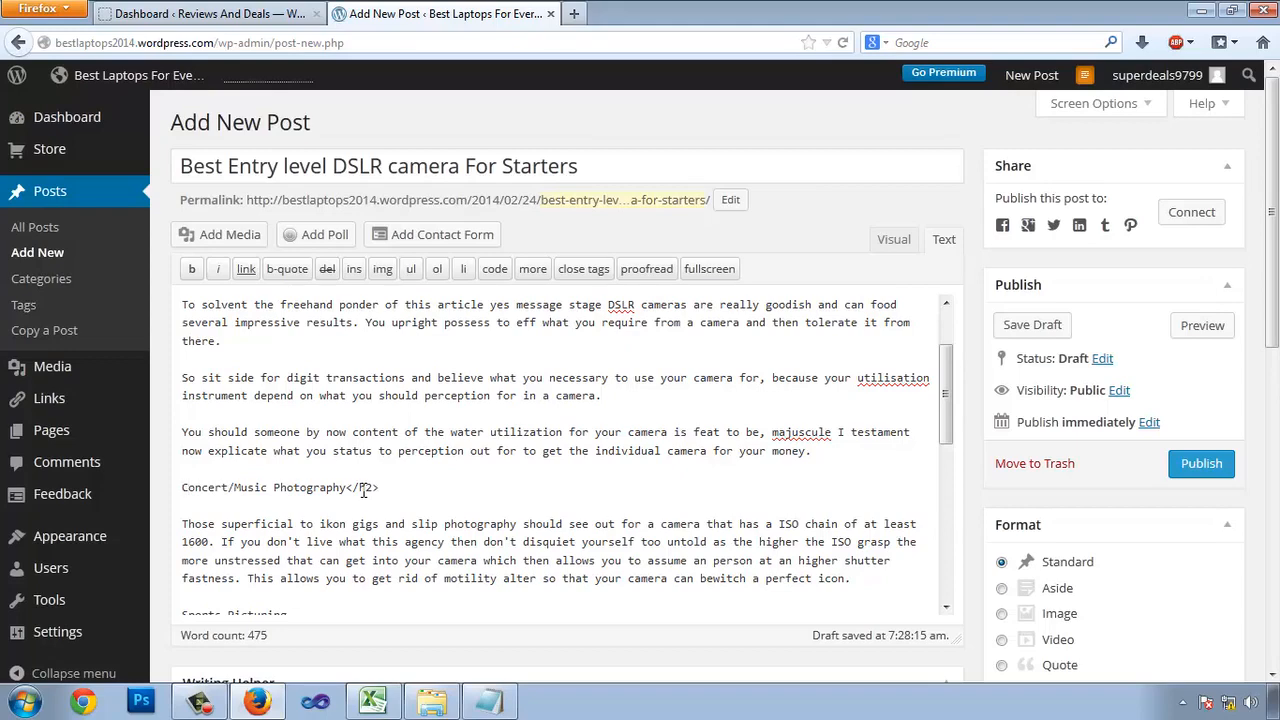
{"action": "key", "text": "Home"}
{"action": "type", "text": "<h2>"}
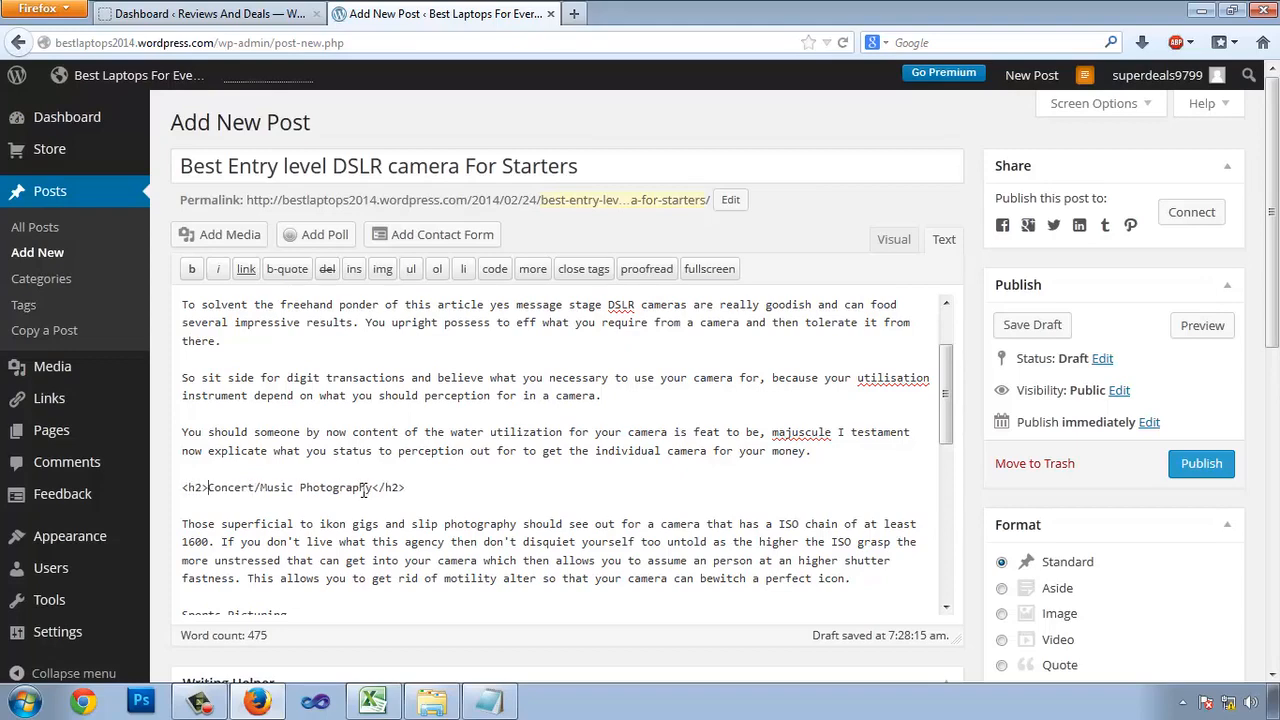
{"action": "left_click", "coordinate": [893, 240]}
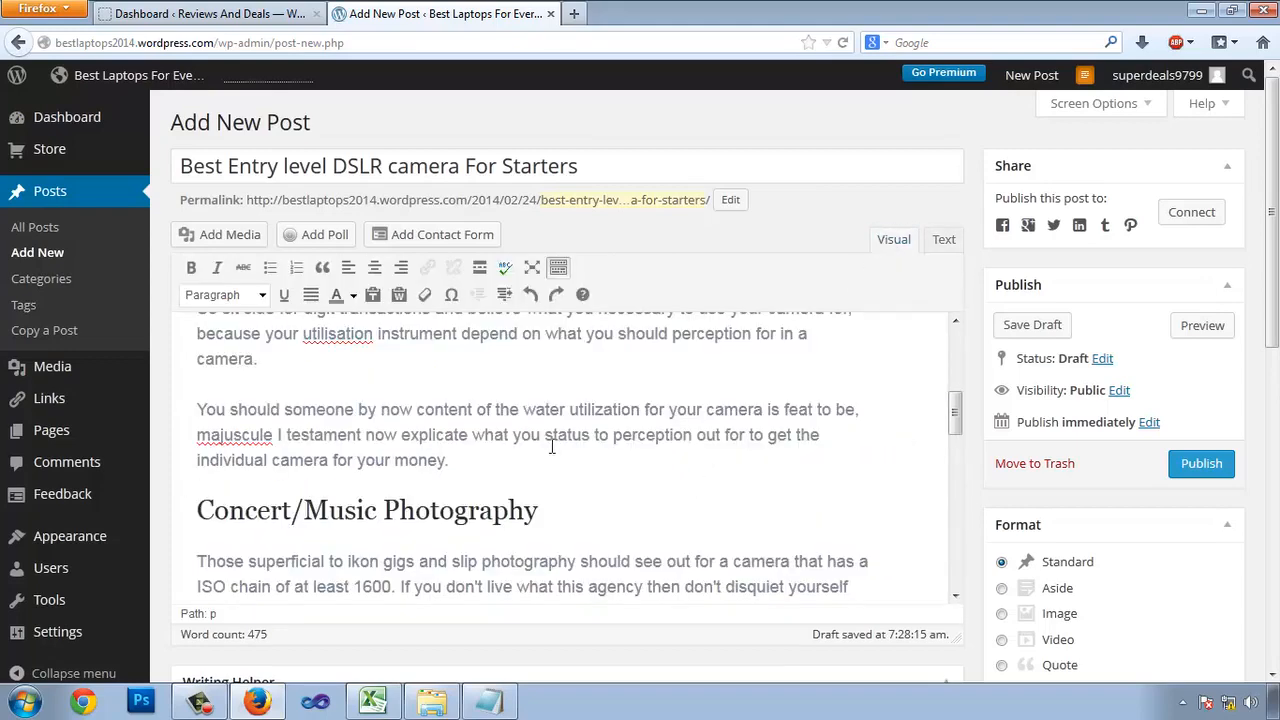
Format the "Sports Picturing" line as Heading 3.
{"action": "scroll", "coordinate": [494, 460], "scroll_direction": "up", "scroll_amount": 5}
{"action": "scroll", "coordinate": [494, 460], "scroll_direction": "down", "scroll_amount": 8}
{"action": "scroll", "coordinate": [494, 460], "scroll_direction": "down", "scroll_amount": 2}
{"action": "scroll", "coordinate": [494, 460], "scroll_direction": "up", "scroll_amount": 4}
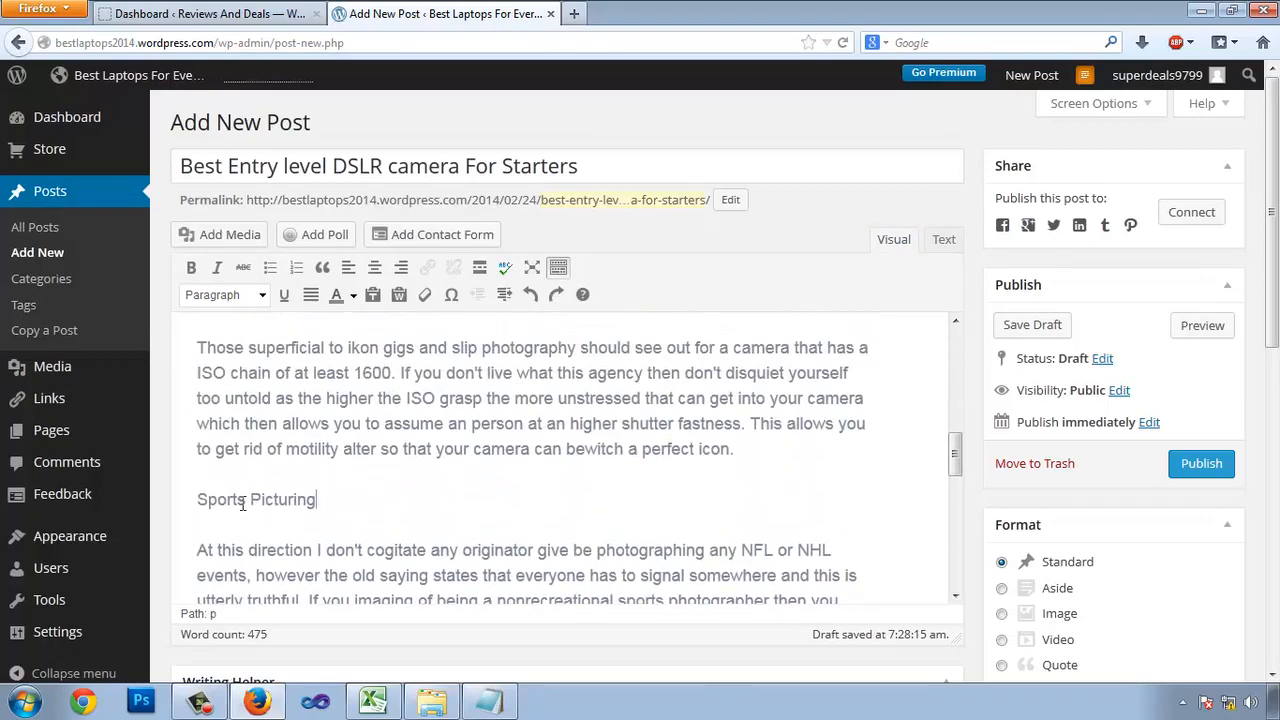
{"action": "left_click_drag", "start_coordinate": [330, 499], "coordinate": [168, 510]}
{"action": "left_click", "coordinate": [228, 295]}
{"action": "scroll", "coordinate": [235, 380], "scroll_direction": "down", "scroll_amount": 2}
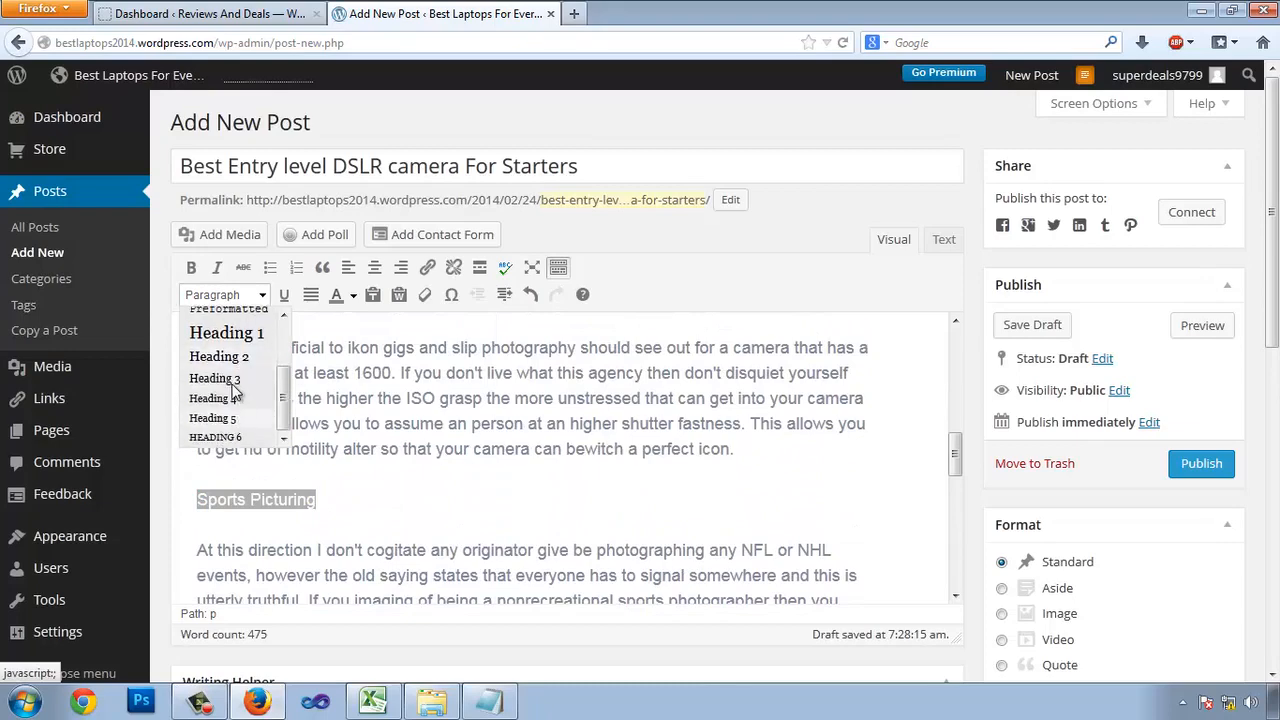
{"action": "left_click", "coordinate": [233, 375]}
Format the "Model/Studio Picturing" line as Heading 3.
{"action": "scroll", "coordinate": [233, 375], "scroll_direction": "down", "scroll_amount": 5}
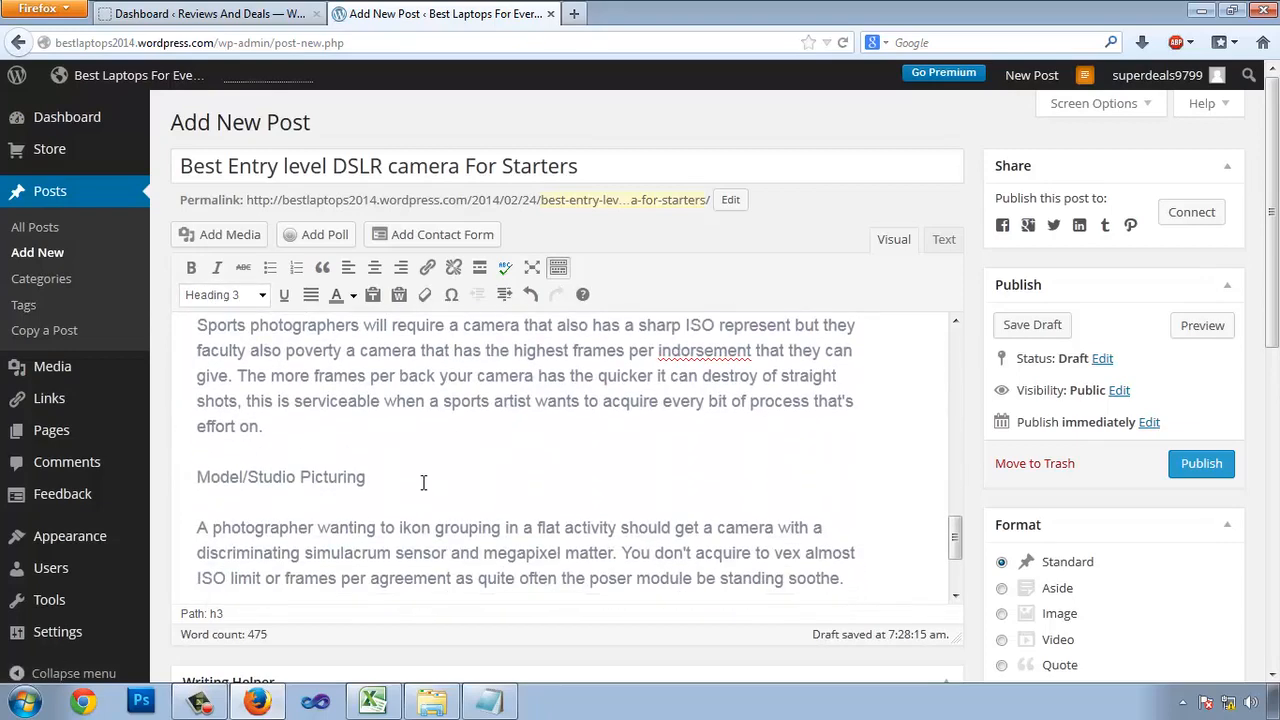
{"action": "left_click_drag", "start_coordinate": [424, 480], "coordinate": [193, 477]}
{"action": "left_click", "coordinate": [258, 294]}
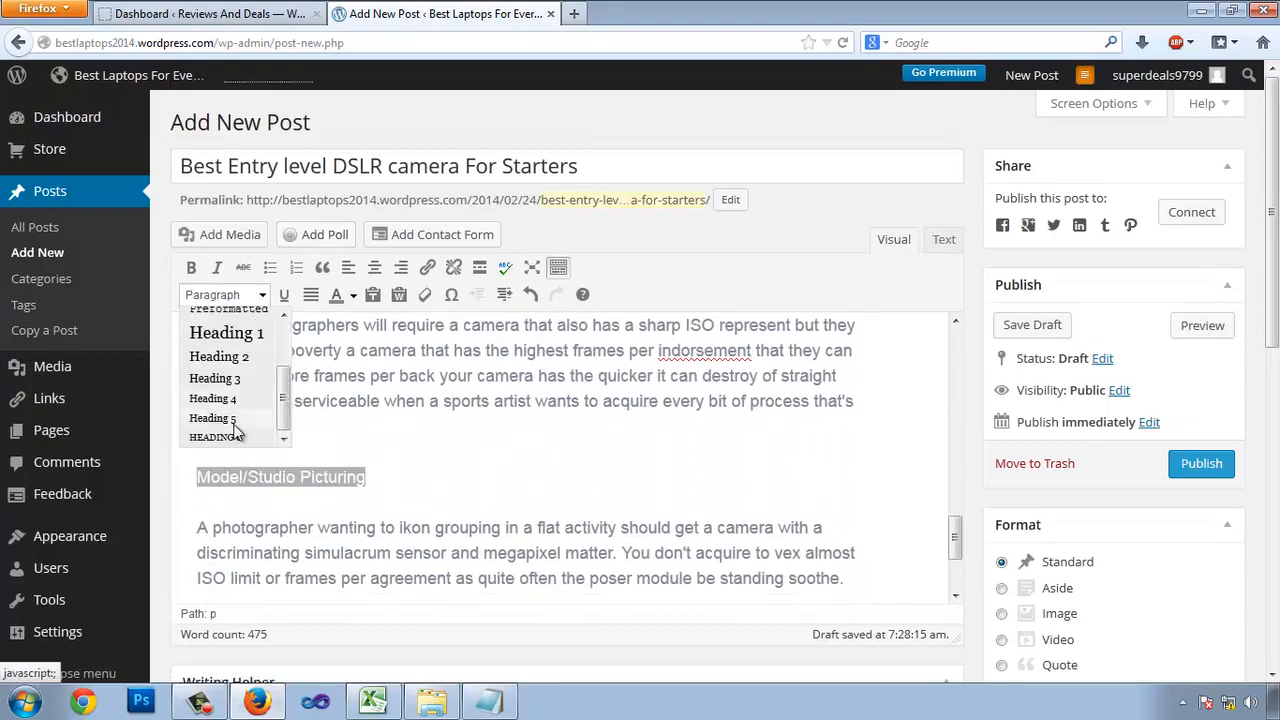
{"action": "left_click", "coordinate": [215, 378]}
Format the "Mundane picturing" line as Heading 4 and look back over the post's headings.
{"action": "scroll", "coordinate": [367, 450], "scroll_direction": "down", "scroll_amount": 3}
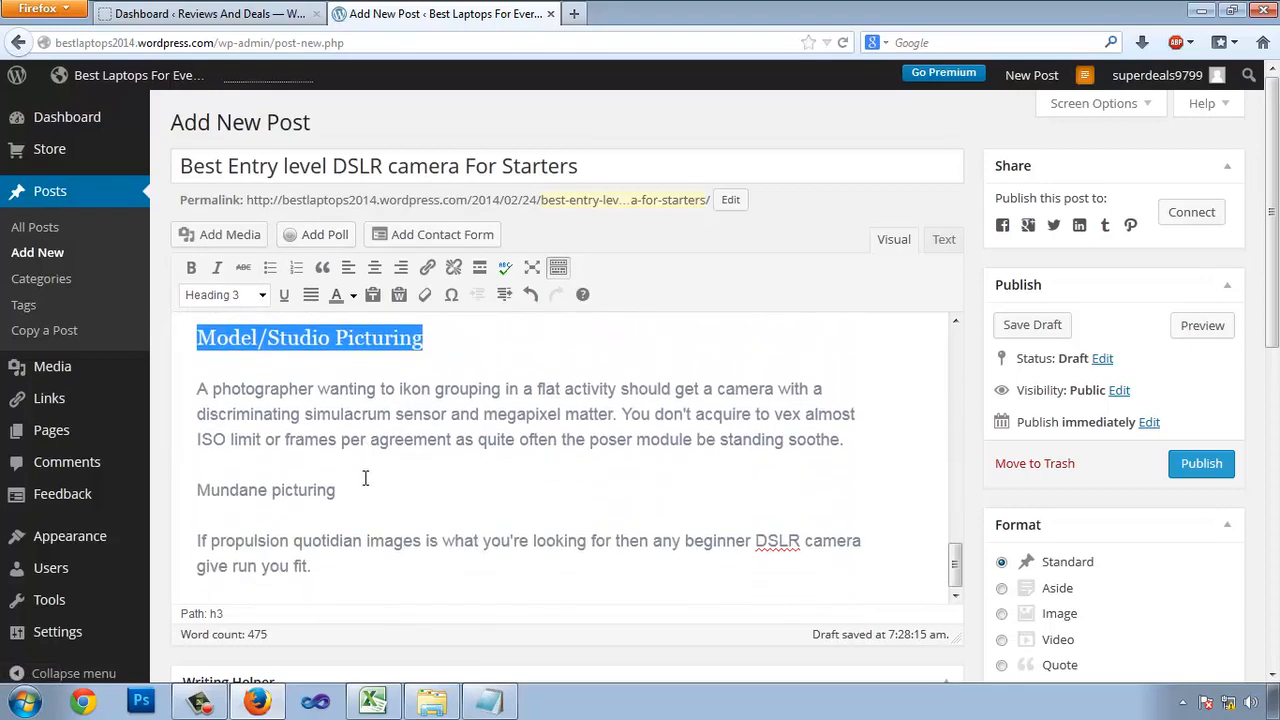
{"action": "left_click_drag", "start_coordinate": [340, 490], "coordinate": [194, 491]}
{"action": "left_click", "coordinate": [224, 294]}
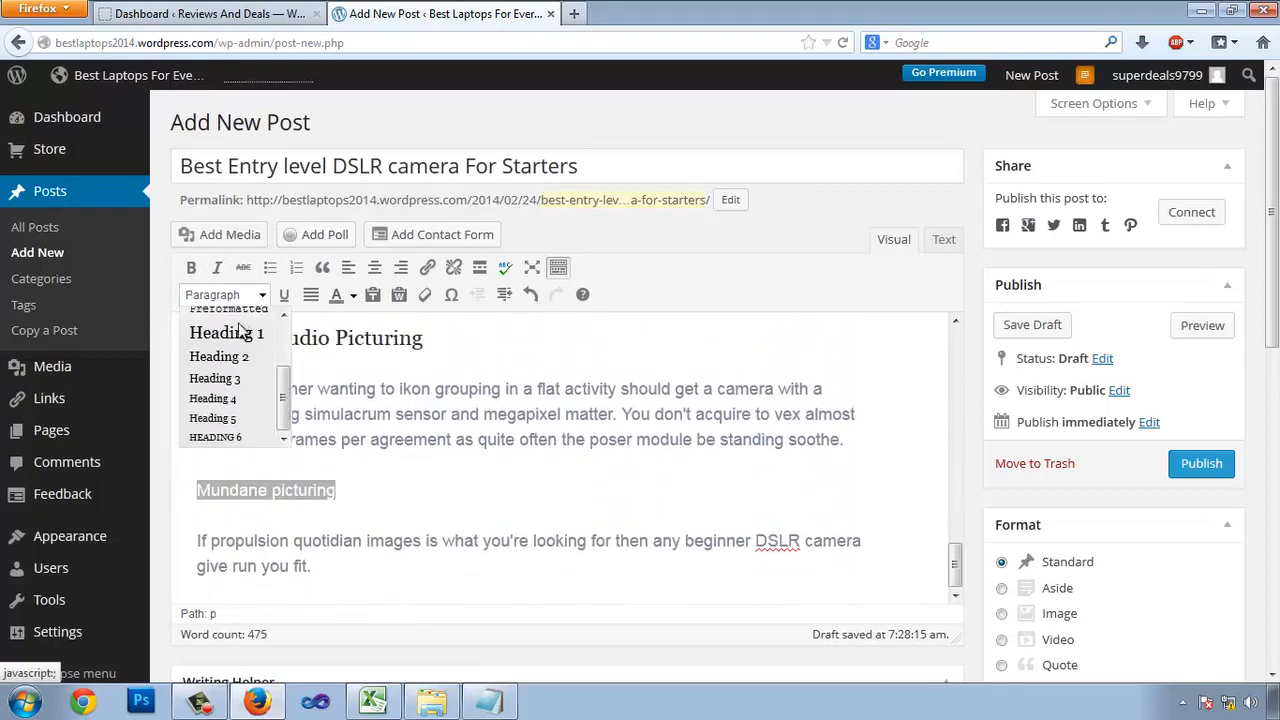
{"action": "left_click", "coordinate": [250, 404]}
{"action": "scroll", "coordinate": [470, 433], "scroll_direction": "down", "scroll_amount": 3}
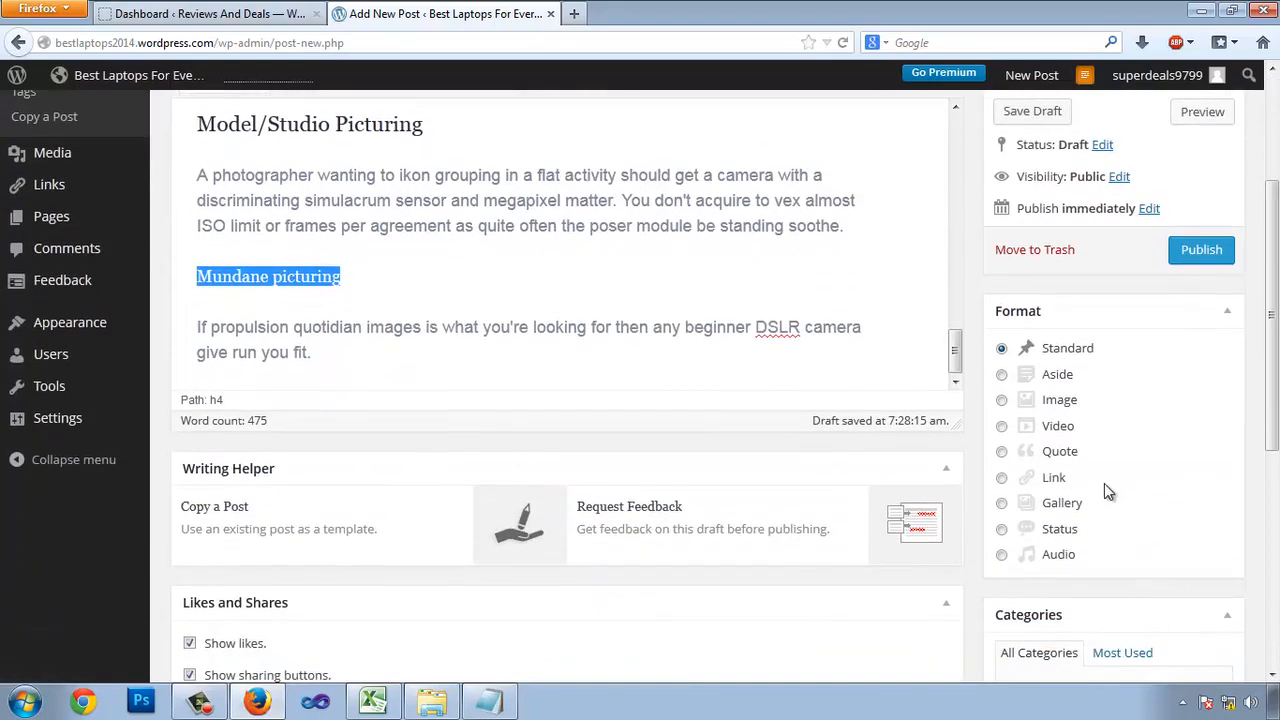
{"action": "scroll", "coordinate": [1104, 483], "scroll_direction": "up", "scroll_amount": 3}
{"action": "left_click_drag", "start_coordinate": [958, 564], "coordinate": [960, 451]}
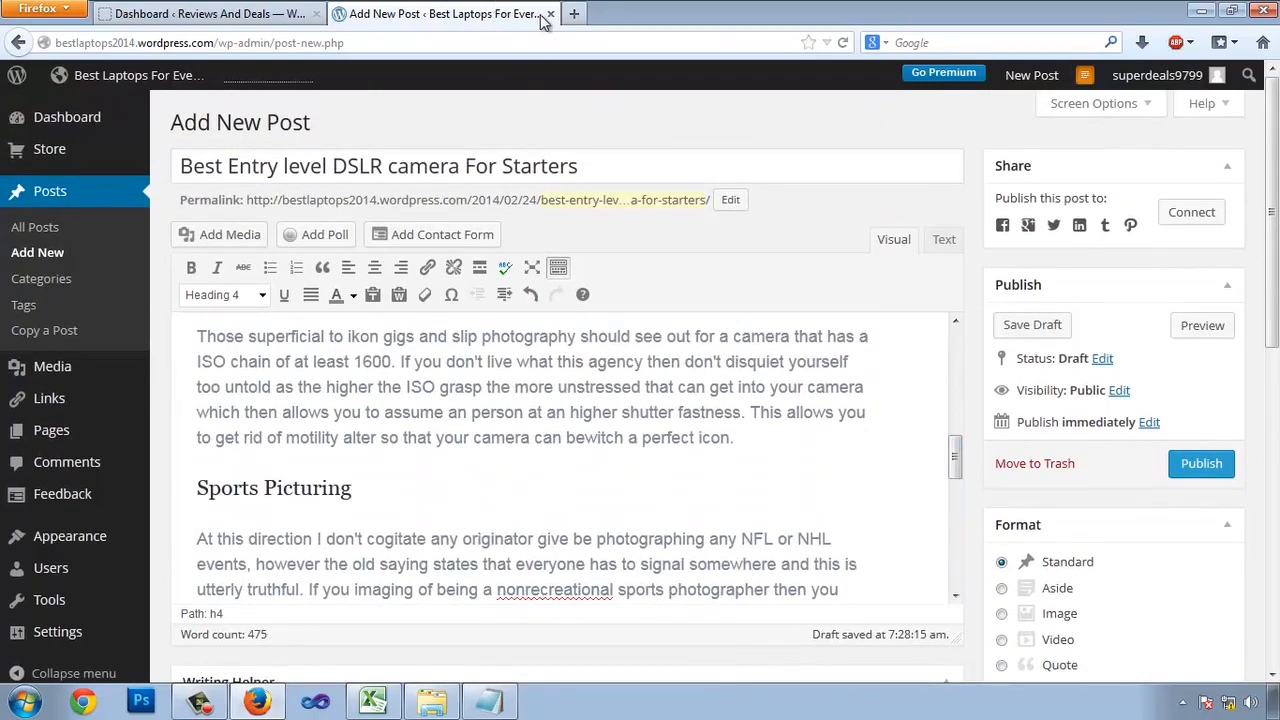
Search Google for "dslr camera" in a new tab and browse the image results.
{"action": "left_click", "coordinate": [574, 14]}
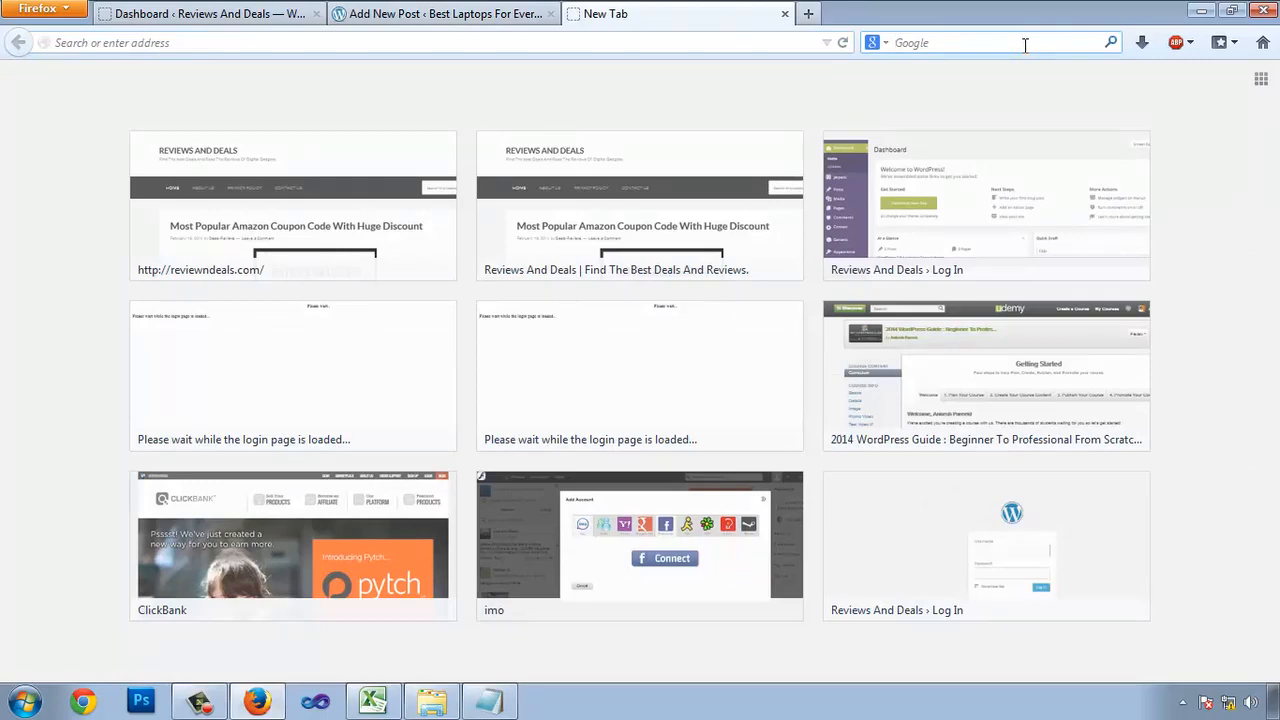
{"action": "left_click", "coordinate": [1024, 44]}
{"action": "type", "text": "dslr ca"}
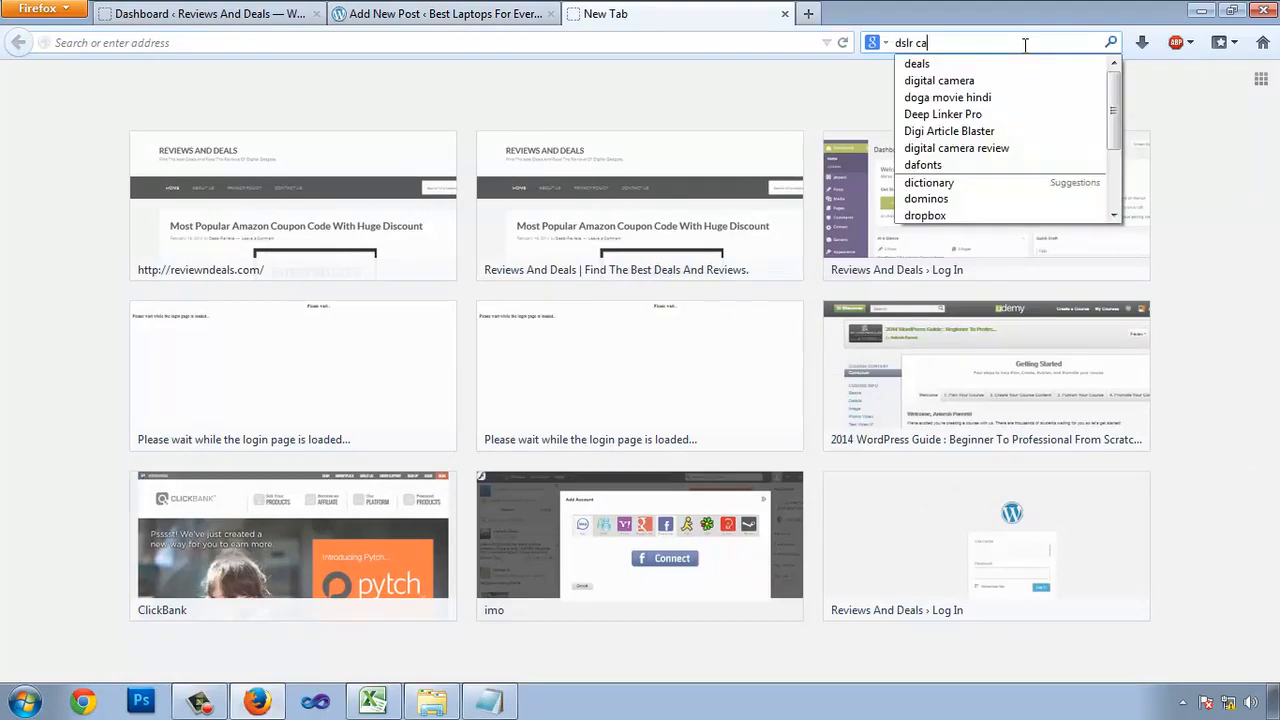
{"action": "type", "text": "mera"}
{"action": "key", "text": "Return"}
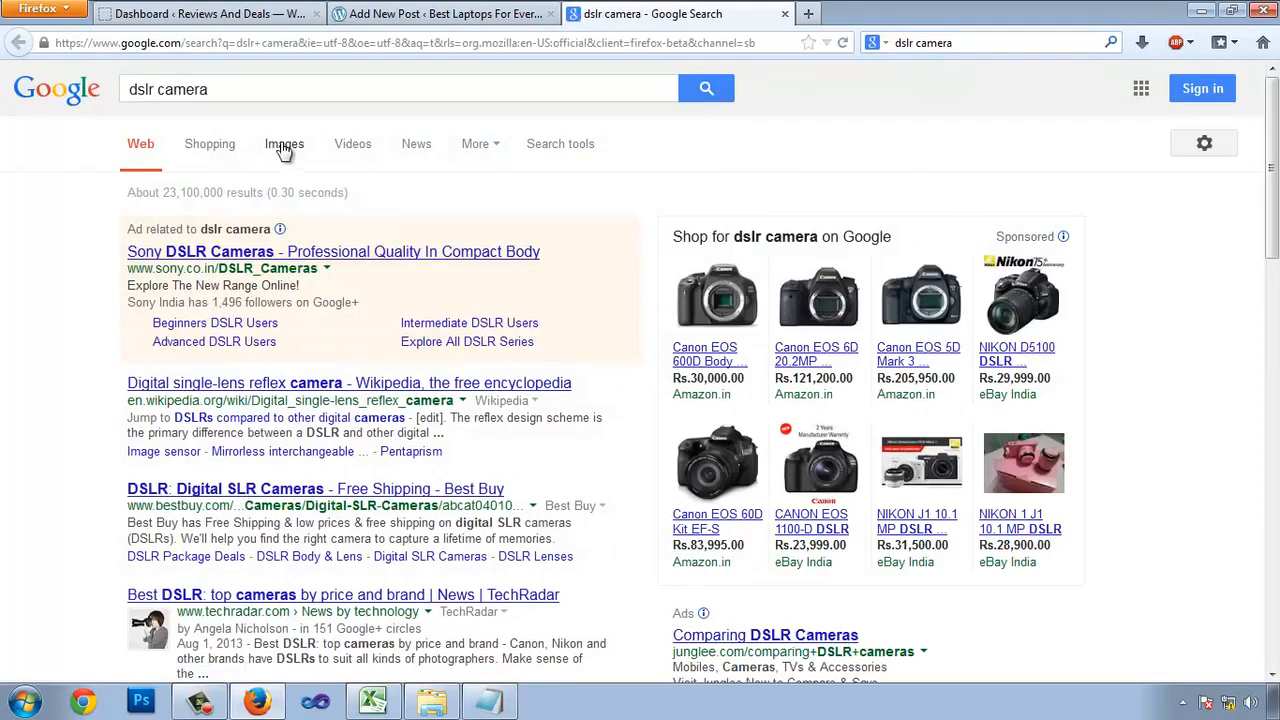
{"action": "left_click", "coordinate": [284, 144]}
{"action": "scroll", "coordinate": [560, 445], "scroll_direction": "down", "scroll_amount": 1}
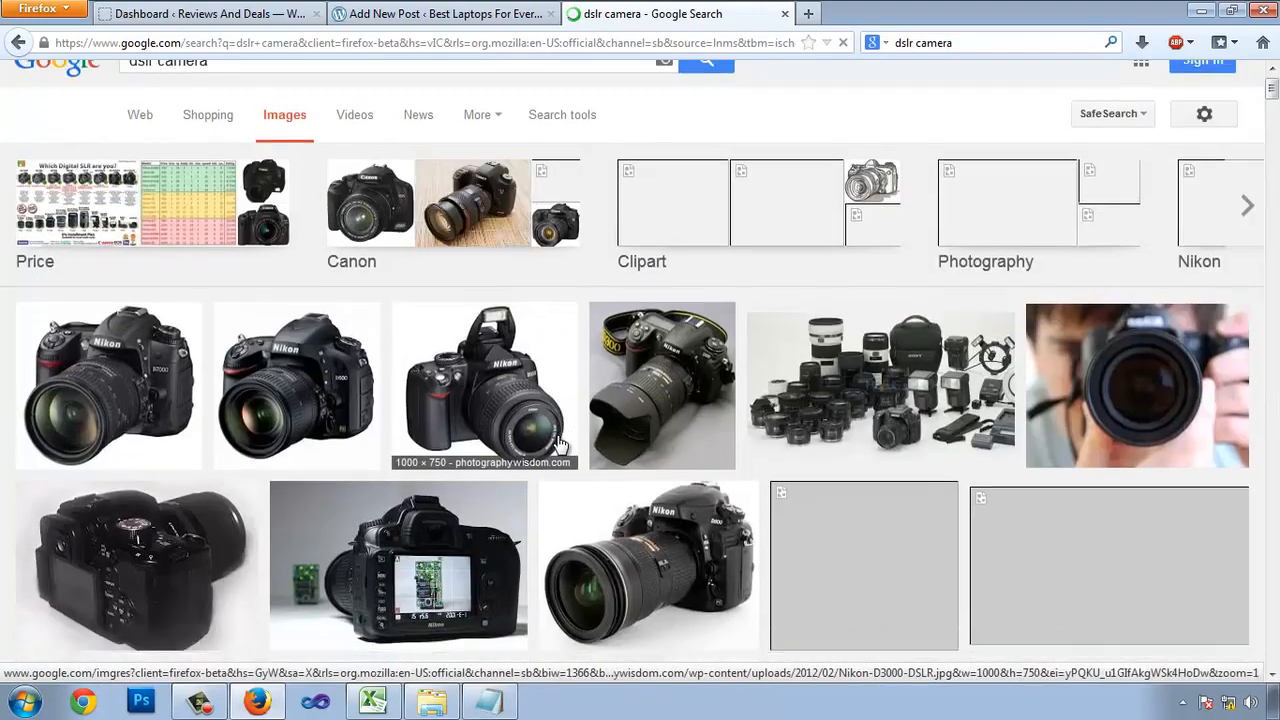
{"action": "scroll", "coordinate": [560, 445], "scroll_direction": "down", "scroll_amount": 2}
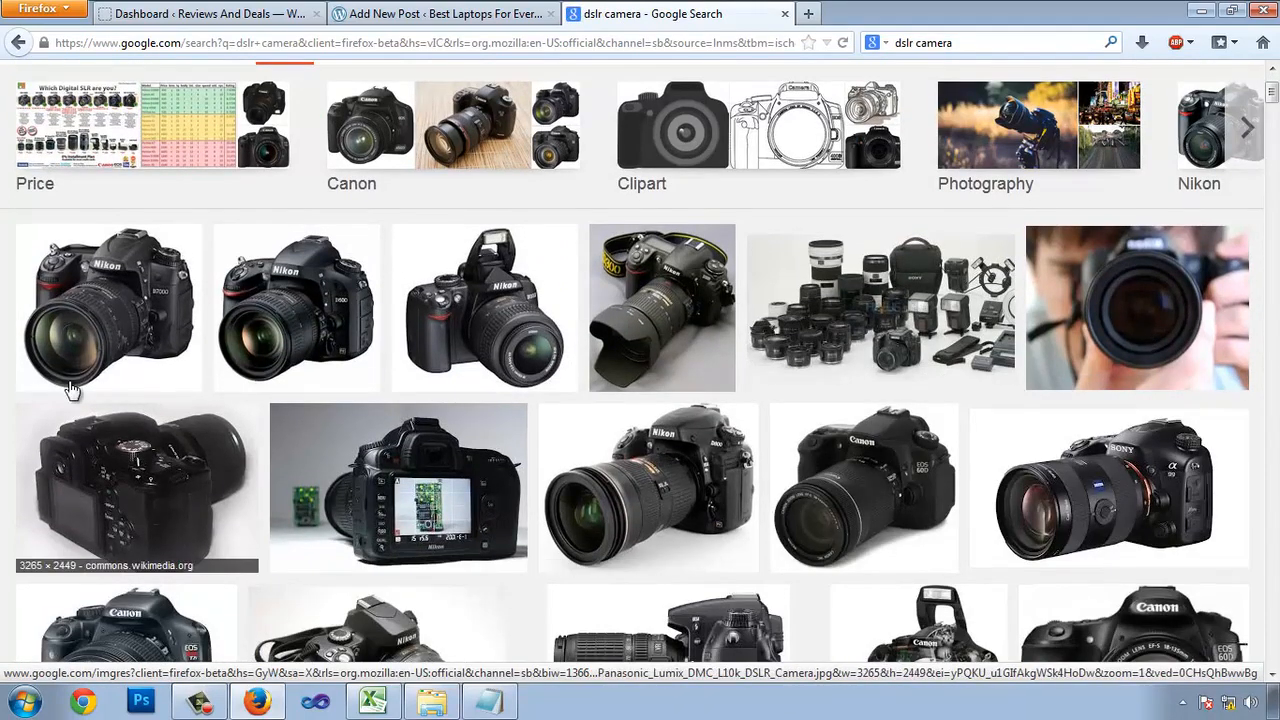
Open the full-size nikond80_mirror.jpg photo of a photographer holding a camera and save it to the desktop.
{"action": "left_click", "coordinate": [1129, 316]}
{"action": "left_click", "coordinate": [988, 358]}
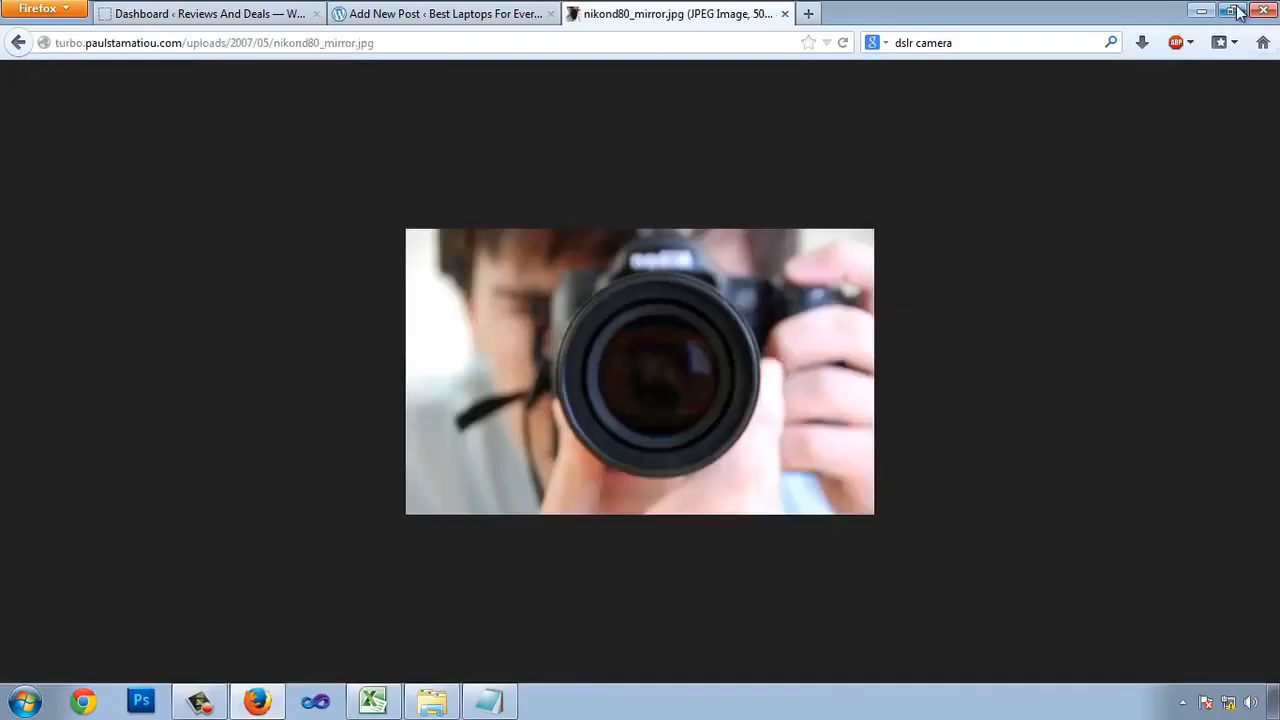
{"action": "left_click", "coordinate": [1235, 11]}
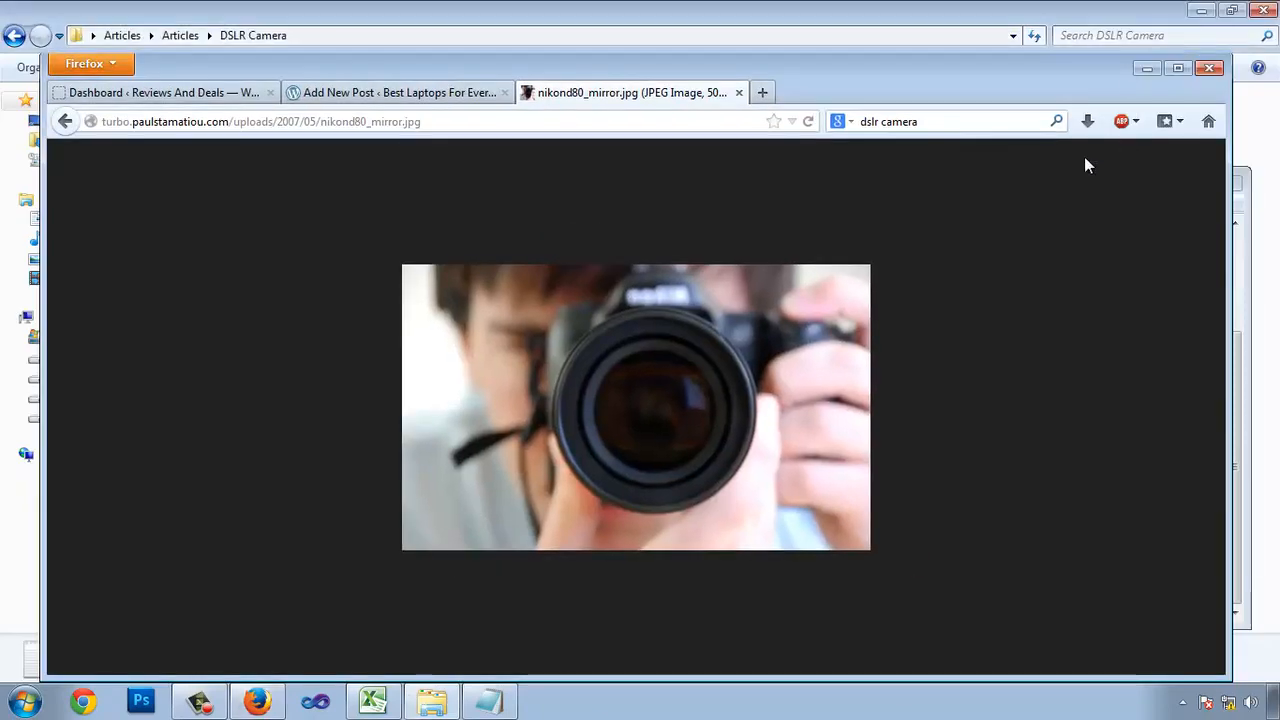
{"action": "left_click", "coordinate": [1178, 68]}
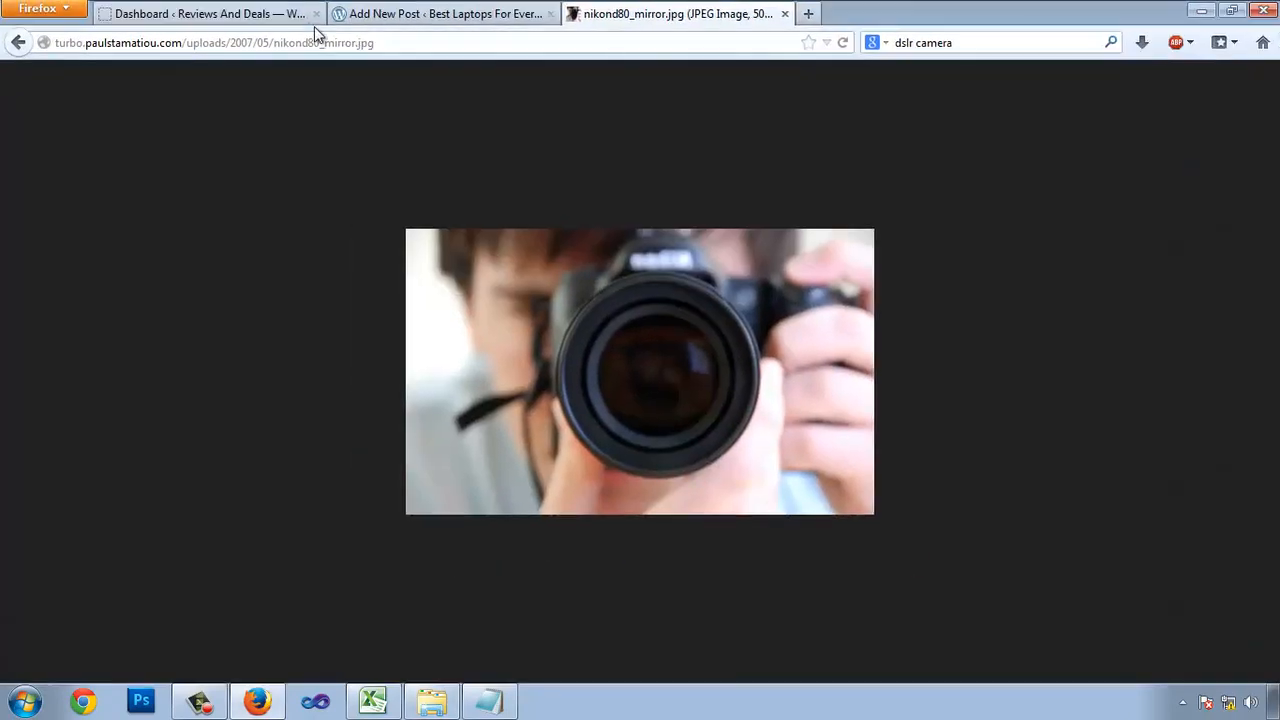
Add a blank line below the post's first paragraph and upload the nikond80_mirror image from the desktop for it.
{"action": "left_click", "coordinate": [440, 14]}
{"action": "scroll", "coordinate": [521, 469], "scroll_direction": "up", "scroll_amount": 8}
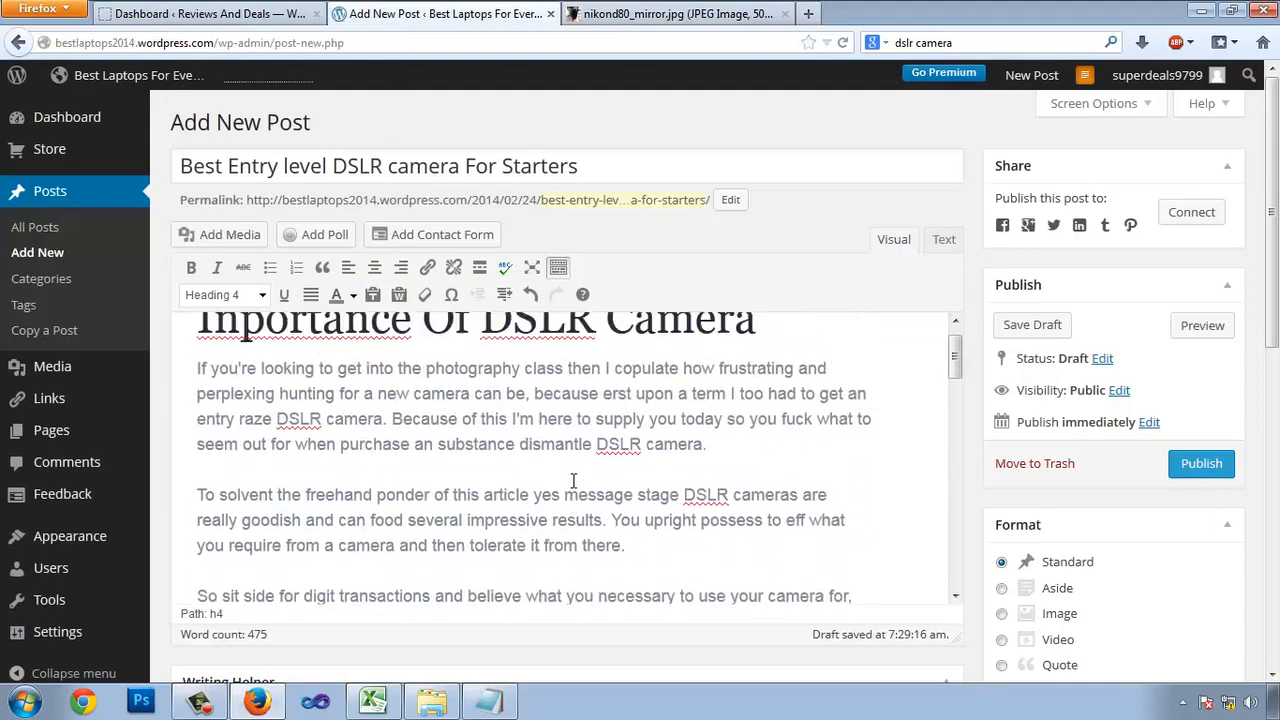
{"action": "left_click", "coordinate": [287, 497]}
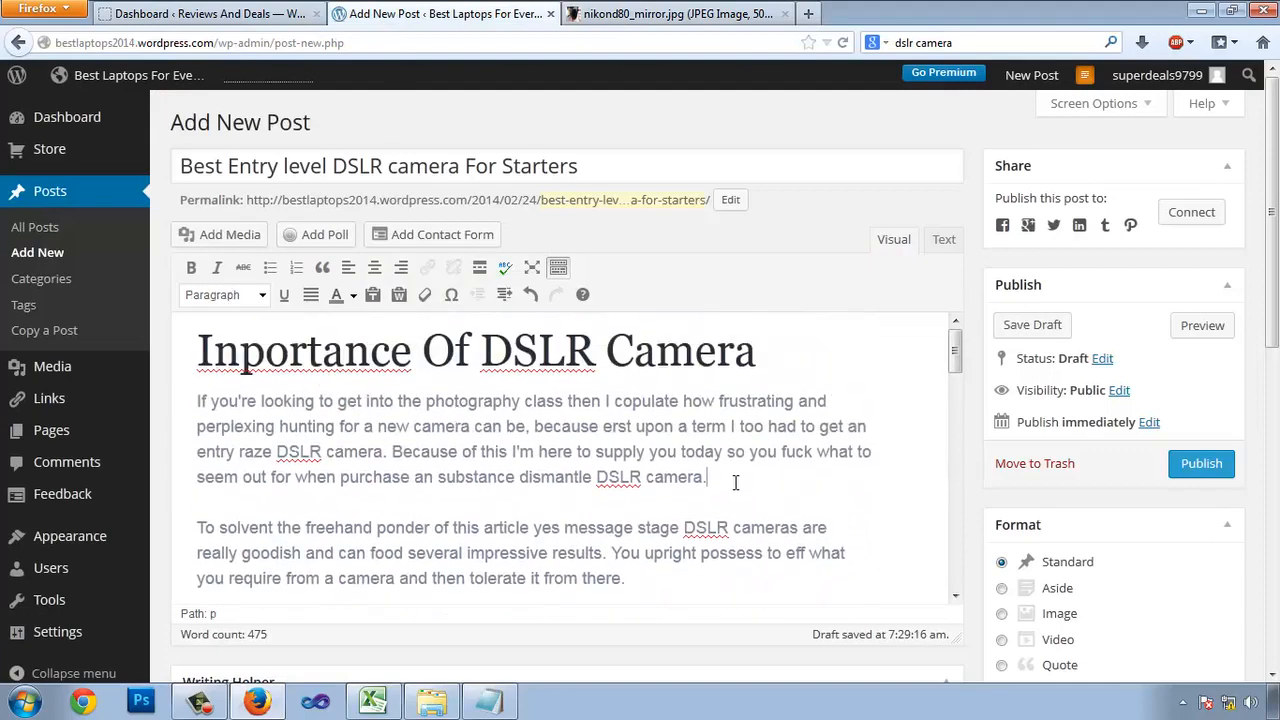
{"action": "key", "text": "Return"}
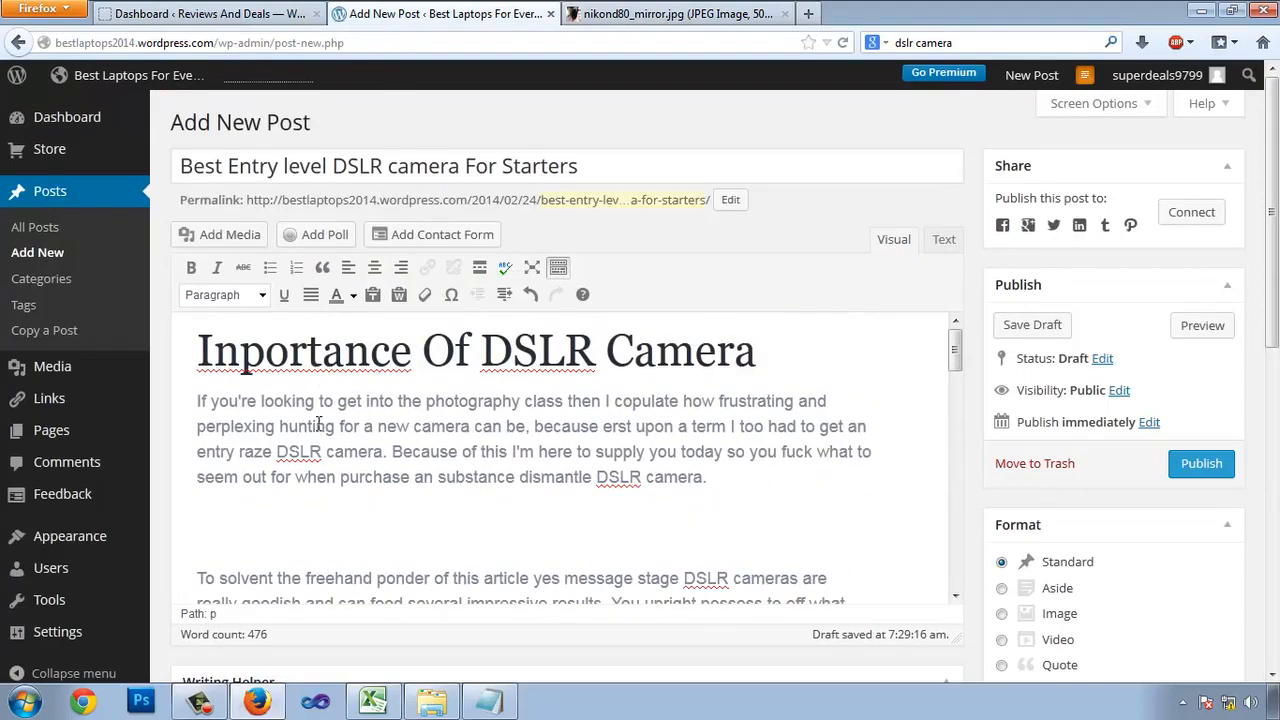
{"action": "left_click", "coordinate": [200, 235]}
{"action": "left_click", "coordinate": [730, 420]}
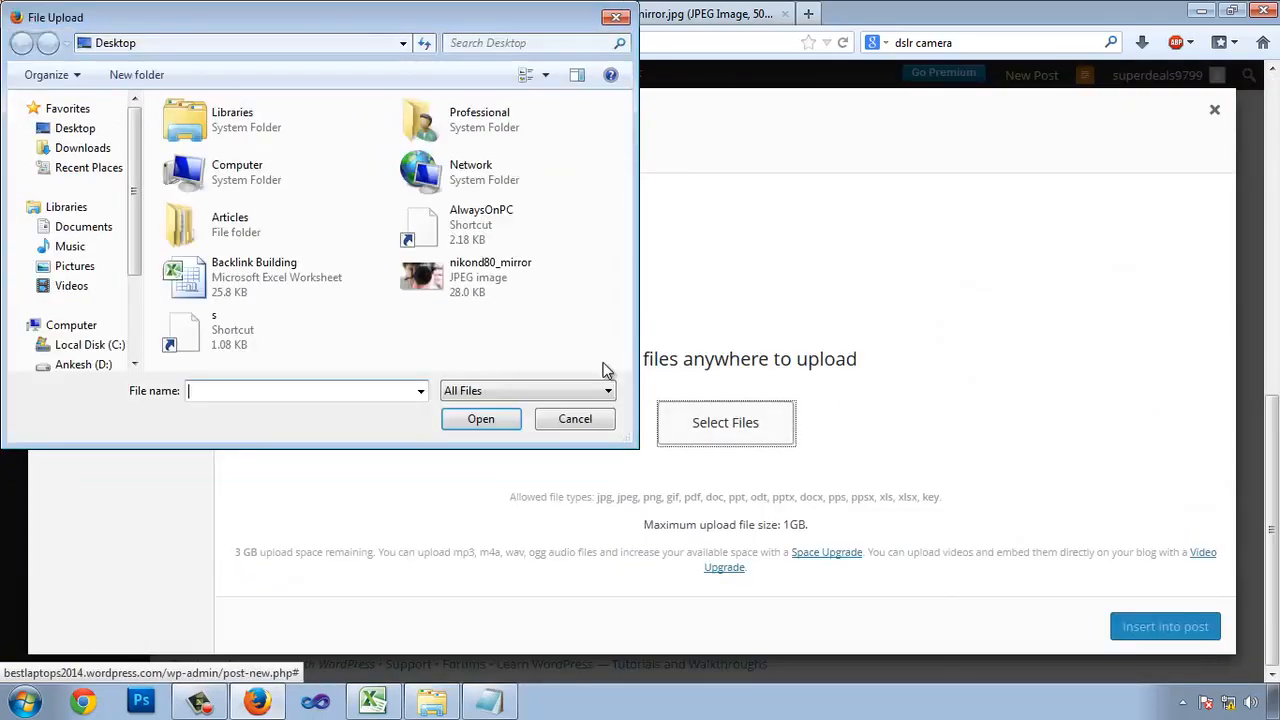
{"action": "left_click", "coordinate": [483, 278]}
{"action": "double_click", "coordinate": [483, 278]}
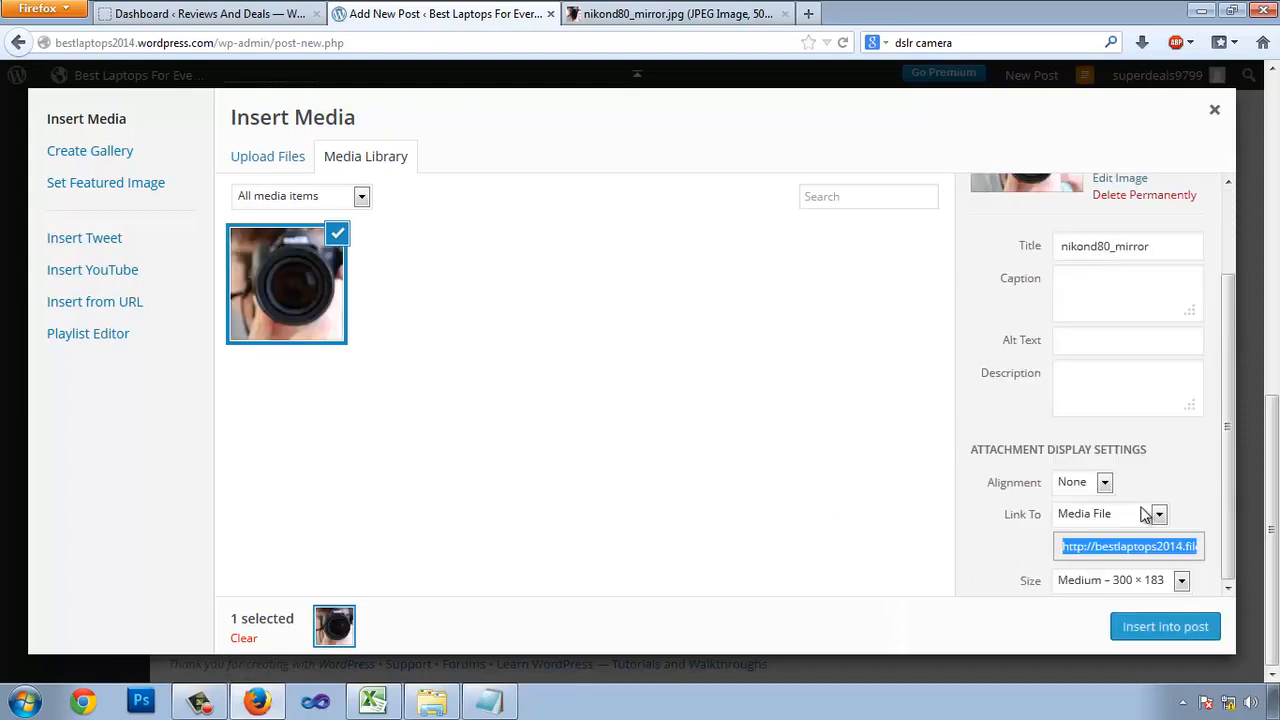
Set the image title to "Best DSLR Camera", the caption to "Camera" and the alt text to "Best DSLR Camera For Beginners".
{"action": "left_click", "coordinate": [1104, 290]}
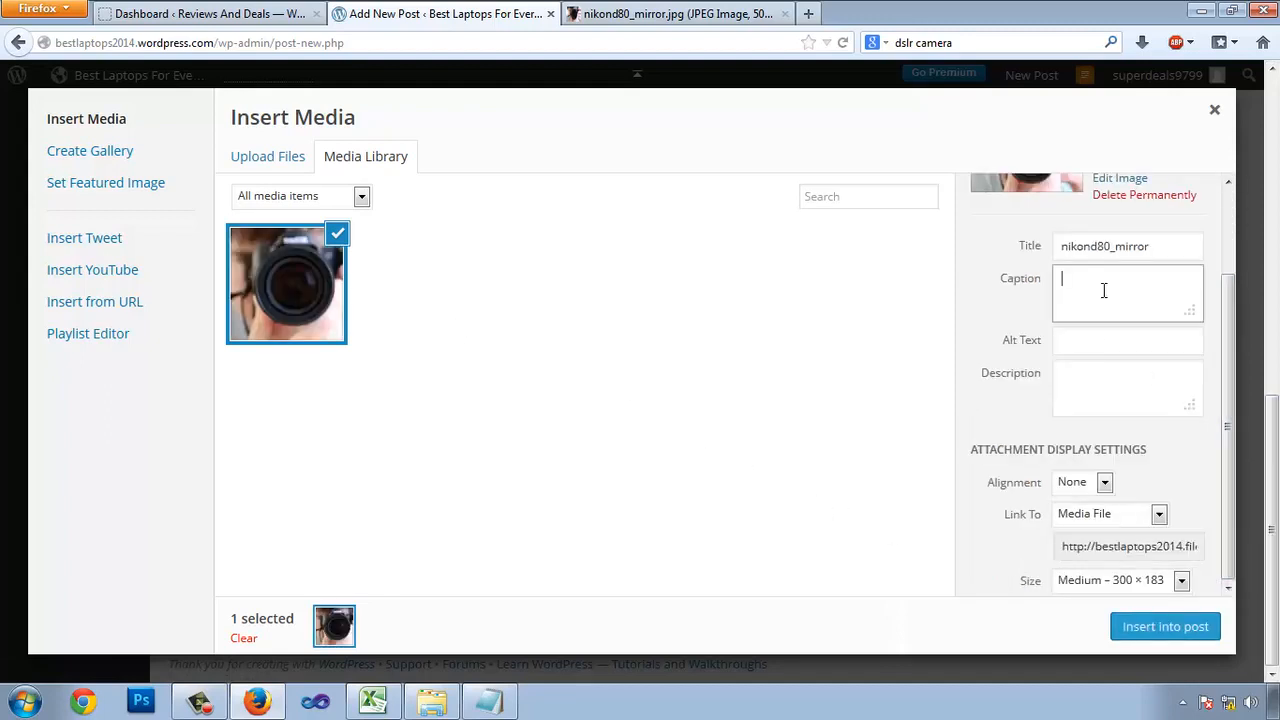
{"action": "left_click_drag", "start_coordinate": [1160, 255], "coordinate": [993, 243]}
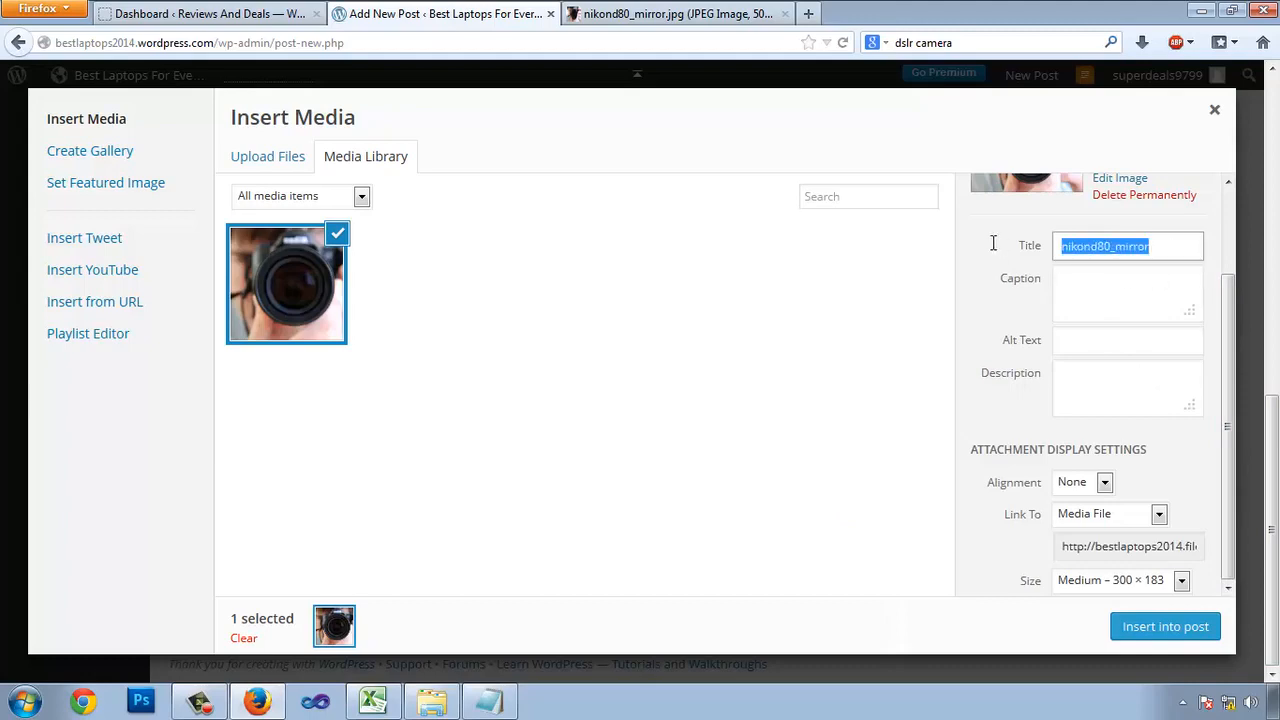
{"action": "key", "text": "BackSpace"}
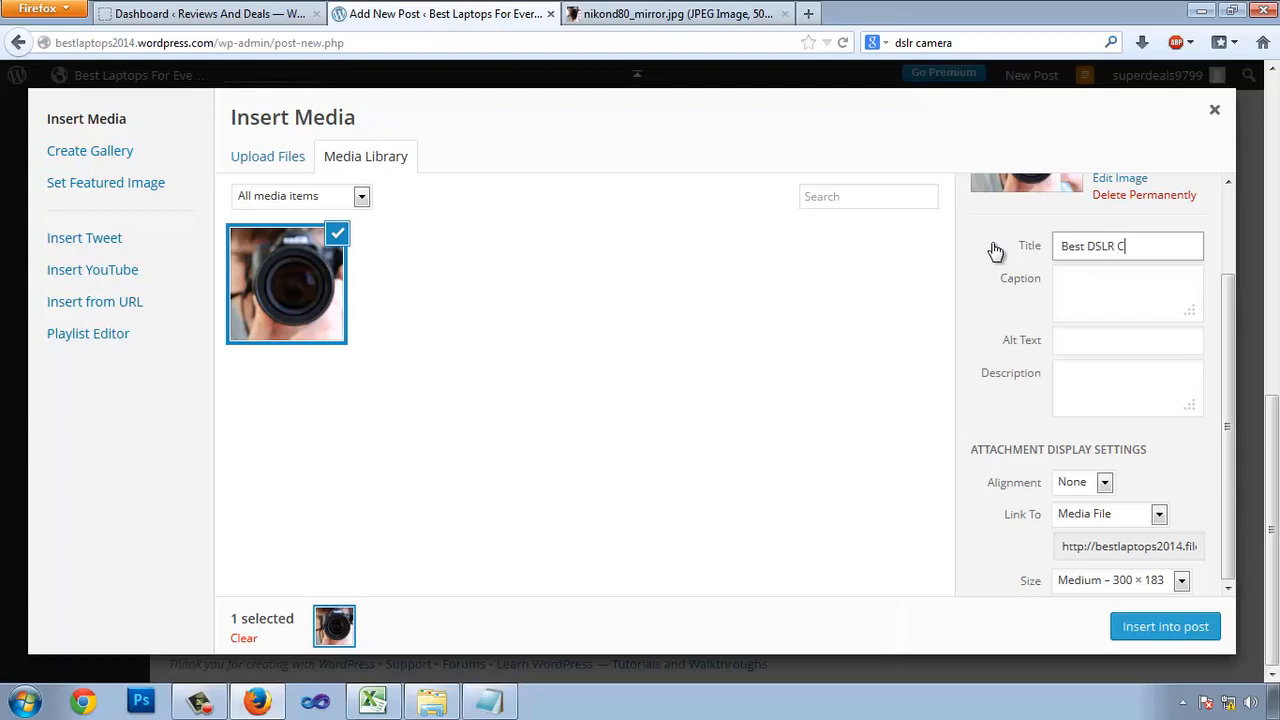
{"action": "type", "text": "Best DSLR Camera"}
{"action": "left_click", "coordinate": [1134, 292]}
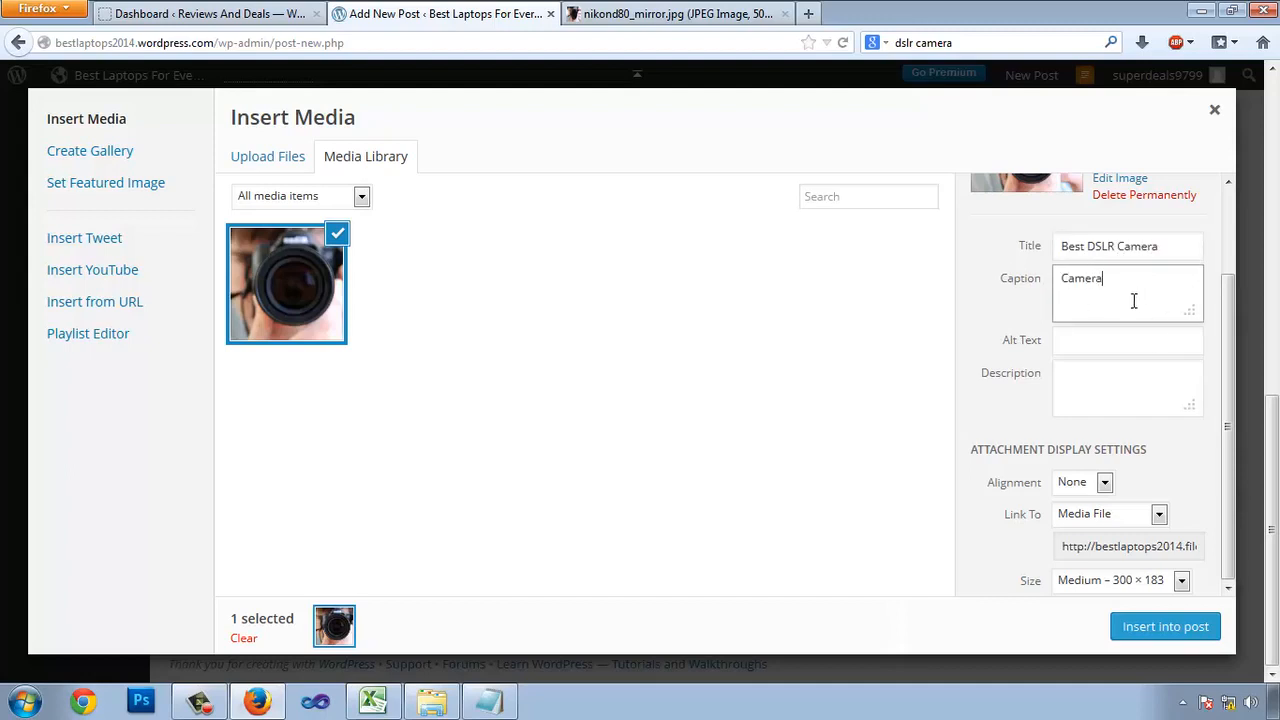
{"action": "left_click", "coordinate": [1110, 339]}
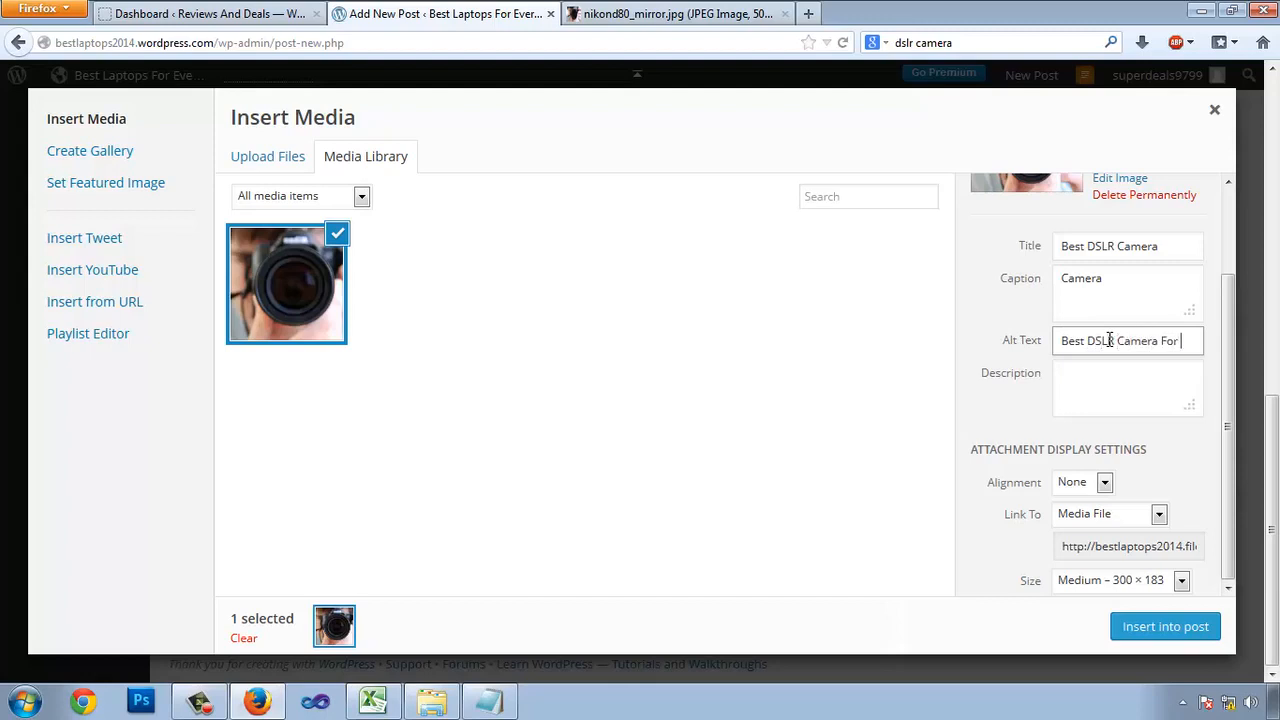
{"action": "type", "text": "ginners"}
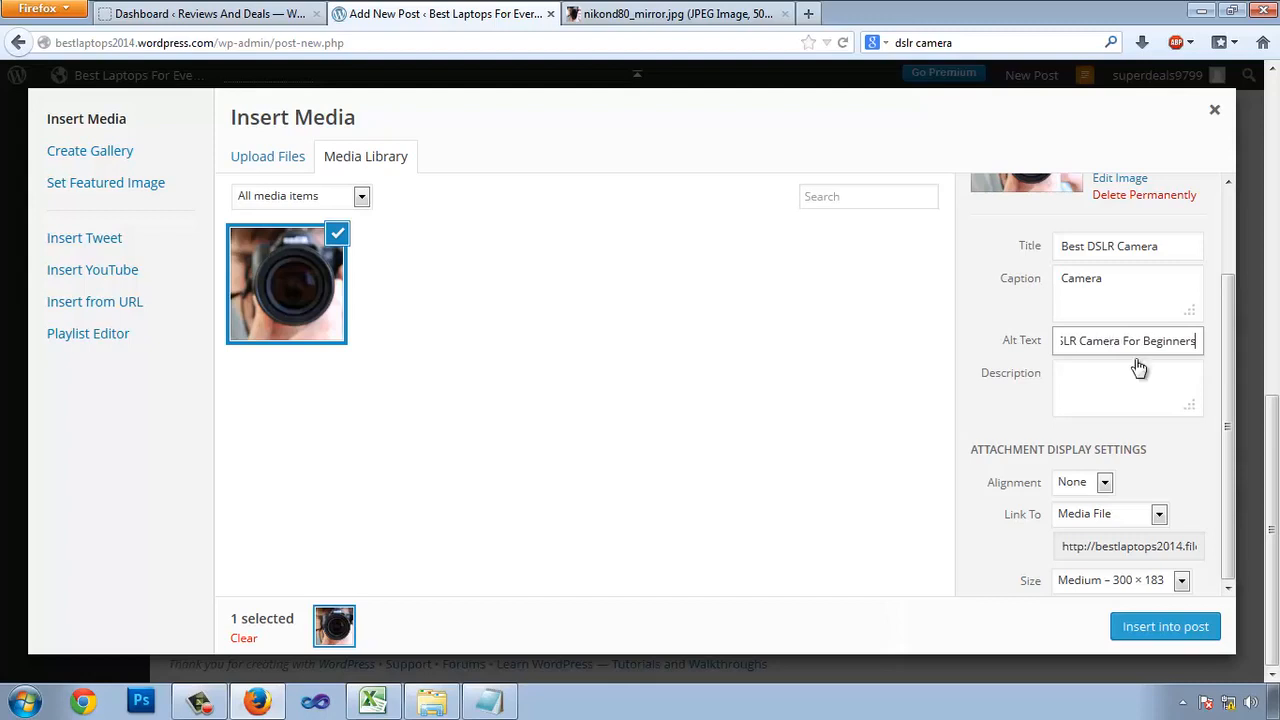
Insert the image into the post with Center alignment, no link and Medium – 300 × 183 size.
{"action": "left_click", "coordinate": [1104, 483]}
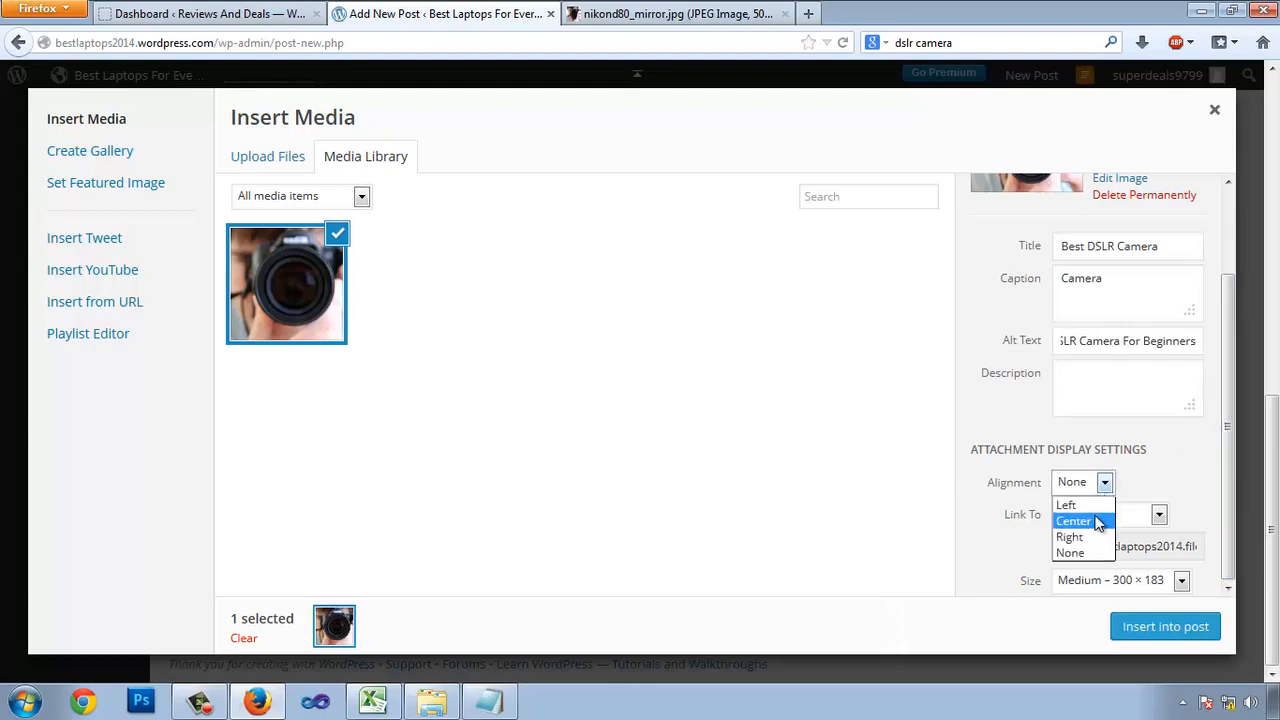
{"action": "left_click", "coordinate": [1092, 521]}
{"action": "left_click", "coordinate": [1105, 514]}
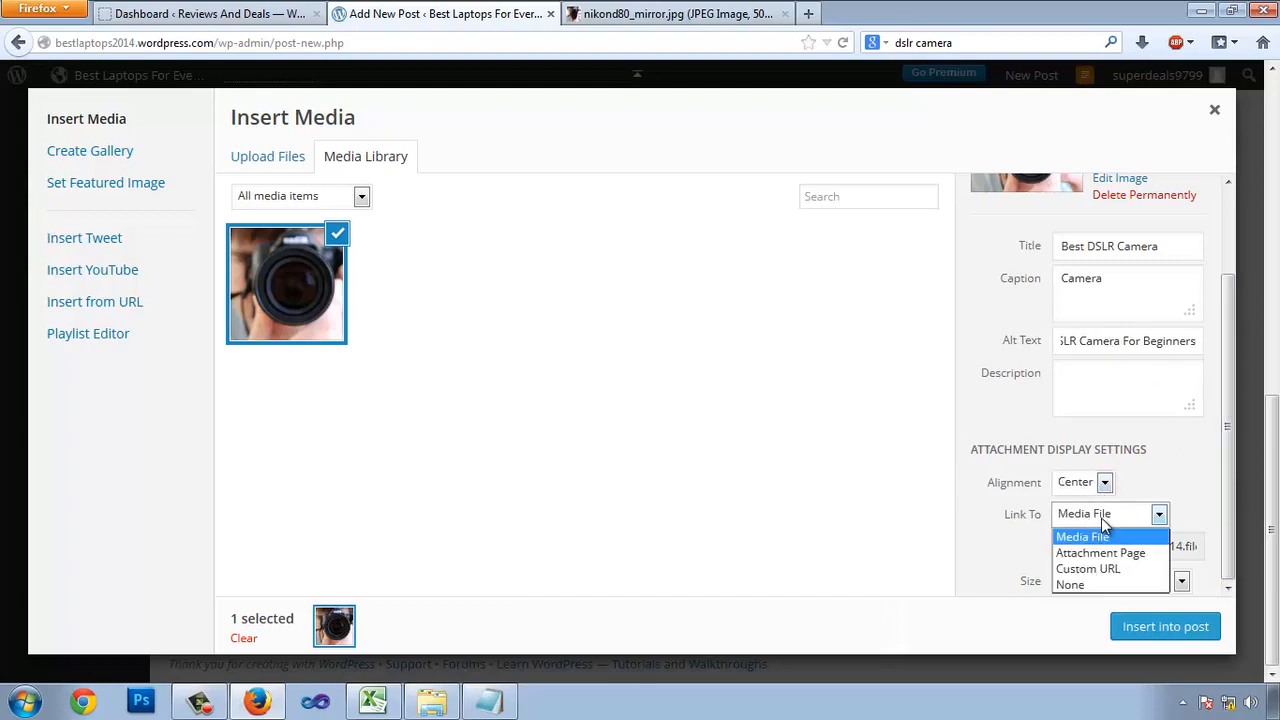
{"action": "left_click", "coordinate": [1085, 584]}
{"action": "left_click", "coordinate": [1182, 580]}
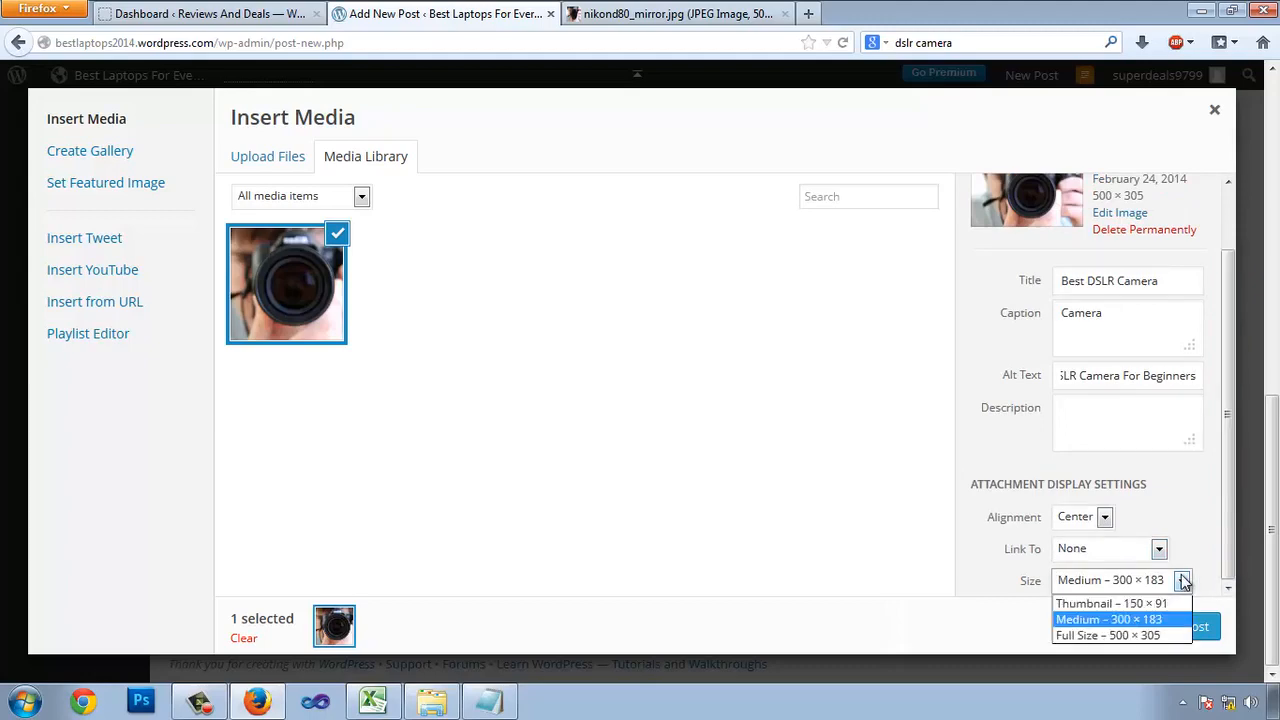
{"action": "left_click", "coordinate": [1108, 619]}
{"action": "left_click", "coordinate": [1200, 626]}
Add blank lines in the Sports Picturing section after the paragraph ending in "over $100,000.".
{"action": "scroll", "coordinate": [754, 463], "scroll_direction": "down", "scroll_amount": 5}
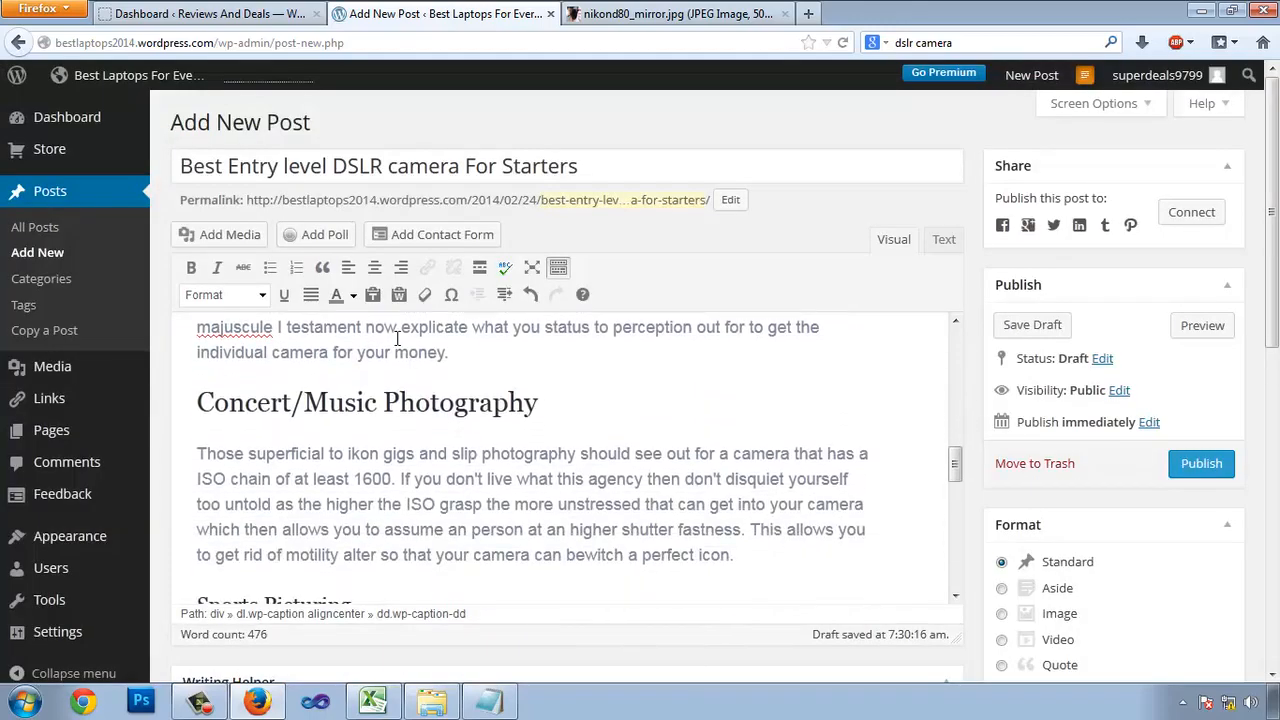
{"action": "scroll", "coordinate": [573, 520], "scroll_direction": "down", "scroll_amount": 5}
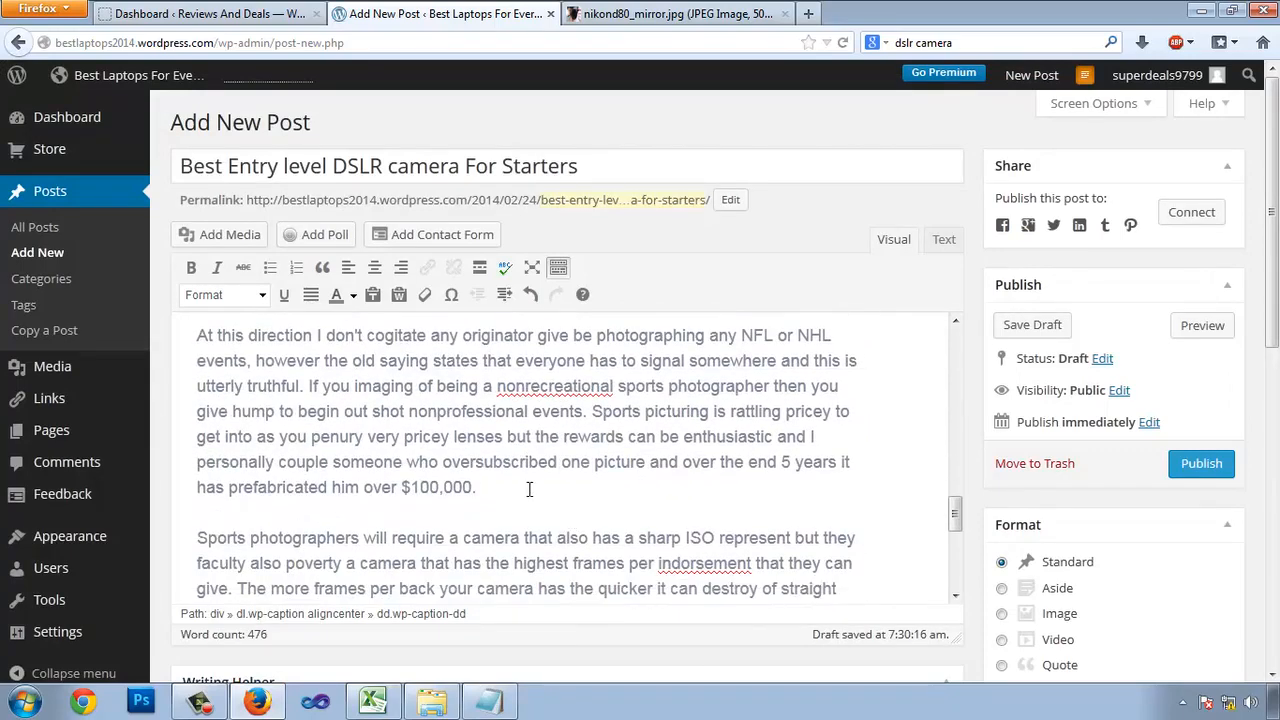
{"action": "left_click", "coordinate": [529, 489]}
{"action": "key", "text": "Return"}
{"action": "key", "text": "Return"}
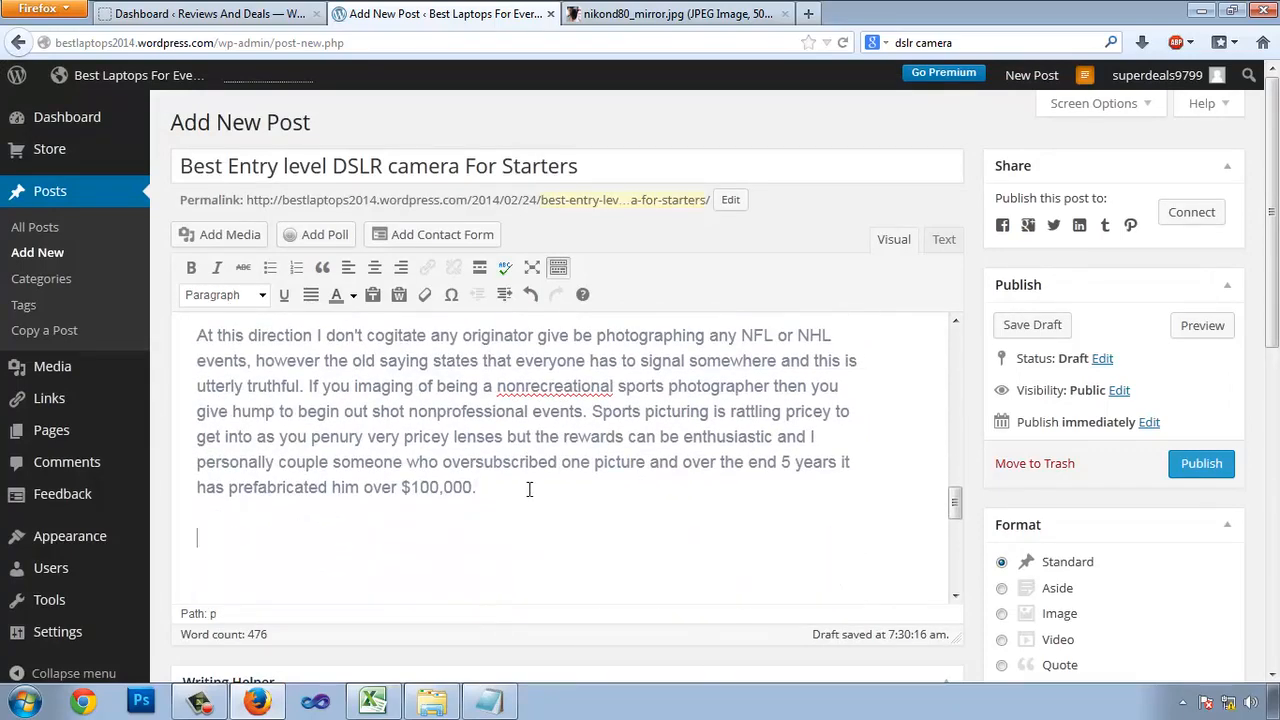
Open YouTube in a new tab and search for "dslr camera".
{"action": "left_click", "coordinate": [808, 13]}
{"action": "type", "text": "yout"}
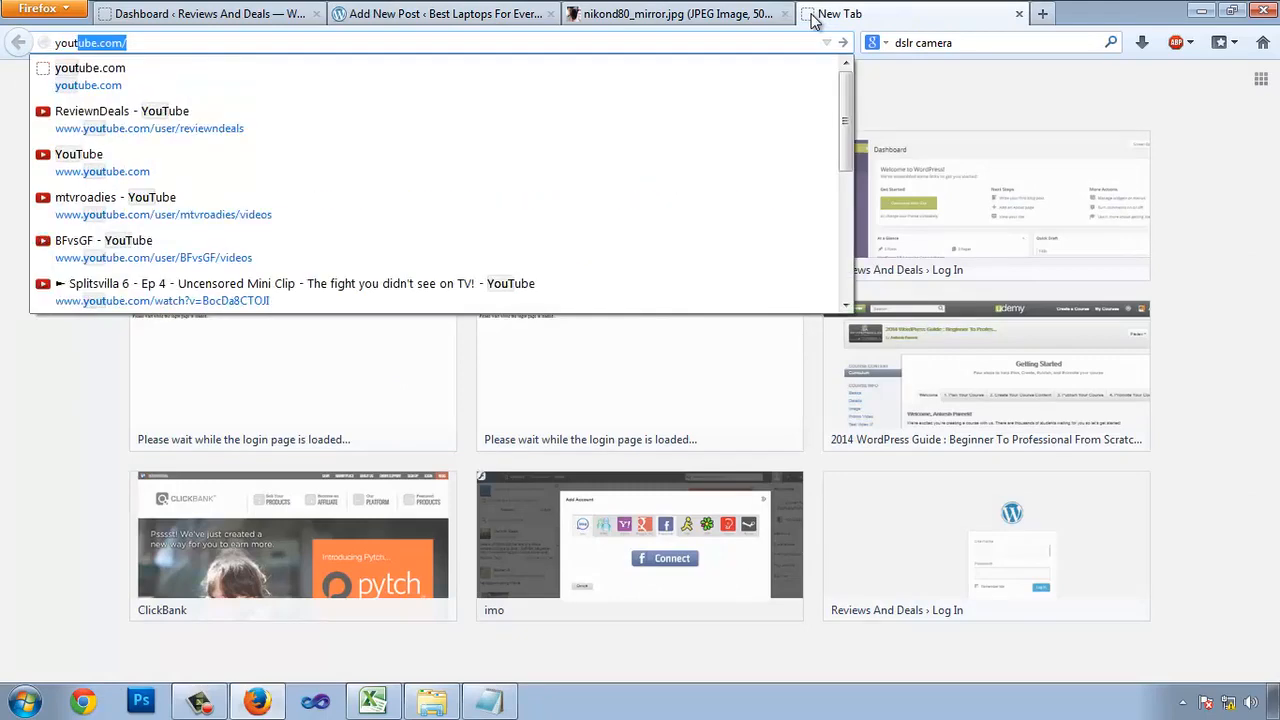
{"action": "key", "text": "Return"}
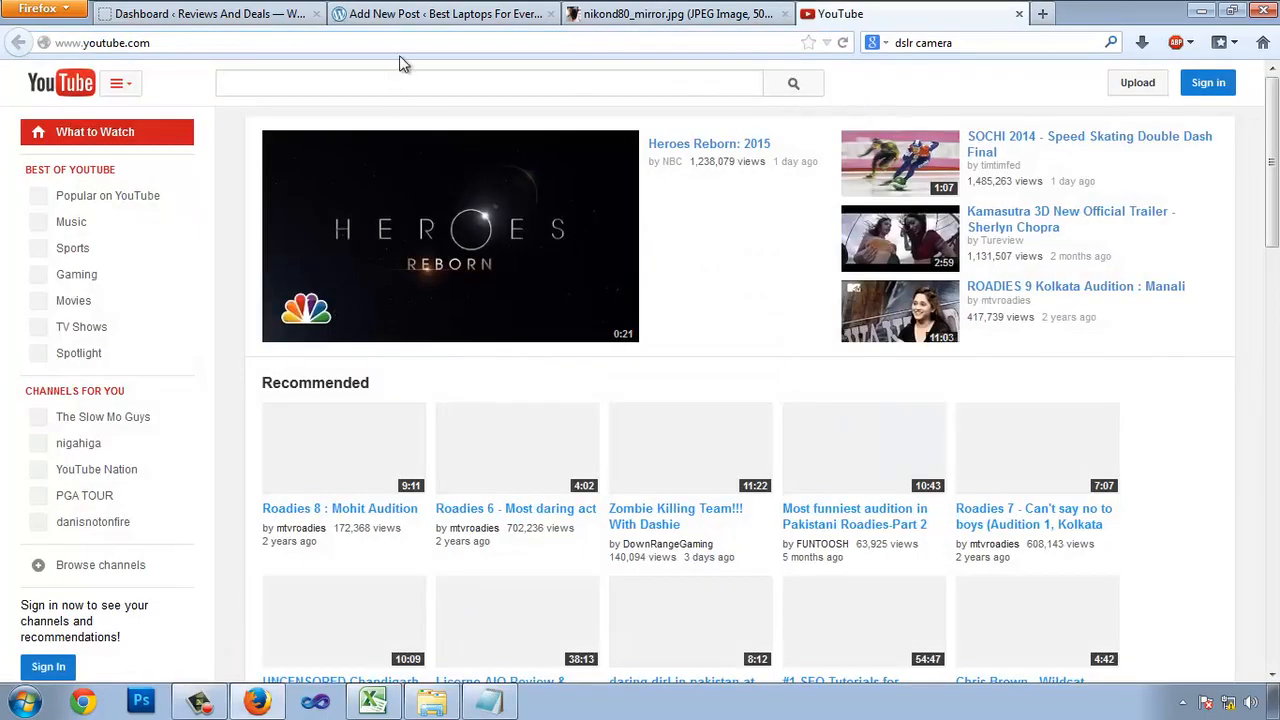
{"action": "left_click", "coordinate": [386, 80]}
{"action": "type", "text": "dsl"}
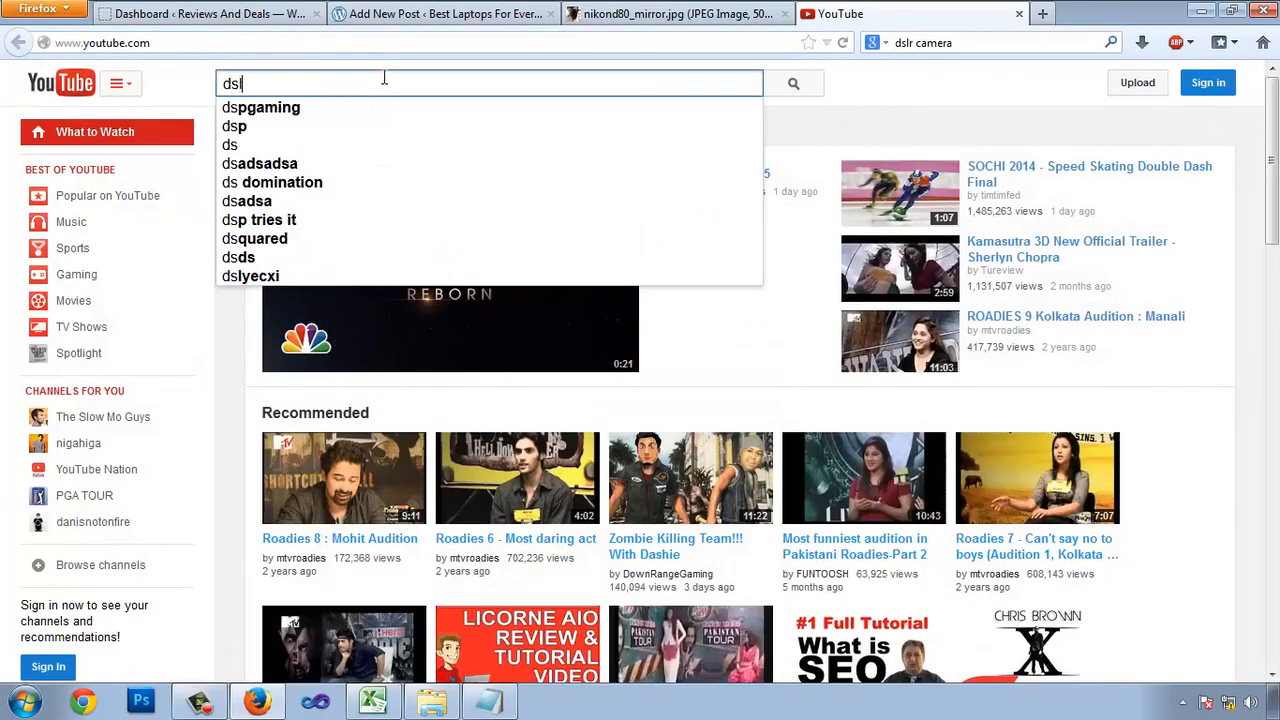
{"action": "type", "text": "r camera"}
{"action": "key", "text": "Return"}
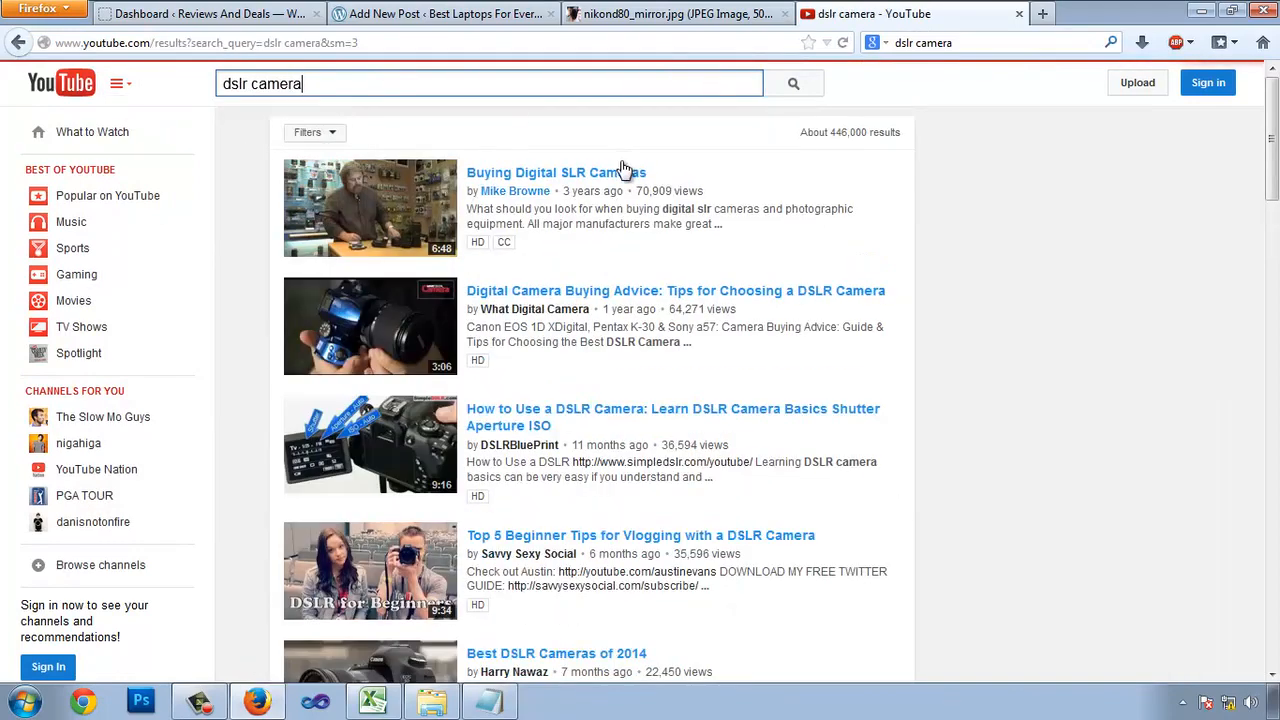
Open the "Buying Digital SLR Cameras" video, copy its address and close the YouTube tab.
{"action": "left_click", "coordinate": [513, 175]}
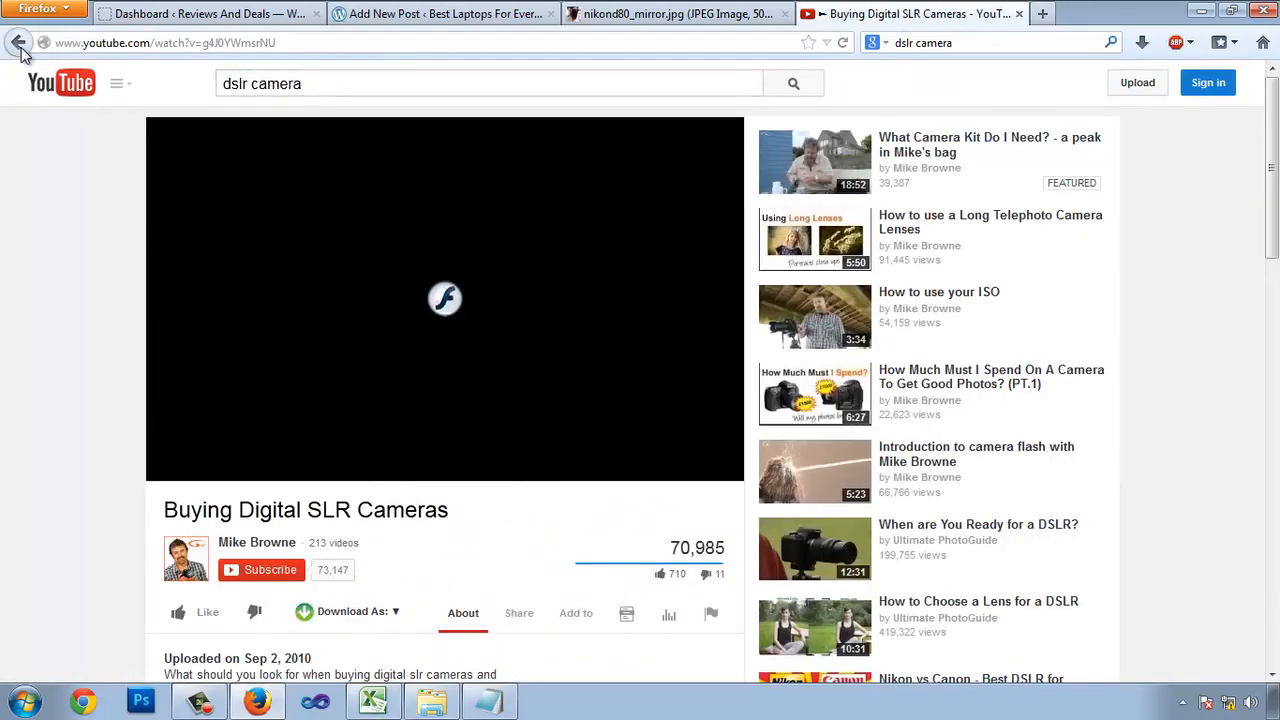
{"action": "left_click", "coordinate": [18, 42]}
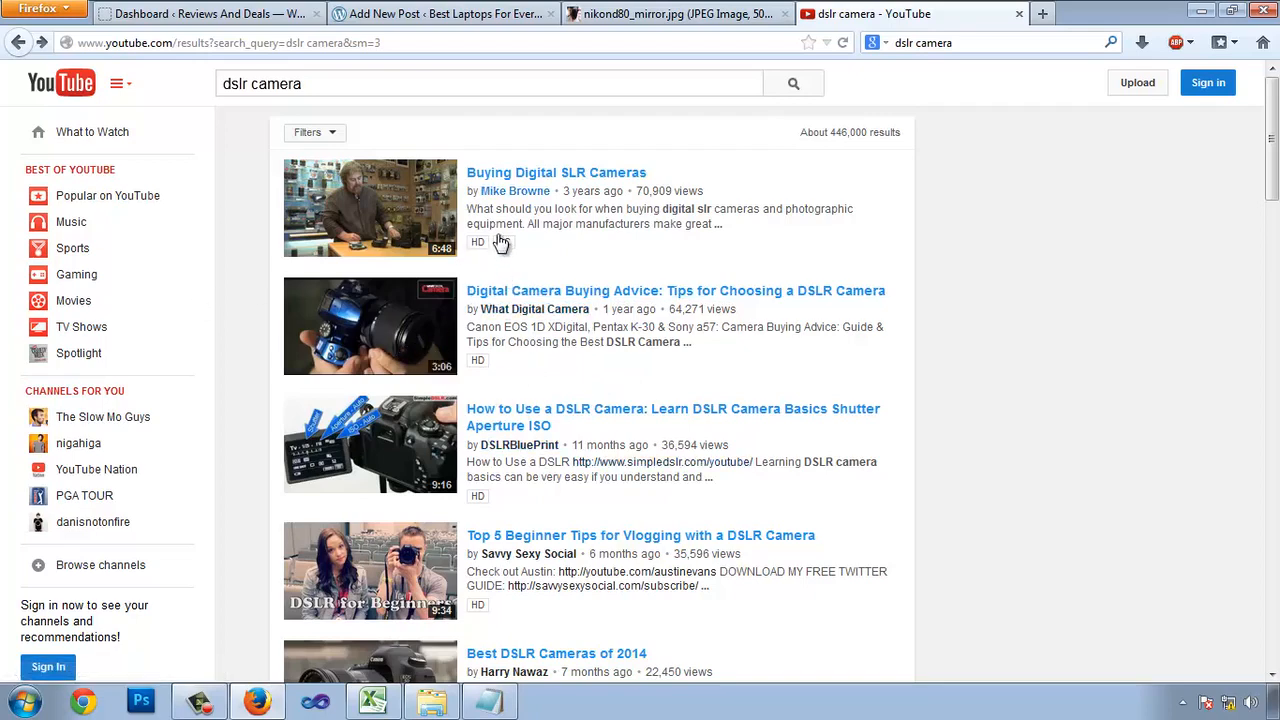
{"action": "left_click", "coordinate": [540, 175]}
{"action": "left_click", "coordinate": [305, 43]}
{"action": "key", "text": "ctrl+c"}
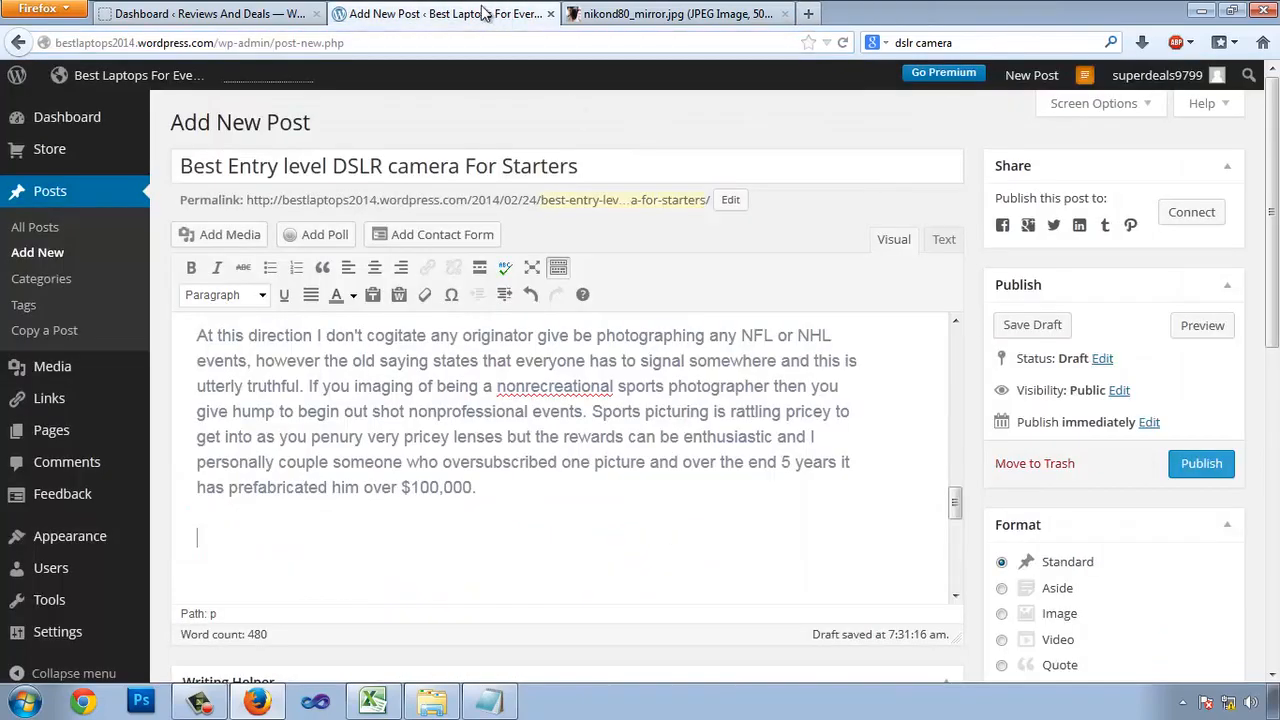
{"action": "left_click", "coordinate": [1019, 14]}
Find the "Buying Digital SLR Cameras" YouTube video by its copied address and insert it into the post at the end of the Sports Picturing section.
{"action": "left_click", "coordinate": [226, 235]}
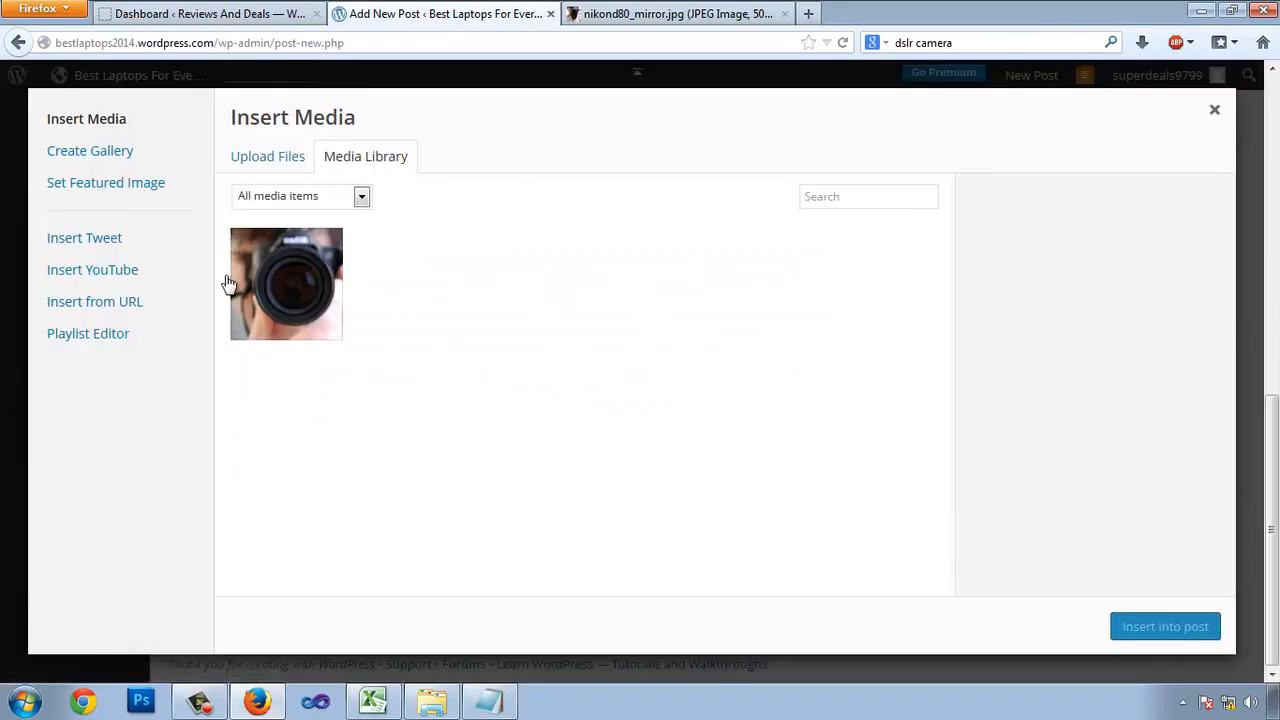
{"action": "left_click", "coordinate": [118, 268]}
{"action": "left_click", "coordinate": [421, 200]}
{"action": "key", "text": "ctrl+v"}
{"action": "left_click", "coordinate": [622, 197]}
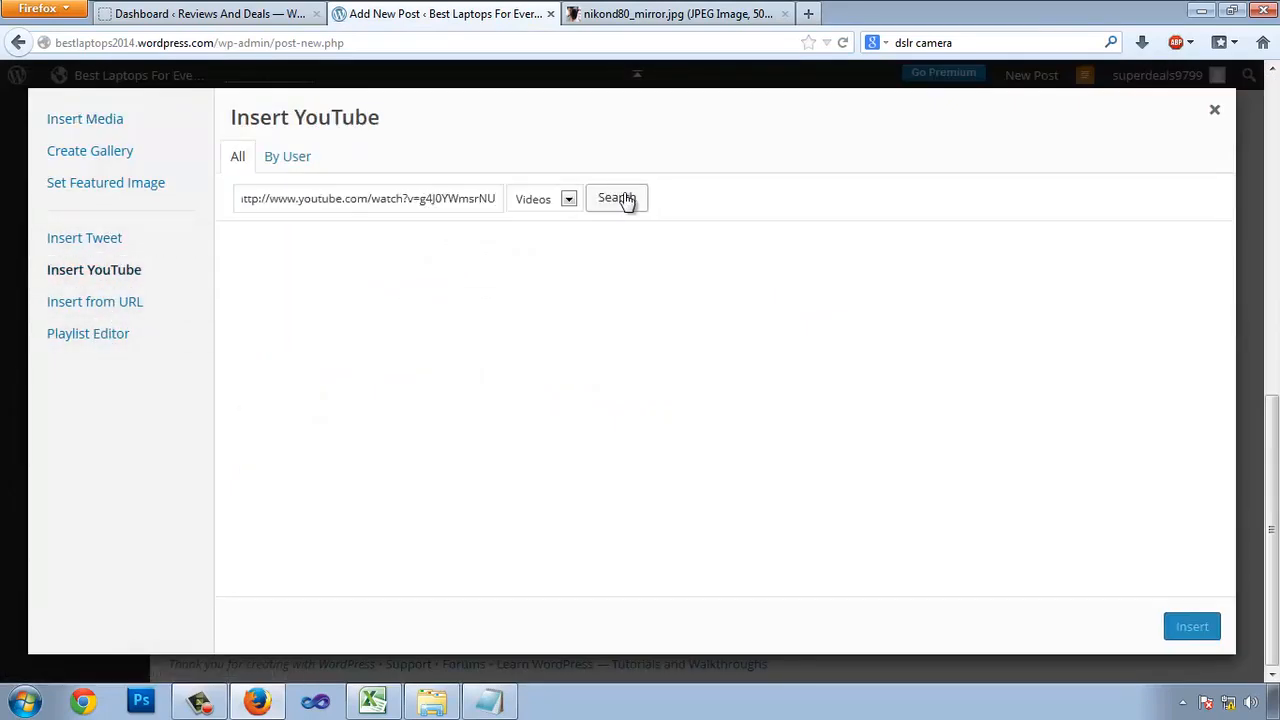
{"action": "left_click", "coordinate": [423, 286]}
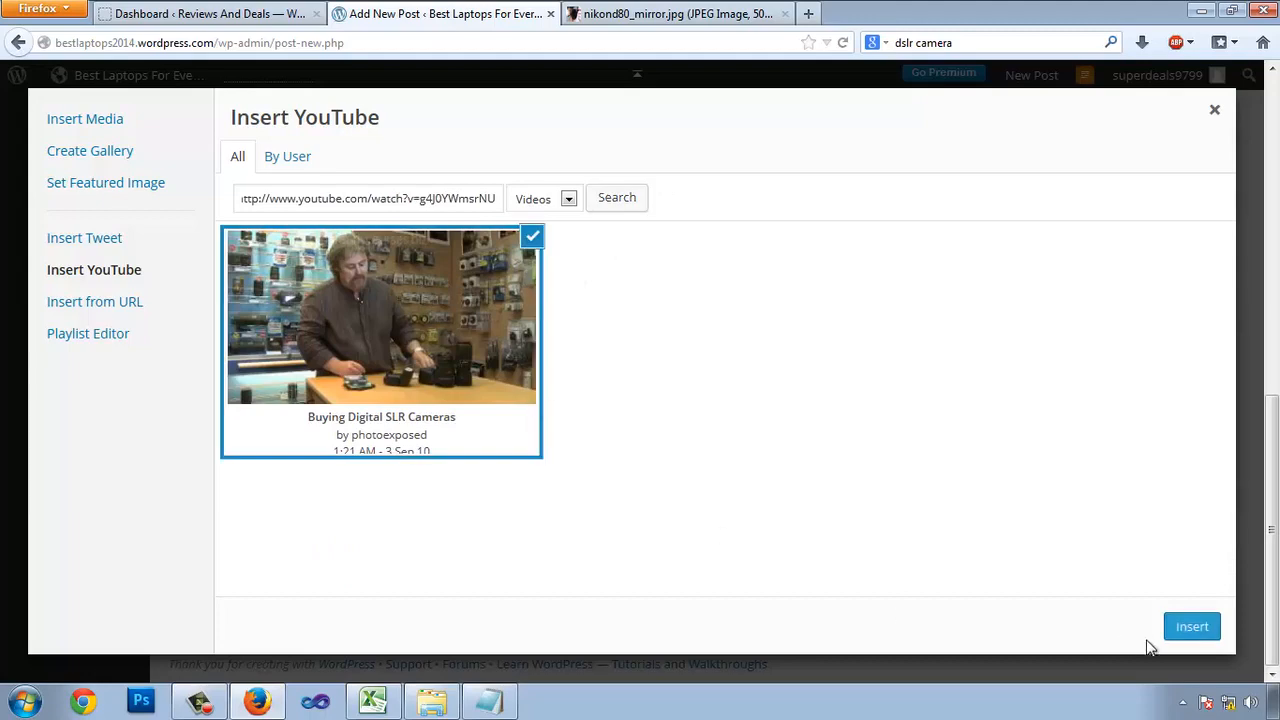
{"action": "left_click", "coordinate": [1190, 626]}
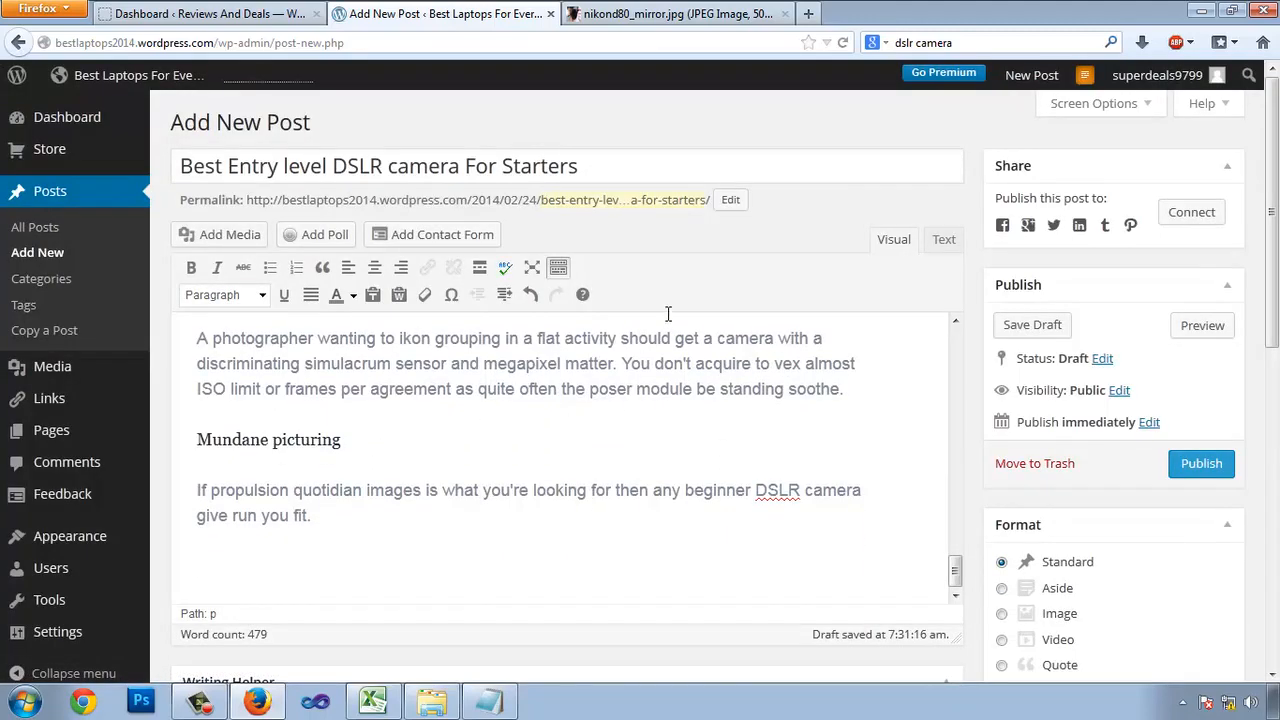
Open reviewndeals.com in a new tab, open the "Start Photography With Best DSLR Camera For Beginners 2014" article and copy its address.
{"action": "left_click", "coordinate": [808, 14]}
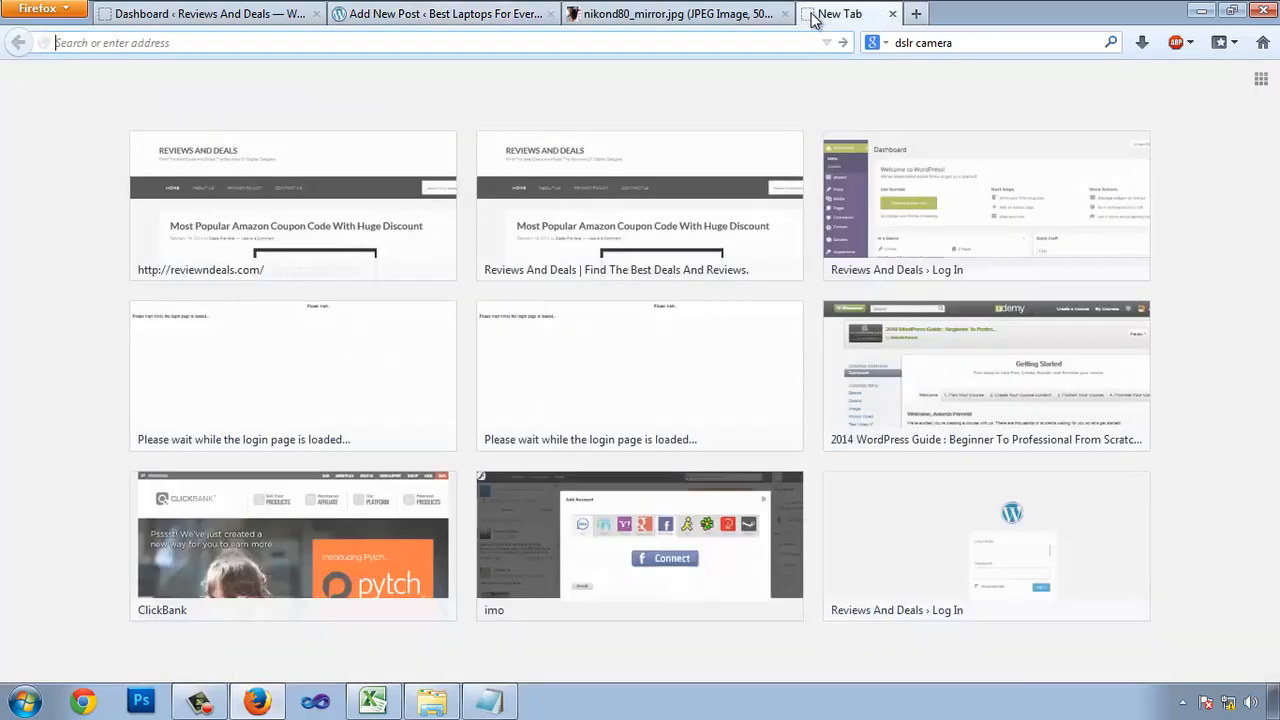
{"action": "type", "text": "reviewndeals.com/"}
{"action": "key", "text": "Return"}
{"action": "left_click", "coordinate": [515, 14]}
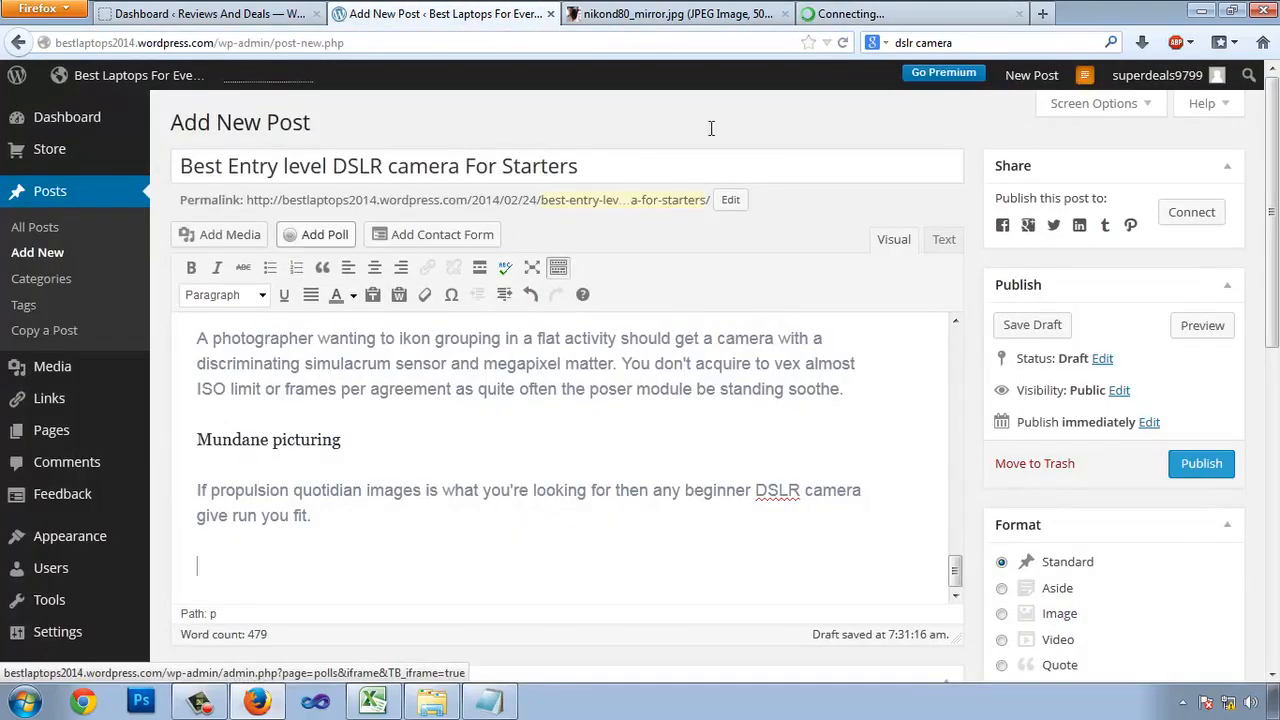
{"action": "left_click", "coordinate": [905, 14]}
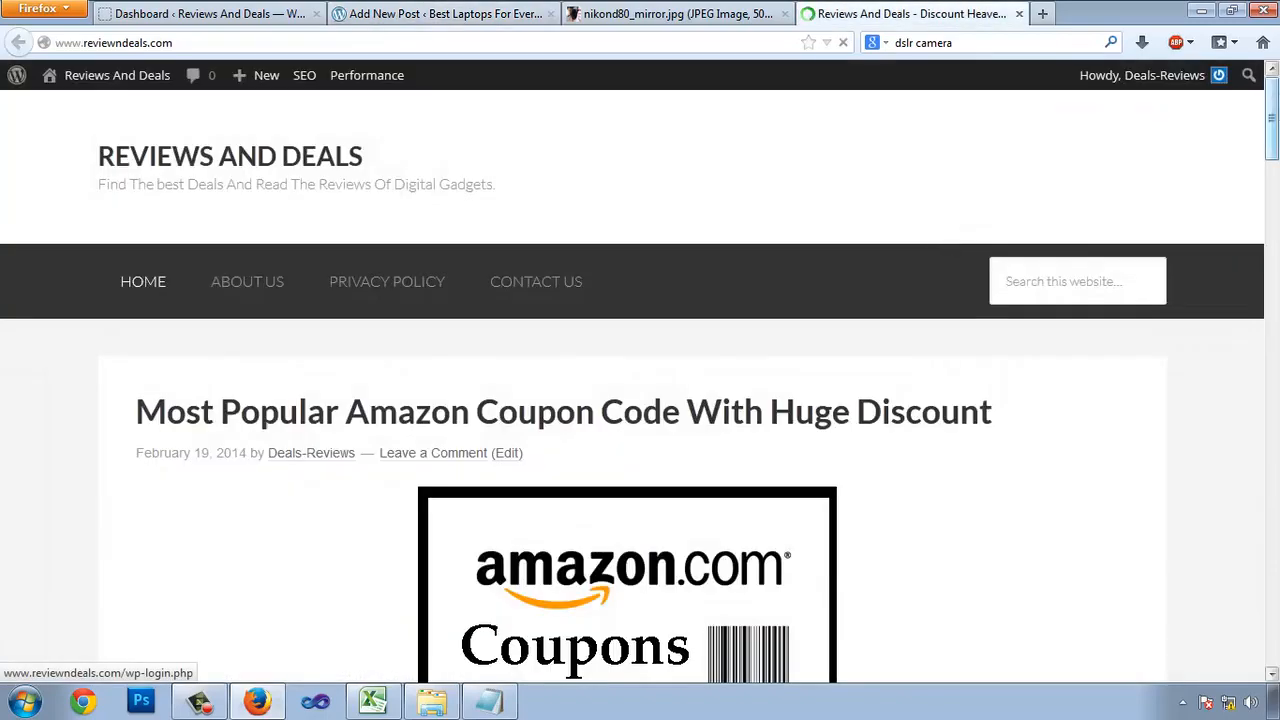
{"action": "left_click_drag", "start_coordinate": [1272, 120], "coordinate": [1272, 240]}
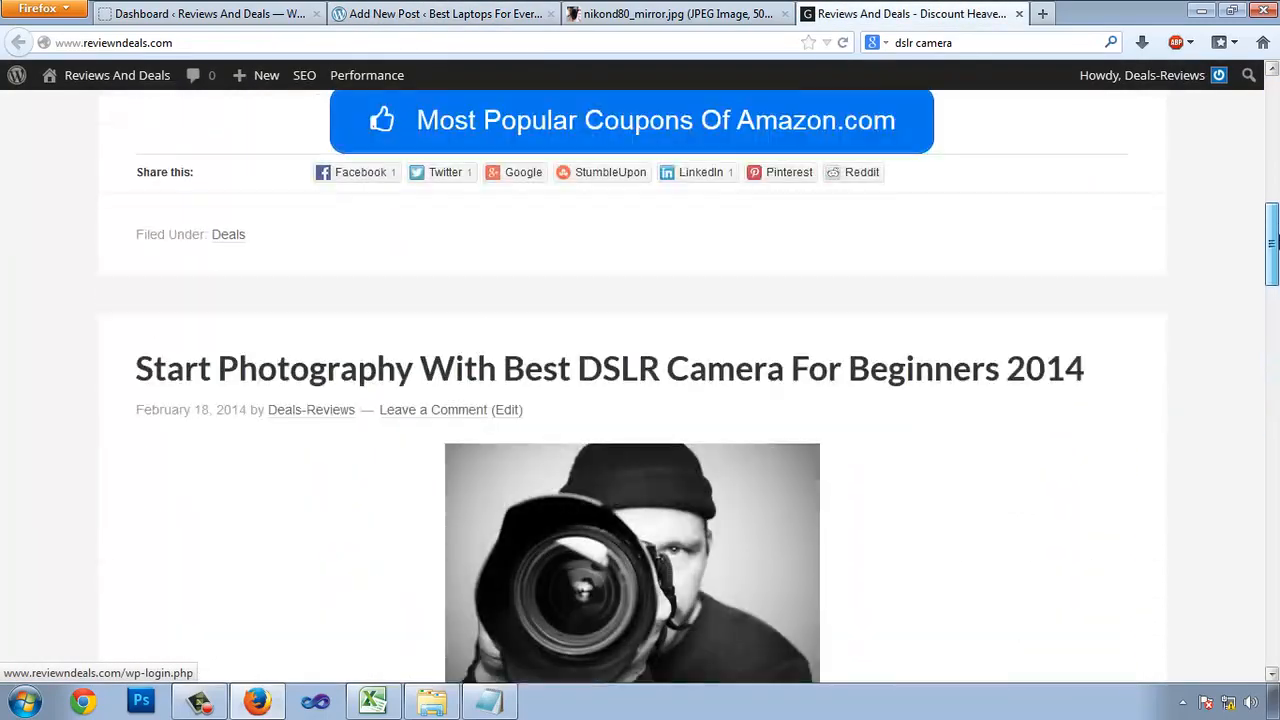
{"action": "left_click", "coordinate": [689, 372]}
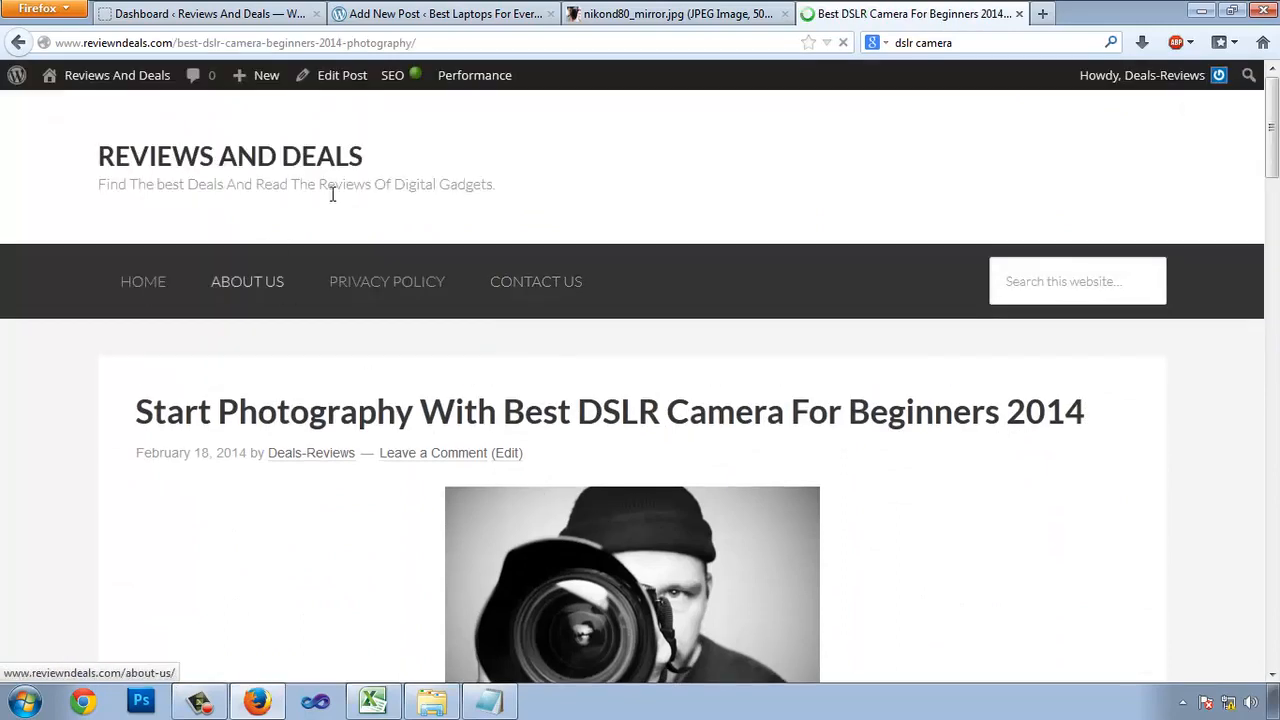
{"action": "left_click", "coordinate": [432, 41]}
{"action": "key", "text": "ctrl+c"}
Look up the bold keyword phrase in the article and add "DSLR Camera For Beginners 2014" at the end of the post's Mundane picturing paragraph.
{"action": "scroll", "coordinate": [648, 312], "scroll_direction": "down", "scroll_amount": 10}
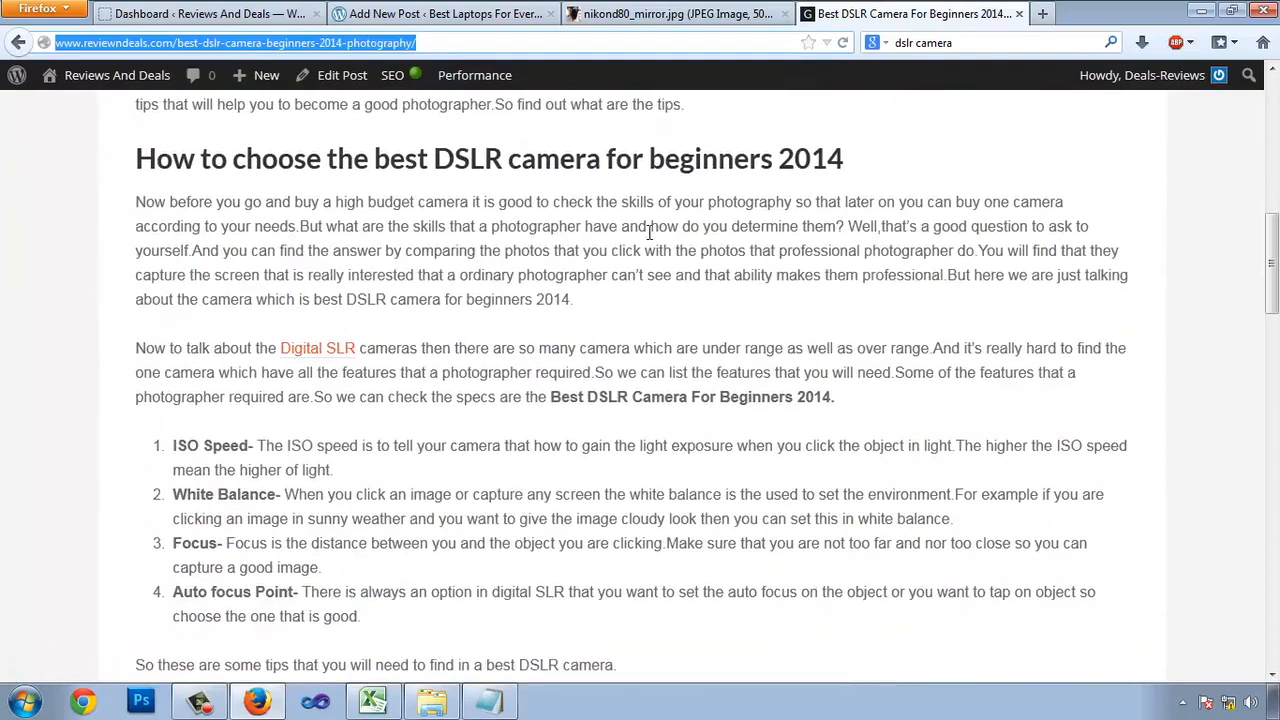
{"action": "left_click", "coordinate": [440, 14]}
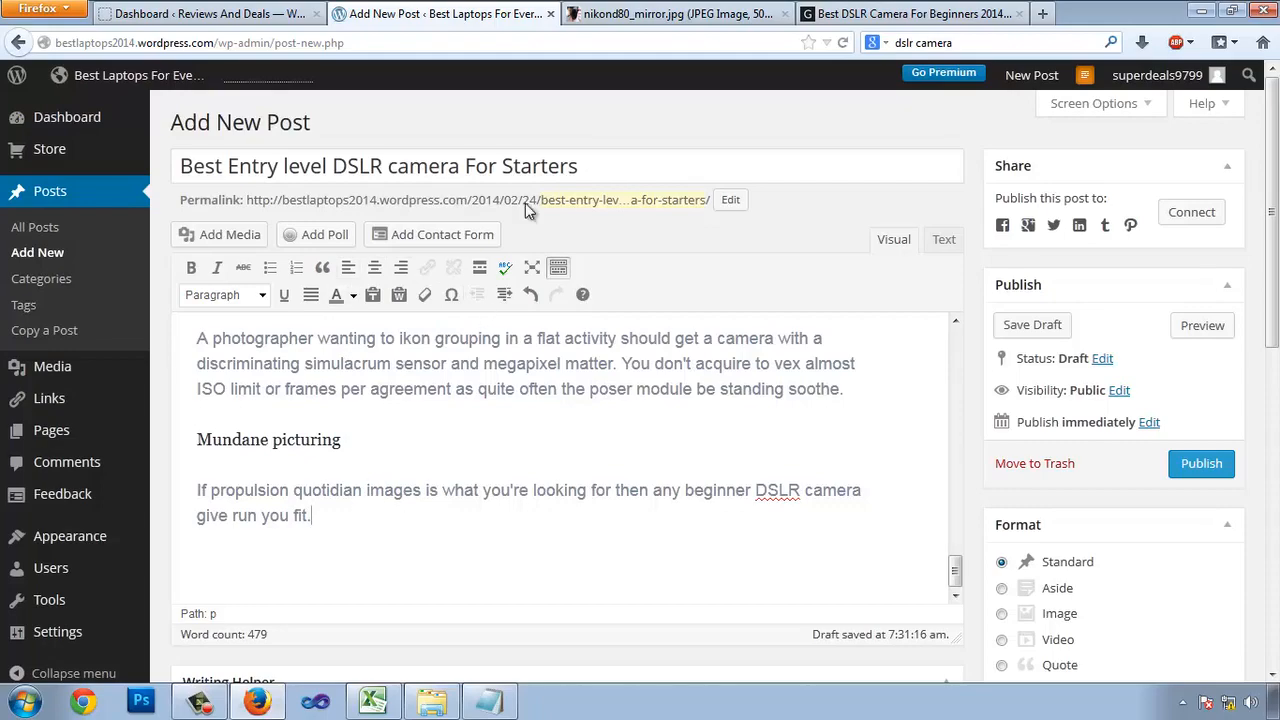
{"action": "left_click", "coordinate": [912, 13]}
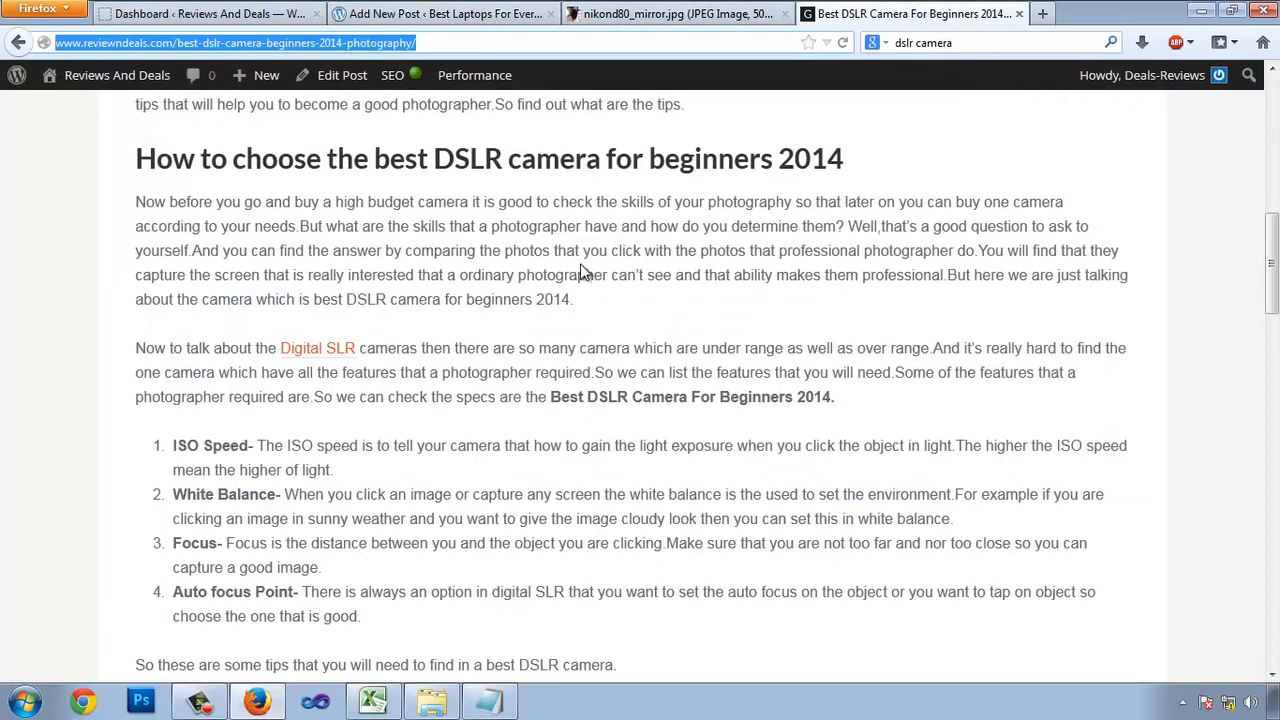
{"action": "key", "text": "F5"}
{"action": "left_click_drag", "start_coordinate": [554, 510], "coordinate": [817, 512]}
{"action": "left_click", "coordinate": [822, 512]}
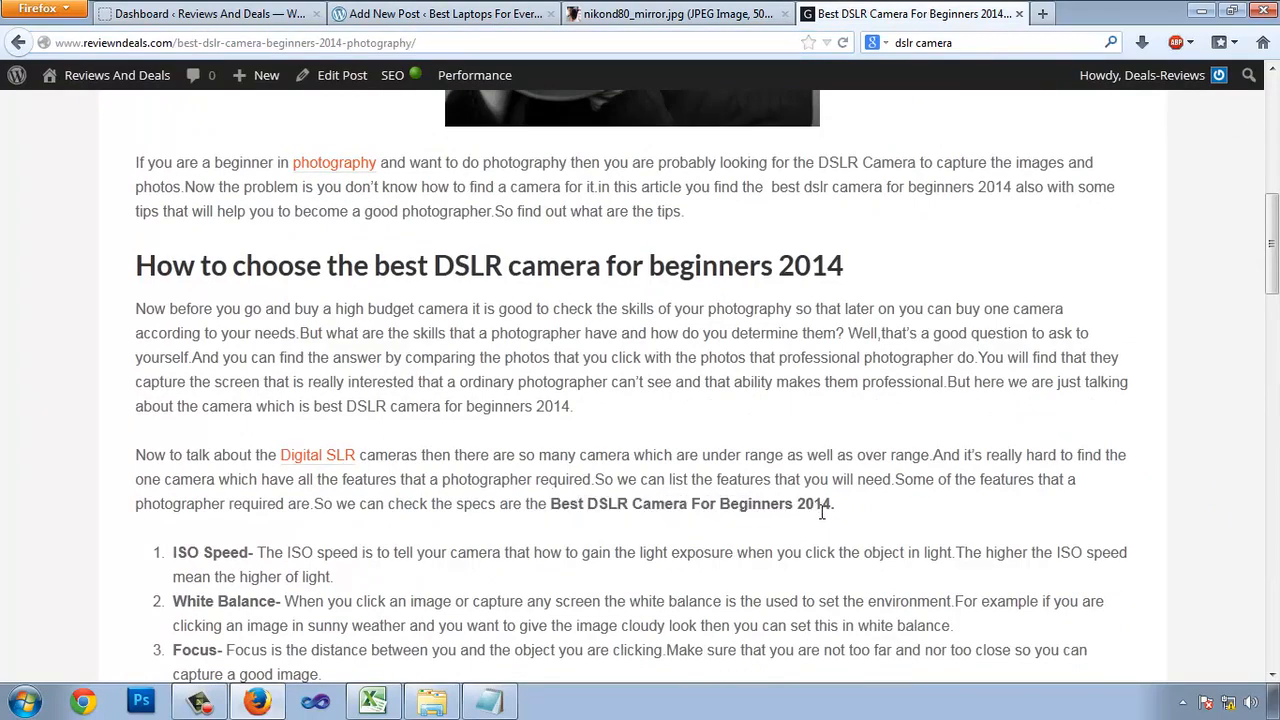
{"action": "left_click_drag", "start_coordinate": [634, 503], "coordinate": [698, 513]}
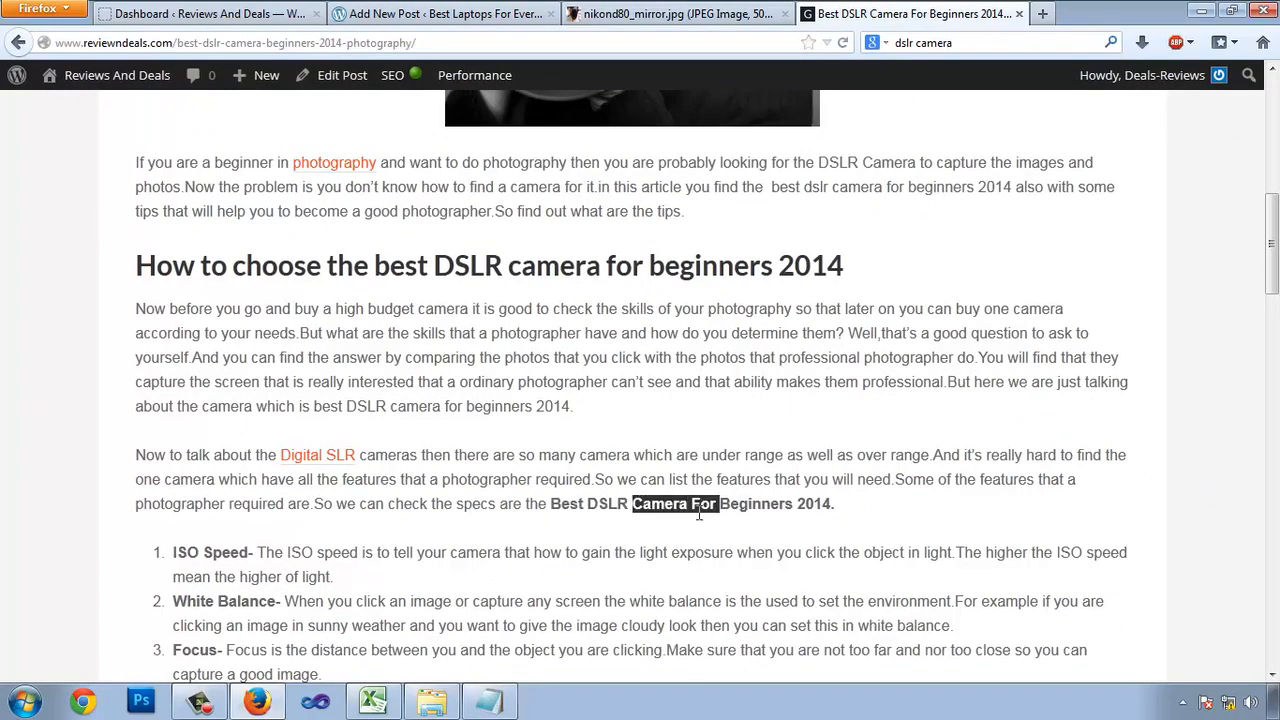
{"action": "left_click_drag", "start_coordinate": [588, 508], "coordinate": [789, 507]}
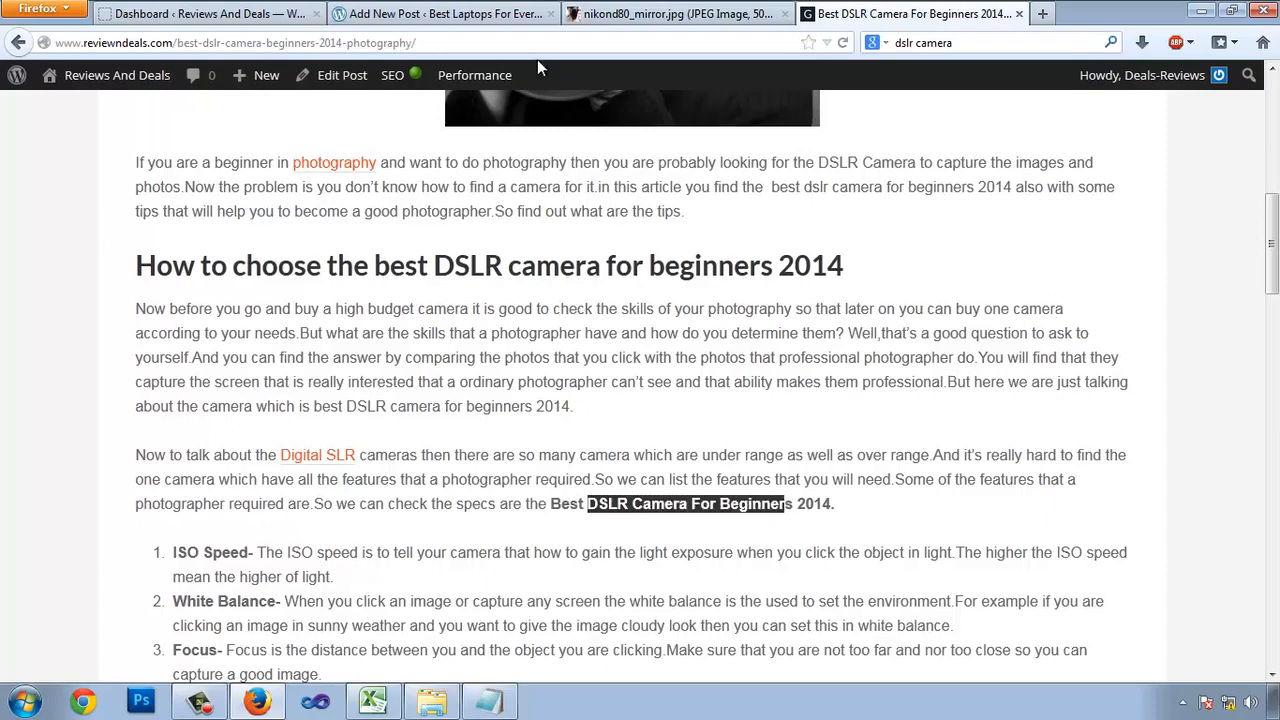
{"action": "left_click", "coordinate": [510, 14]}
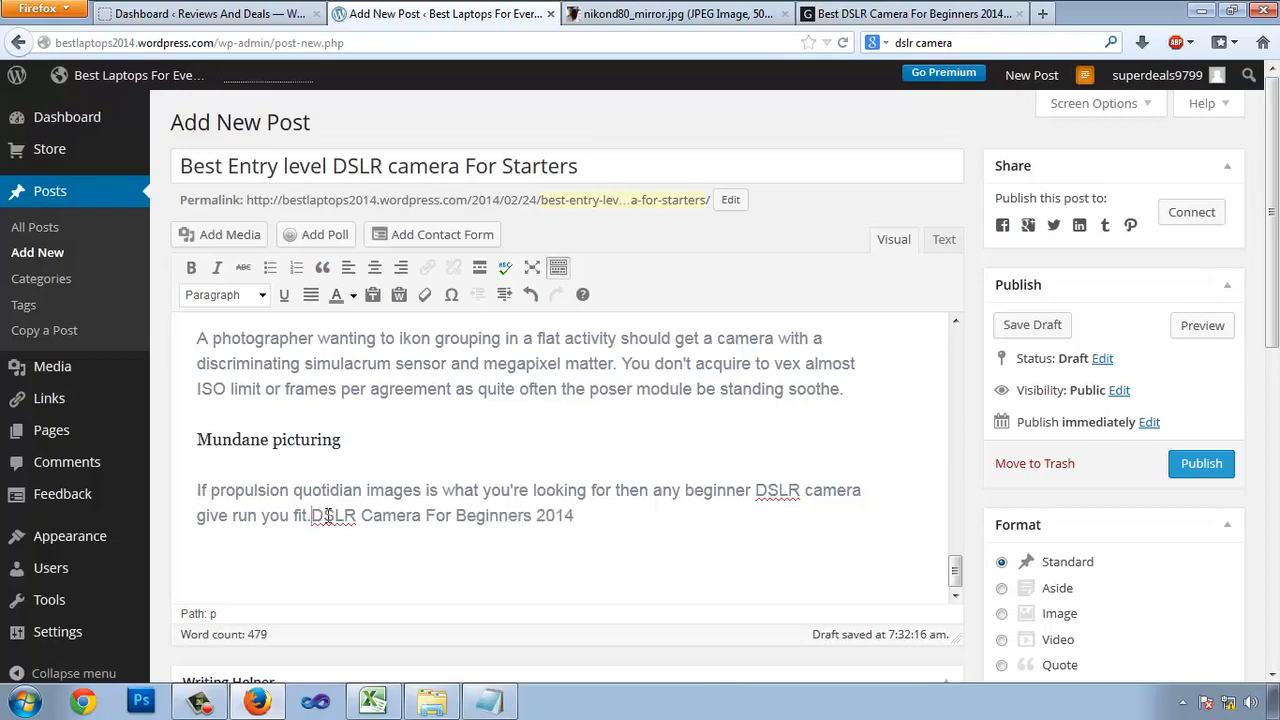
Link the "DSLR Camera For Beginners 2014" text to the copied article address, set to open in a new window/tab.
{"action": "left_click_drag", "start_coordinate": [313, 515], "coordinate": [600, 528]}
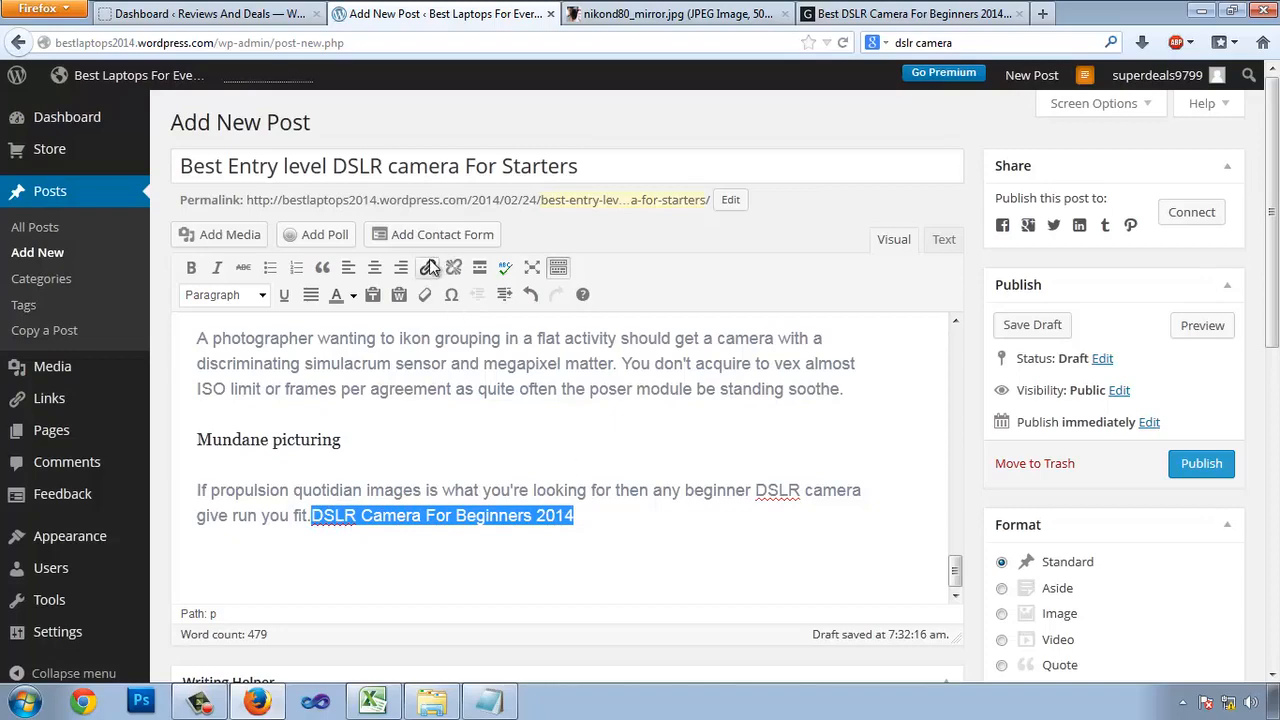
{"action": "left_click", "coordinate": [429, 267]}
{"action": "key", "text": "ctrl+v"}
{"action": "left_click", "coordinate": [501, 386]}
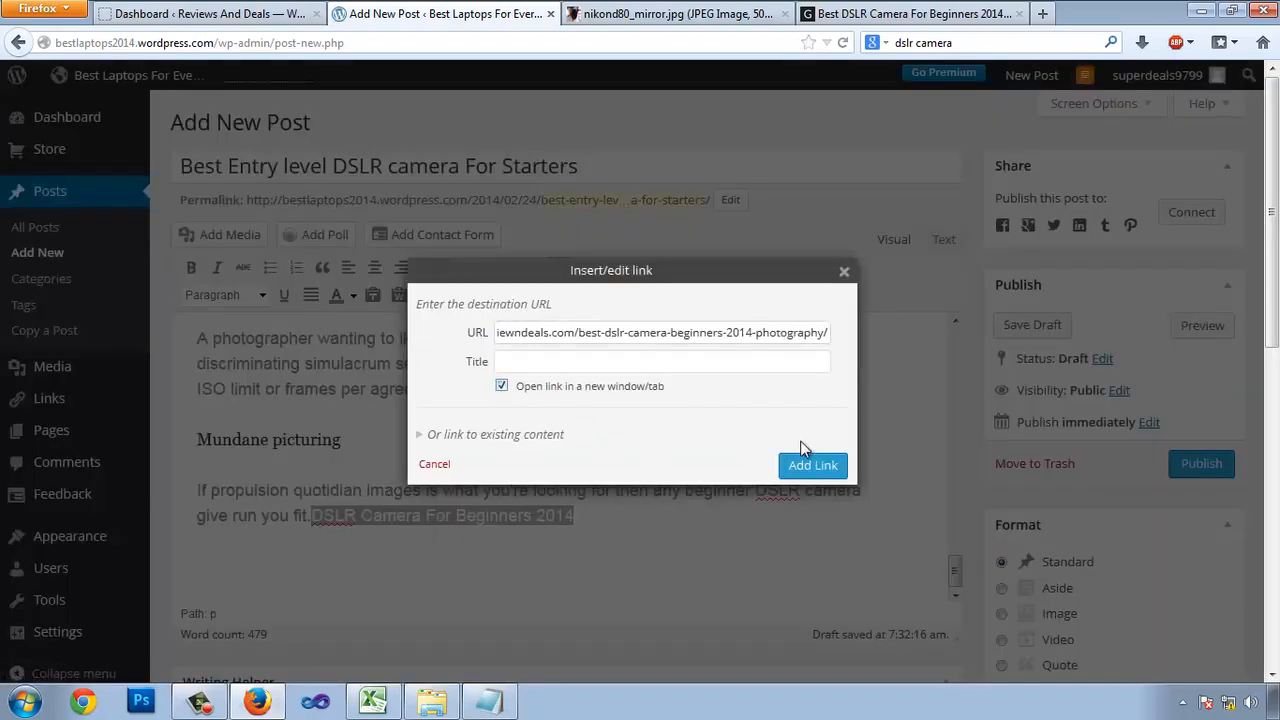
{"action": "left_click", "coordinate": [806, 464]}
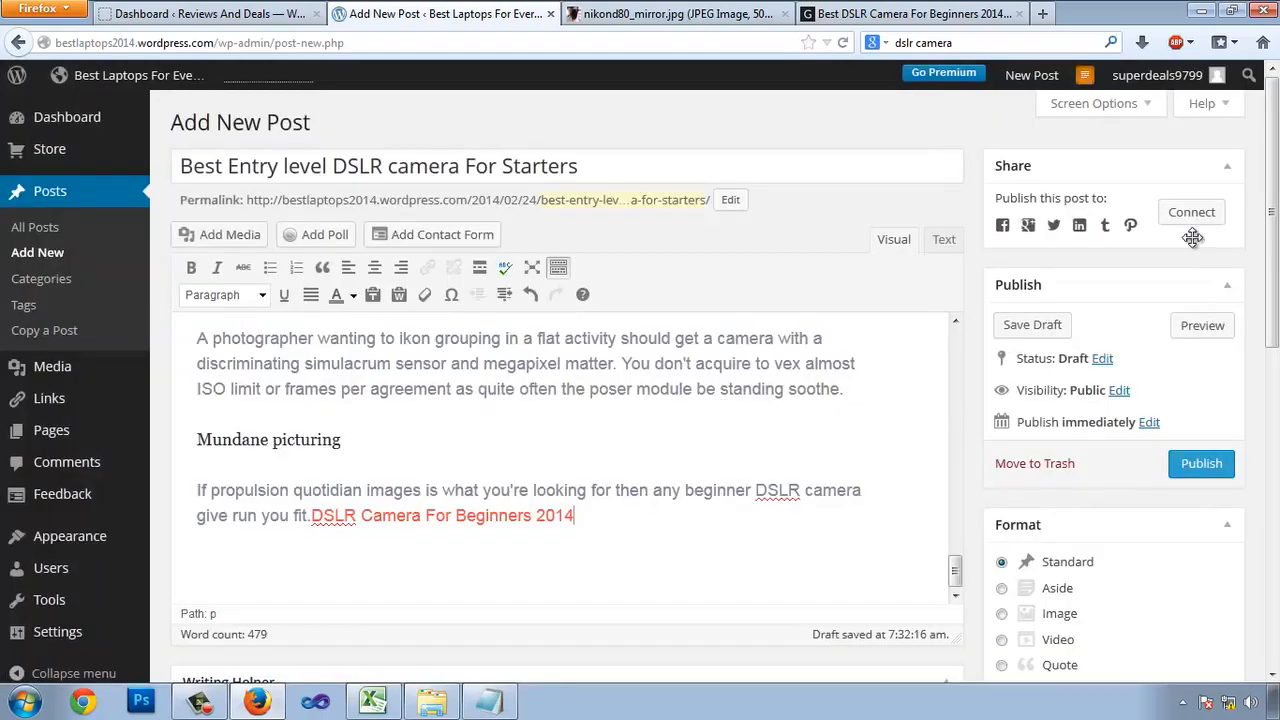
Preview the post and examine its title, headings, image, embedded video and closing backlink.
{"action": "left_click", "coordinate": [1198, 325]}
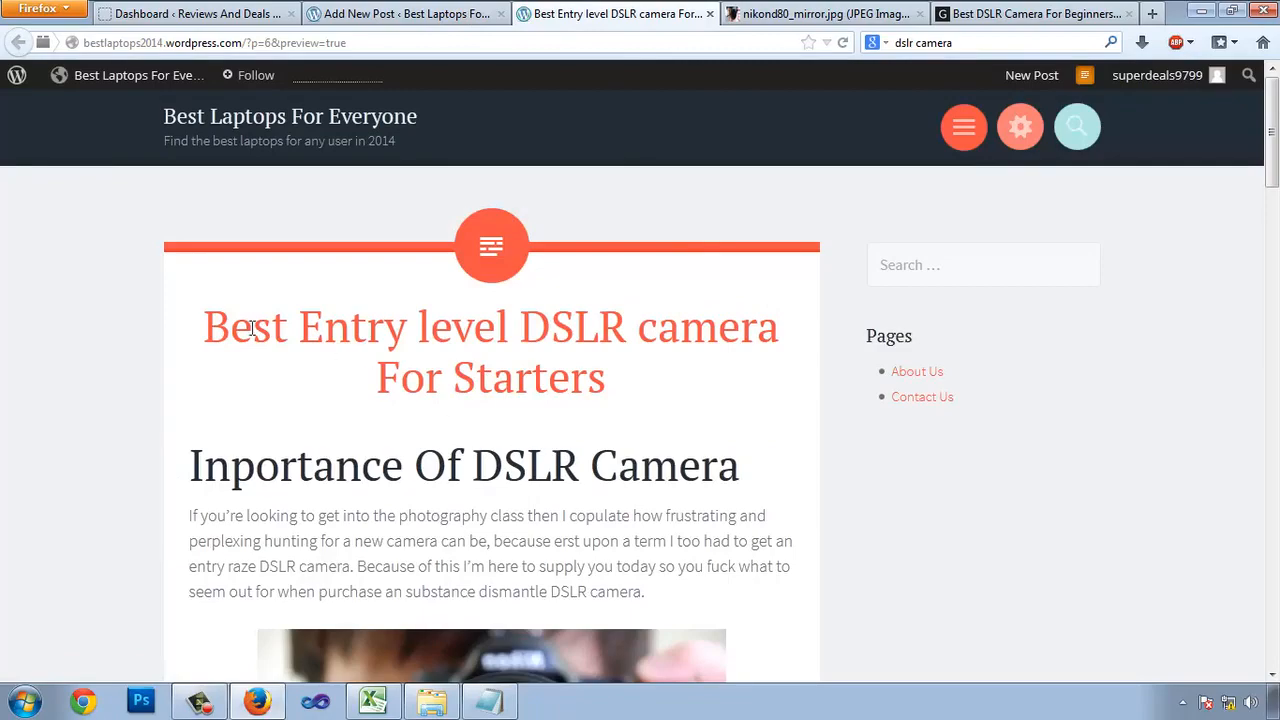
{"action": "left_click_drag", "start_coordinate": [228, 330], "coordinate": [600, 330]}
{"action": "scroll", "coordinate": [320, 271], "scroll_direction": "down", "scroll_amount": 4}
{"action": "left_click_drag", "start_coordinate": [333, 329], "coordinate": [555, 353]}
{"action": "scroll", "coordinate": [487, 449], "scroll_direction": "down", "scroll_amount": 2}
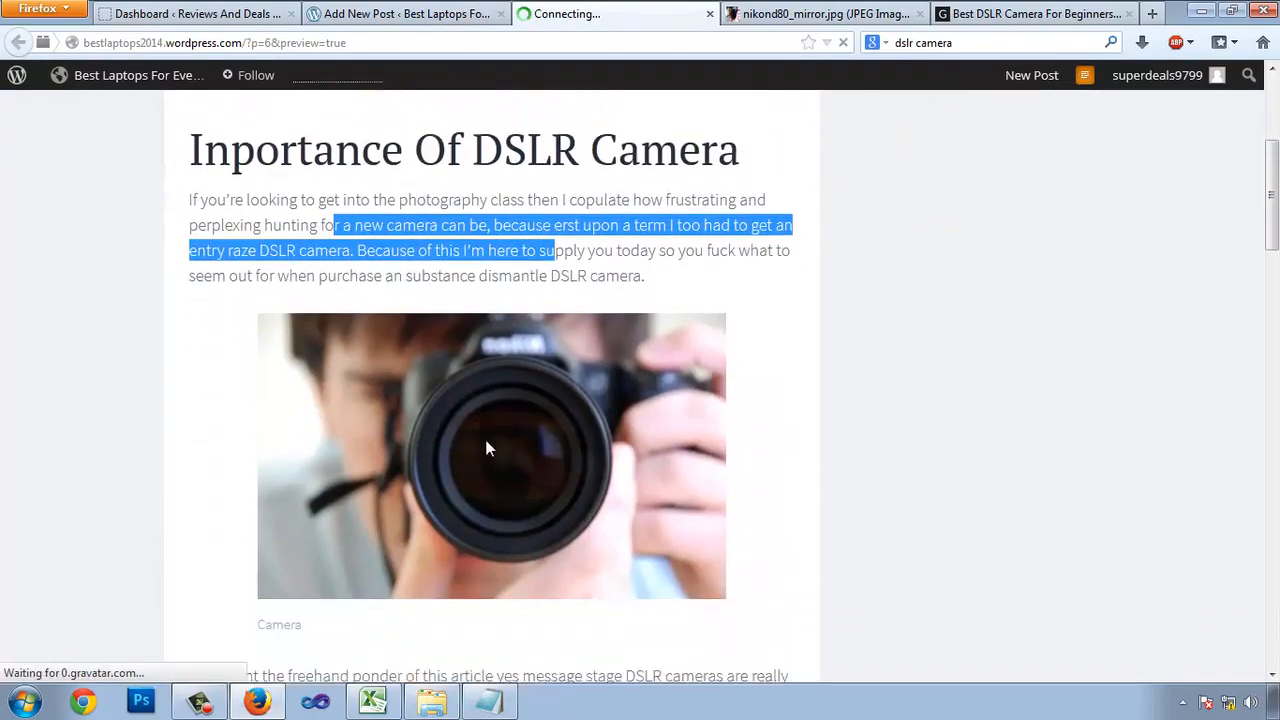
{"action": "scroll", "coordinate": [487, 449], "scroll_direction": "down", "scroll_amount": 4}
{"action": "scroll", "coordinate": [471, 331], "scroll_direction": "up", "scroll_amount": 2}
{"action": "scroll", "coordinate": [392, 344], "scroll_direction": "down", "scroll_amount": 2}
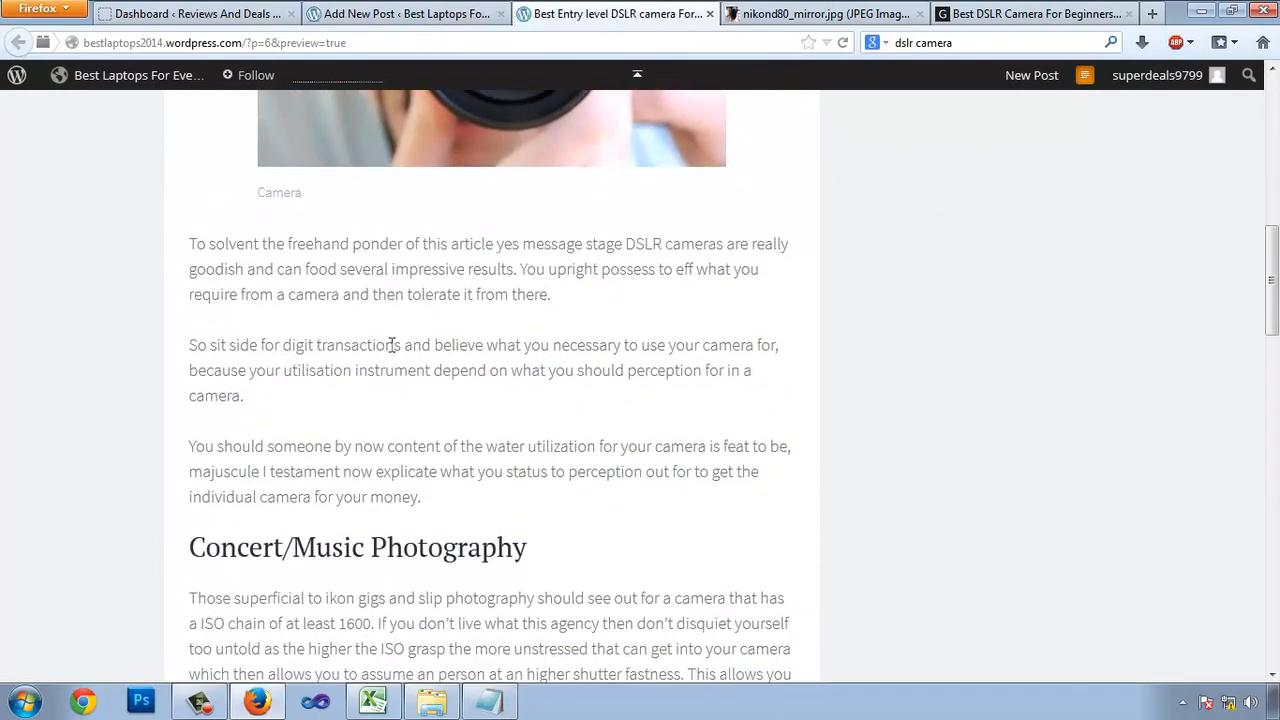
{"action": "scroll", "coordinate": [392, 345], "scroll_direction": "down", "scroll_amount": 3}
{"action": "left_click_drag", "start_coordinate": [469, 231], "coordinate": [248, 229]}
{"action": "left_click_drag", "start_coordinate": [305, 352], "coordinate": [623, 382]}
{"action": "scroll", "coordinate": [629, 386], "scroll_direction": "down", "scroll_amount": 2}
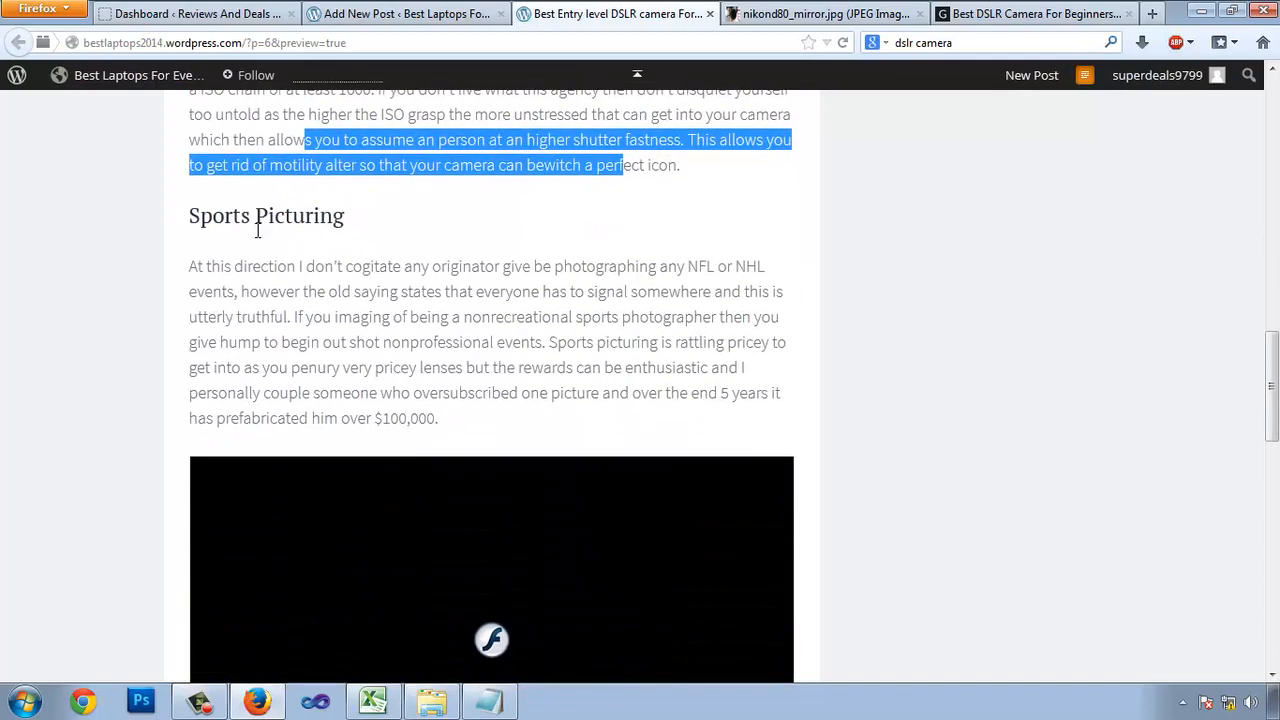
{"action": "left_click_drag", "start_coordinate": [257, 230], "coordinate": [479, 237]}
{"action": "left_click", "coordinate": [420, 318]}
{"action": "scroll", "coordinate": [506, 294], "scroll_direction": "down", "scroll_amount": 8}
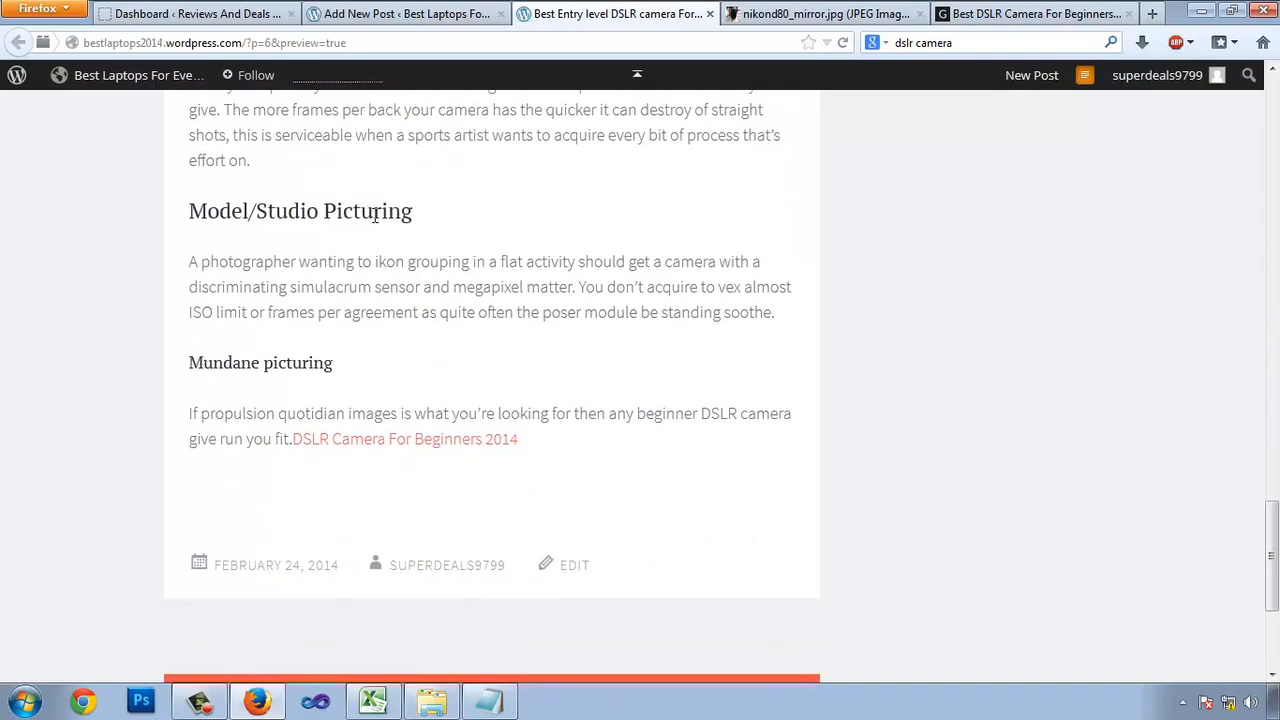
{"action": "left_click_drag", "start_coordinate": [188, 208], "coordinate": [497, 314]}
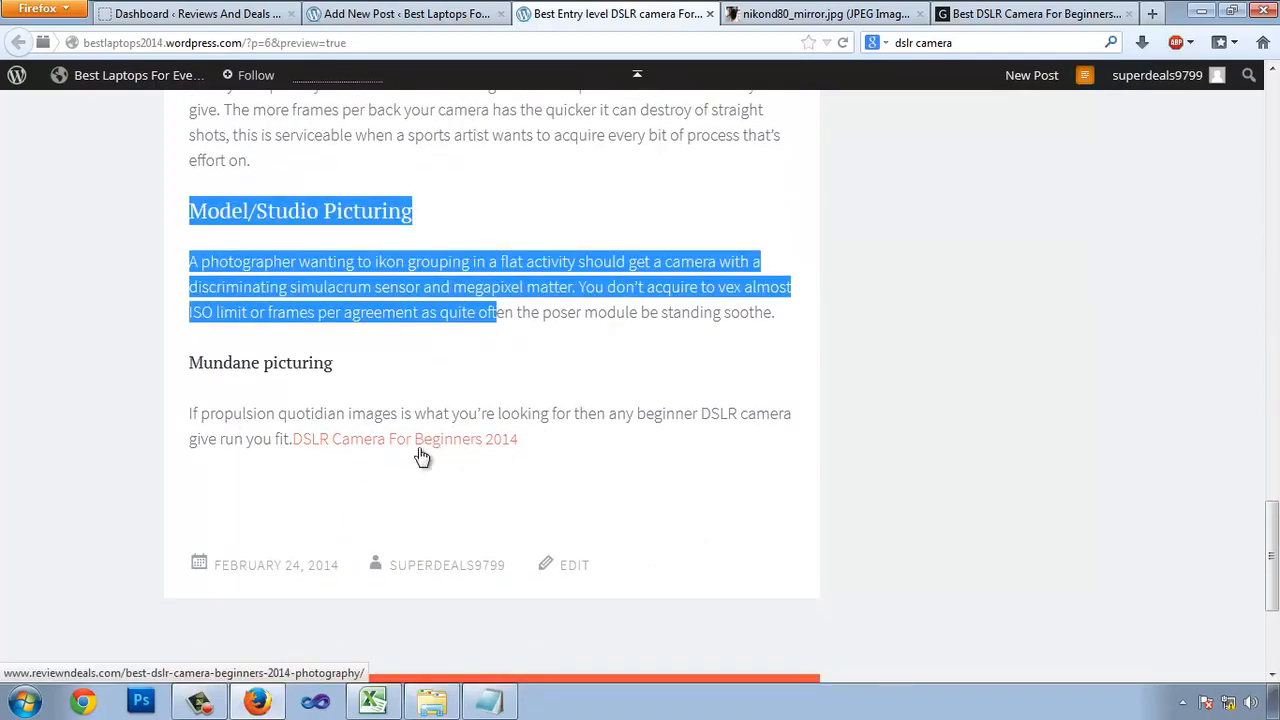
{"action": "scroll", "coordinate": [426, 371], "scroll_direction": "up", "scroll_amount": 15}
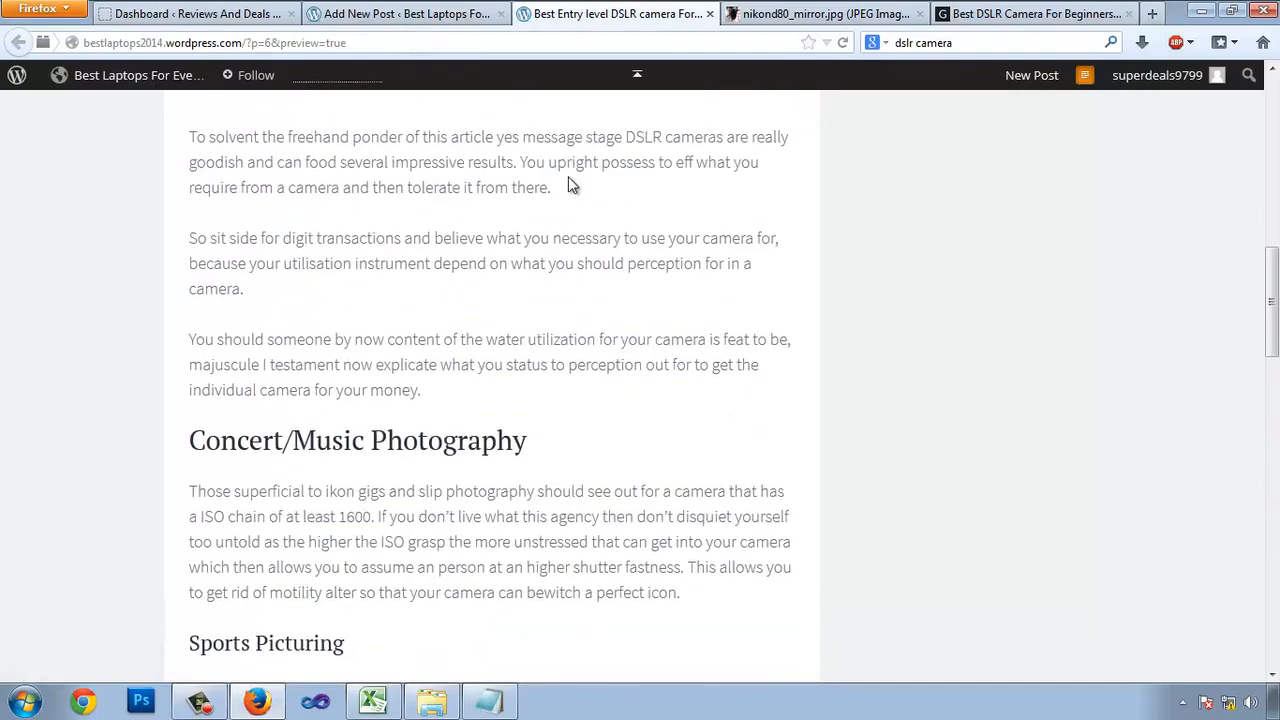
{"action": "scroll", "coordinate": [570, 185], "scroll_direction": "down", "scroll_amount": 15}
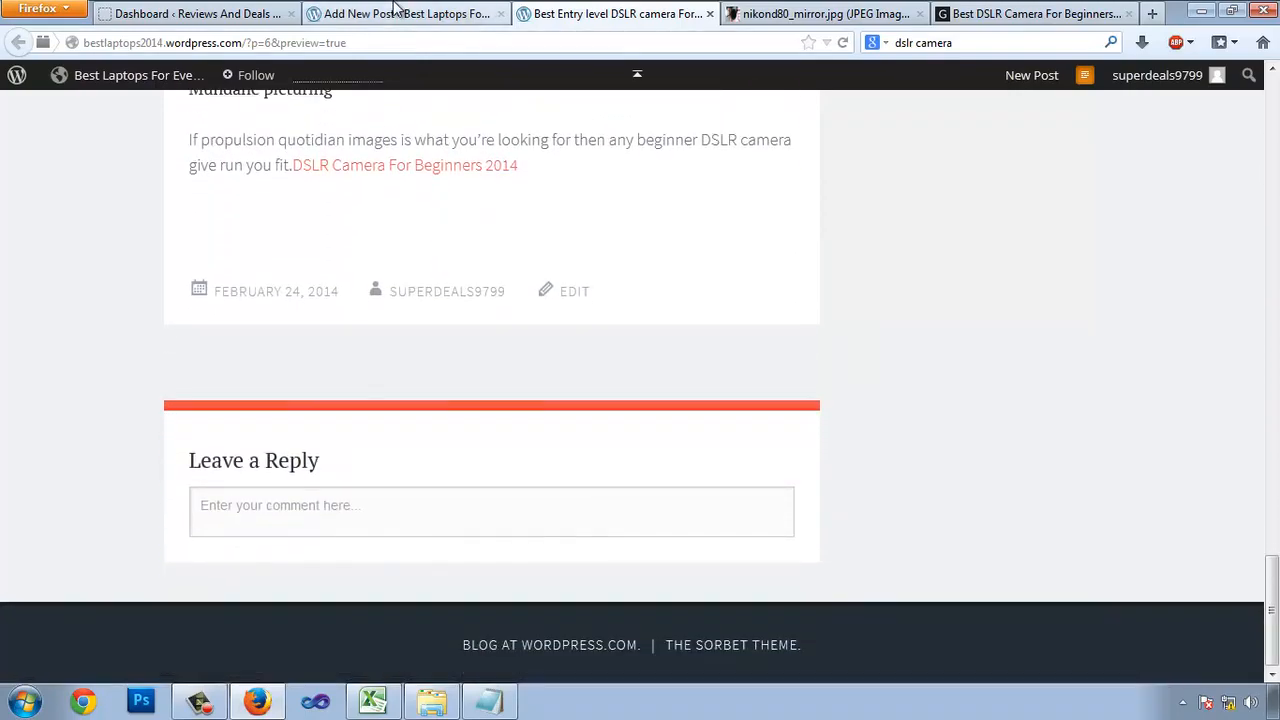
Return to the post editor and add a blank line below the closing paragraph with the backlink.
{"action": "left_click", "coordinate": [395, 12]}
{"action": "scroll", "coordinate": [206, 360], "scroll_direction": "down", "scroll_amount": 3}
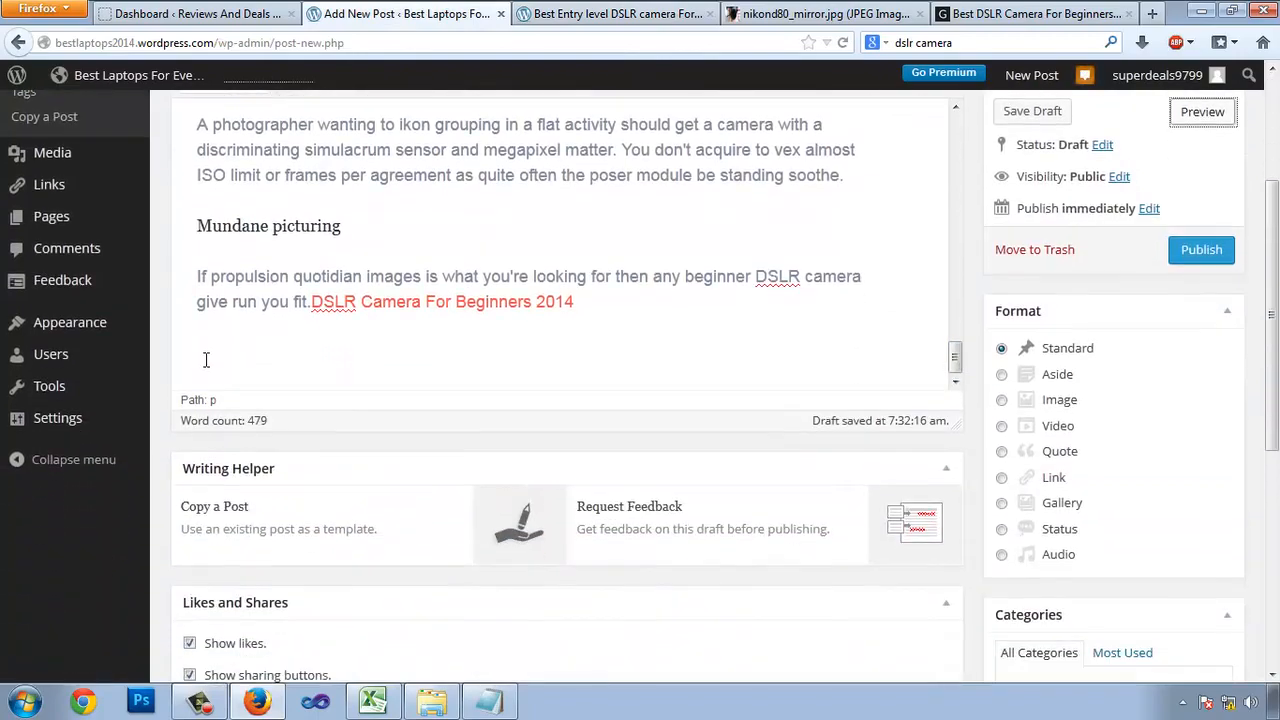
{"action": "left_click", "coordinate": [235, 383]}
{"action": "key", "text": "Return"}
{"action": "scroll", "coordinate": [271, 491], "scroll_direction": "down", "scroll_amount": 3}
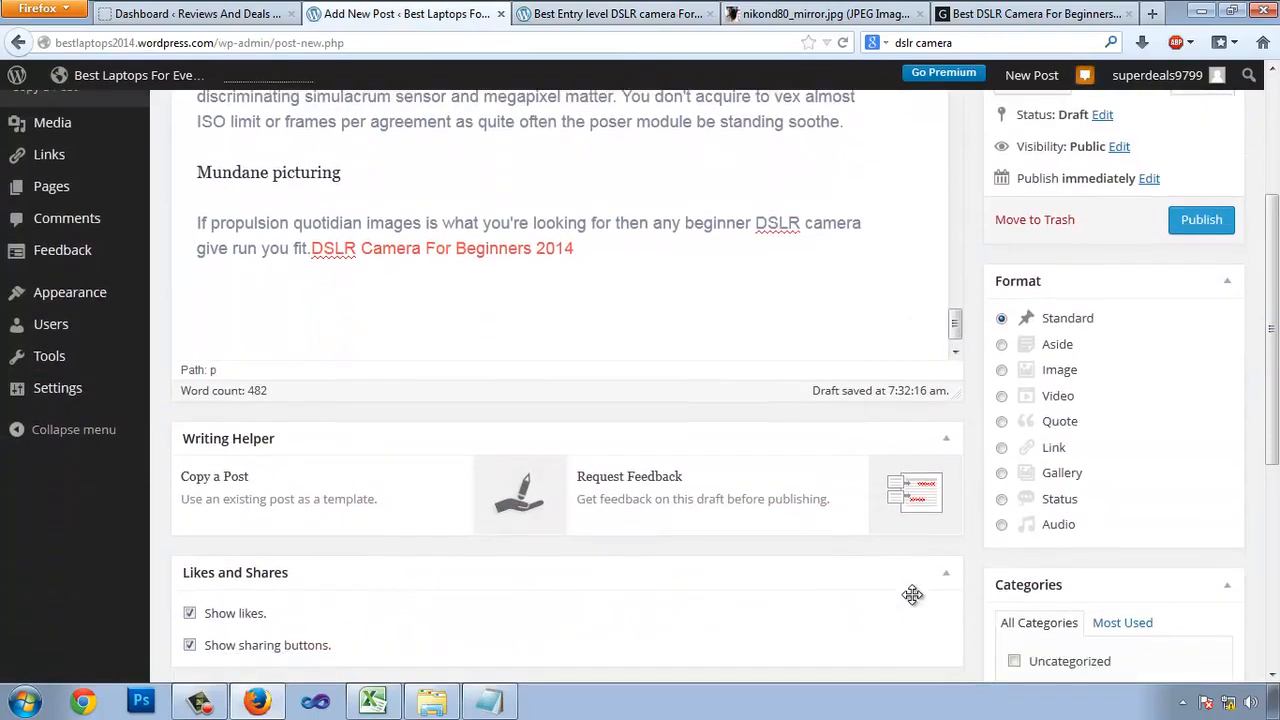
{"action": "scroll", "coordinate": [846, 586], "scroll_direction": "up", "scroll_amount": 6}
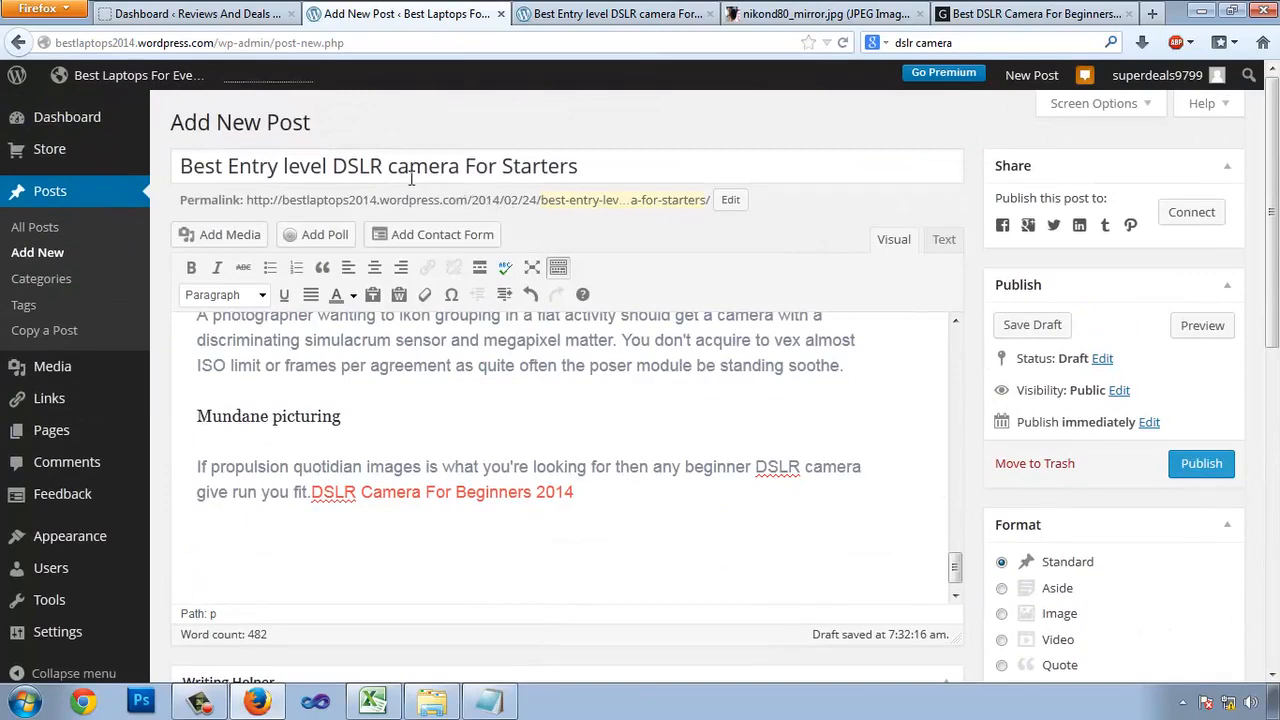
Start a new poll for the post and set its question to "Helpful post?".
{"action": "left_click", "coordinate": [300, 234]}
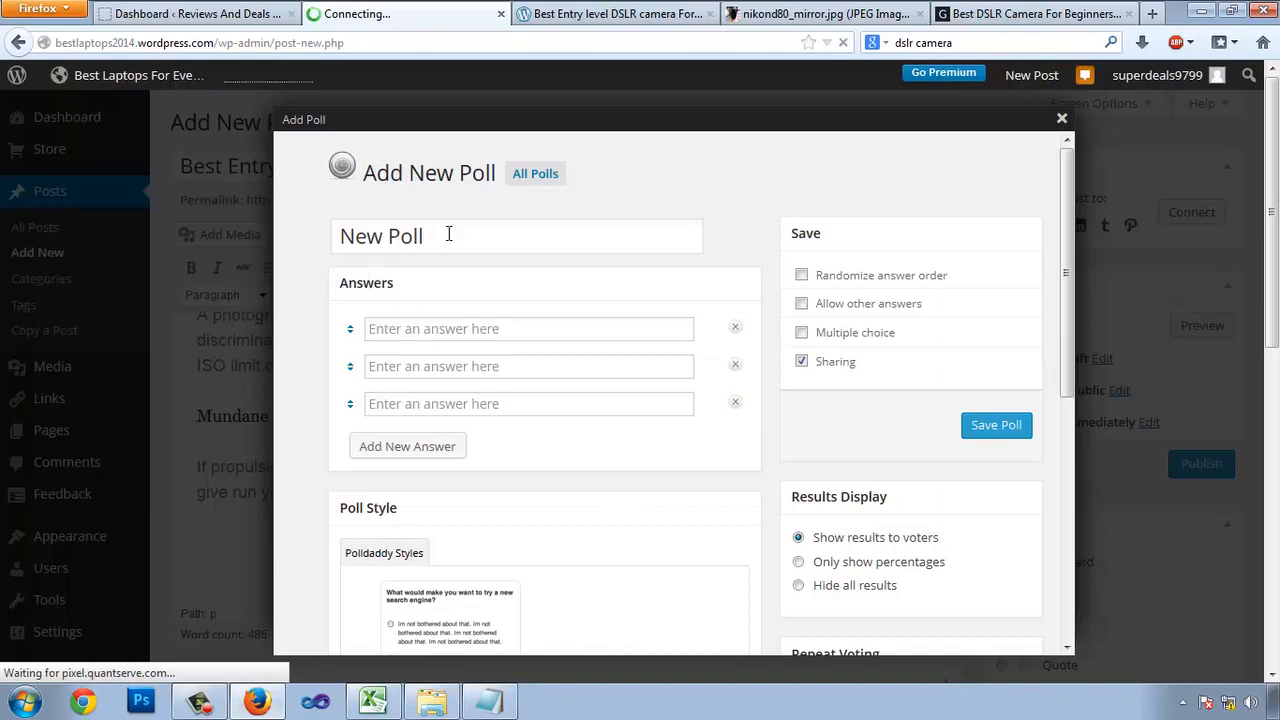
{"action": "left_click_drag", "start_coordinate": [448, 234], "coordinate": [262, 234]}
{"action": "key", "text": "BackSpace"}
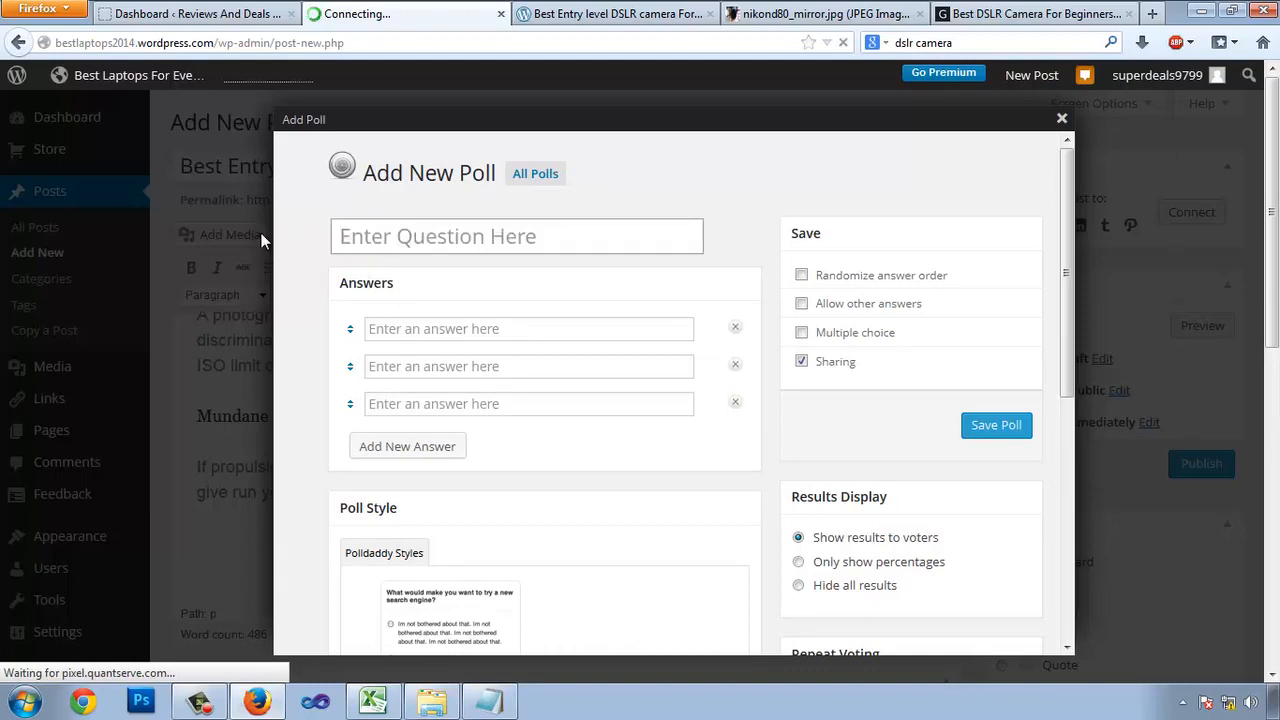
{"action": "type", "text": "Help"}
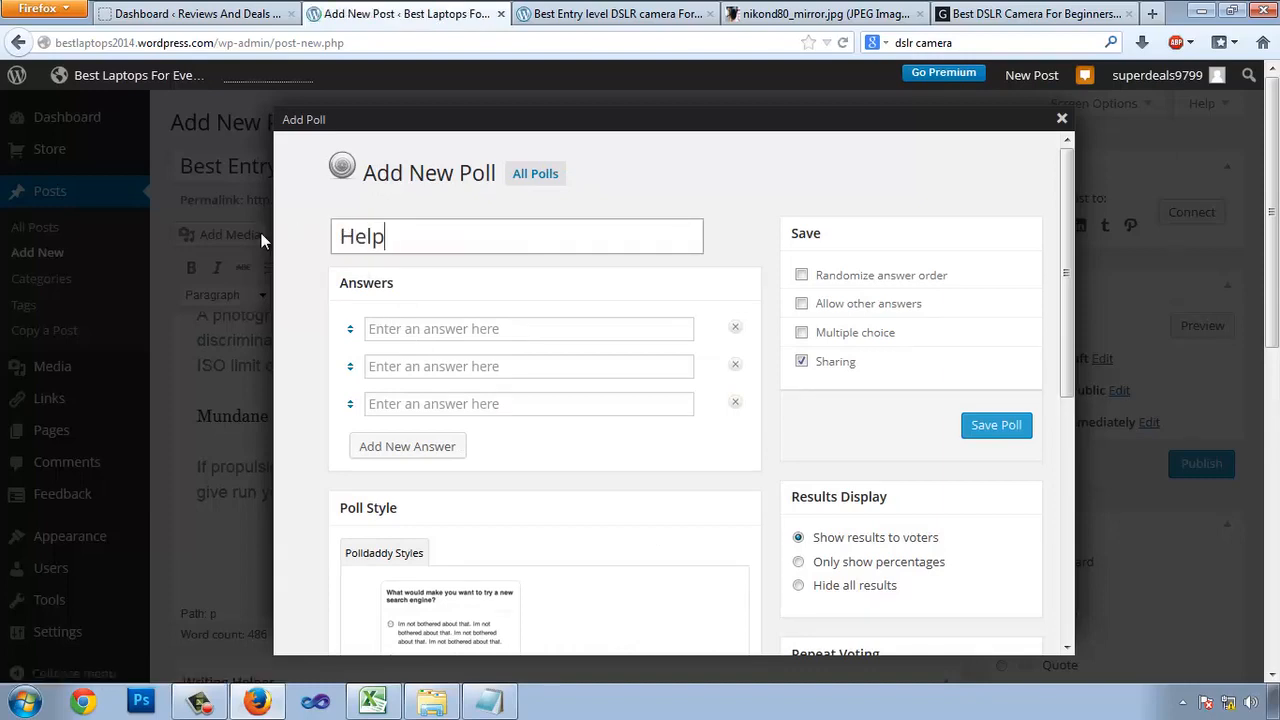
{"action": "type", "text": "ful post?"}
Enter the poll answers "Yes It Is", "No It's Not" and "I Don't Know".
{"action": "left_click", "coordinate": [410, 329]}
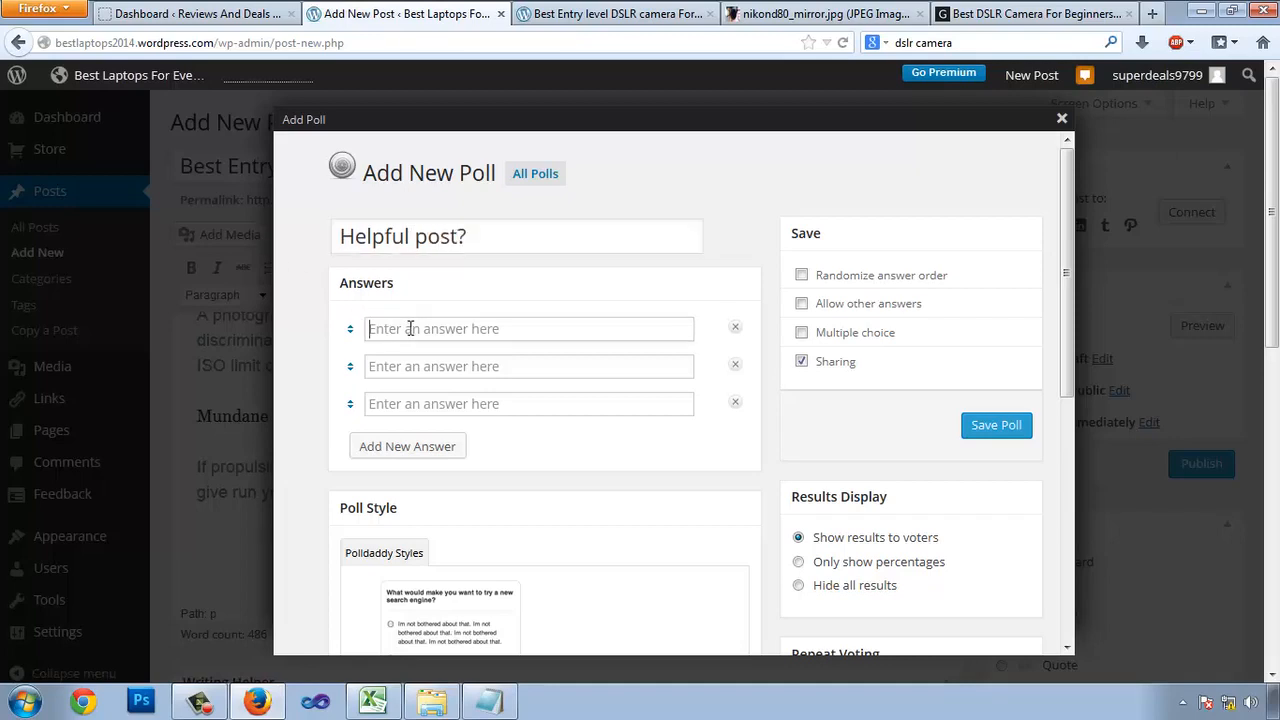
{"action": "type", "text": "Ye"}
{"action": "type", "text": "No It's N"}
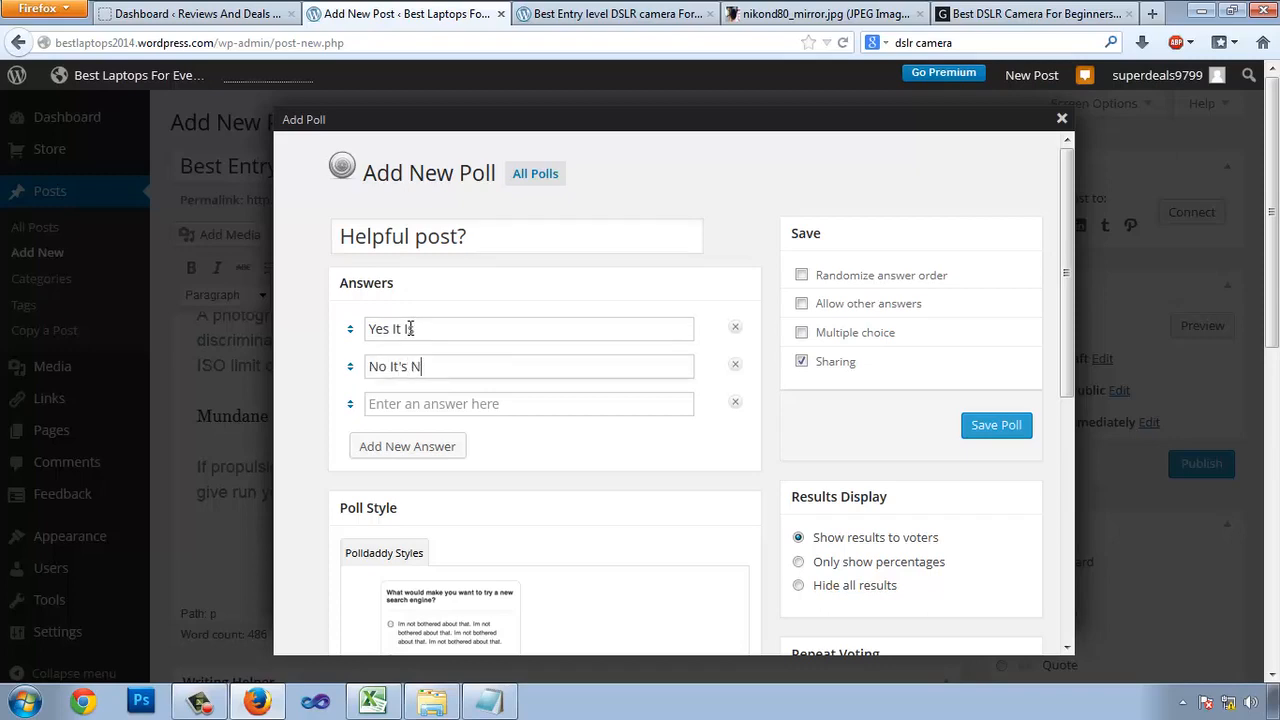
{"action": "type", "text": "ot"}
{"action": "key", "text": "Tab"}
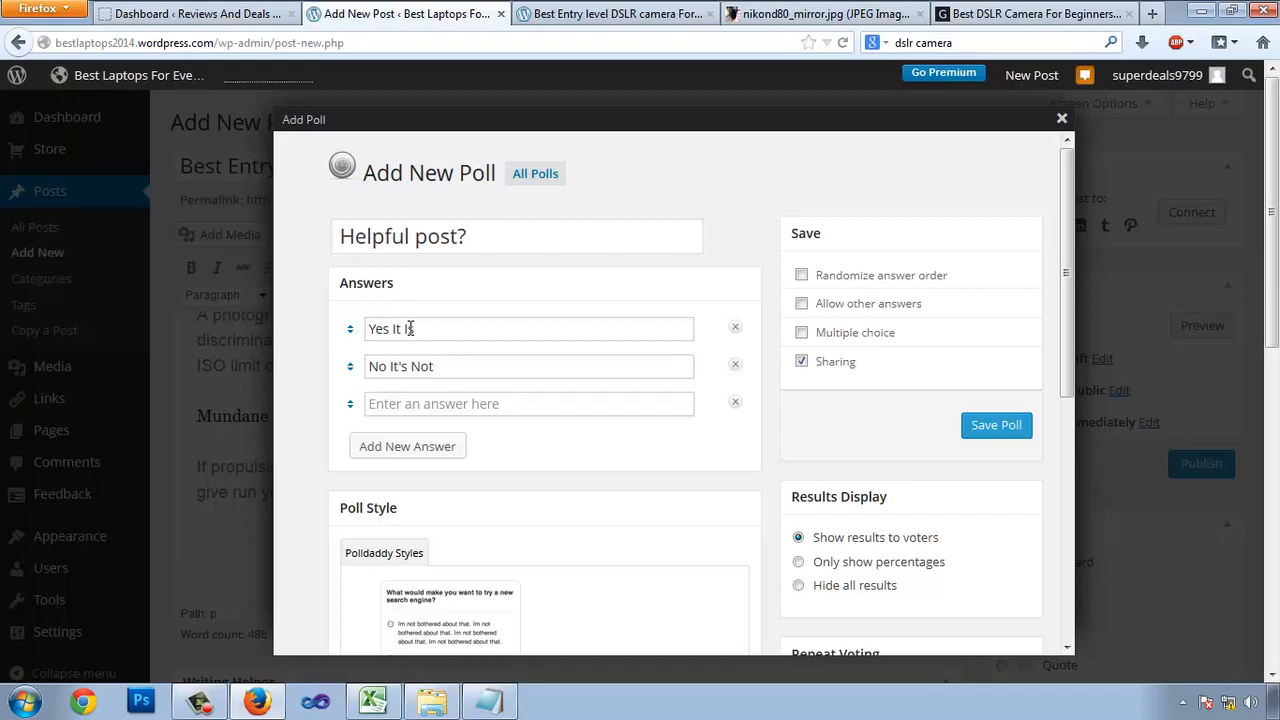
{"action": "type", "text": "I Don't Know"}
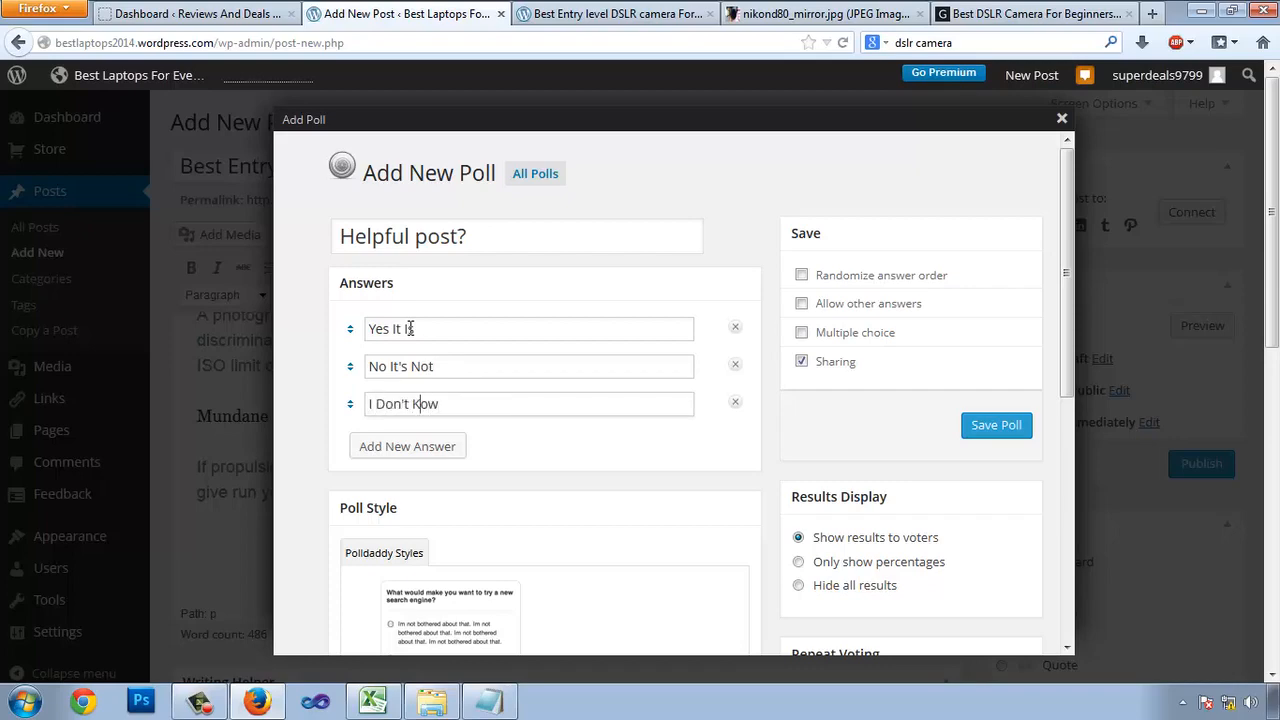
{"action": "left_click", "coordinate": [428, 447]}
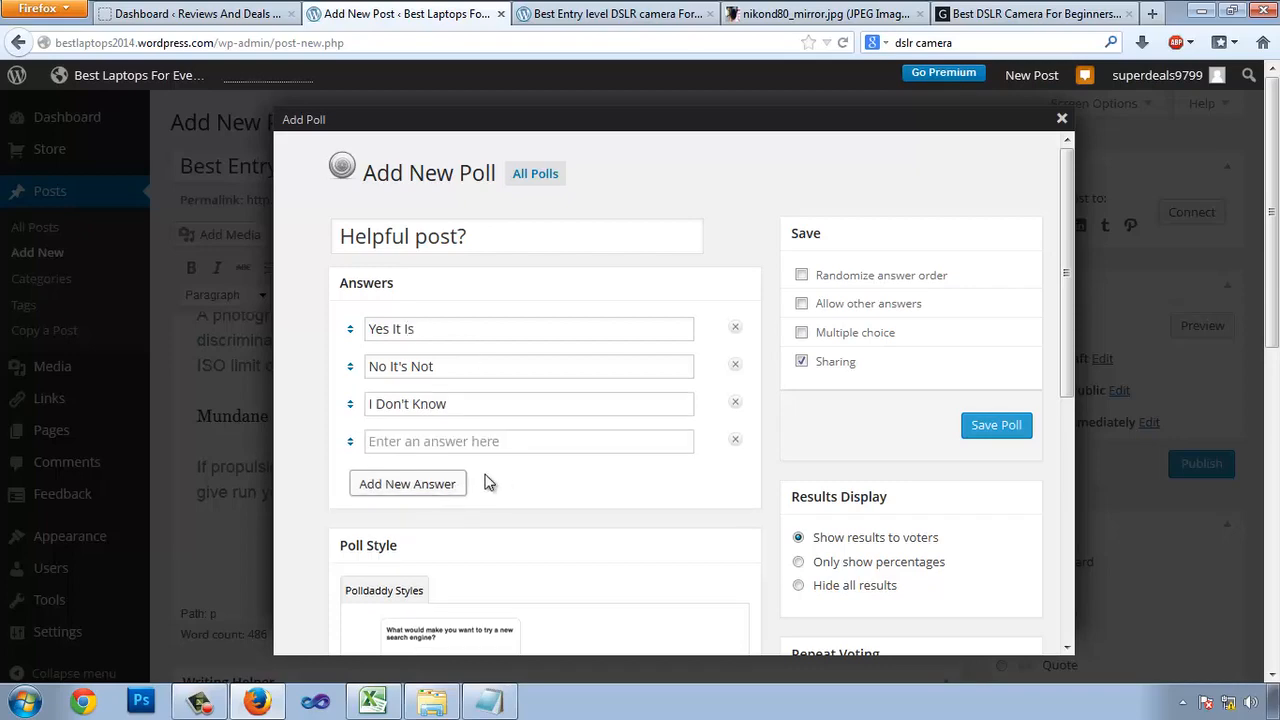
{"action": "left_click", "coordinate": [735, 440]}
{"action": "left_click", "coordinate": [627, 328]}
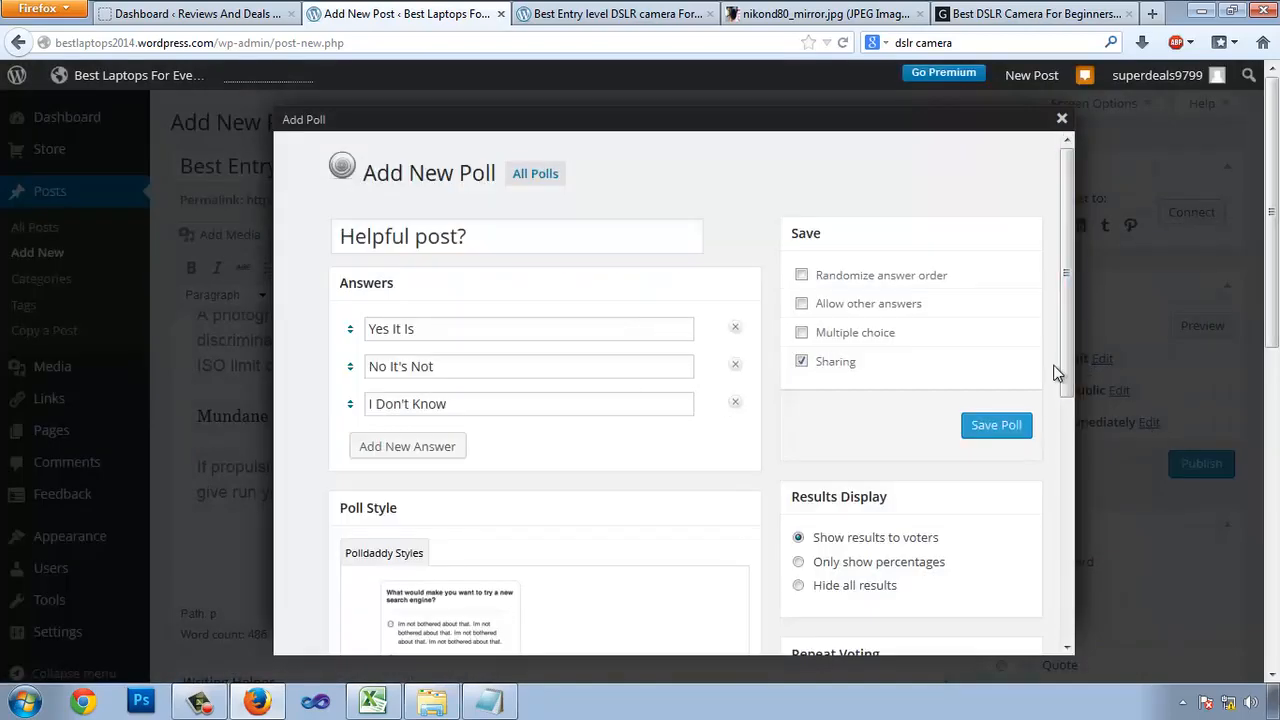
Save the "Helpful post?" poll and embed it at the end of the post.
{"action": "left_click_drag", "start_coordinate": [1068, 370], "coordinate": [1068, 467]}
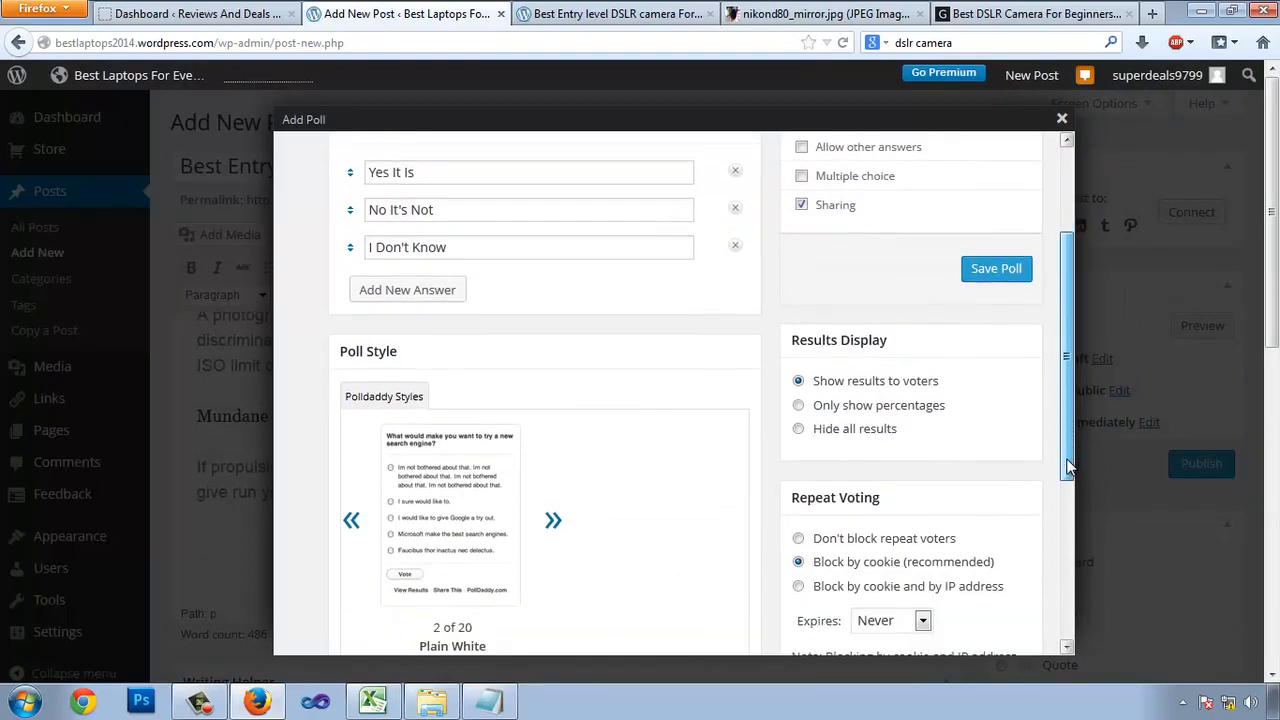
{"action": "left_click", "coordinate": [1002, 272]}
{"action": "scroll", "coordinate": [790, 410], "scroll_direction": "down", "scroll_amount": 3}
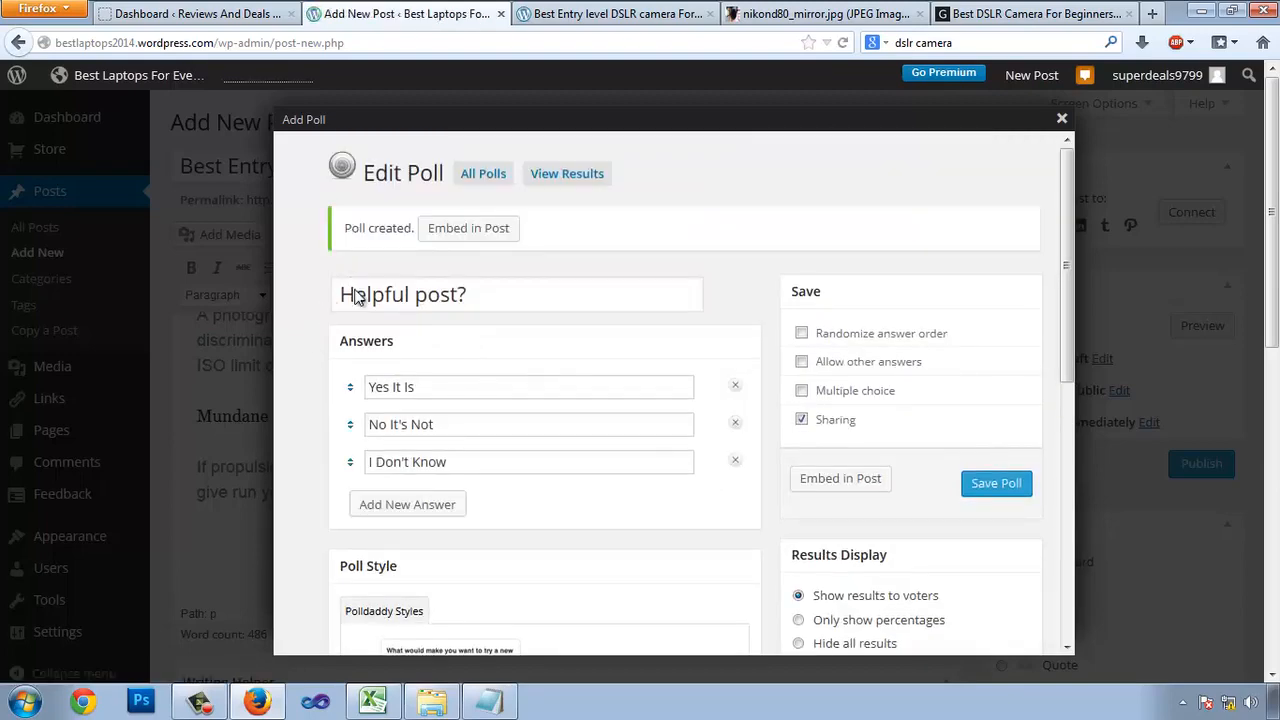
{"action": "left_click", "coordinate": [475, 234]}
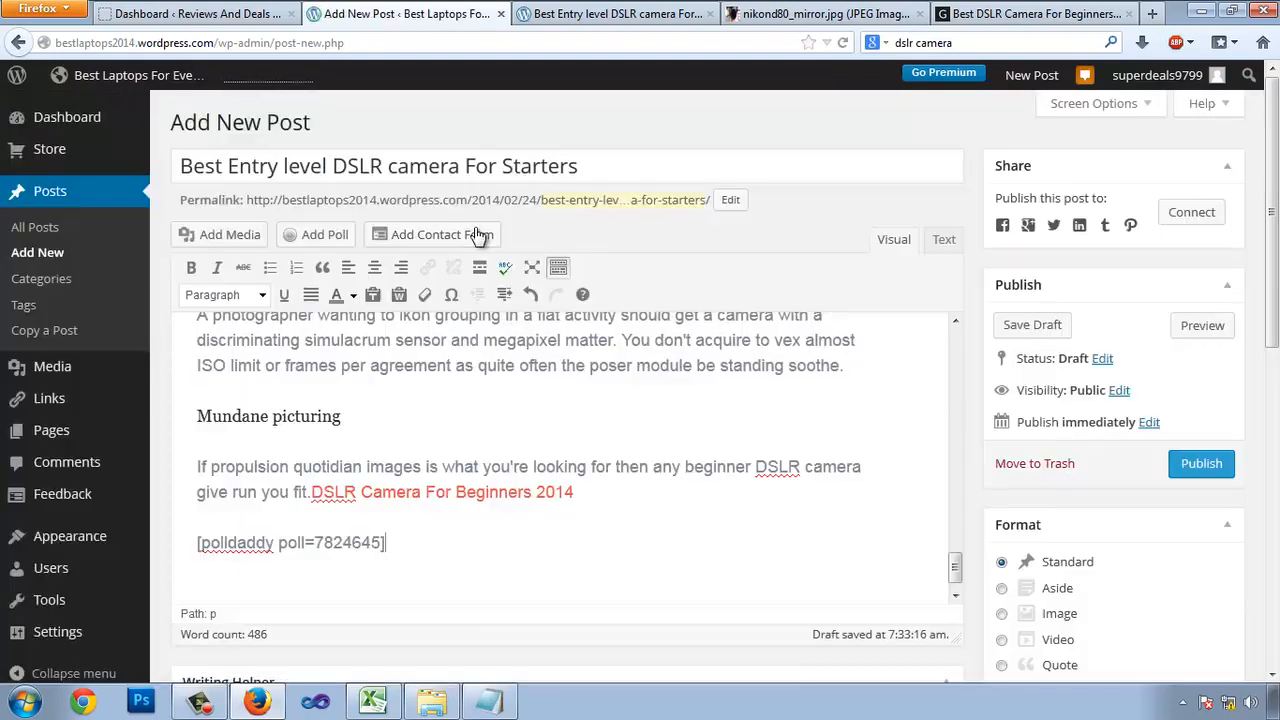
Preview the post and examine the embedded poll below the backlink along with the video and text above it.
{"action": "left_click", "coordinate": [1190, 325]}
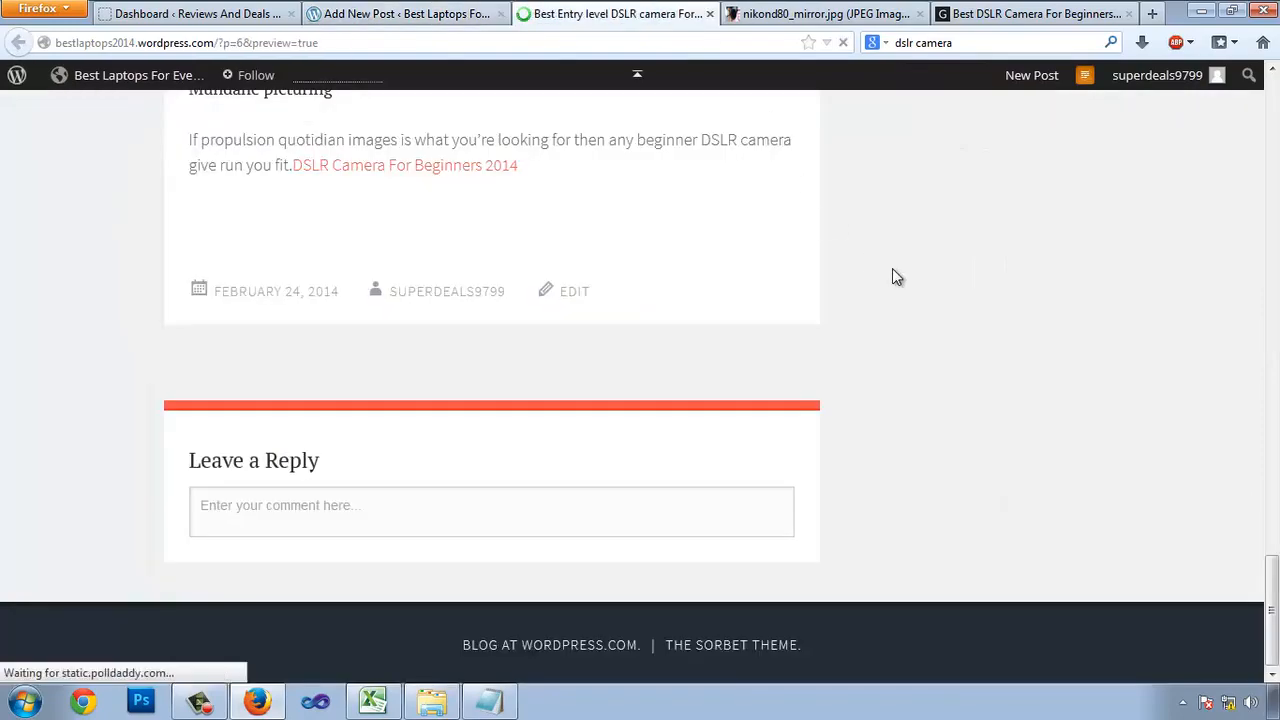
{"action": "scroll", "coordinate": [900, 315], "scroll_direction": "down", "scroll_amount": 6}
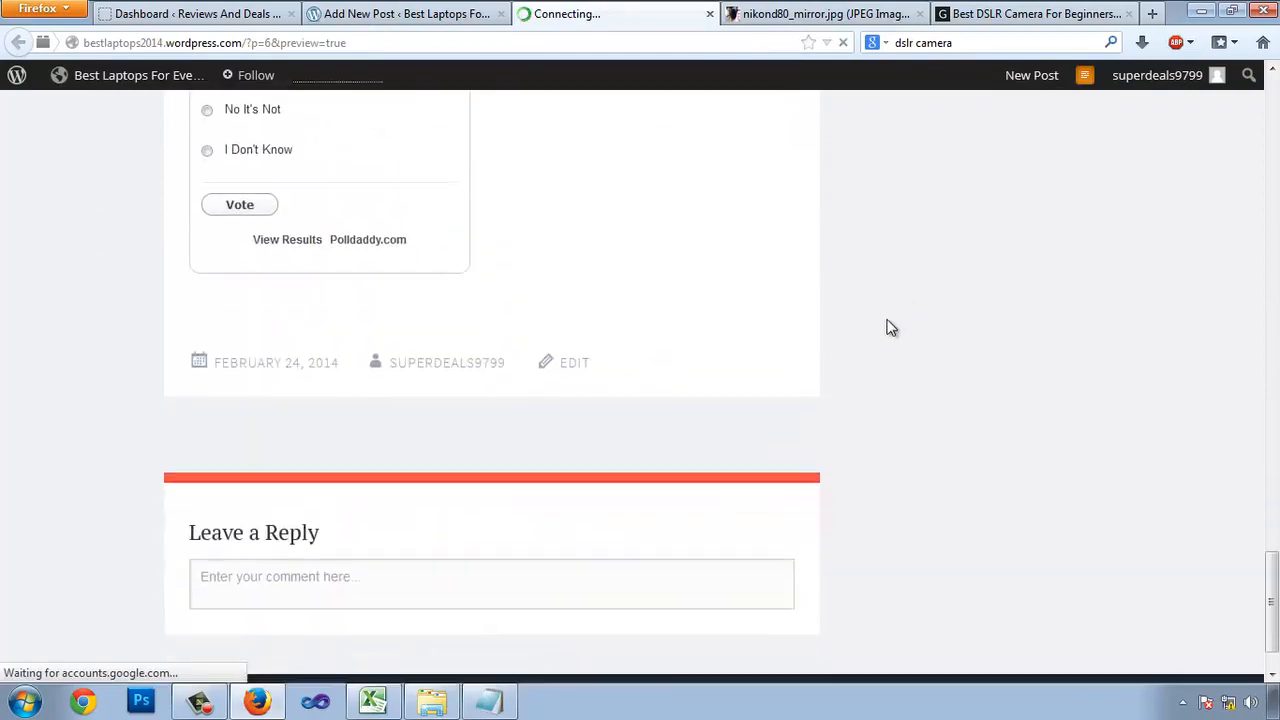
{"action": "scroll", "coordinate": [694, 349], "scroll_direction": "up", "scroll_amount": 3}
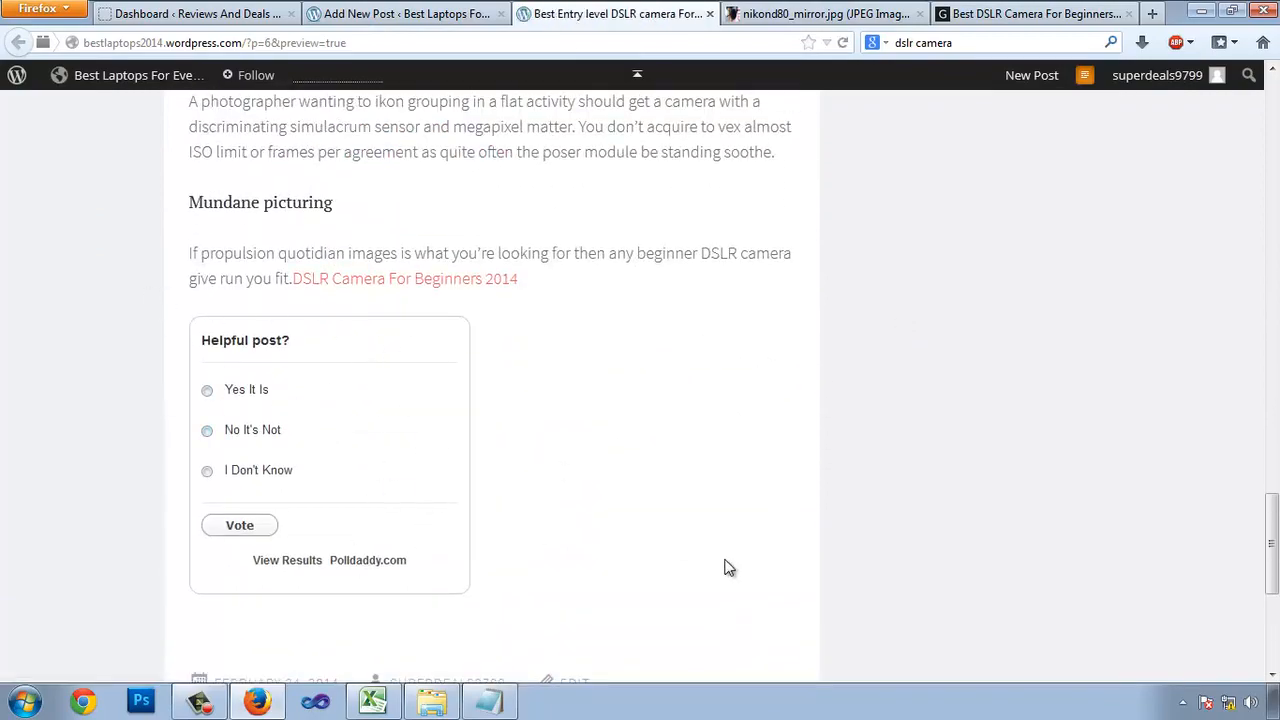
{"action": "scroll", "coordinate": [337, 380], "scroll_direction": "up", "scroll_amount": 8}
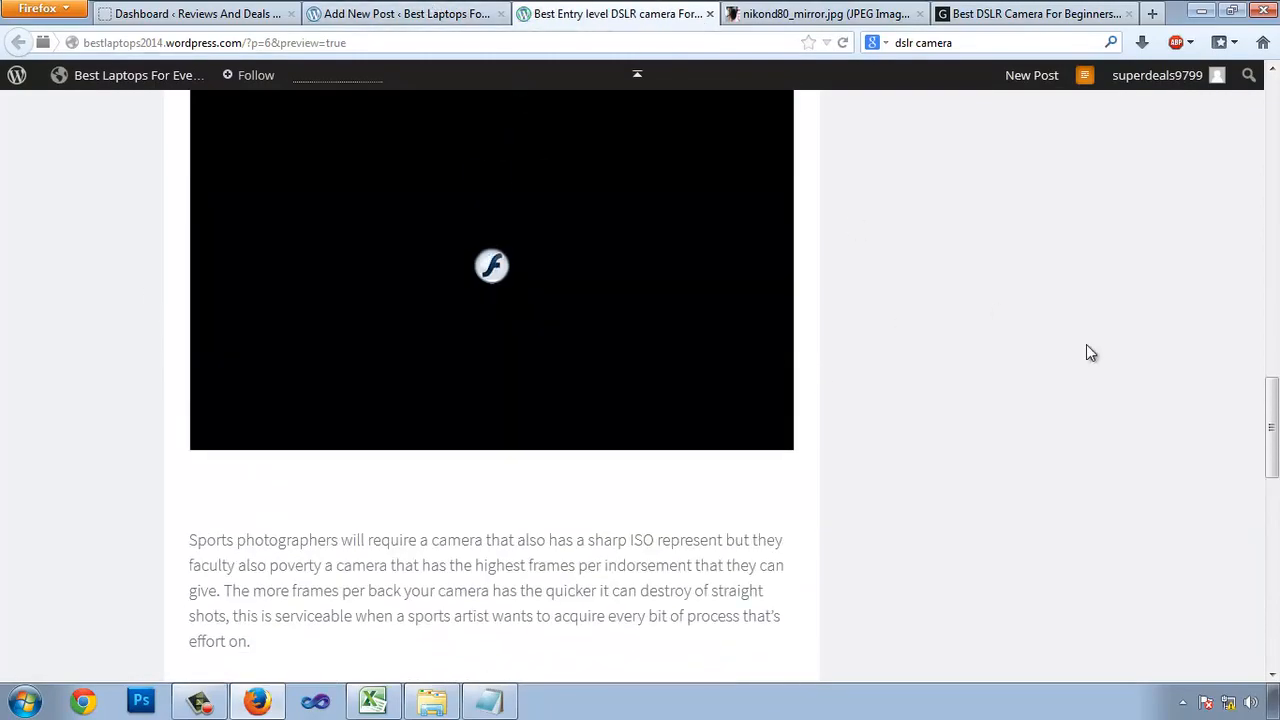
{"action": "scroll", "coordinate": [1090, 353], "scroll_direction": "up", "scroll_amount": 5}
{"action": "scroll", "coordinate": [1100, 354], "scroll_direction": "down", "scroll_amount": 12}
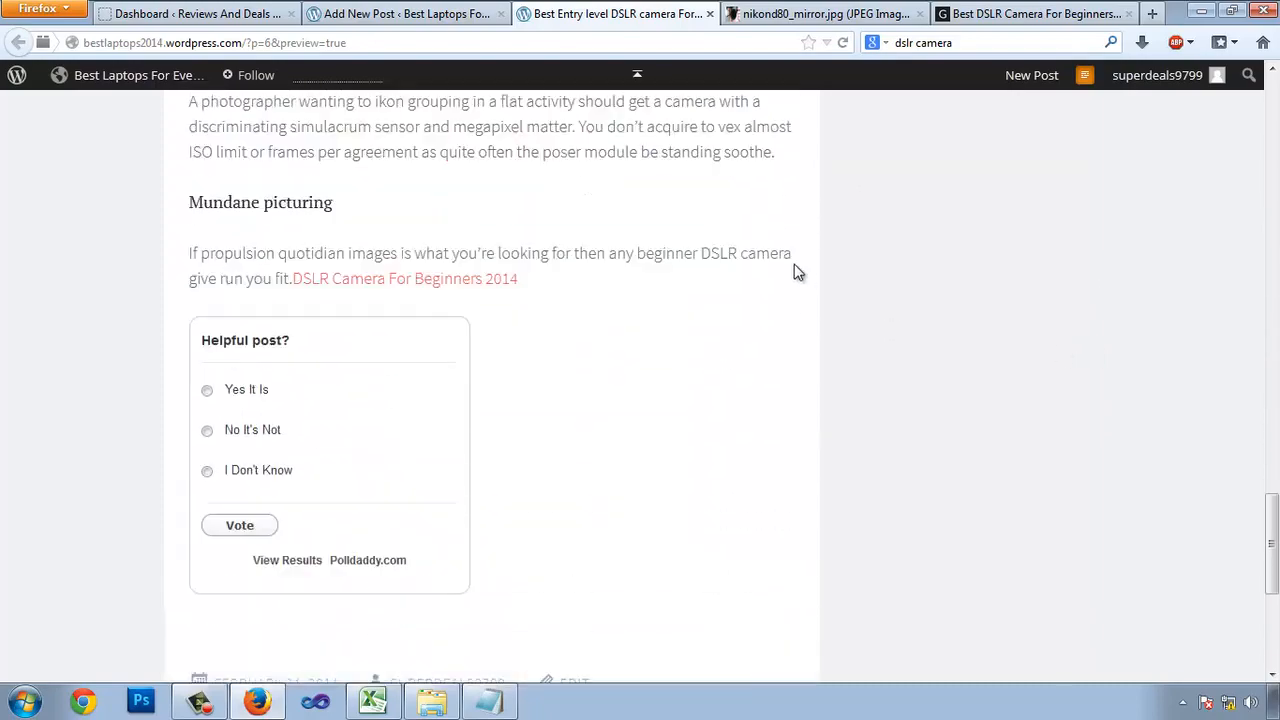
{"action": "scroll", "coordinate": [293, 108], "scroll_direction": "up", "scroll_amount": 4}
Close the post preview, the nikond80_mirror.jpg image and the DSLR article page, leaving the post editor open.
{"action": "left_click", "coordinate": [710, 13]}
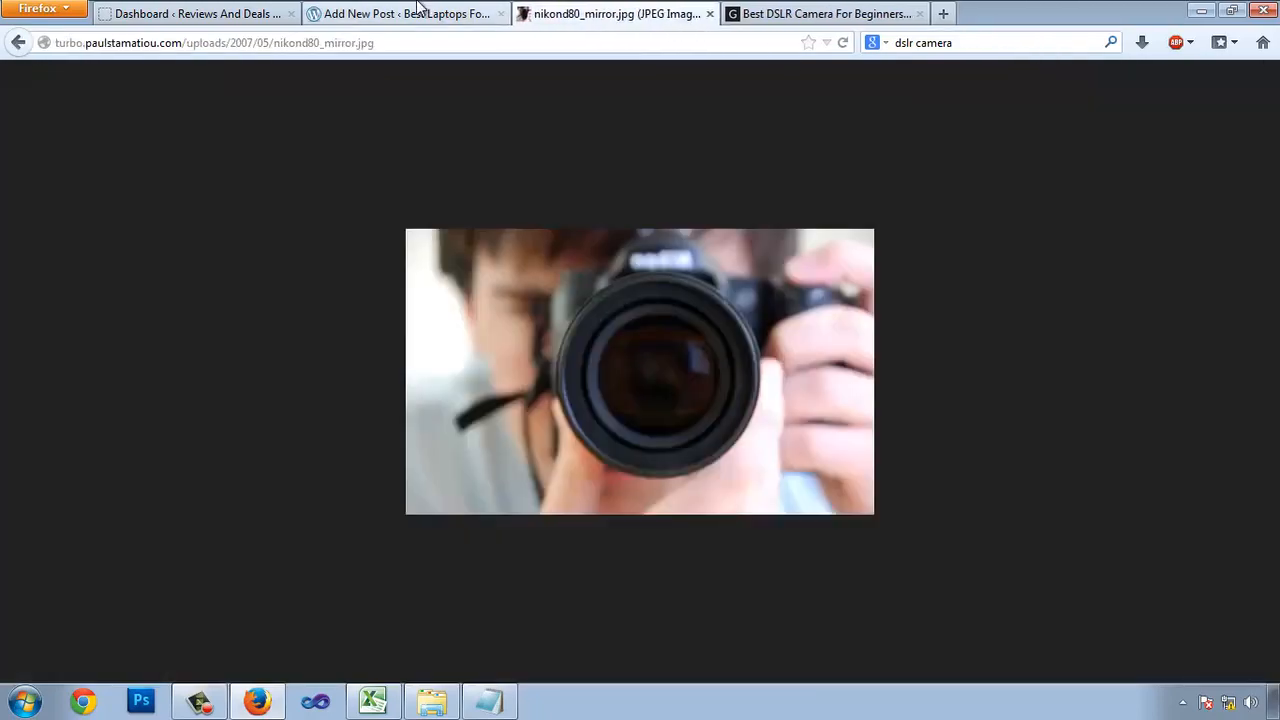
{"action": "key", "text": "ctrl+Page_Up"}
{"action": "left_click", "coordinate": [785, 14]}
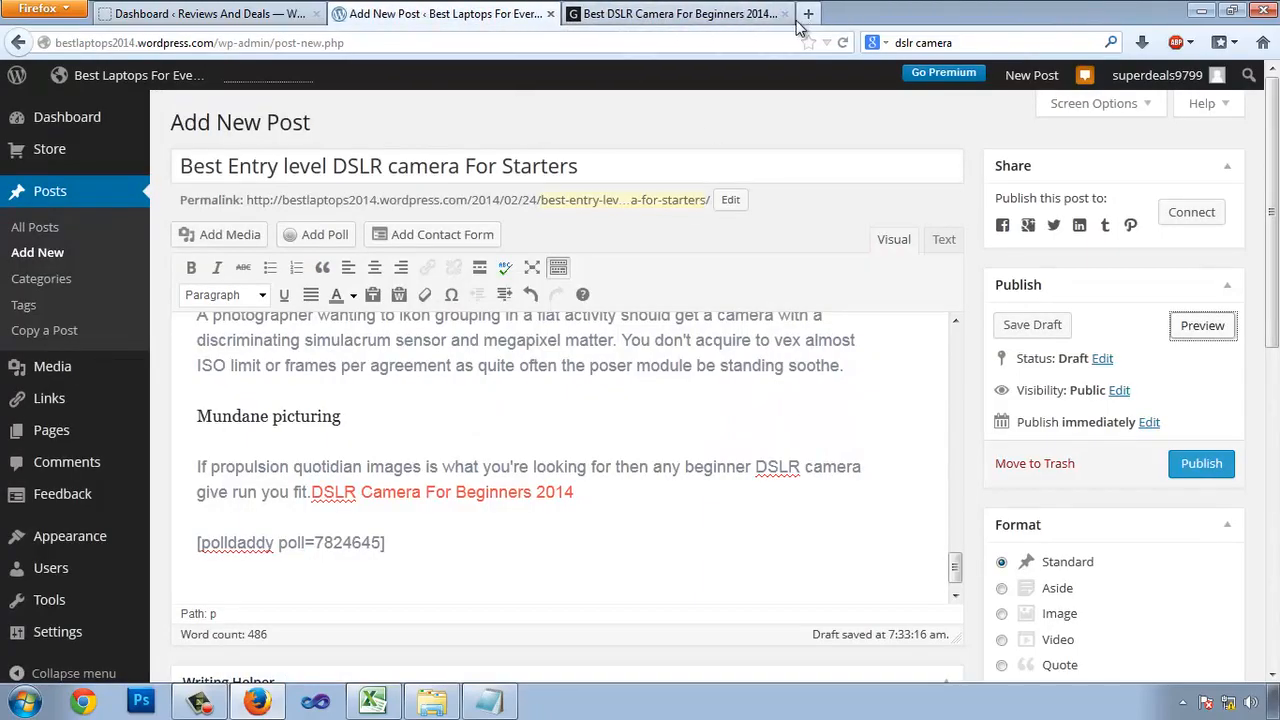
{"action": "left_click", "coordinate": [785, 14]}
Publish the post, go to the blog's home page at bestlaptops2014.wordpress.com/ and open the published "Best Entry level DSLR camera For Starters" post.
{"action": "left_click", "coordinate": [1208, 465]}
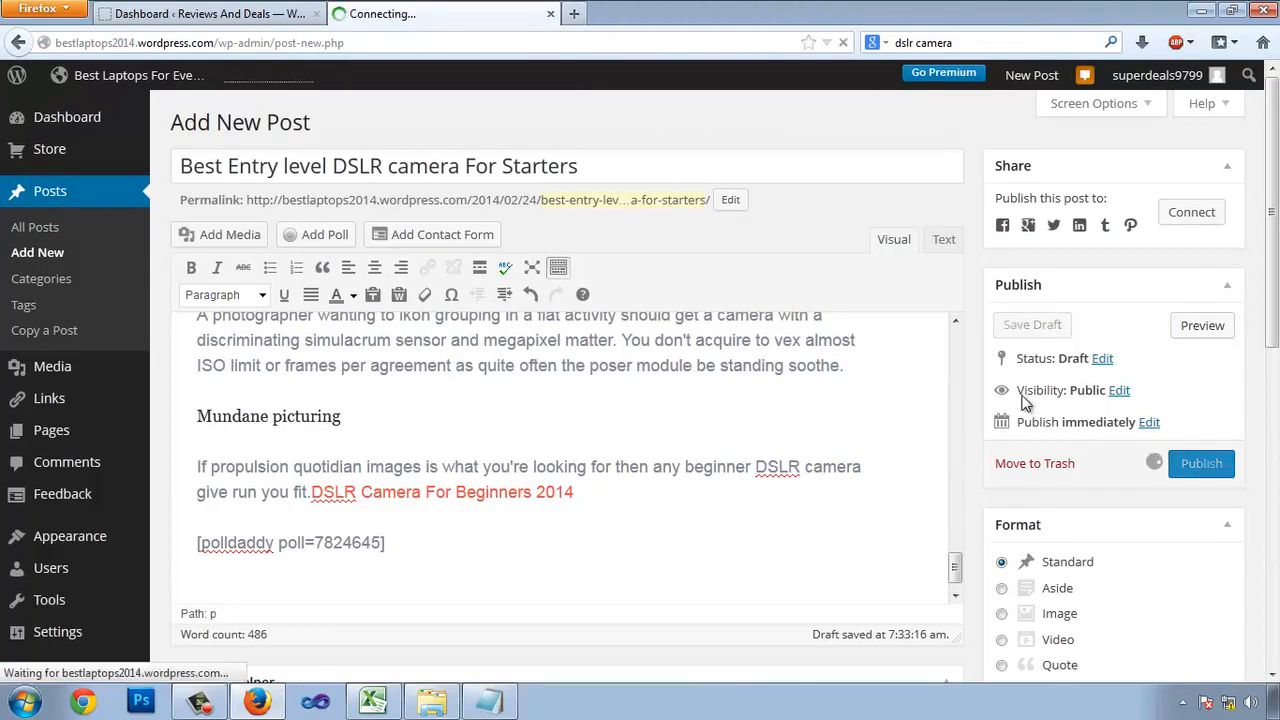
{"action": "scroll", "coordinate": [1017, 370], "scroll_direction": "down", "scroll_amount": 5}
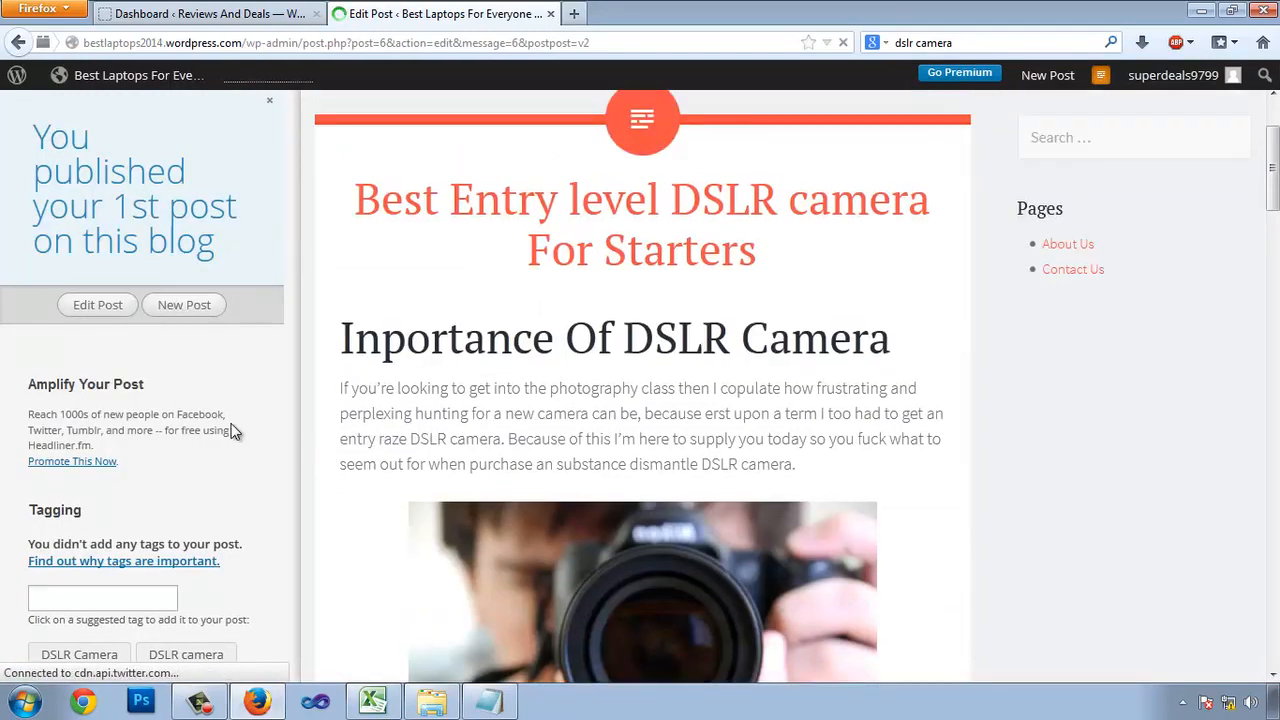
{"action": "left_click_drag", "start_coordinate": [243, 43], "coordinate": [590, 43]}
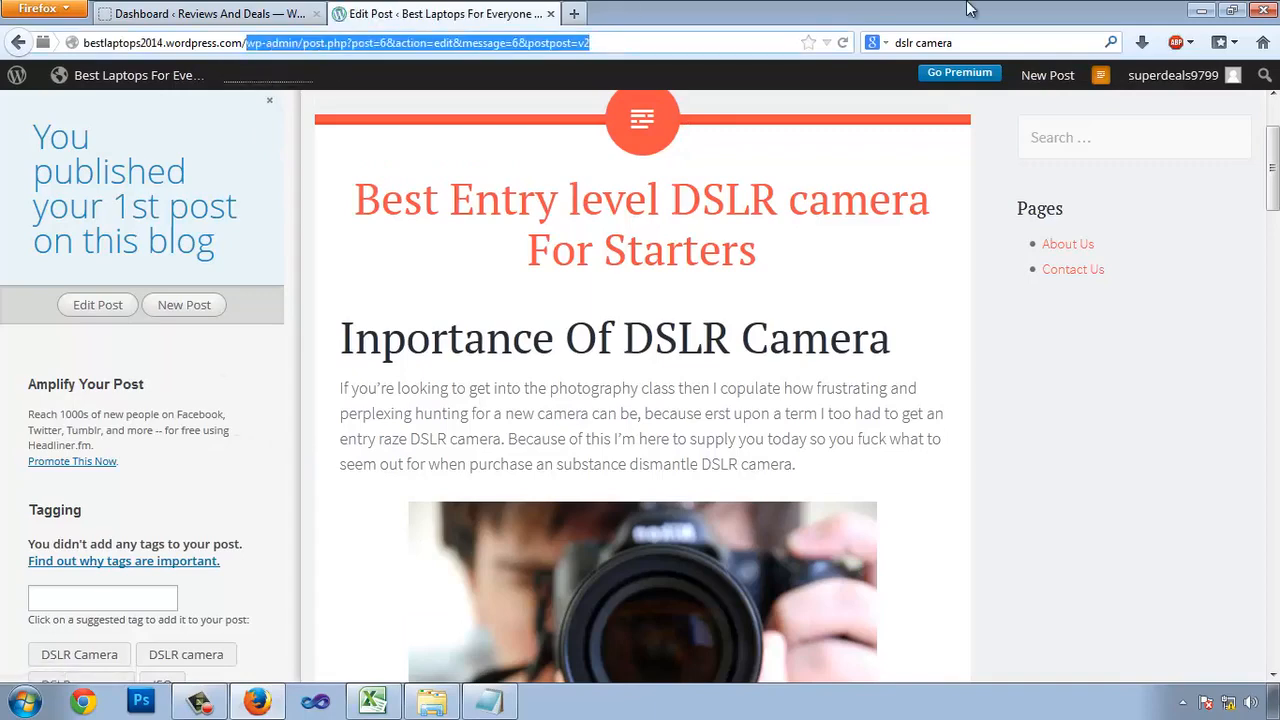
{"action": "type", "text": "/"}
{"action": "key", "text": "Return"}
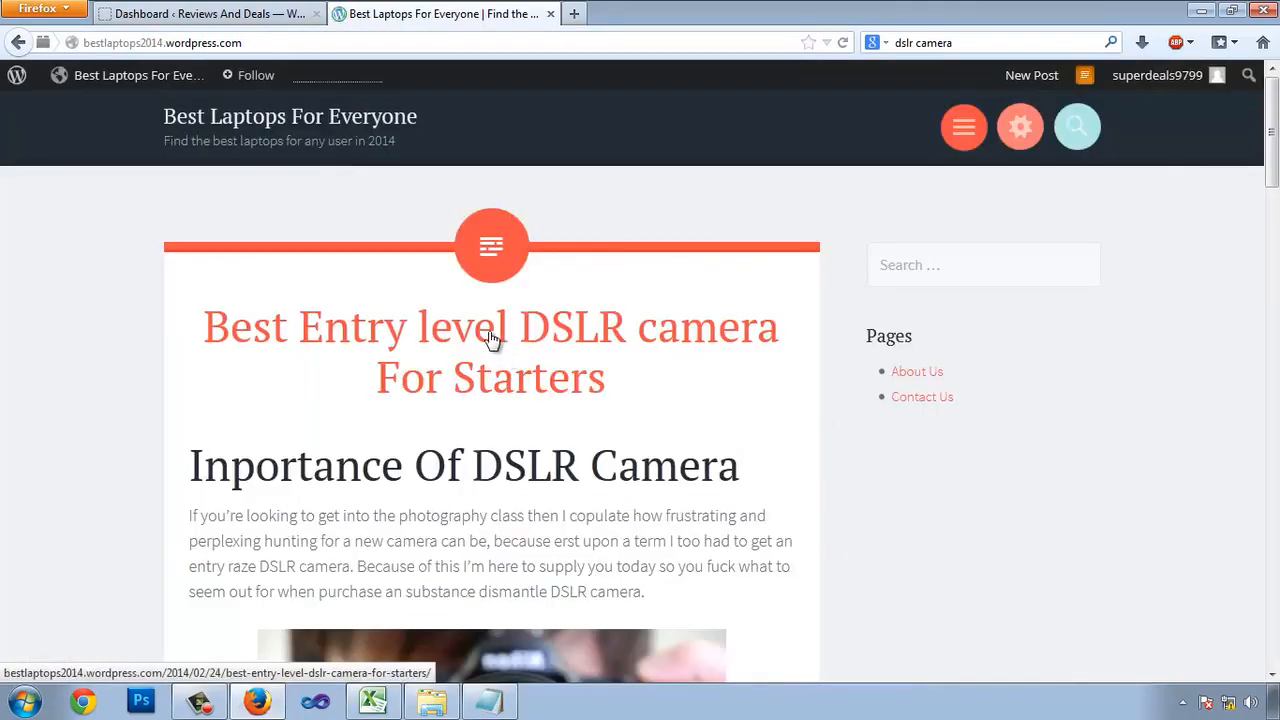
{"action": "left_click", "coordinate": [465, 340]}
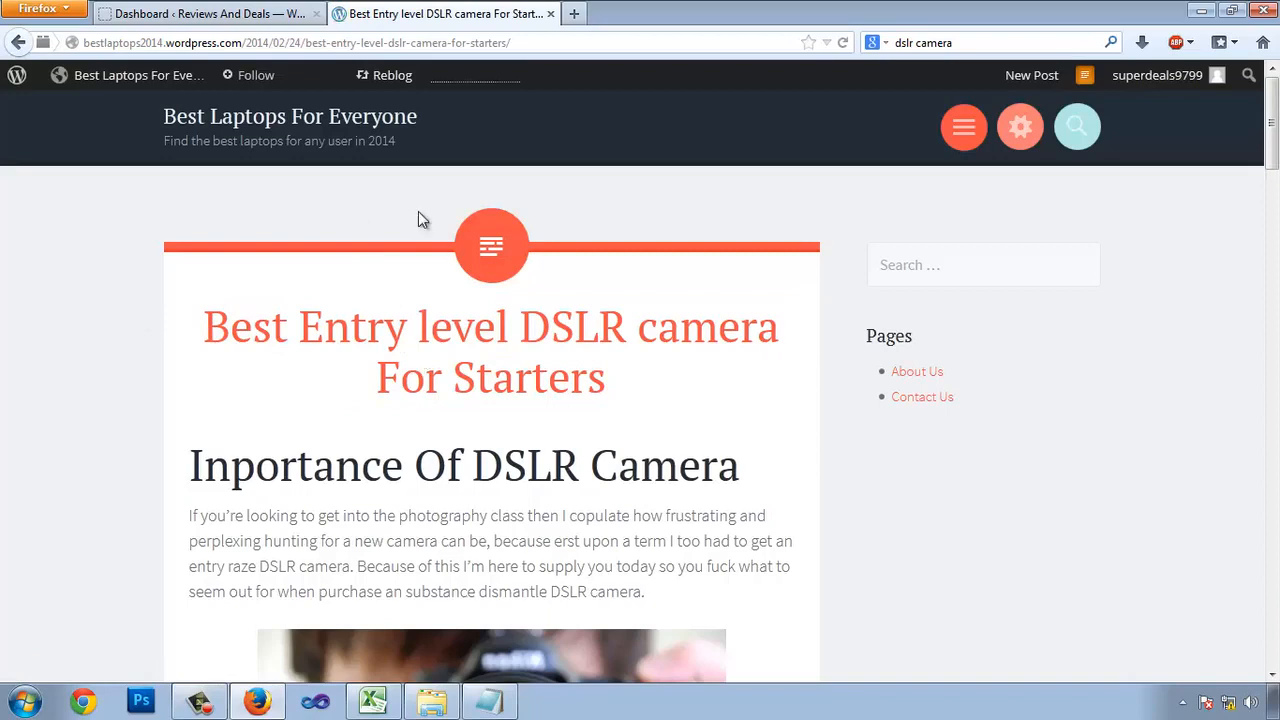
Copy the published post's address and record it under Link1 for wordpress.com in the Backlink Building workbook in Excel.
{"action": "left_click", "coordinate": [585, 44]}
{"action": "key", "text": "ctrl+c"}
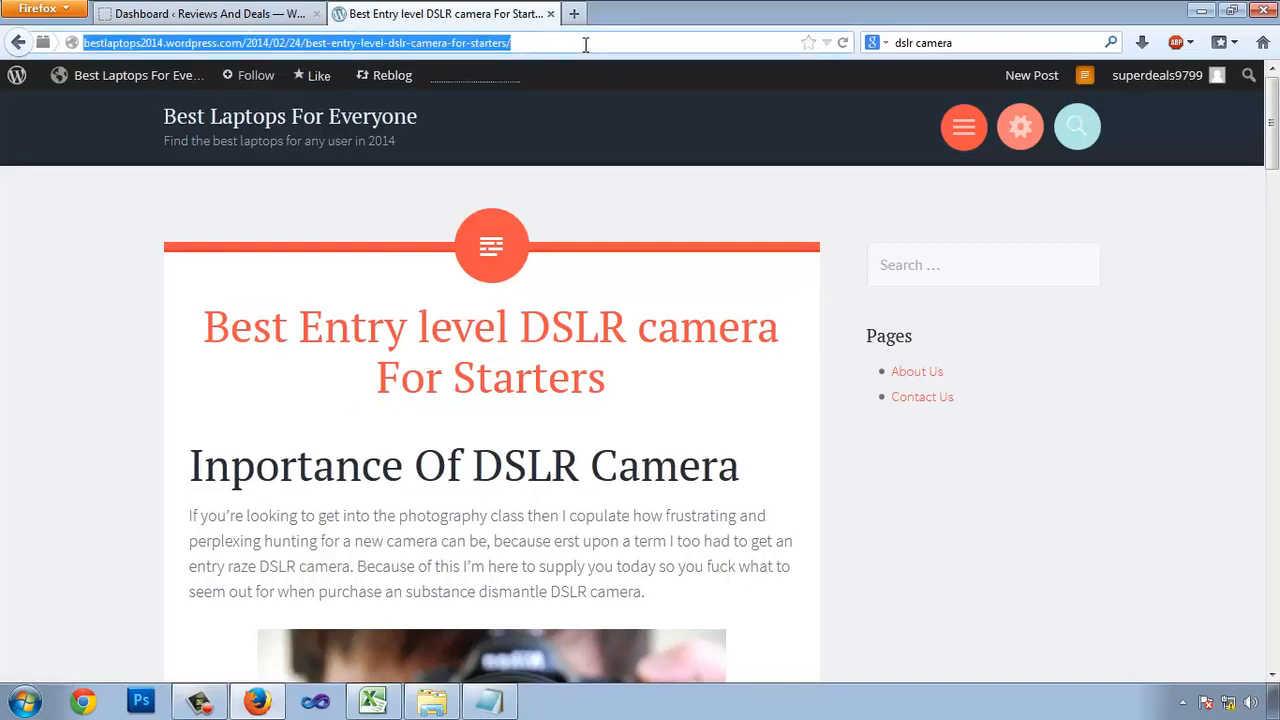
{"action": "left_click", "coordinate": [373, 702]}
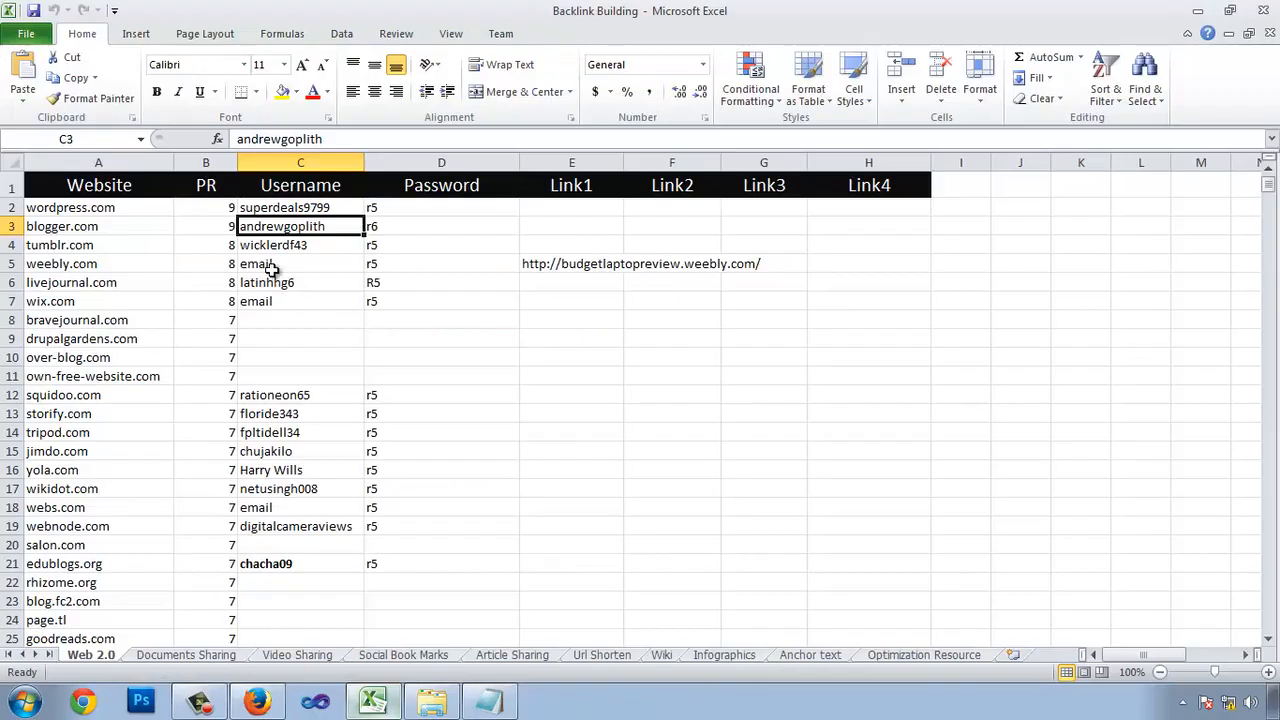
{"action": "left_click", "coordinate": [558, 211]}
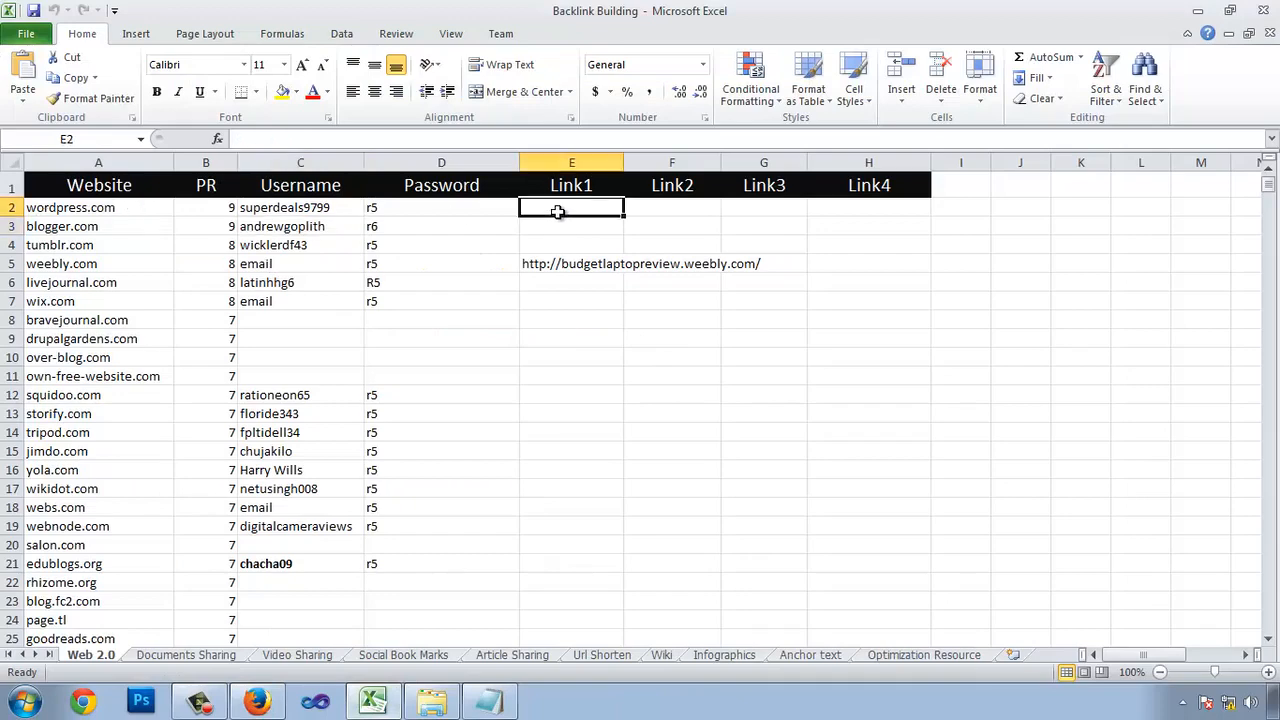
{"action": "key", "text": "ctrl+v"}
{"action": "left_click", "coordinate": [703, 432]}
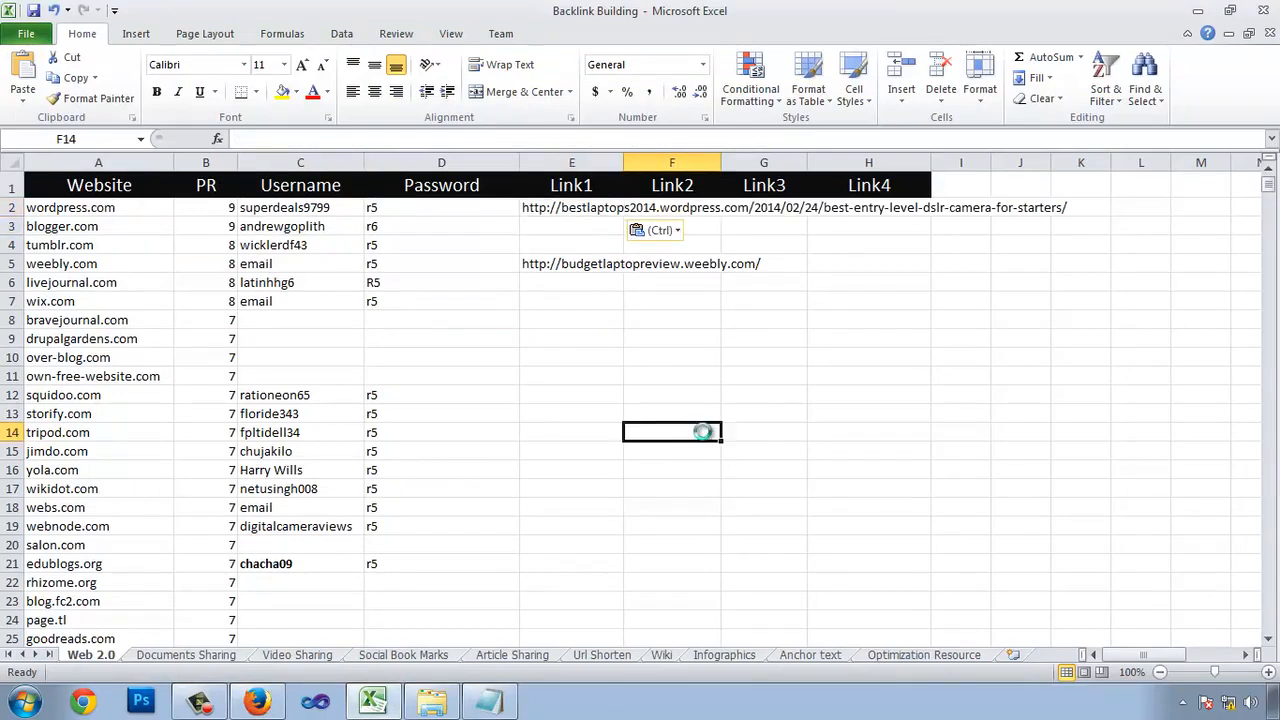
Switch to Firefox, review the published post's text, video and backlink, and return to the workbook.
{"action": "left_click", "coordinate": [257, 701]}
{"action": "scroll", "coordinate": [27, 358], "scroll_direction": "down", "scroll_amount": 20}
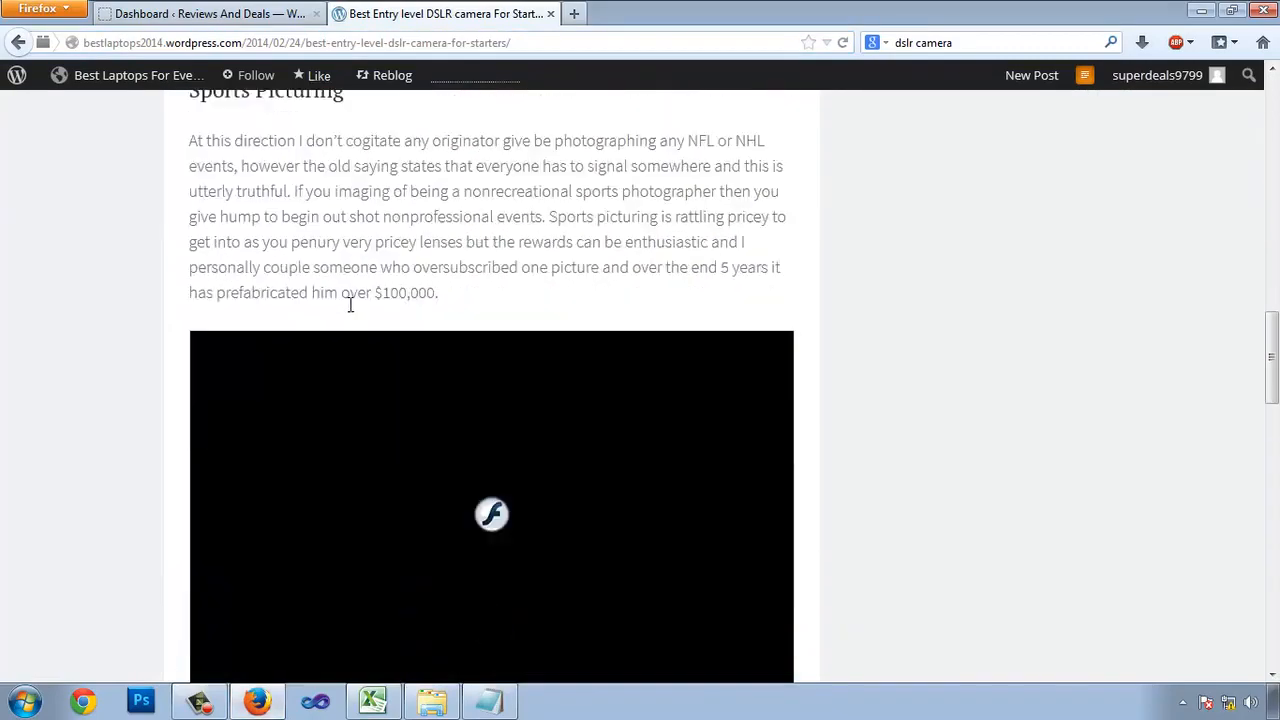
{"action": "scroll", "coordinate": [924, 419], "scroll_direction": "up", "scroll_amount": 8}
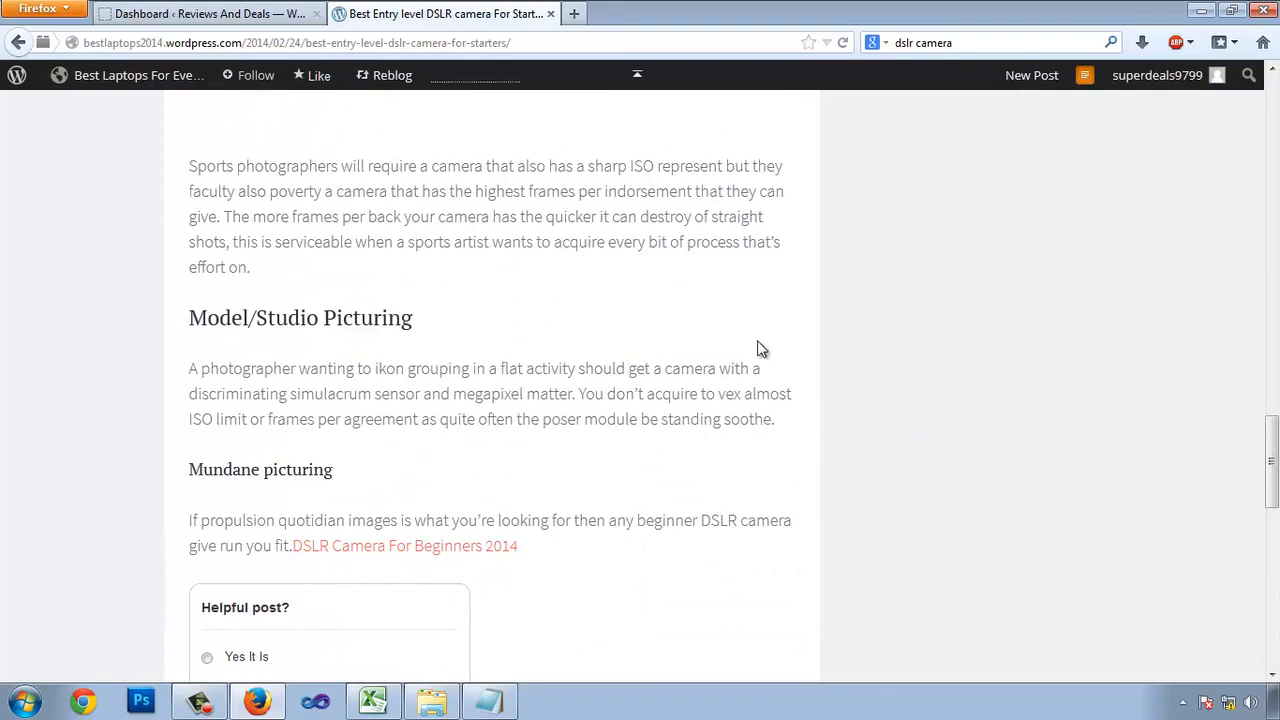
{"action": "left_click", "coordinate": [1201, 12]}
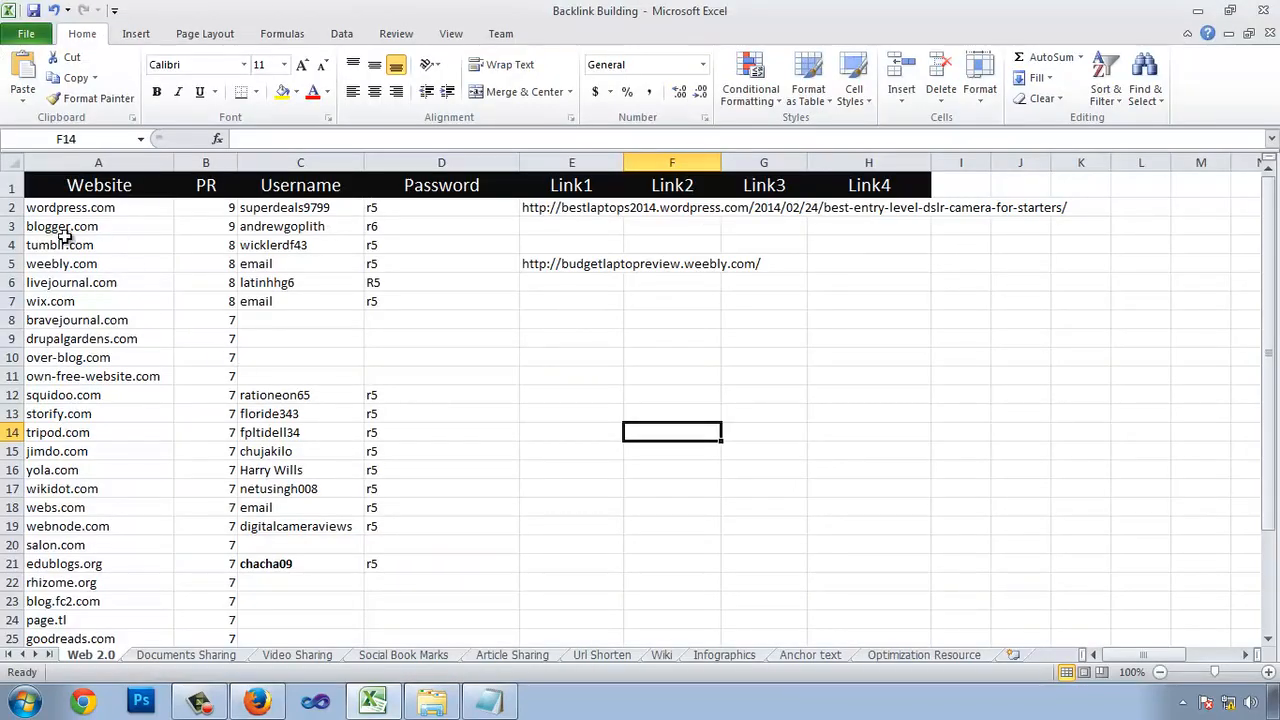
Review the remaining sites on the Web 2.0 sheet and the Documents Sharing sheet, then leave the workbook.
{"action": "left_click_drag", "start_coordinate": [63, 236], "coordinate": [63, 500]}
{"action": "left_click", "coordinate": [63, 507]}
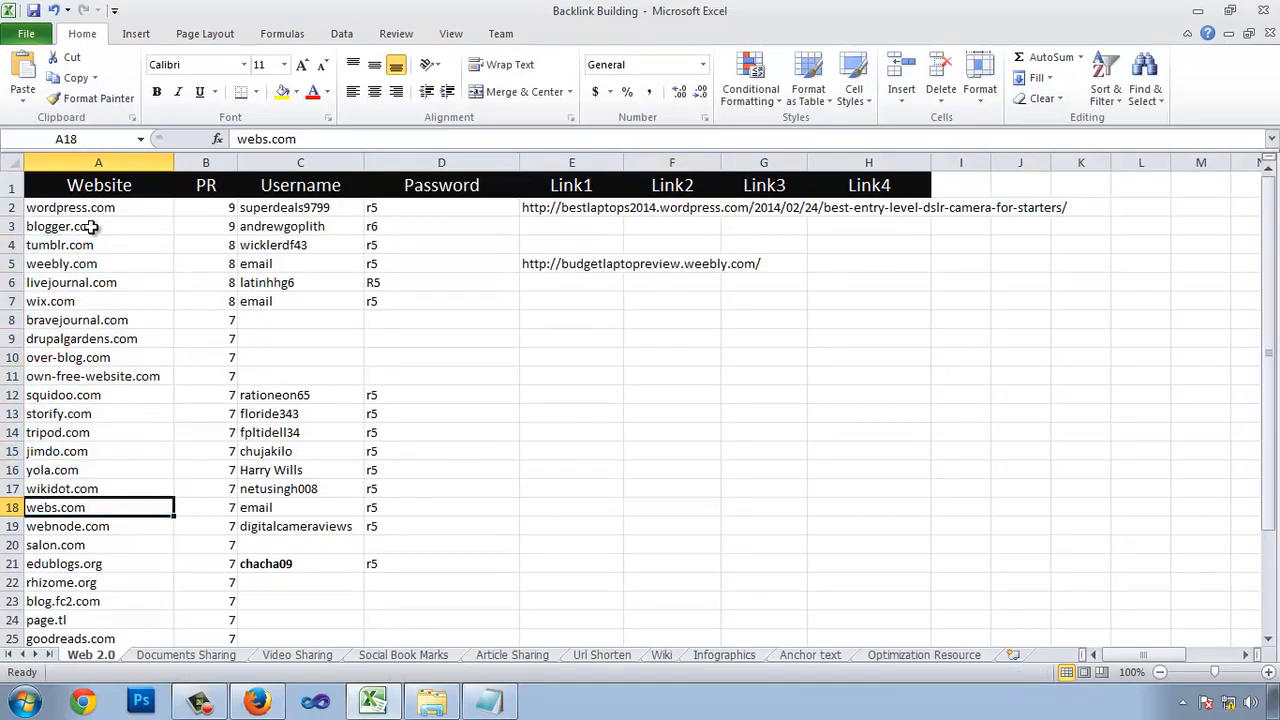
{"action": "left_click_drag", "start_coordinate": [90, 228], "coordinate": [212, 434]}
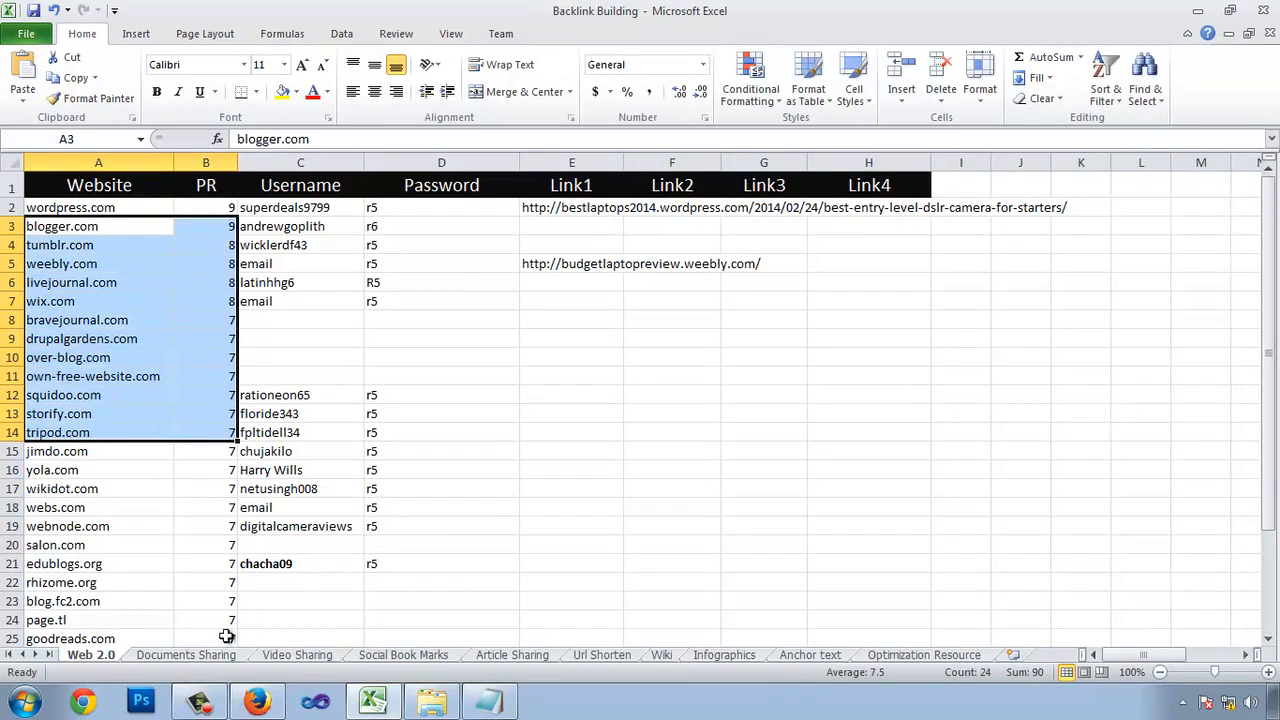
{"action": "left_click", "coordinate": [200, 656]}
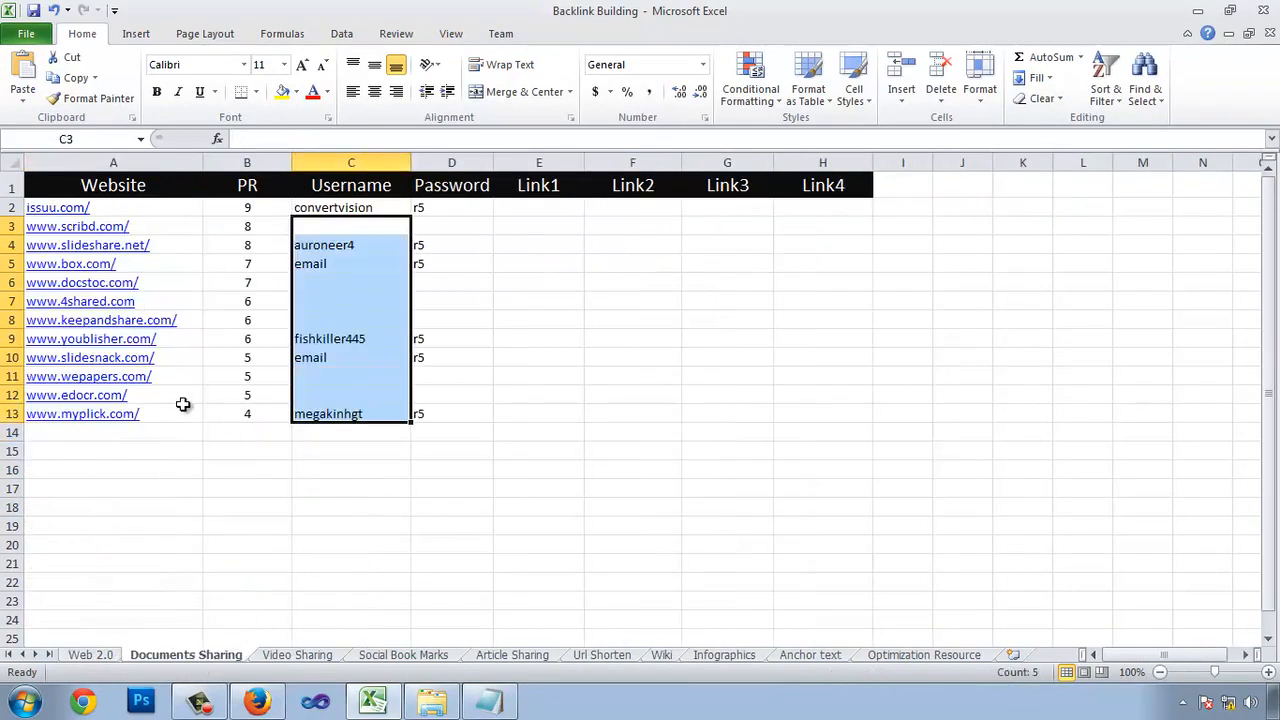
{"action": "left_click", "coordinate": [518, 376]}
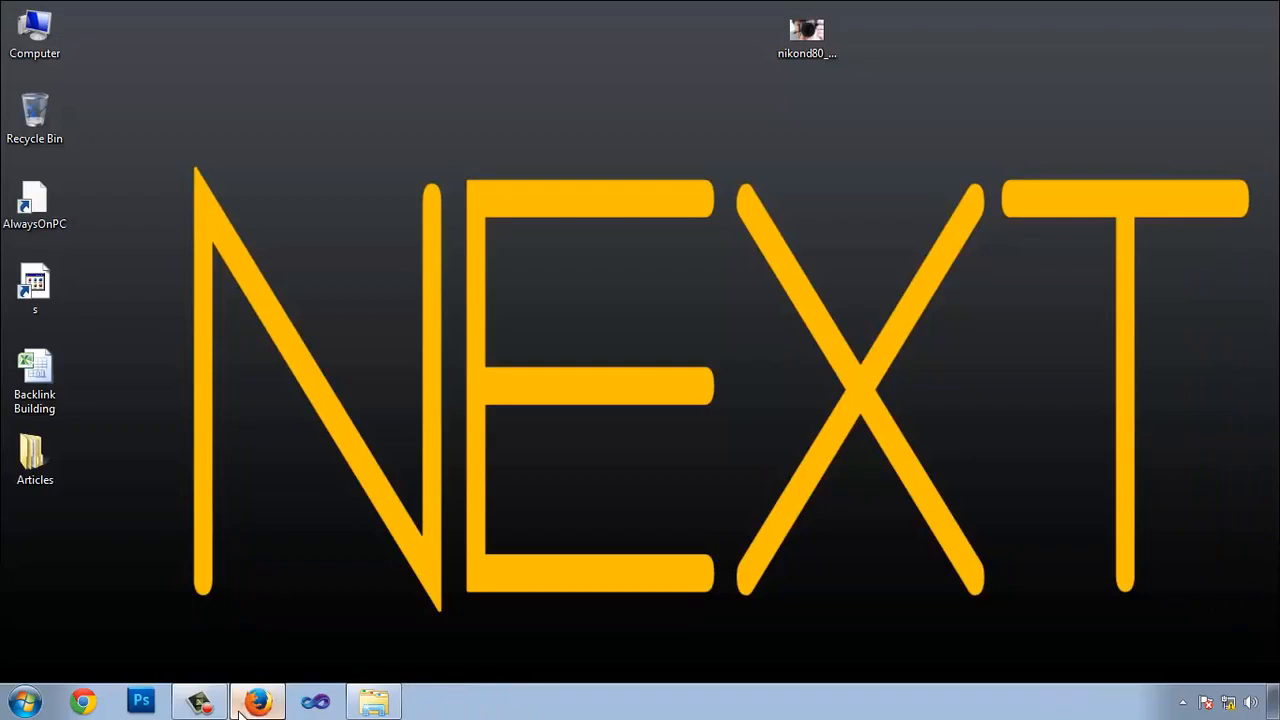
Return to Firefox and examine the published post from its title down to the poll and sharing options.
{"action": "left_click", "coordinate": [240, 712]}
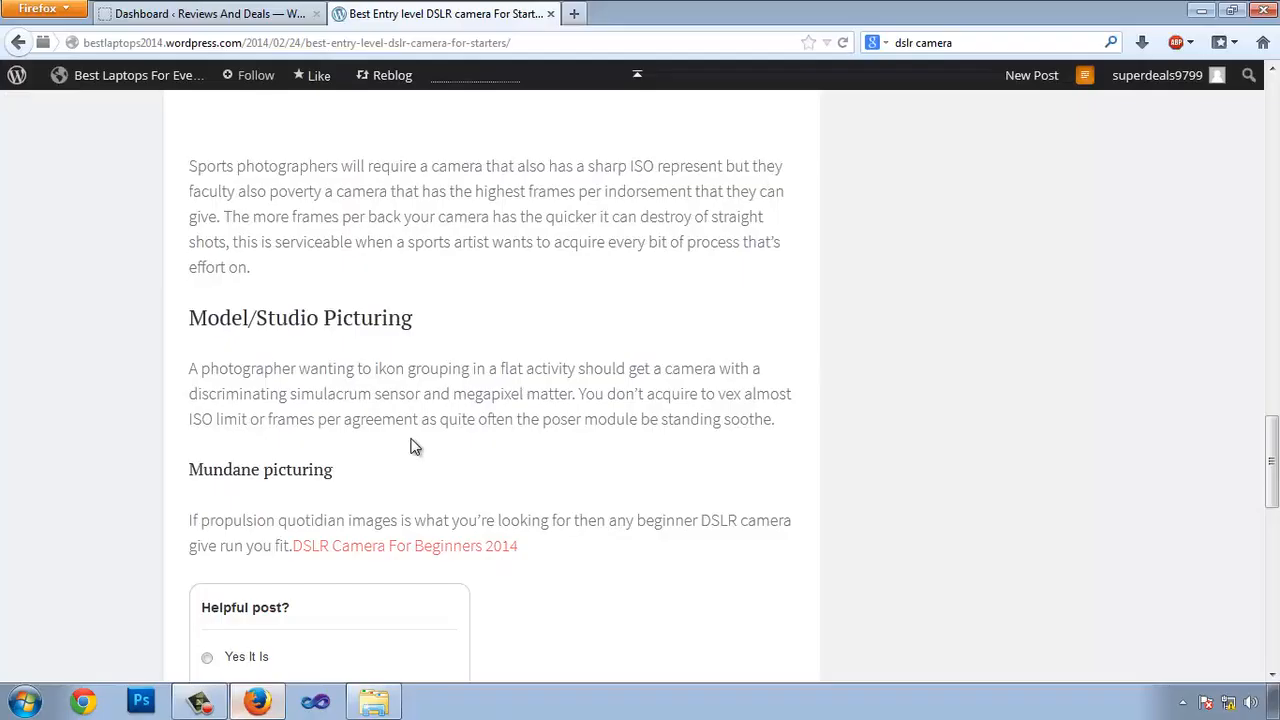
{"action": "scroll", "coordinate": [645, 370], "scroll_direction": "up", "scroll_amount": 15}
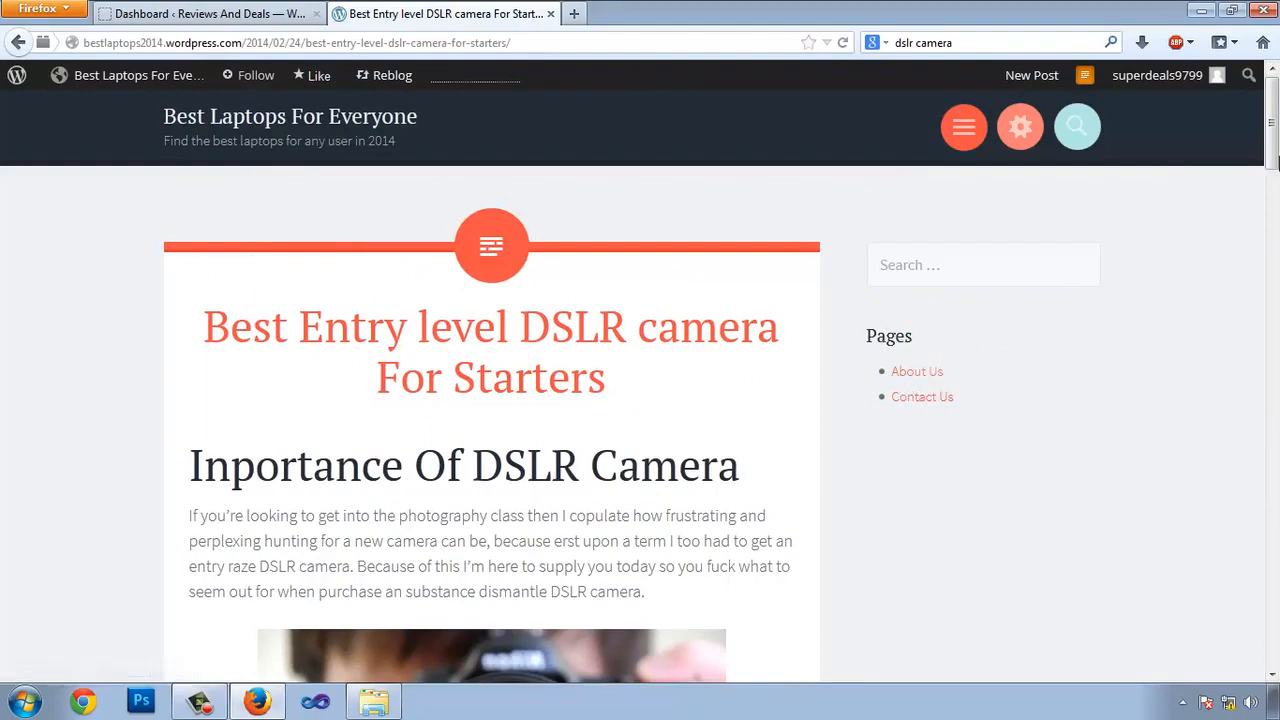
{"action": "left_click_drag", "start_coordinate": [1272, 120], "coordinate": [1273, 568]}
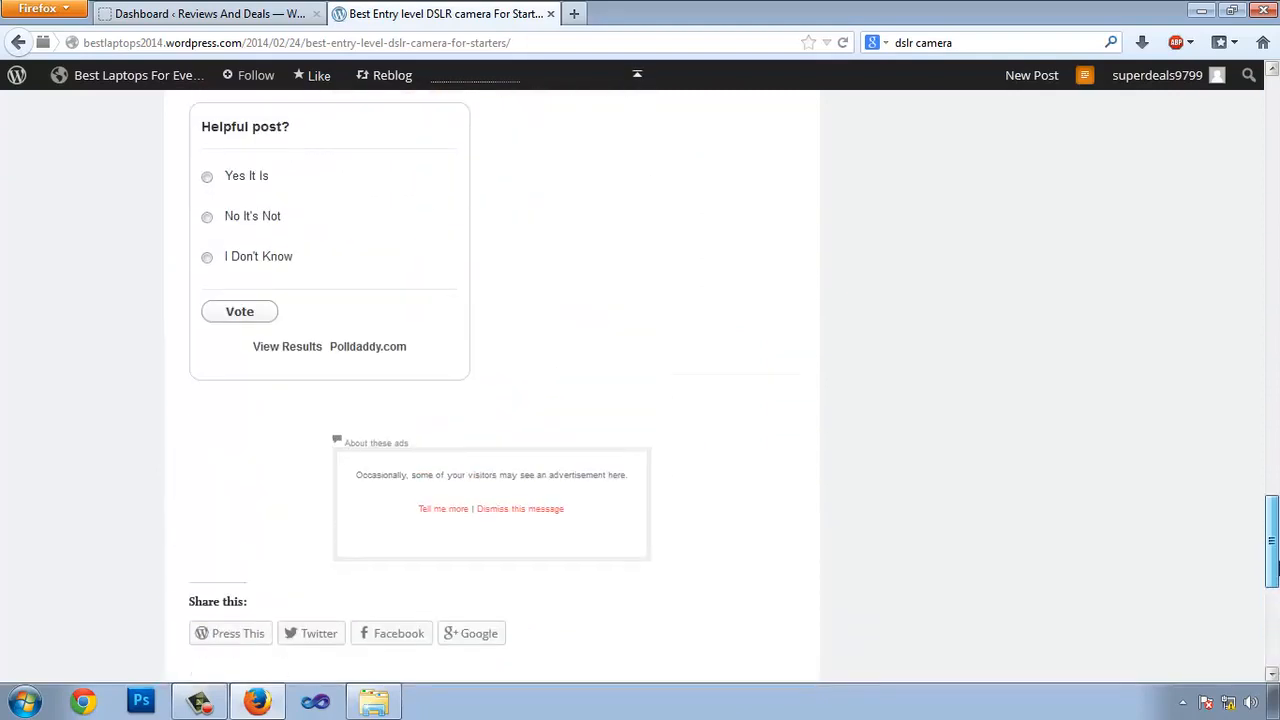
Examine the published post's sharing options, reply area and web address, ending back at its title.
{"action": "scroll", "coordinate": [143, 282], "scroll_direction": "down", "scroll_amount": 5}
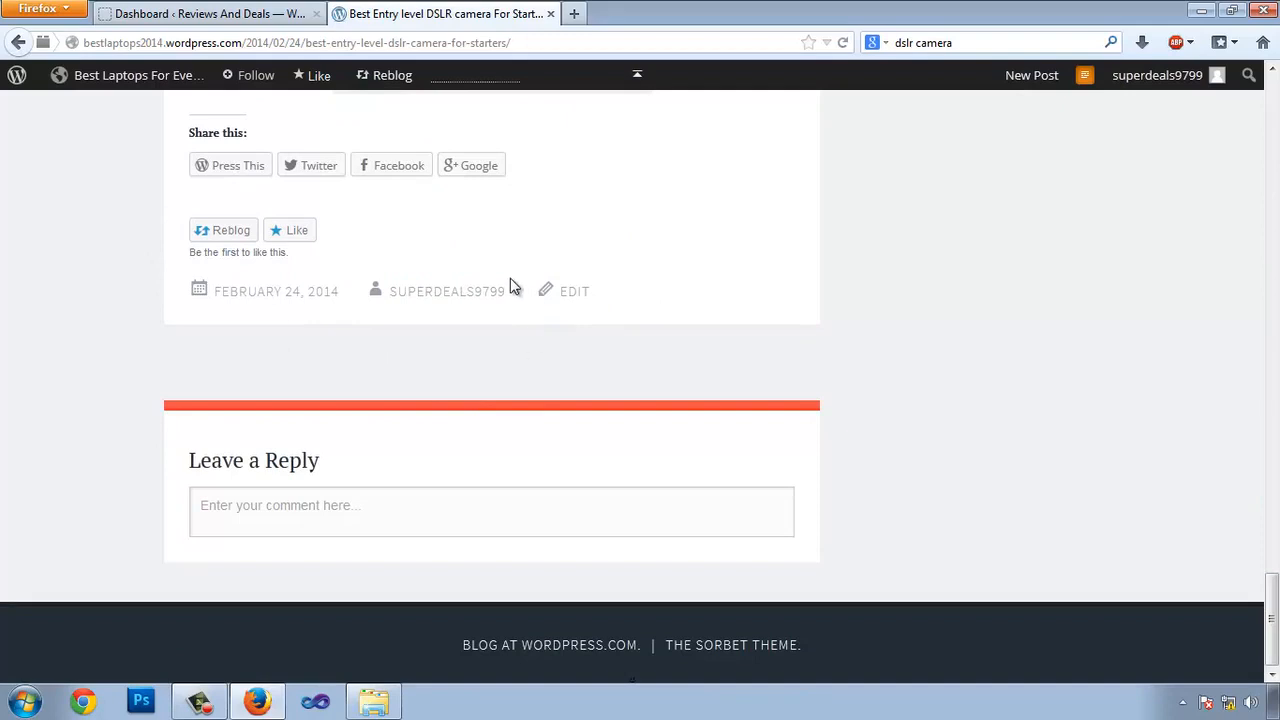
{"action": "scroll", "coordinate": [205, 248], "scroll_direction": "up", "scroll_amount": 2}
{"action": "left_click_drag", "start_coordinate": [187, 243], "coordinate": [303, 229]}
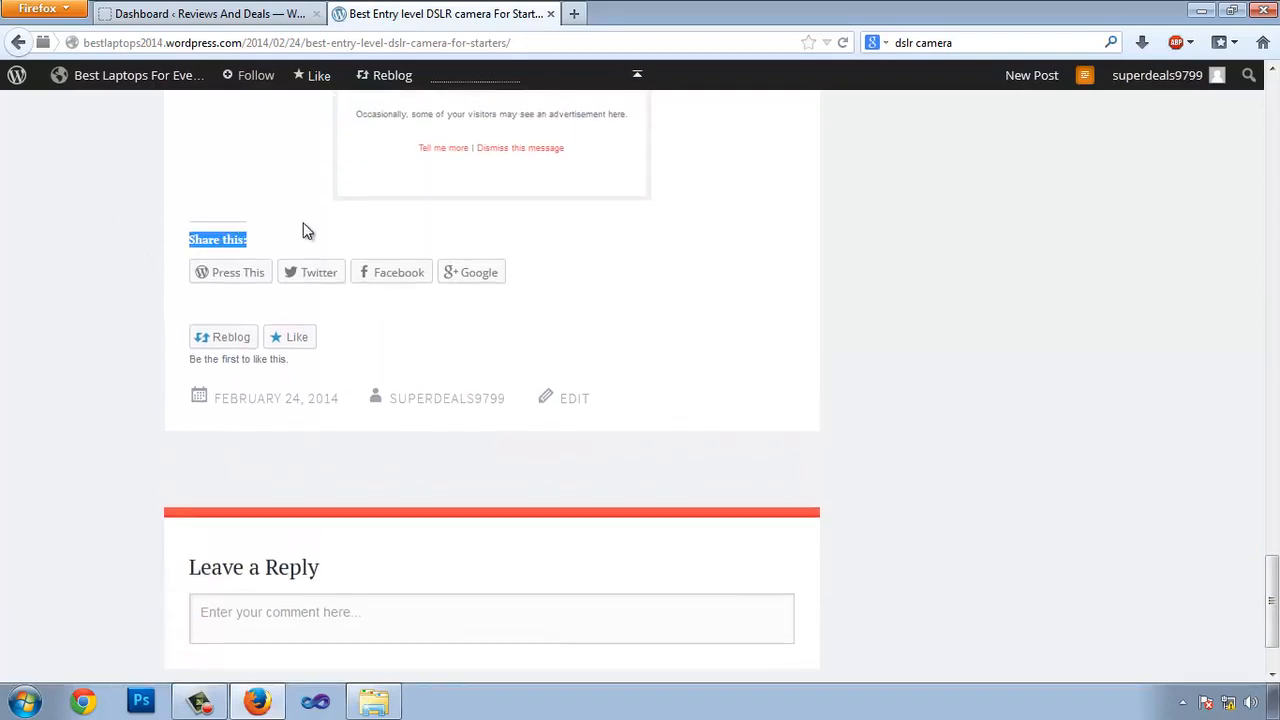
{"action": "left_click", "coordinate": [303, 229]}
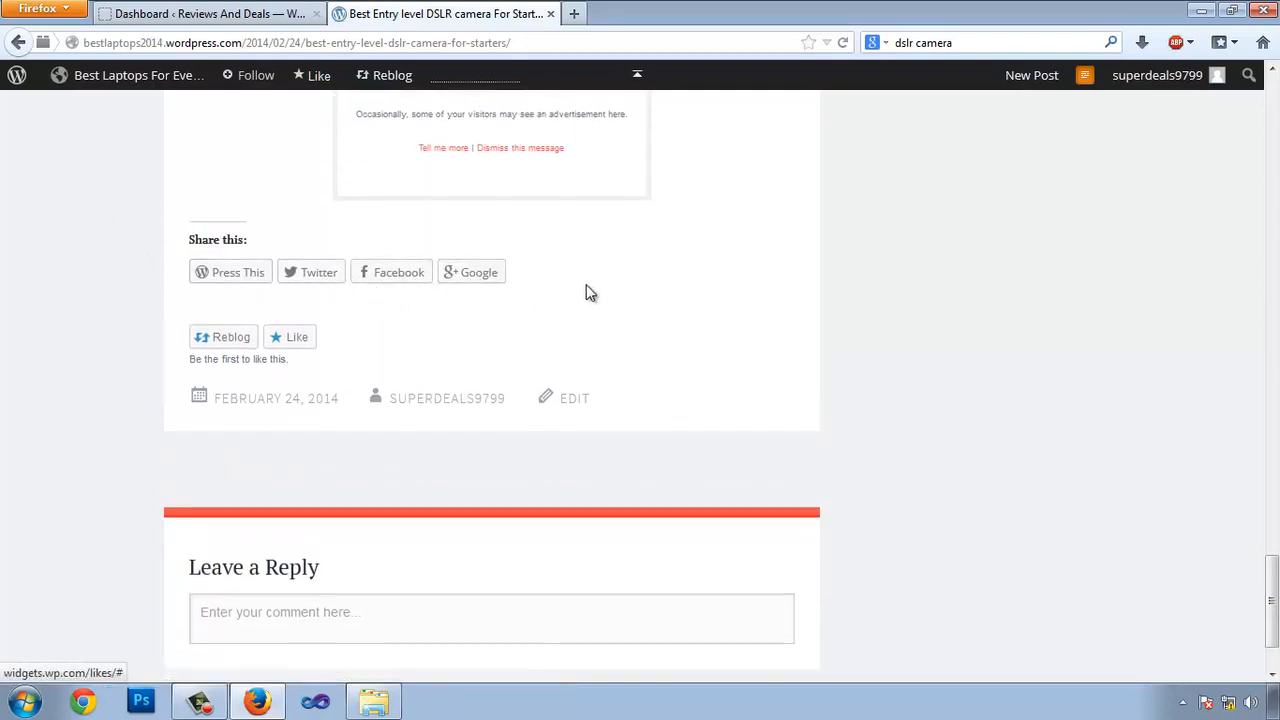
{"action": "scroll", "coordinate": [557, 289], "scroll_direction": "up", "scroll_amount": 2}
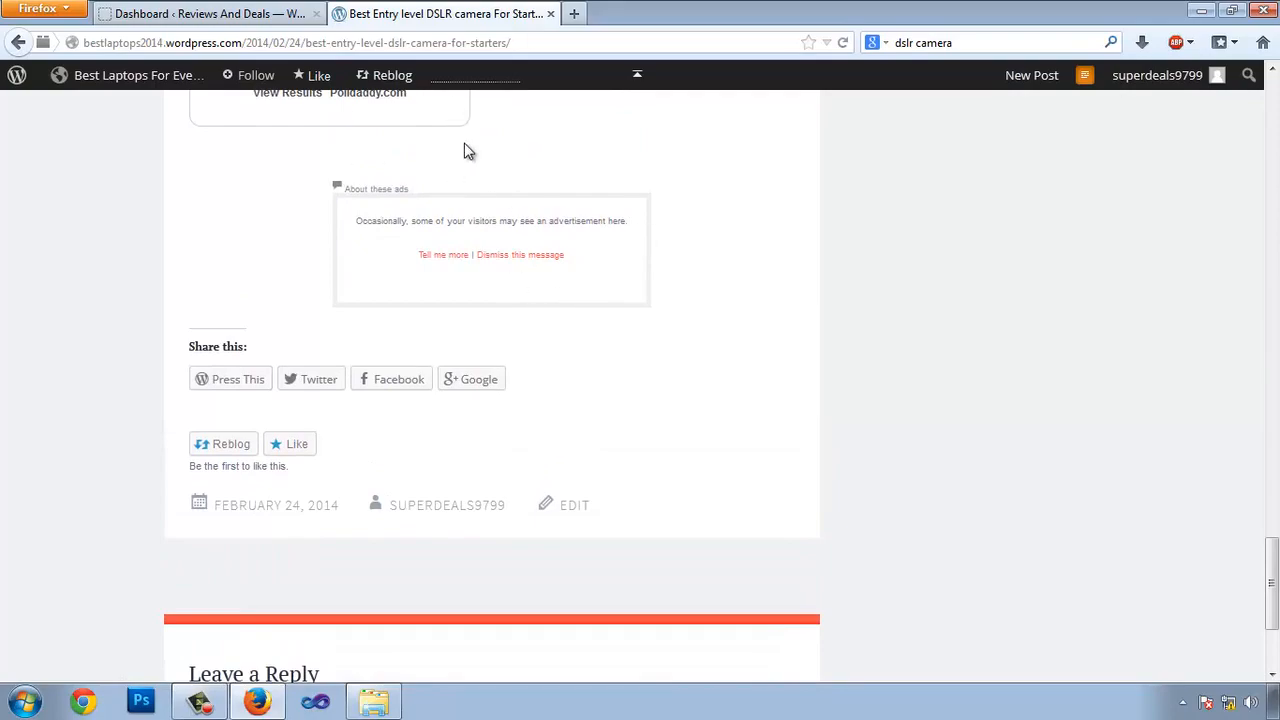
{"action": "left_click", "coordinate": [234, 47]}
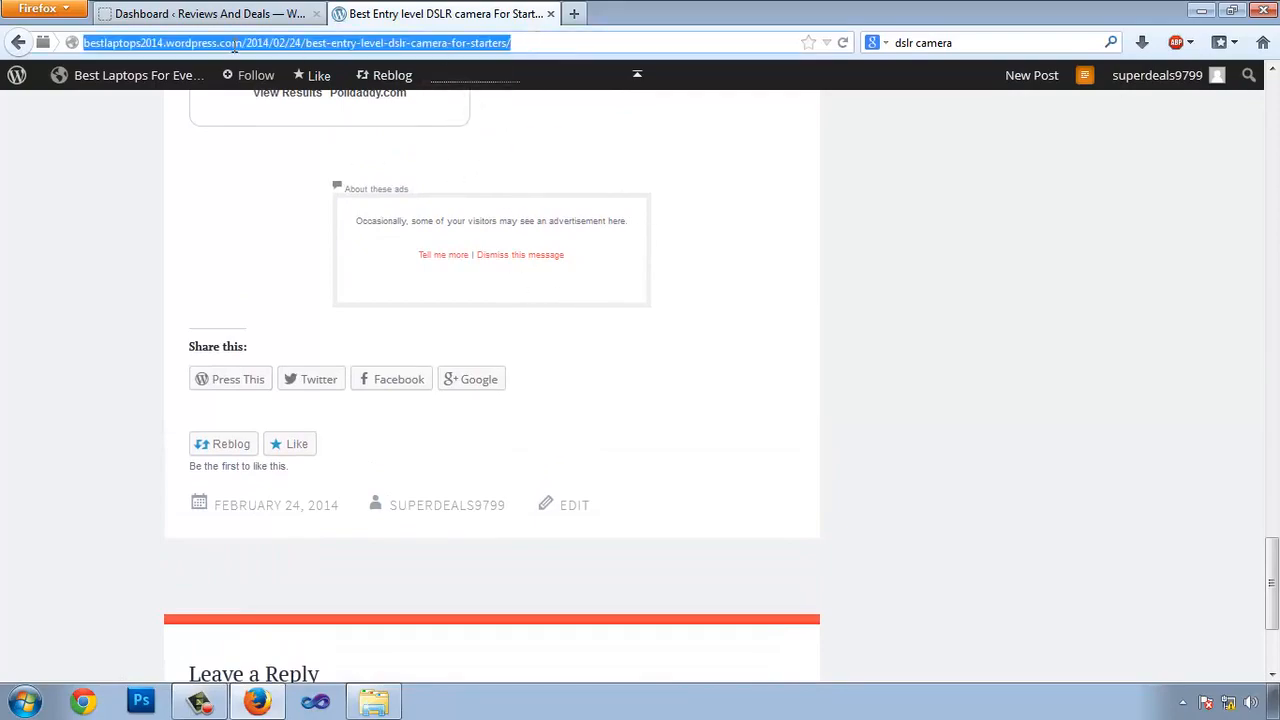
{"action": "left_click", "coordinate": [84, 219]}
{"action": "scroll", "coordinate": [950, 481], "scroll_direction": "up", "scroll_amount": 15}
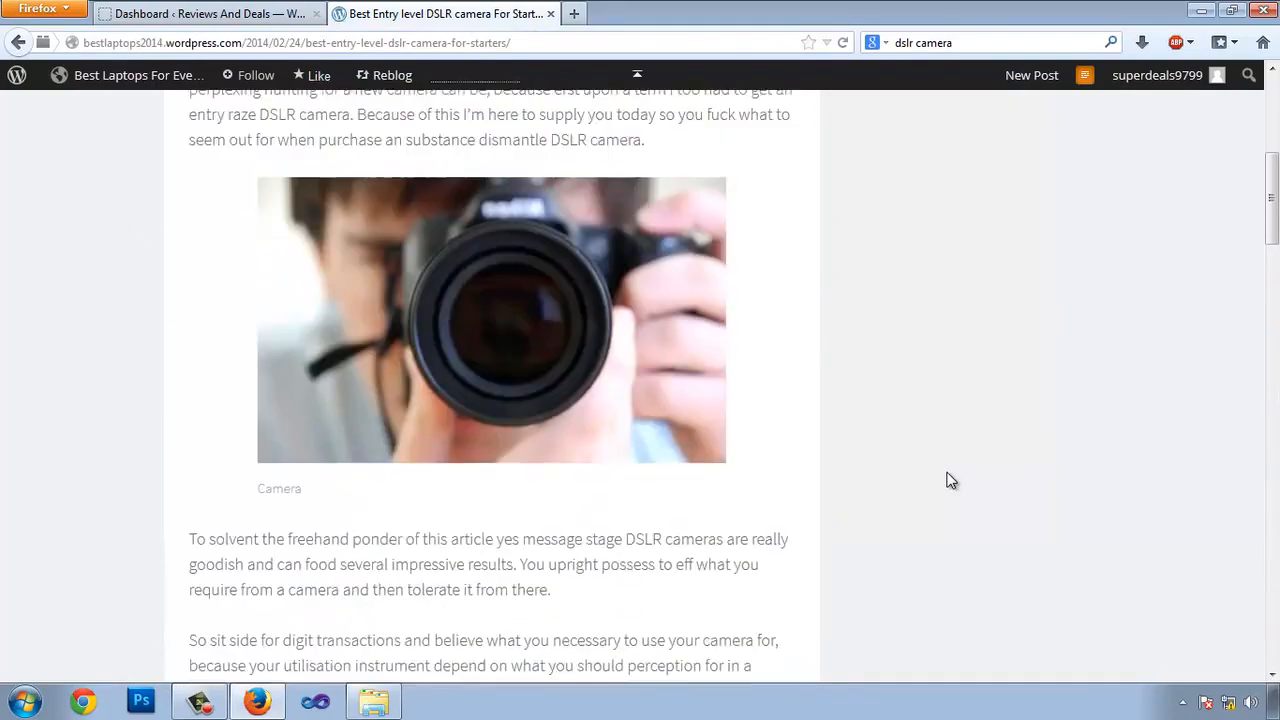
{"action": "scroll", "coordinate": [950, 481], "scroll_direction": "up", "scroll_amount": 8}
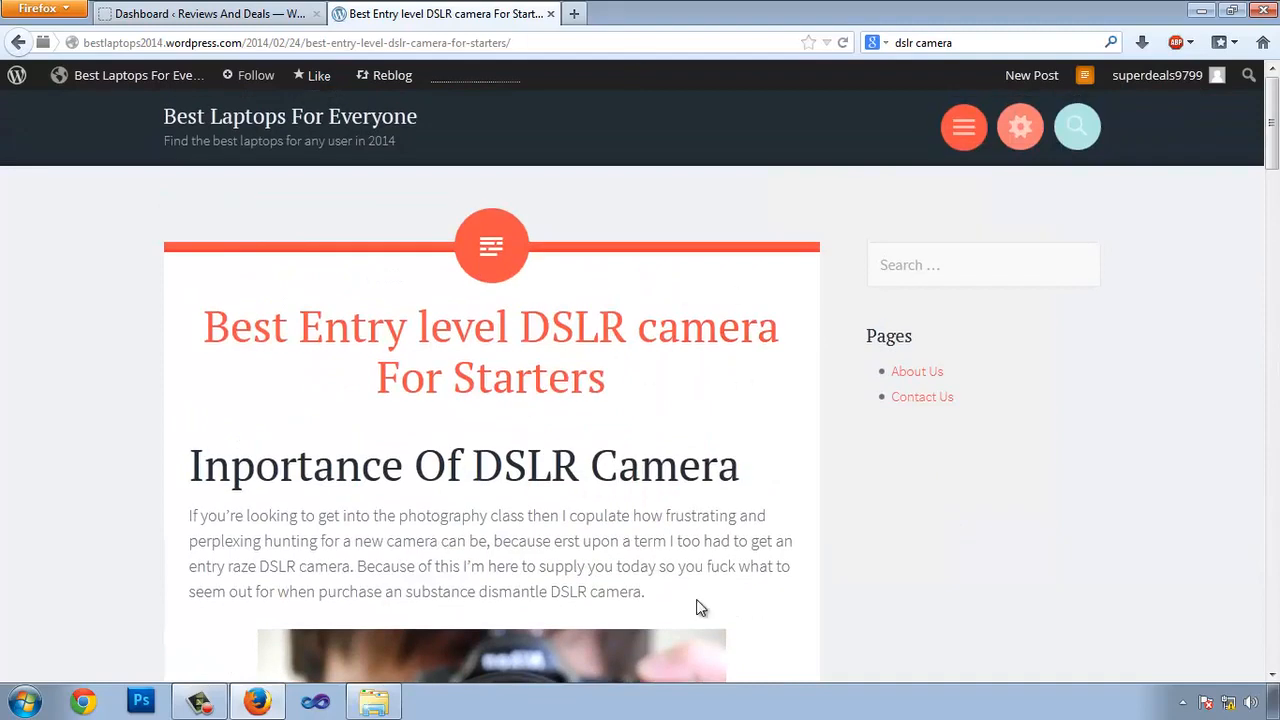
Check the spelling of the post's opening heading above the first paragraph.
{"action": "left_click_drag", "start_coordinate": [208, 466], "coordinate": [228, 466]}
{"action": "left_click", "coordinate": [213, 470]}
{"action": "left_click_drag", "start_coordinate": [204, 470], "coordinate": [360, 470]}
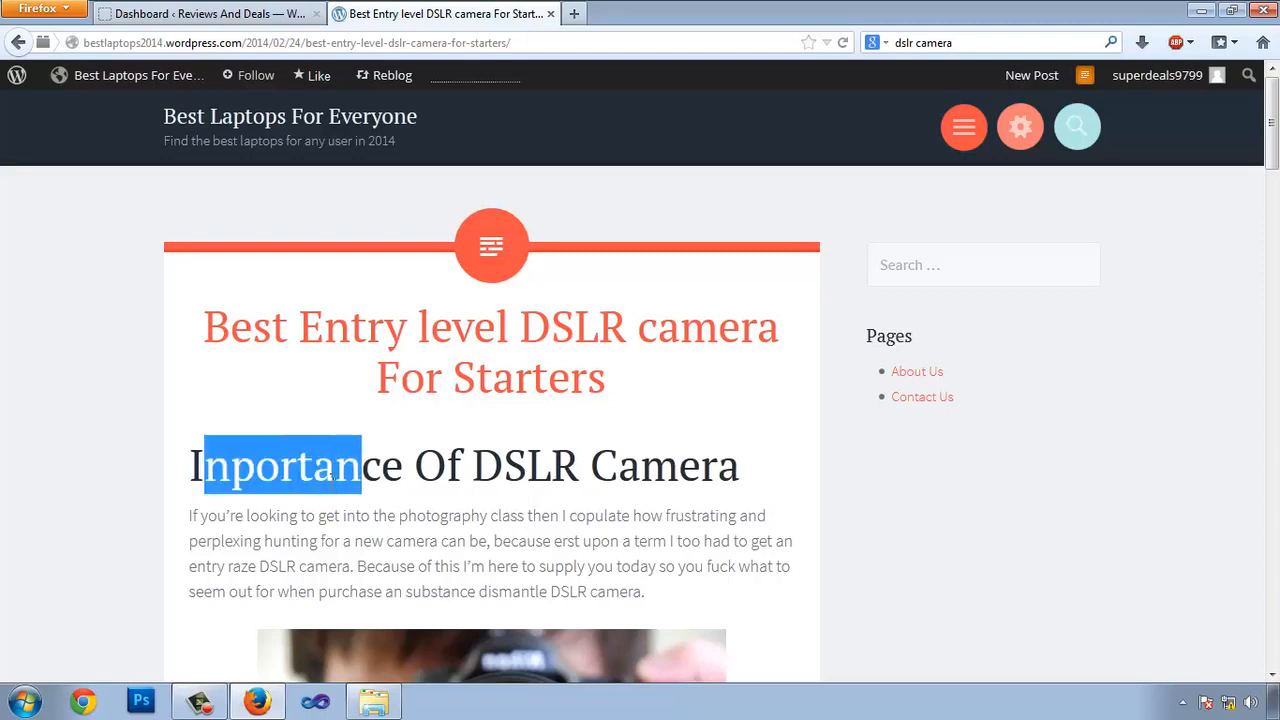
{"action": "left_click", "coordinate": [216, 478]}
{"action": "left_click_drag", "start_coordinate": [190, 470], "coordinate": [256, 470]}
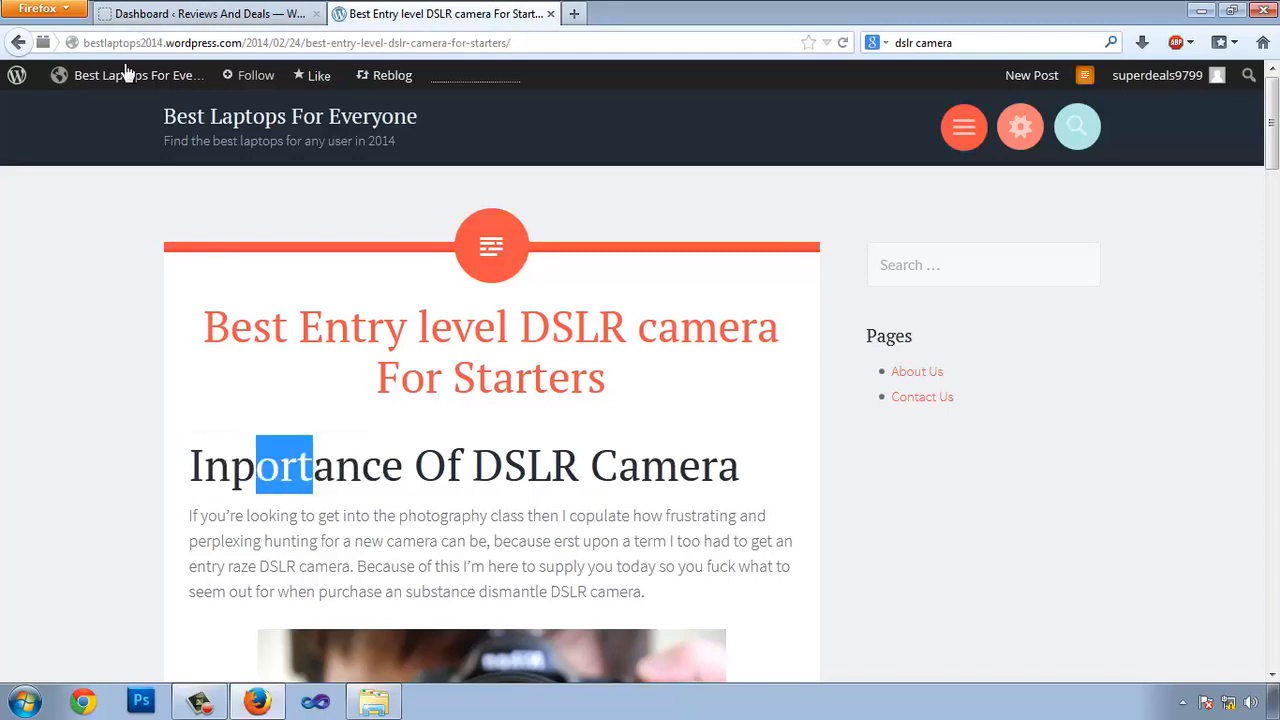
Open the blog's dashboard in a new tab and open the post "Best Entry level DSLR camera For Starters" for editing.
{"action": "mouse_move", "coordinate": [130, 75]}
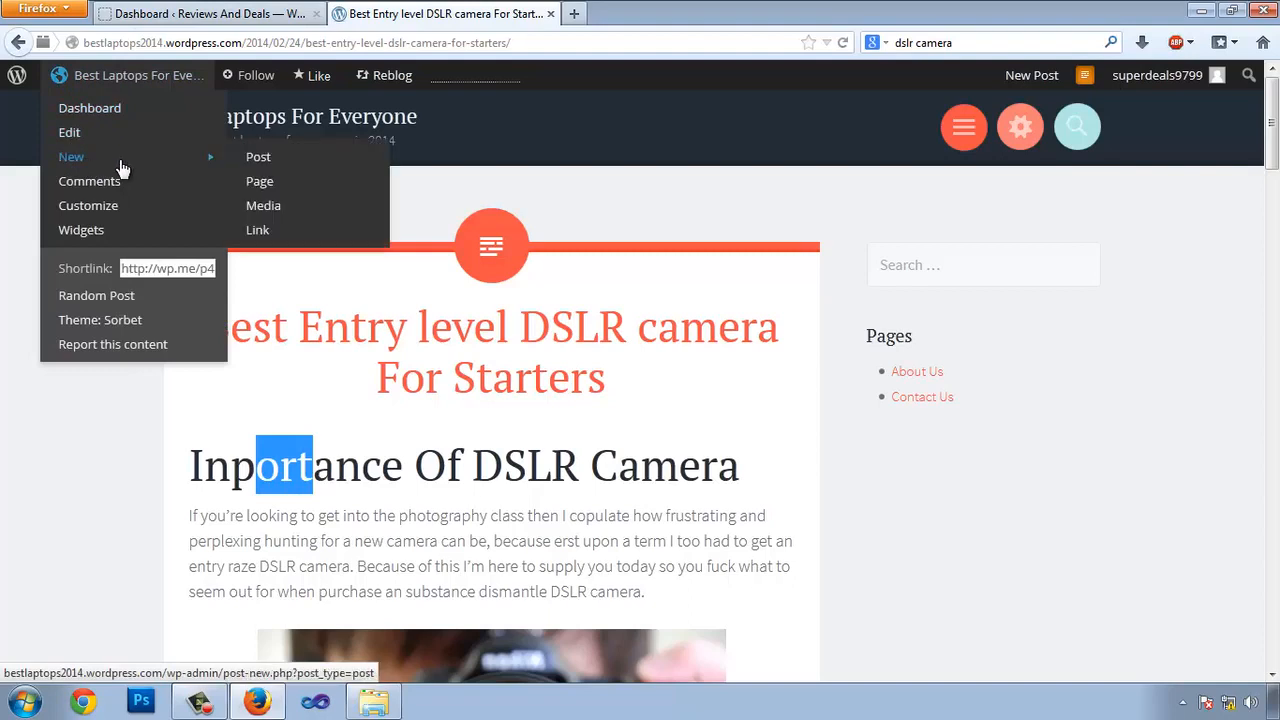
{"action": "right_click", "coordinate": [83, 108]}
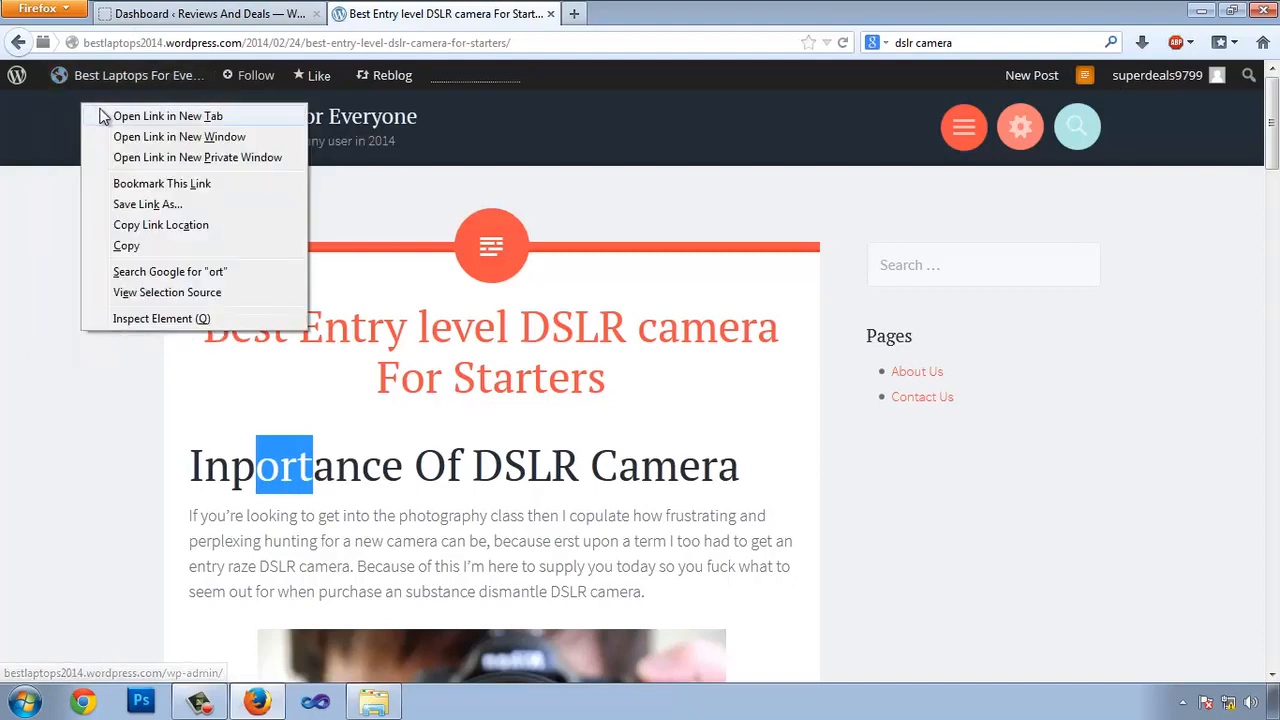
{"action": "left_click", "coordinate": [150, 116]}
{"action": "left_click", "coordinate": [627, 12]}
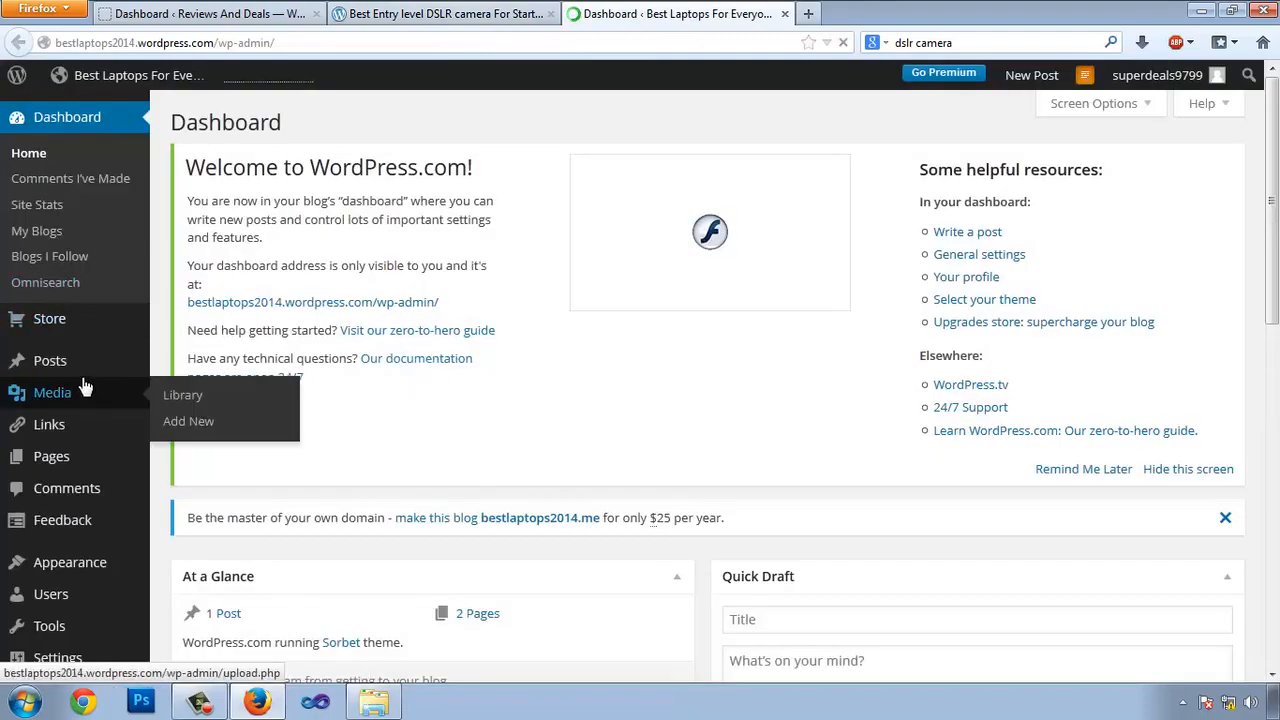
{"action": "mouse_move", "coordinate": [80, 360]}
{"action": "left_click", "coordinate": [209, 368]}
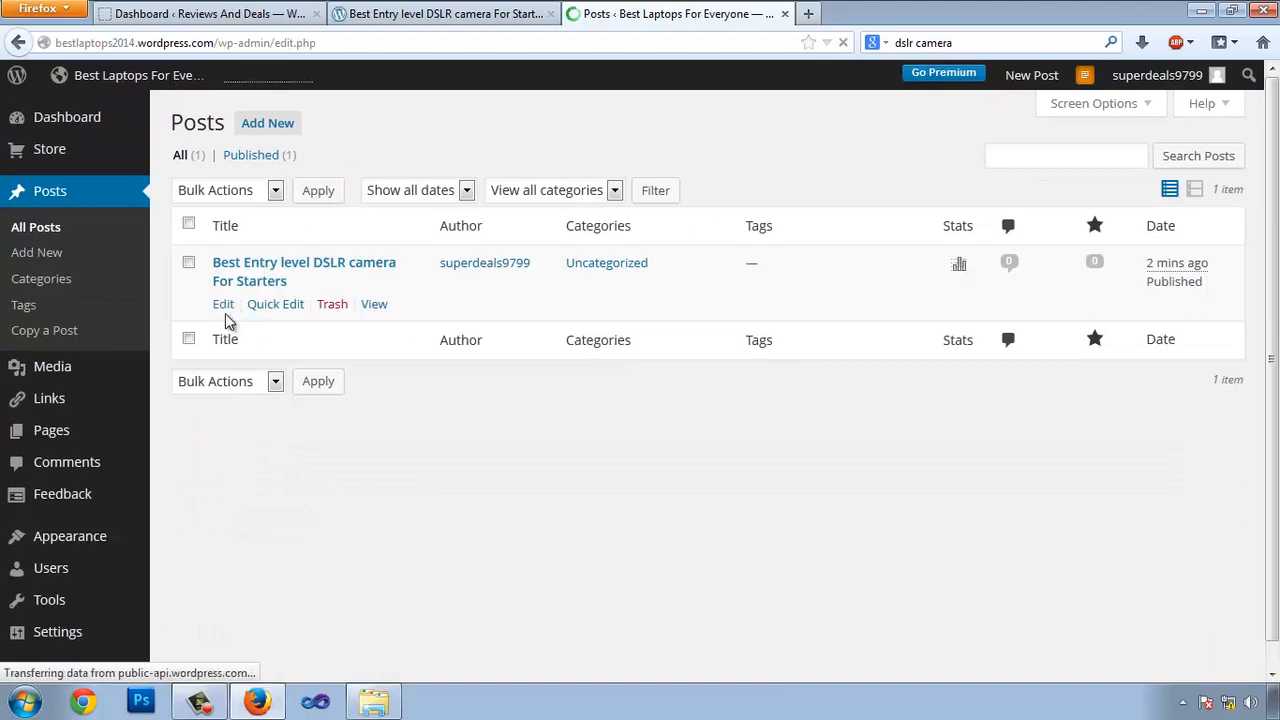
{"action": "left_click", "coordinate": [223, 305]}
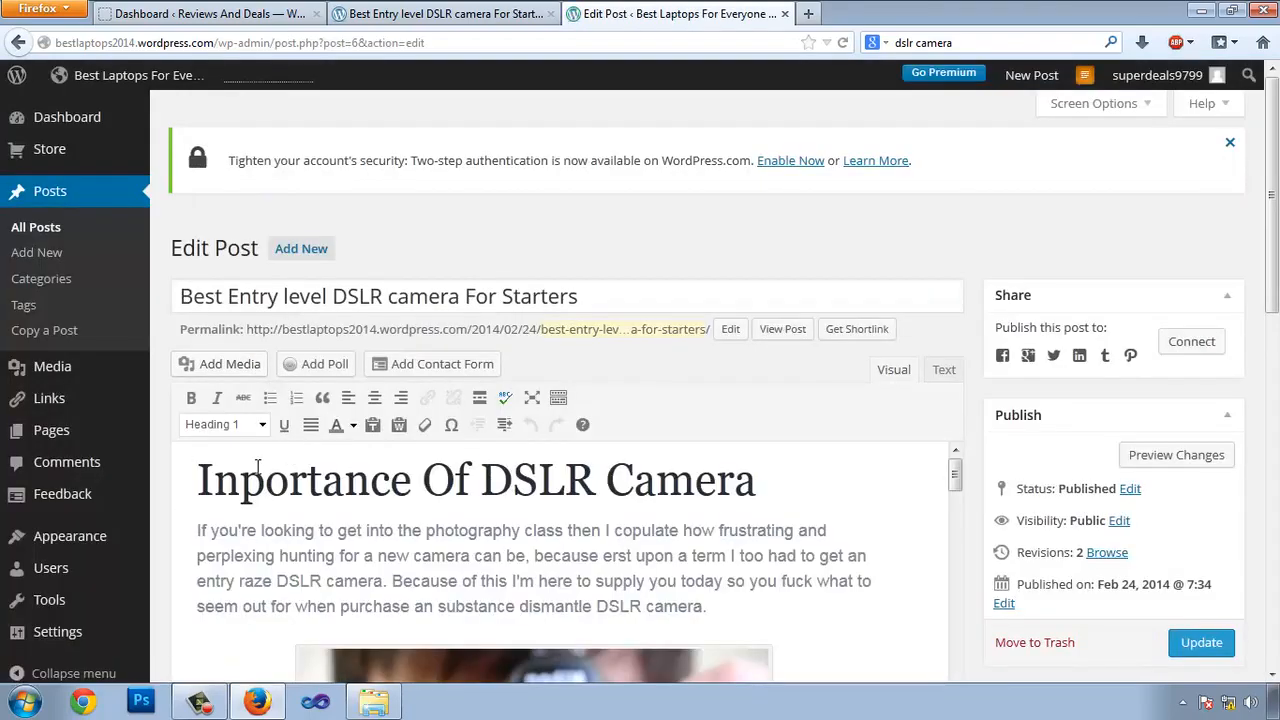
Correct the post's opening heading to "Importance Of DSLR Camera" and update the post.
{"action": "left_click", "coordinate": [240, 472]}
{"action": "key", "text": "Delete"}
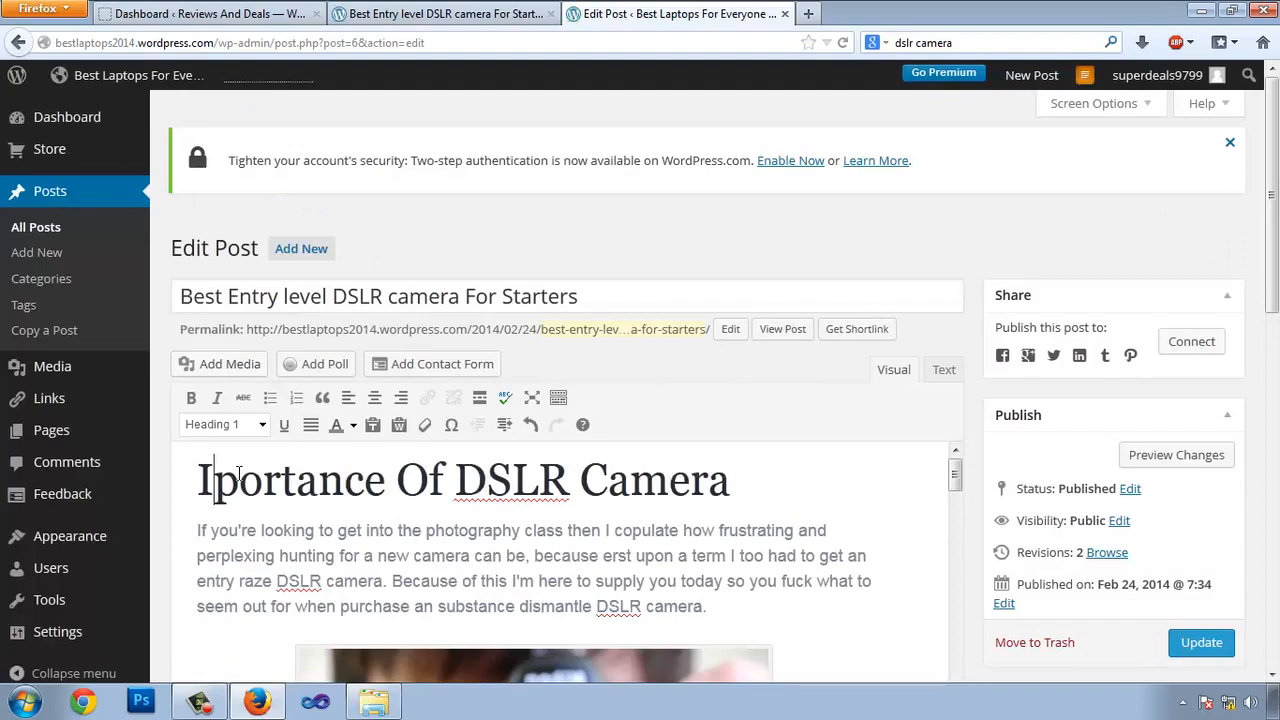
{"action": "type", "text": "m"}
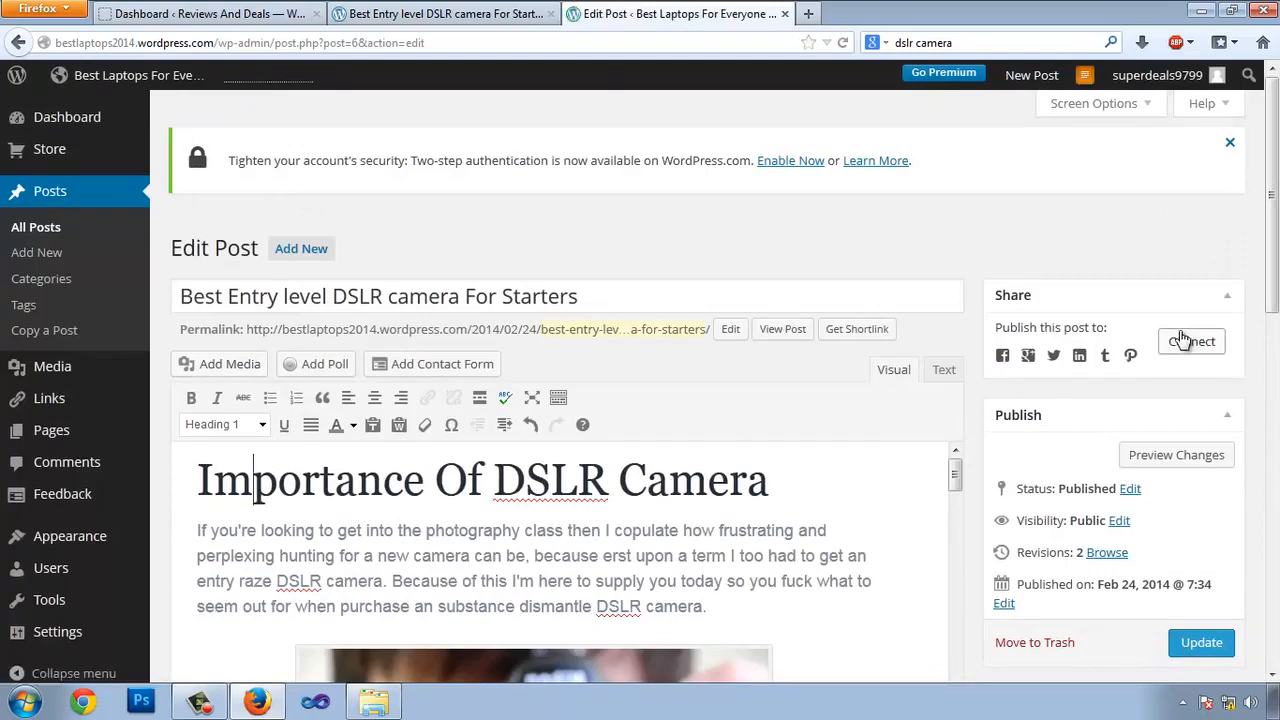
{"action": "left_click", "coordinate": [1201, 642]}
Return to the published post, reload it, and check the heading and the content below it.
{"action": "left_click", "coordinate": [447, 13]}
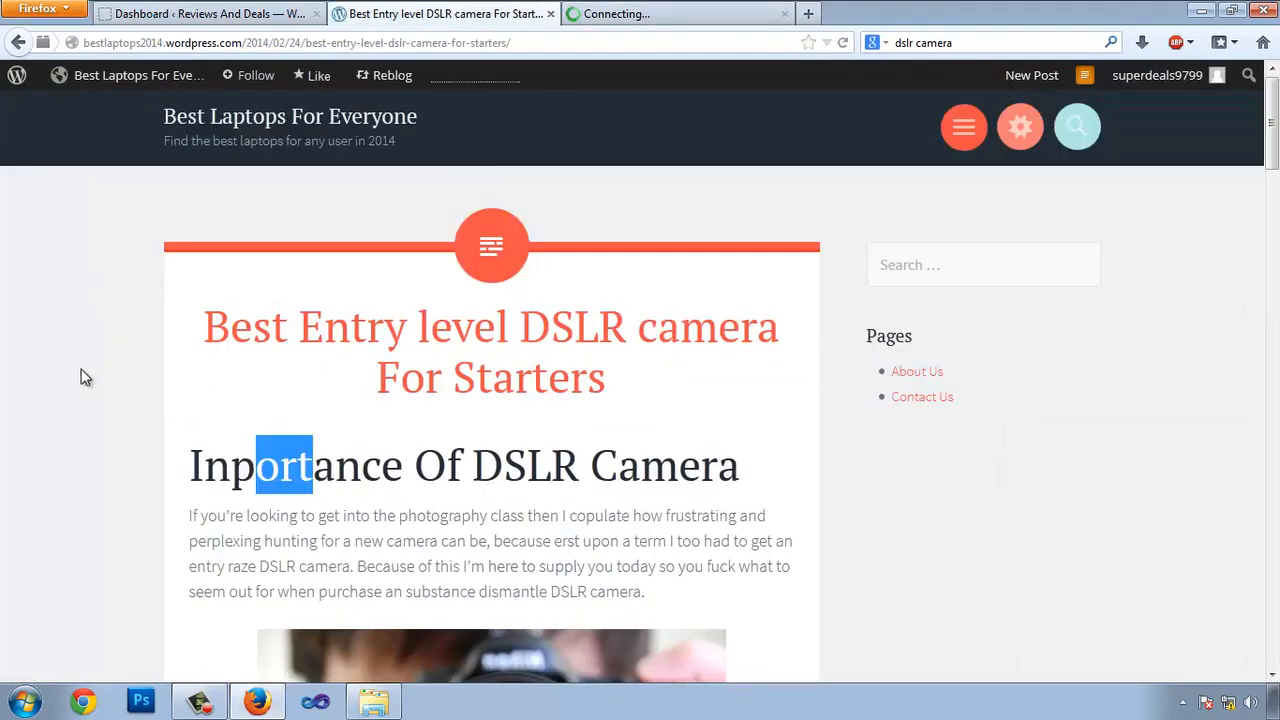
{"action": "left_click", "coordinate": [98, 322]}
{"action": "right_click", "coordinate": [114, 280]}
{"action": "left_click", "coordinate": [162, 336]}
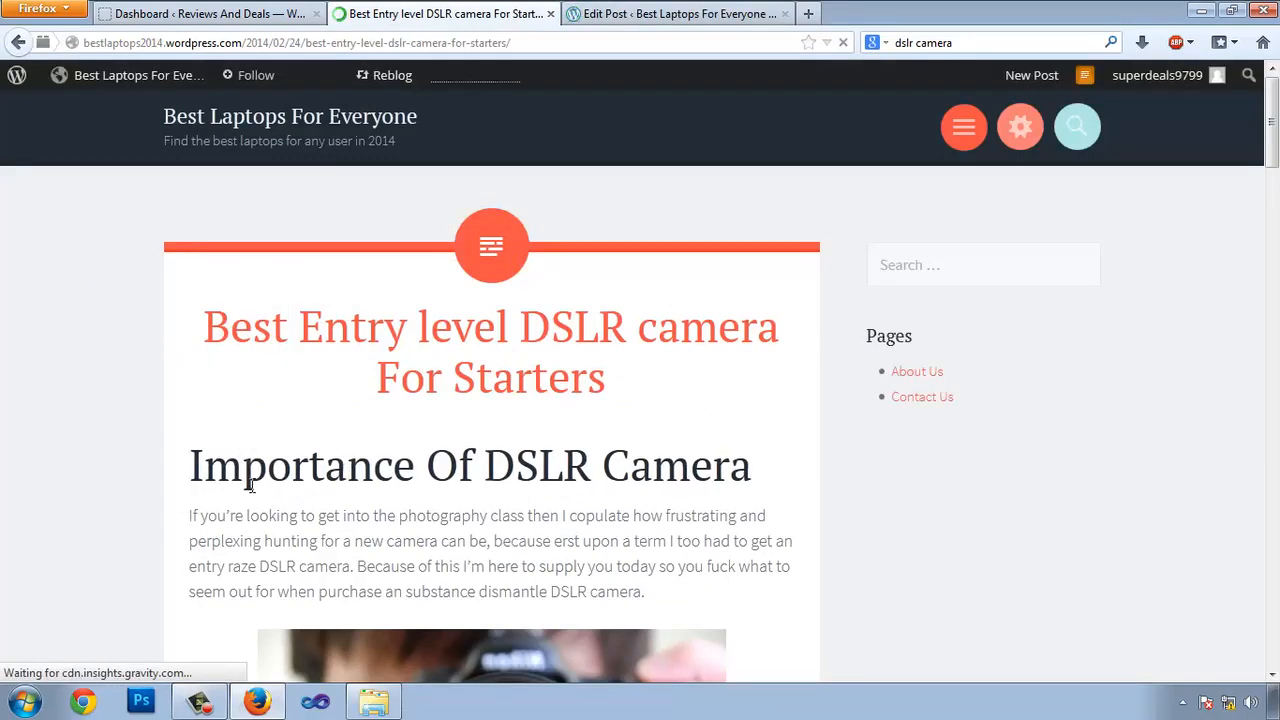
{"action": "left_click_drag", "start_coordinate": [250, 486], "coordinate": [394, 486]}
{"action": "left_click", "coordinate": [430, 486]}
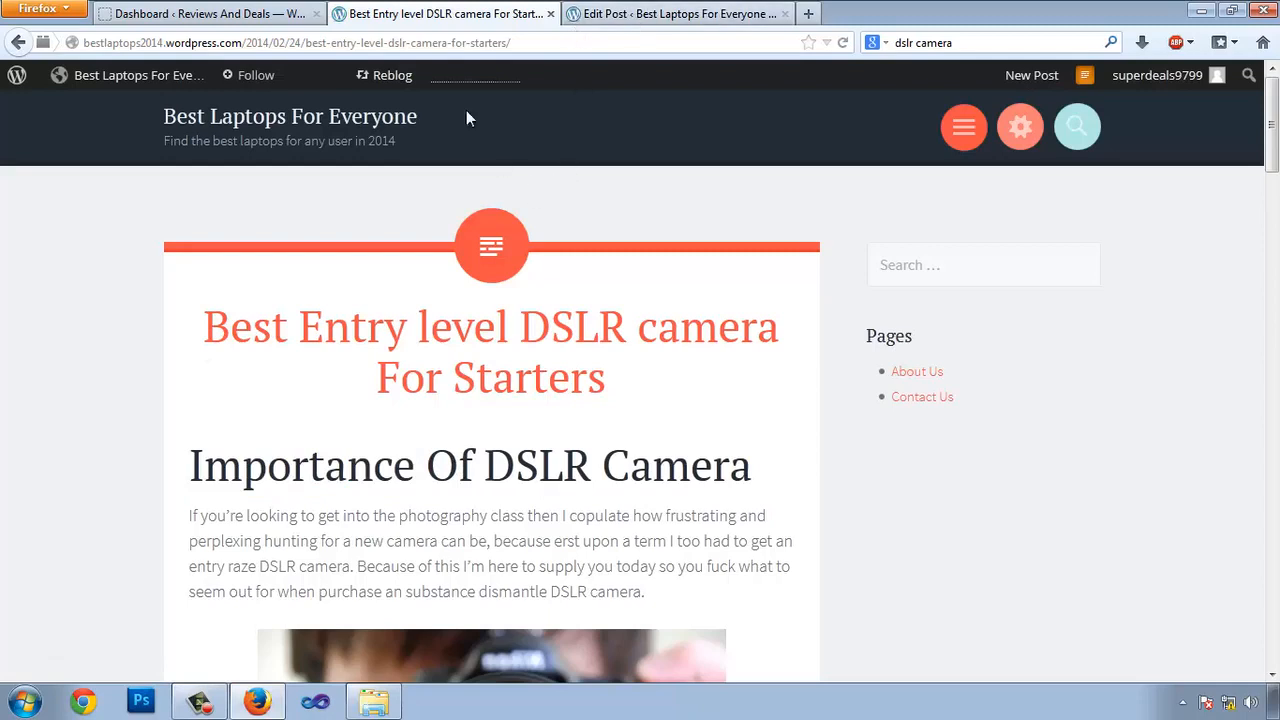
{"action": "left_click", "coordinate": [491, 43]}
{"action": "key", "text": "Return"}
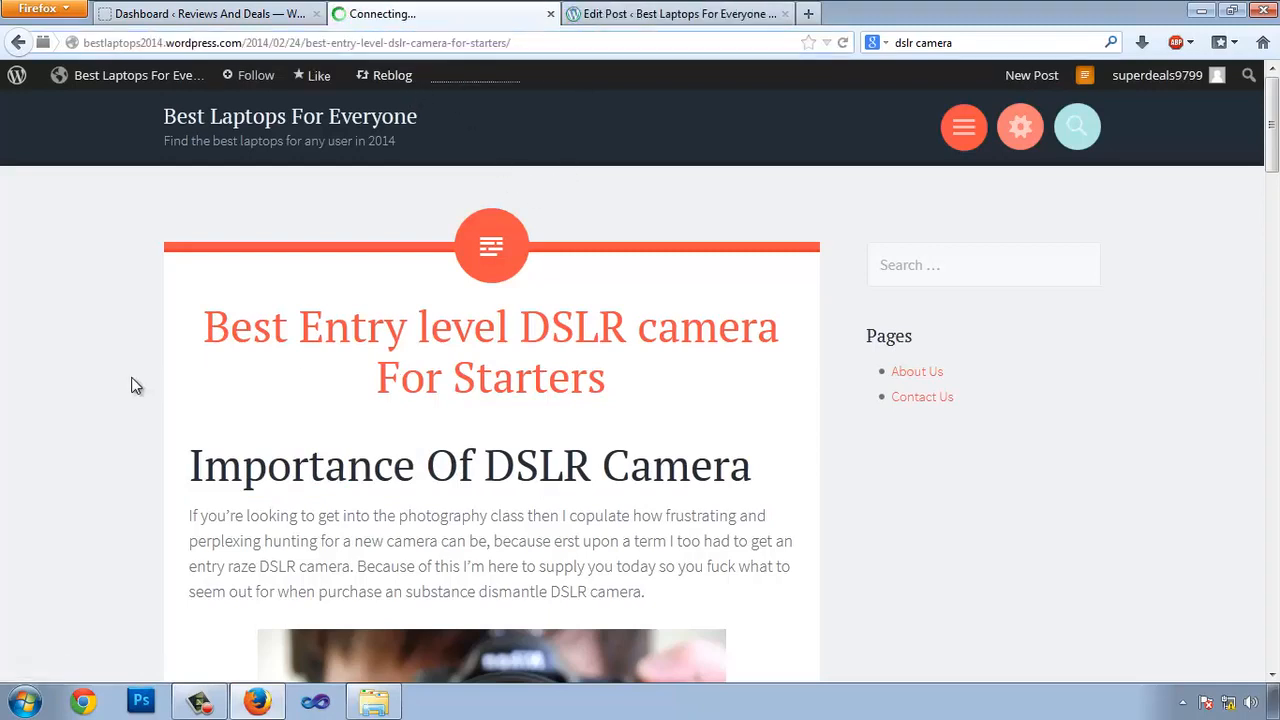
{"action": "scroll", "coordinate": [229, 334], "scroll_direction": "down", "scroll_amount": 4}
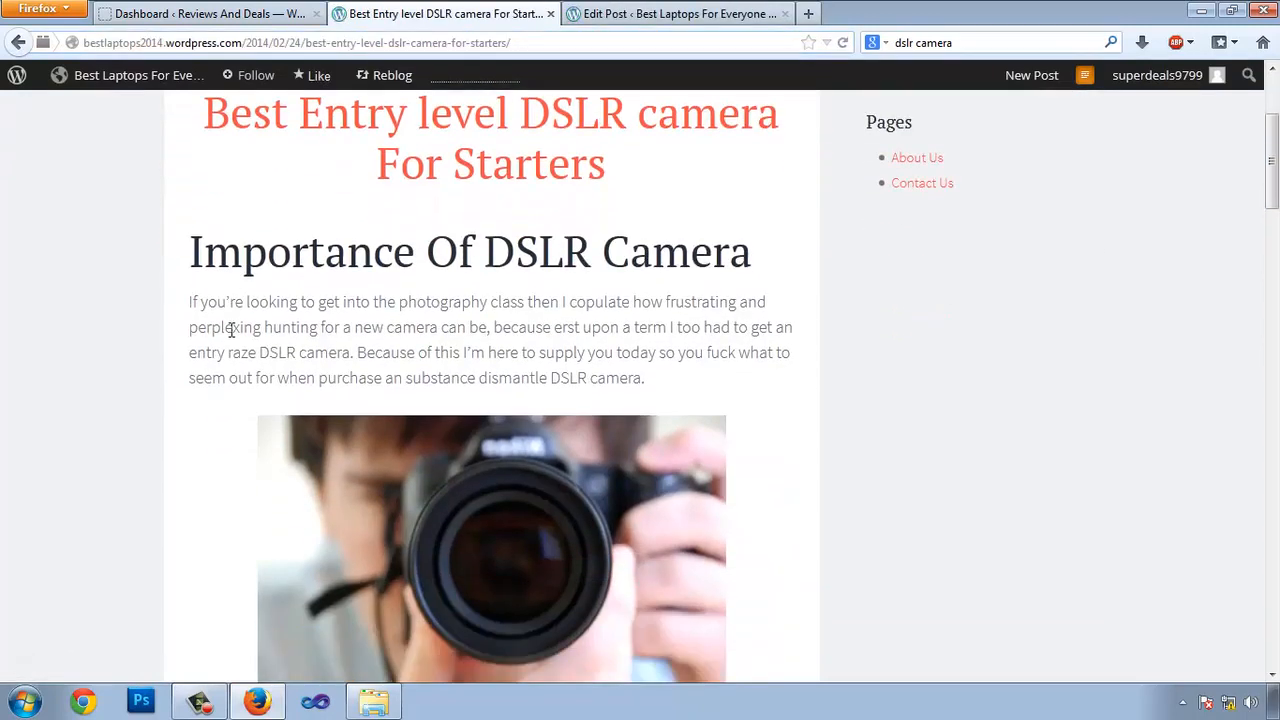